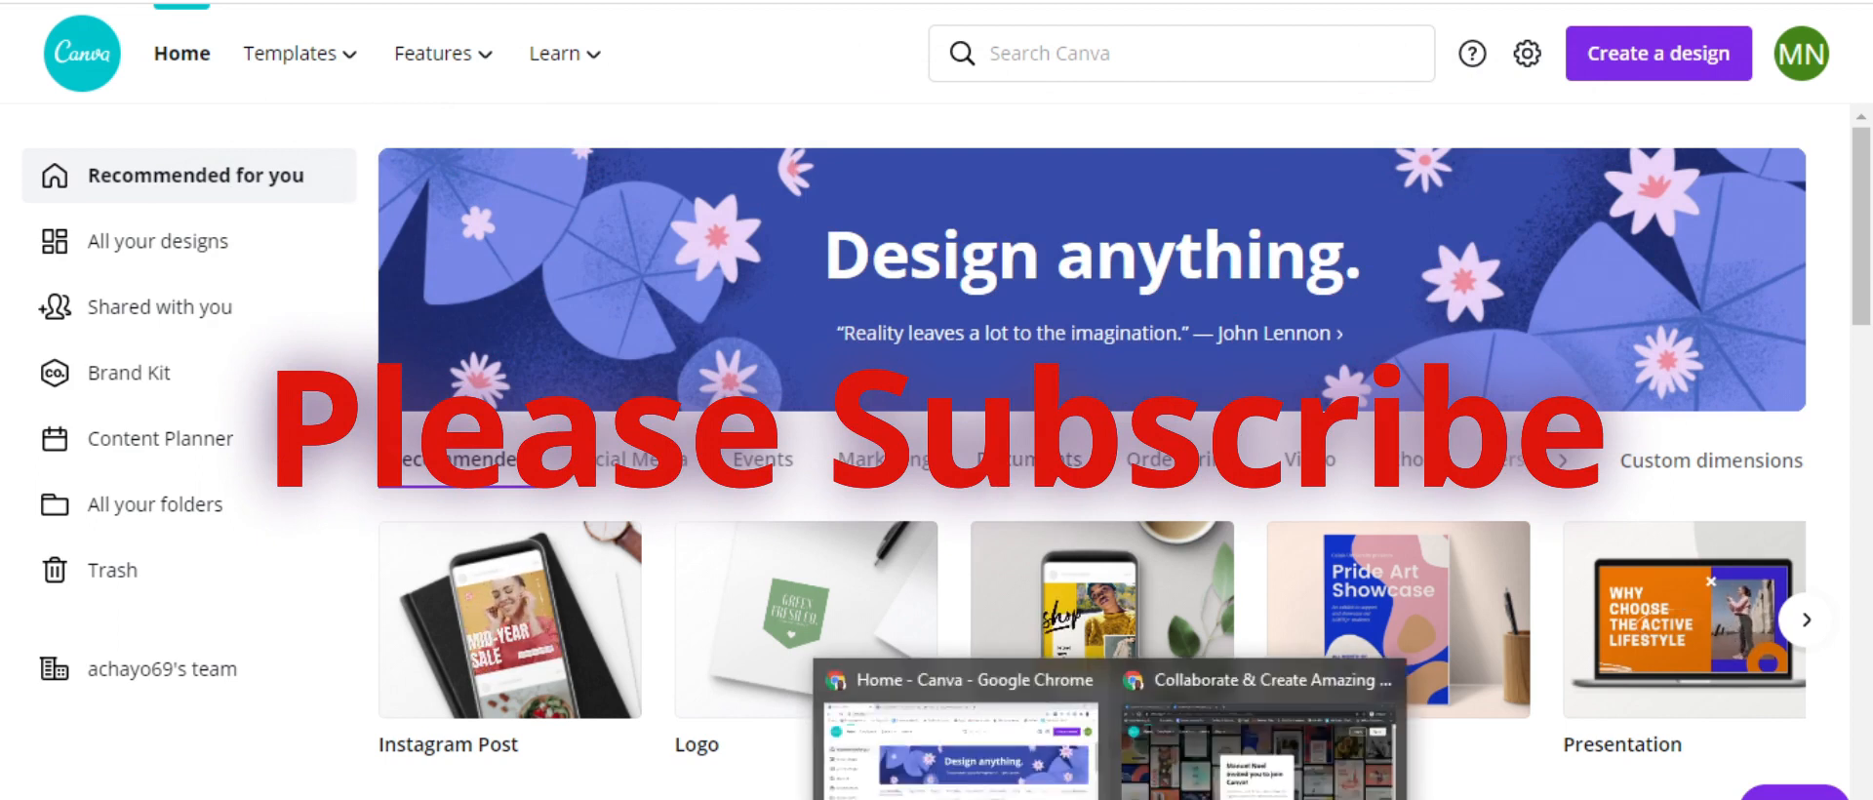
Begin signing up with an email address in the other window, then return to Canva home
{"action": "left_click", "coordinate": [1278, 741]}
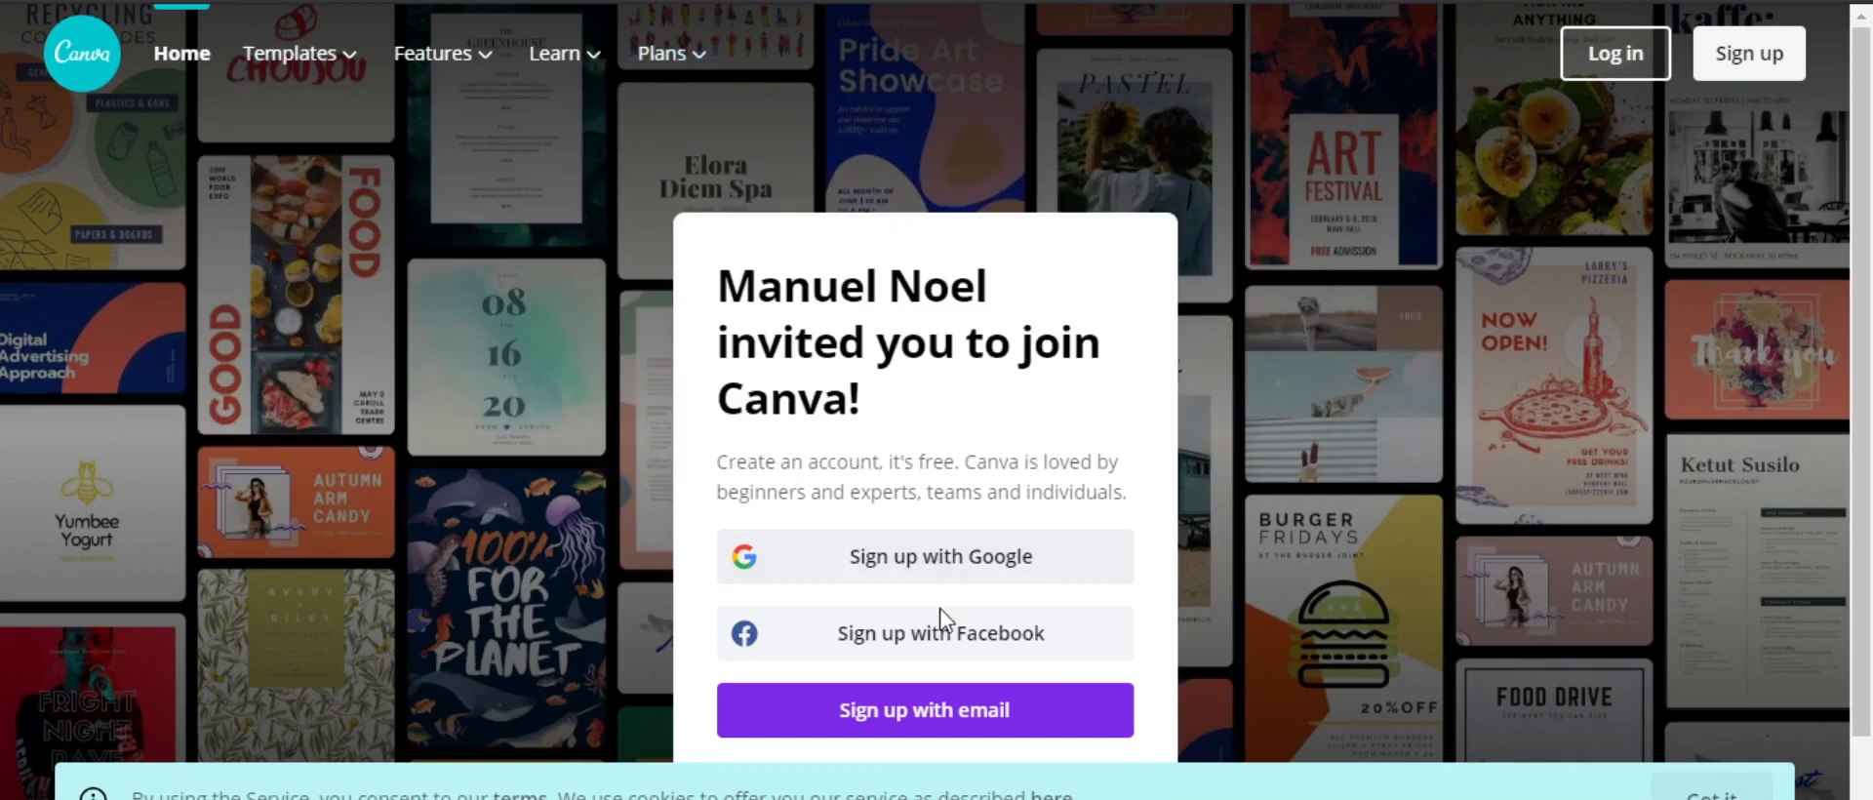
{"action": "left_click", "coordinate": [1074, 703]}
{"action": "mouse_move", "coordinate": [1118, 798]}
{"action": "left_click", "coordinate": [962, 767]}
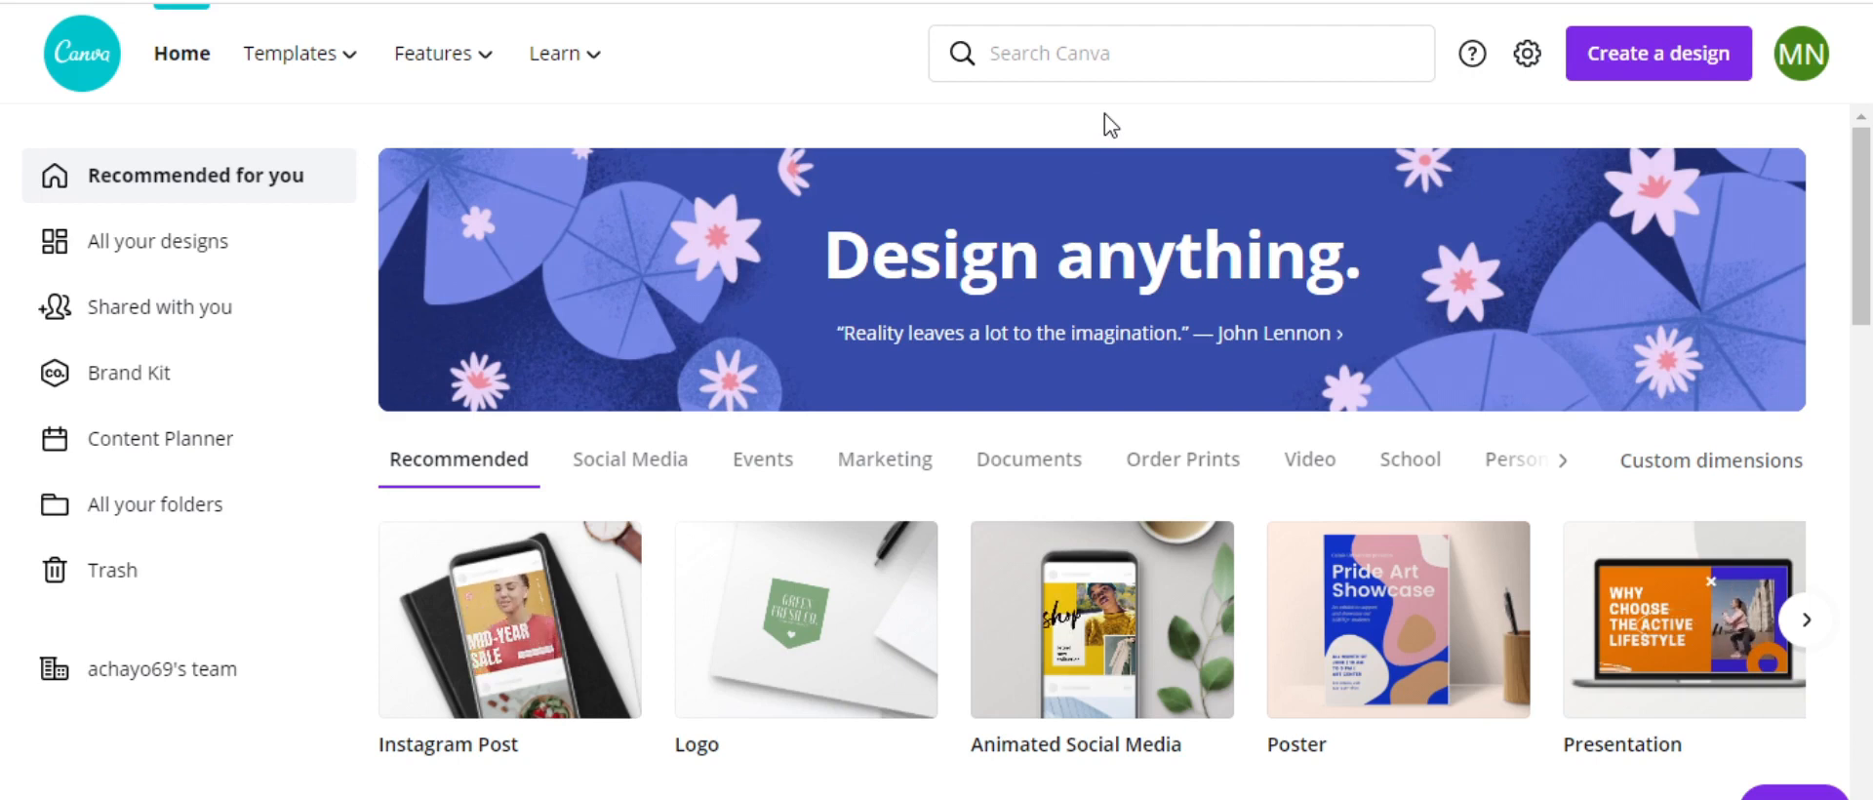
Search Canva for 'ebook' and open the Ebook Cover templates
{"action": "left_click", "coordinate": [1151, 55]}
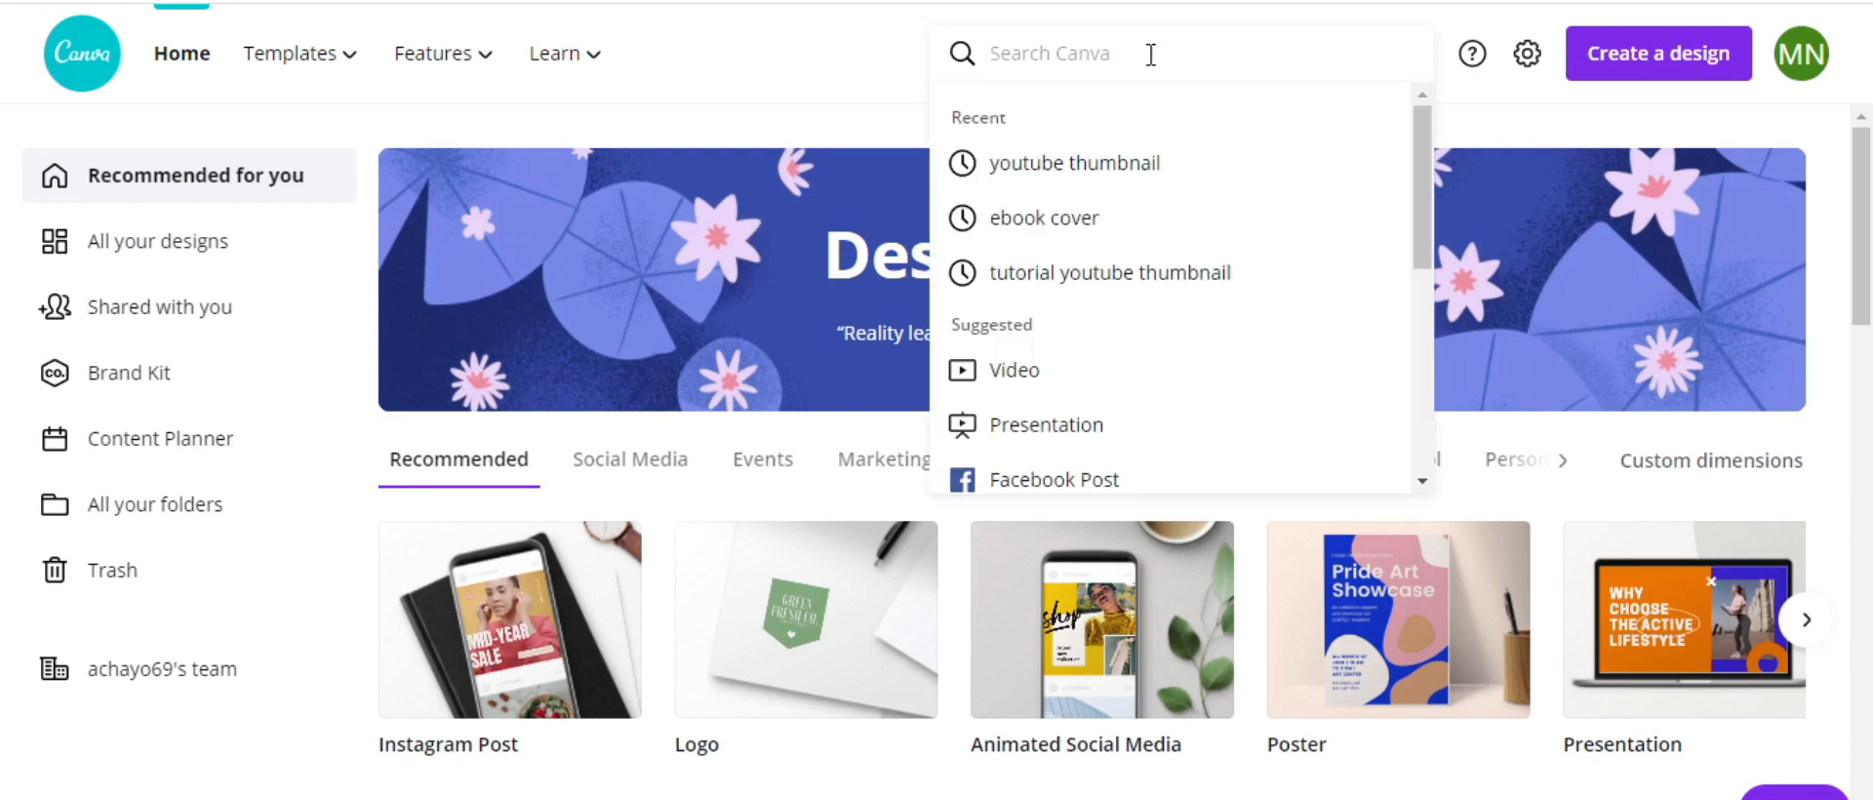
{"action": "type", "text": "ebo"}
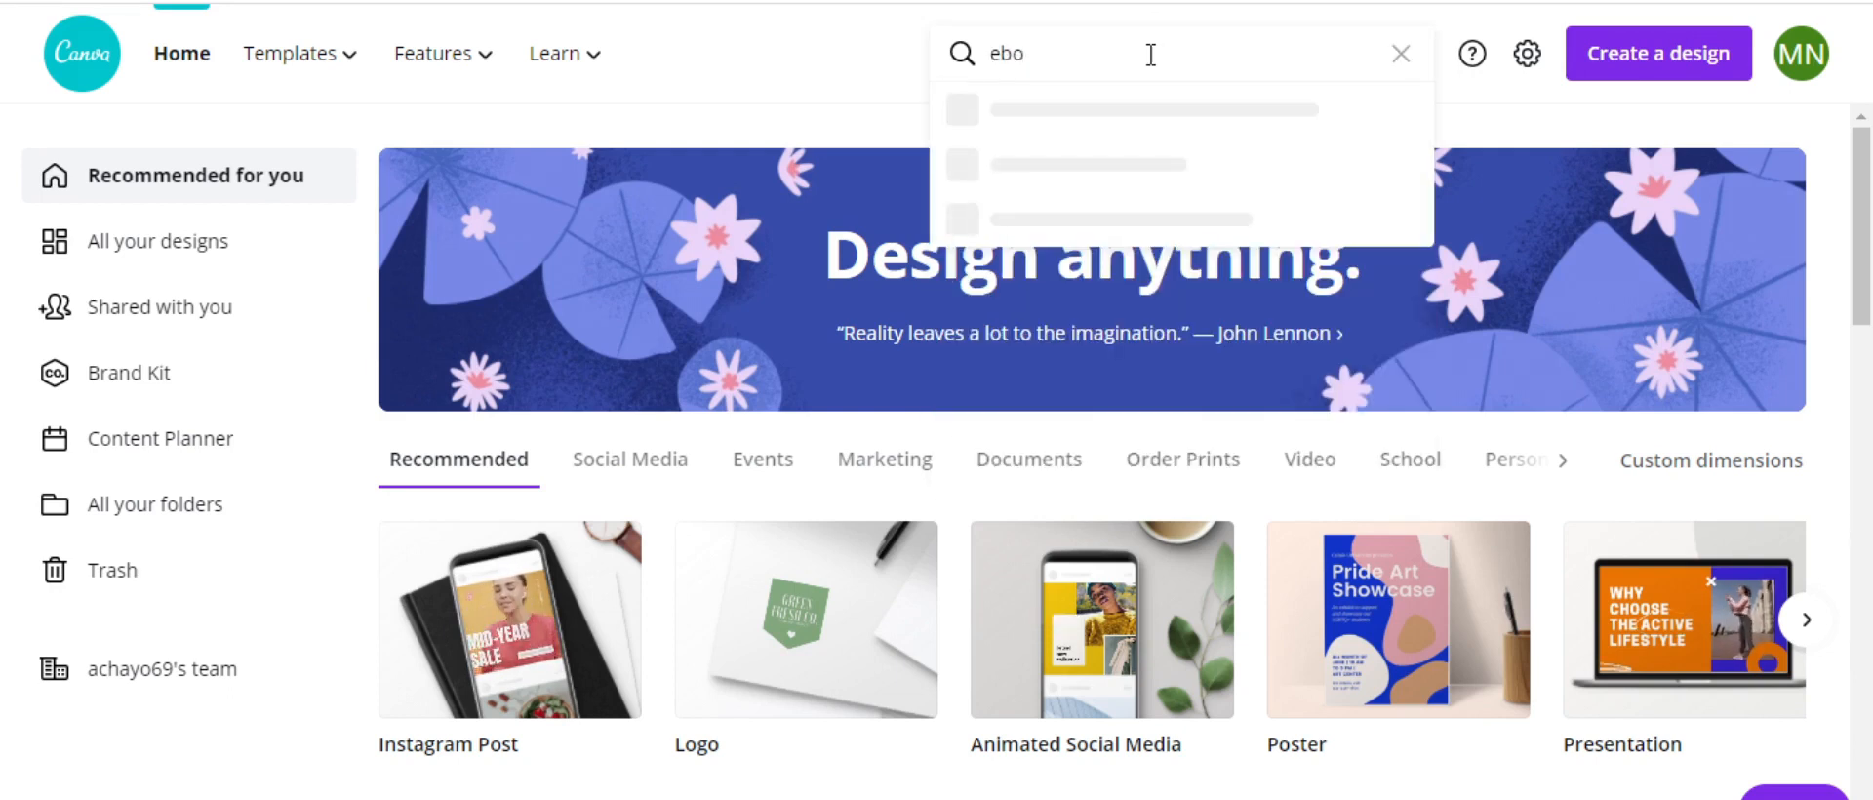
{"action": "type", "text": "ok"}
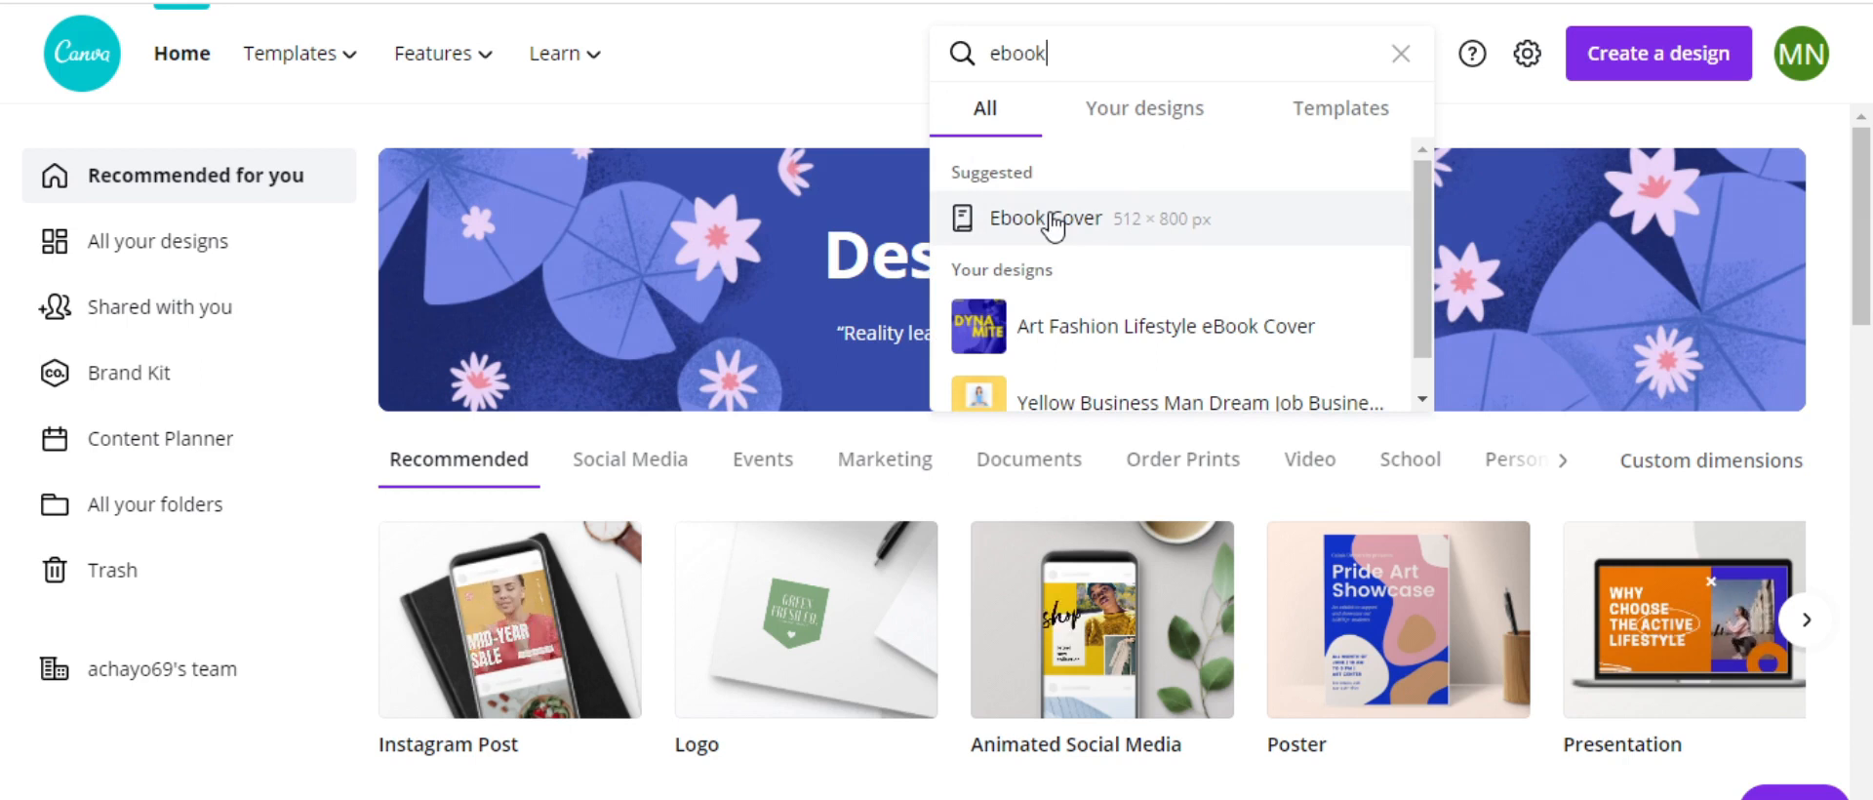
{"action": "left_click", "coordinate": [1112, 234]}
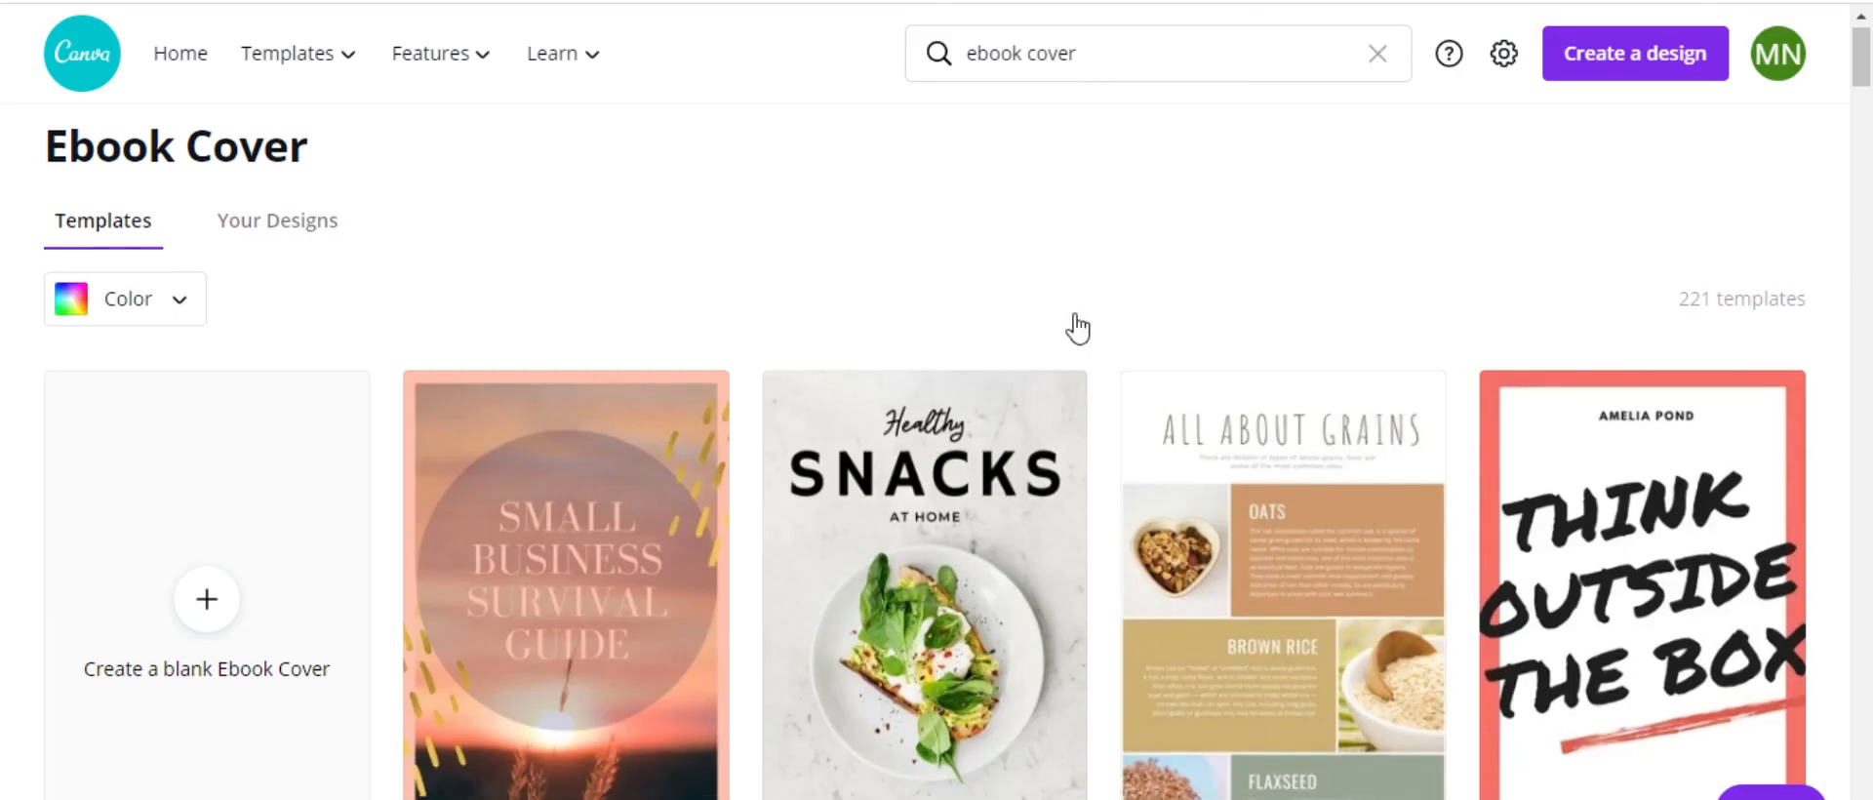
Filter the Ebook Cover templates to the black colour
{"action": "scroll", "coordinate": [1077, 331], "scroll_direction": "down", "scroll_amount": 3}
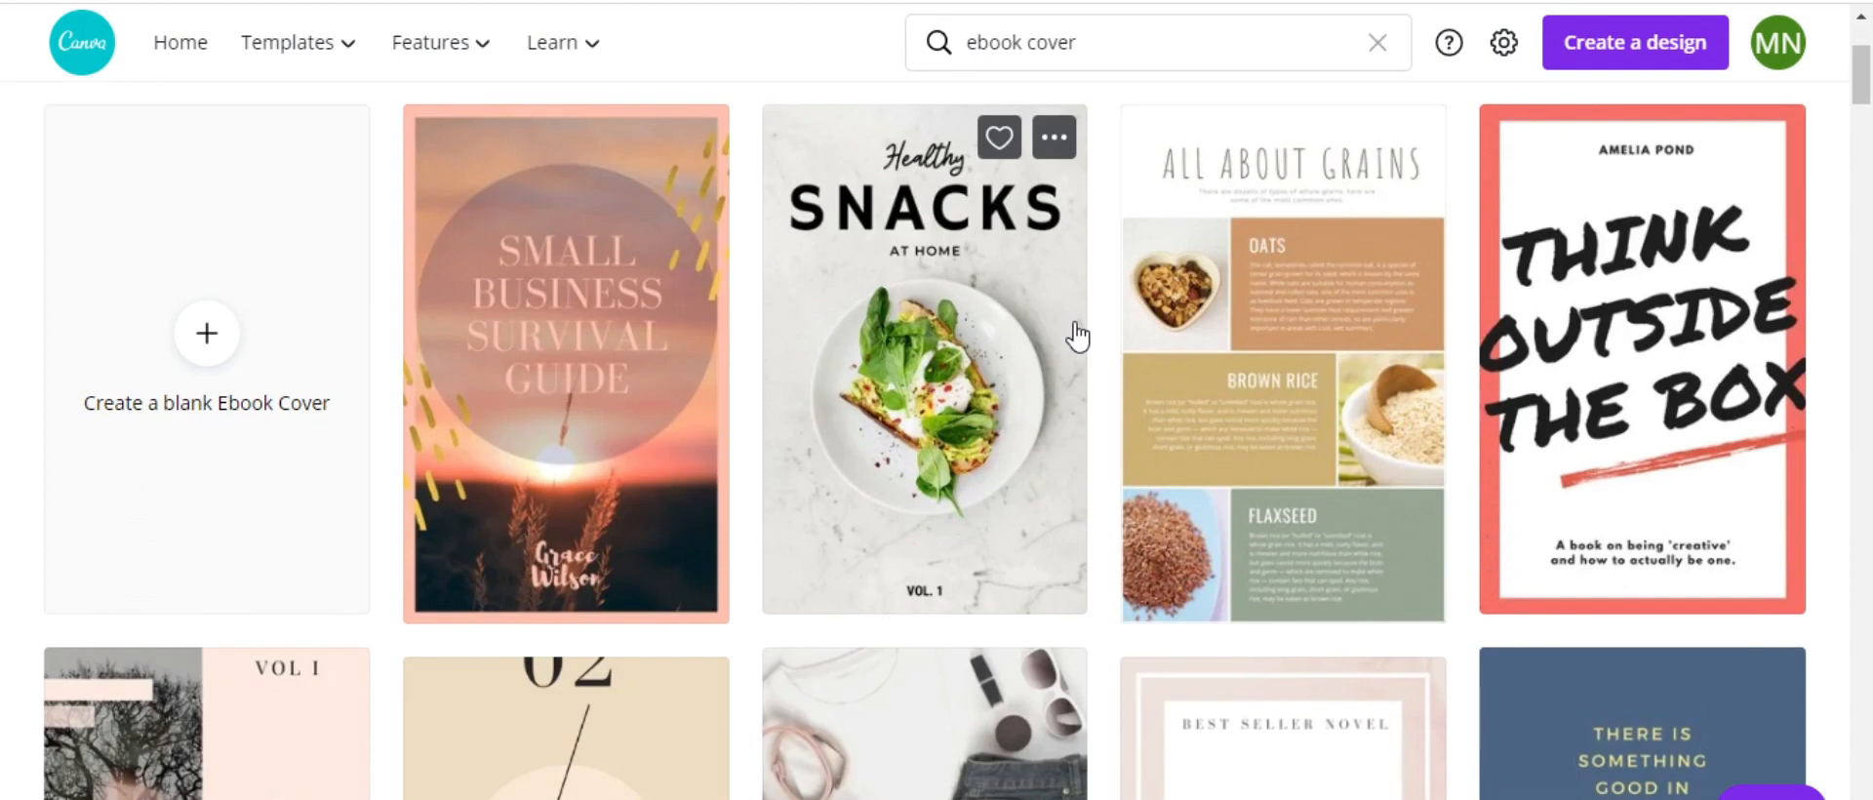
{"action": "scroll", "coordinate": [1077, 337], "scroll_direction": "down", "scroll_amount": 6}
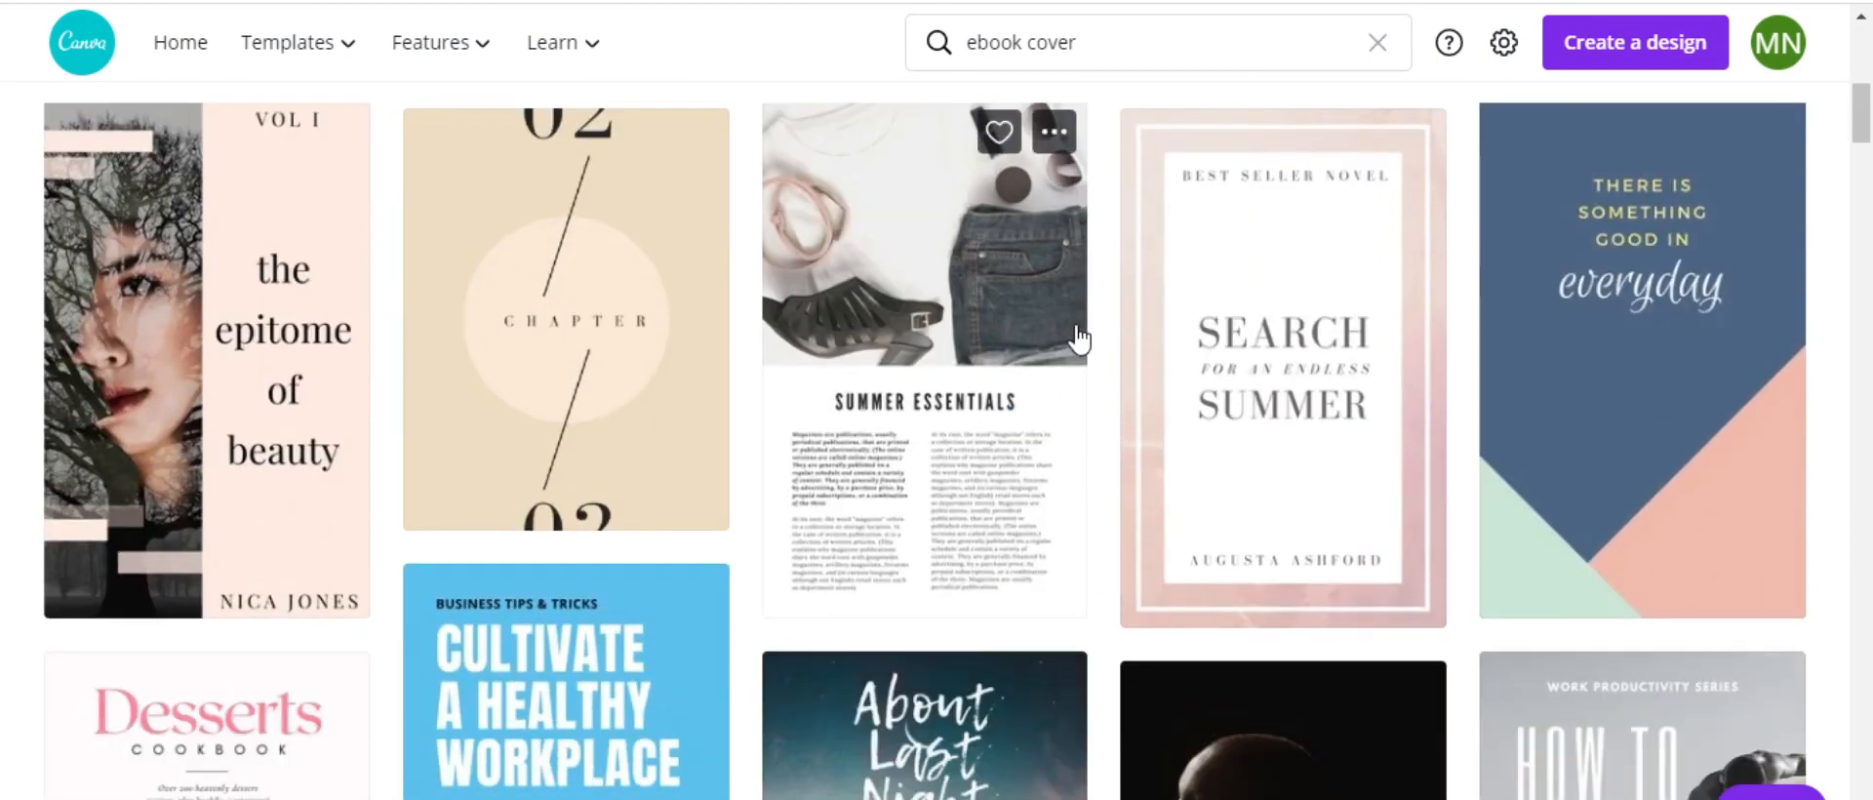
{"action": "scroll", "coordinate": [1077, 336], "scroll_direction": "down", "scroll_amount": 4}
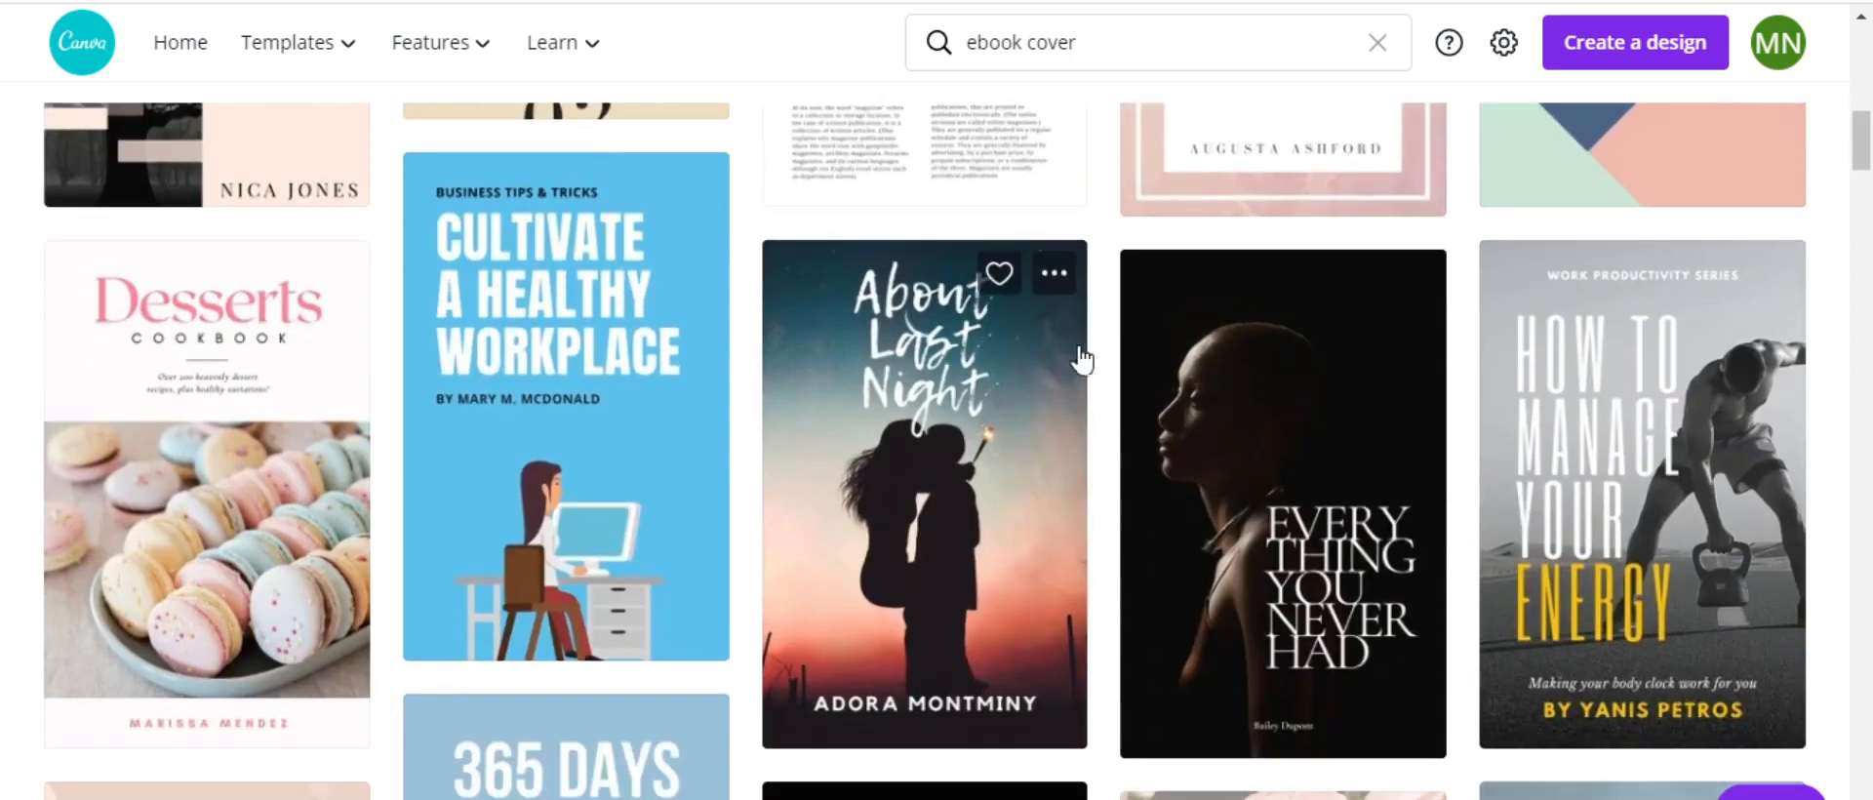
{"action": "scroll", "coordinate": [1007, 302], "scroll_direction": "up", "scroll_amount": 10}
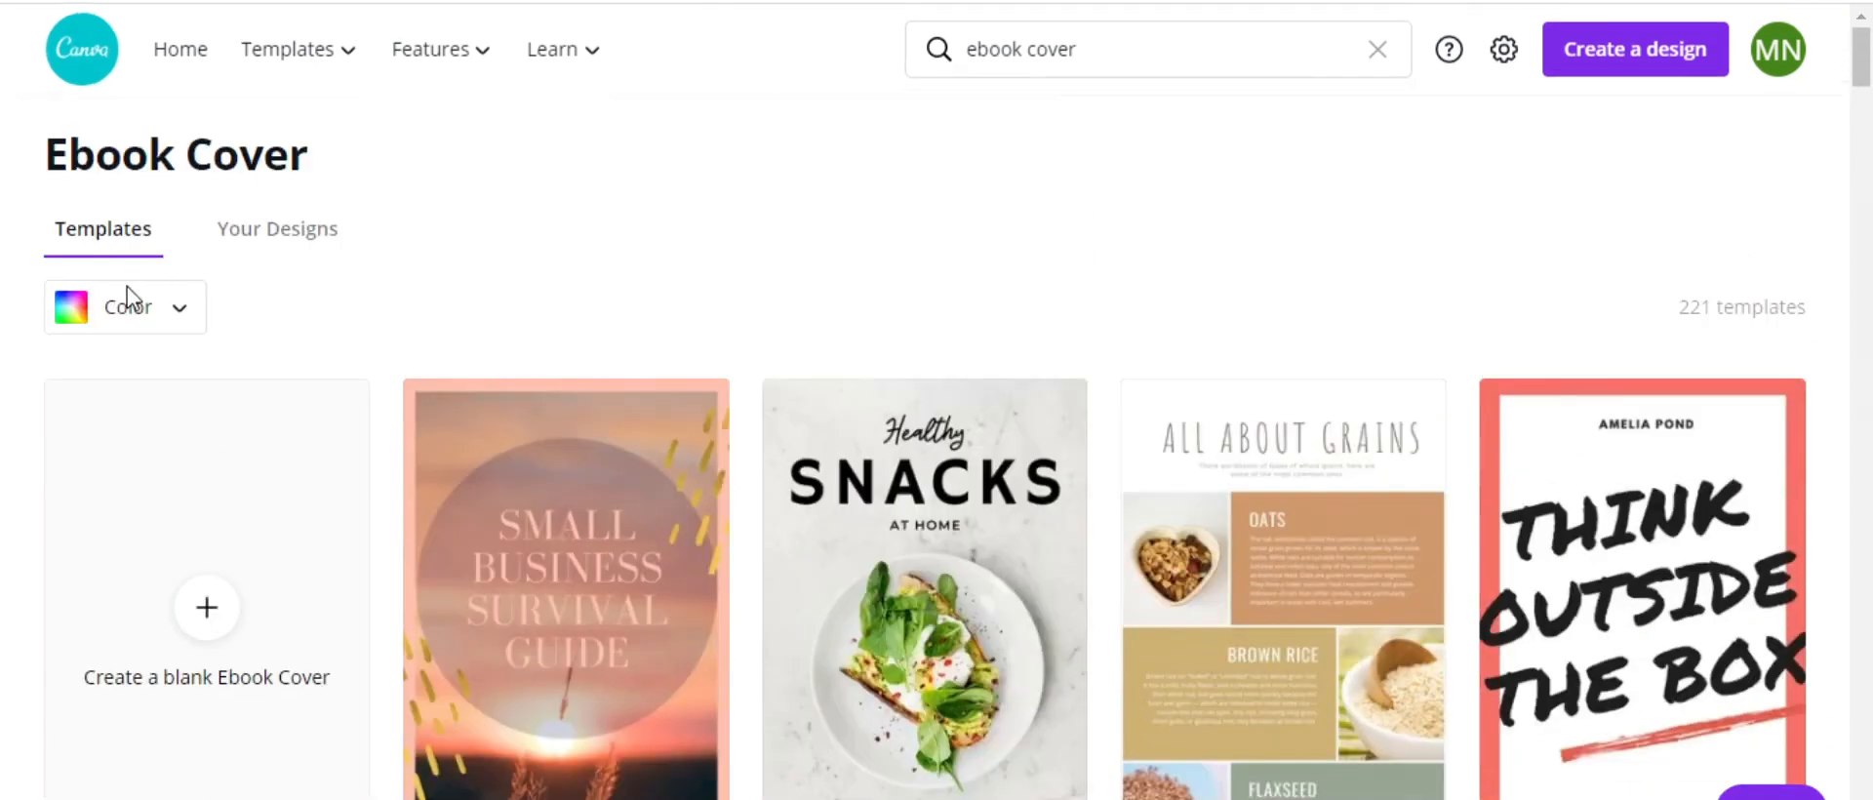
{"action": "left_click", "coordinate": [176, 310]}
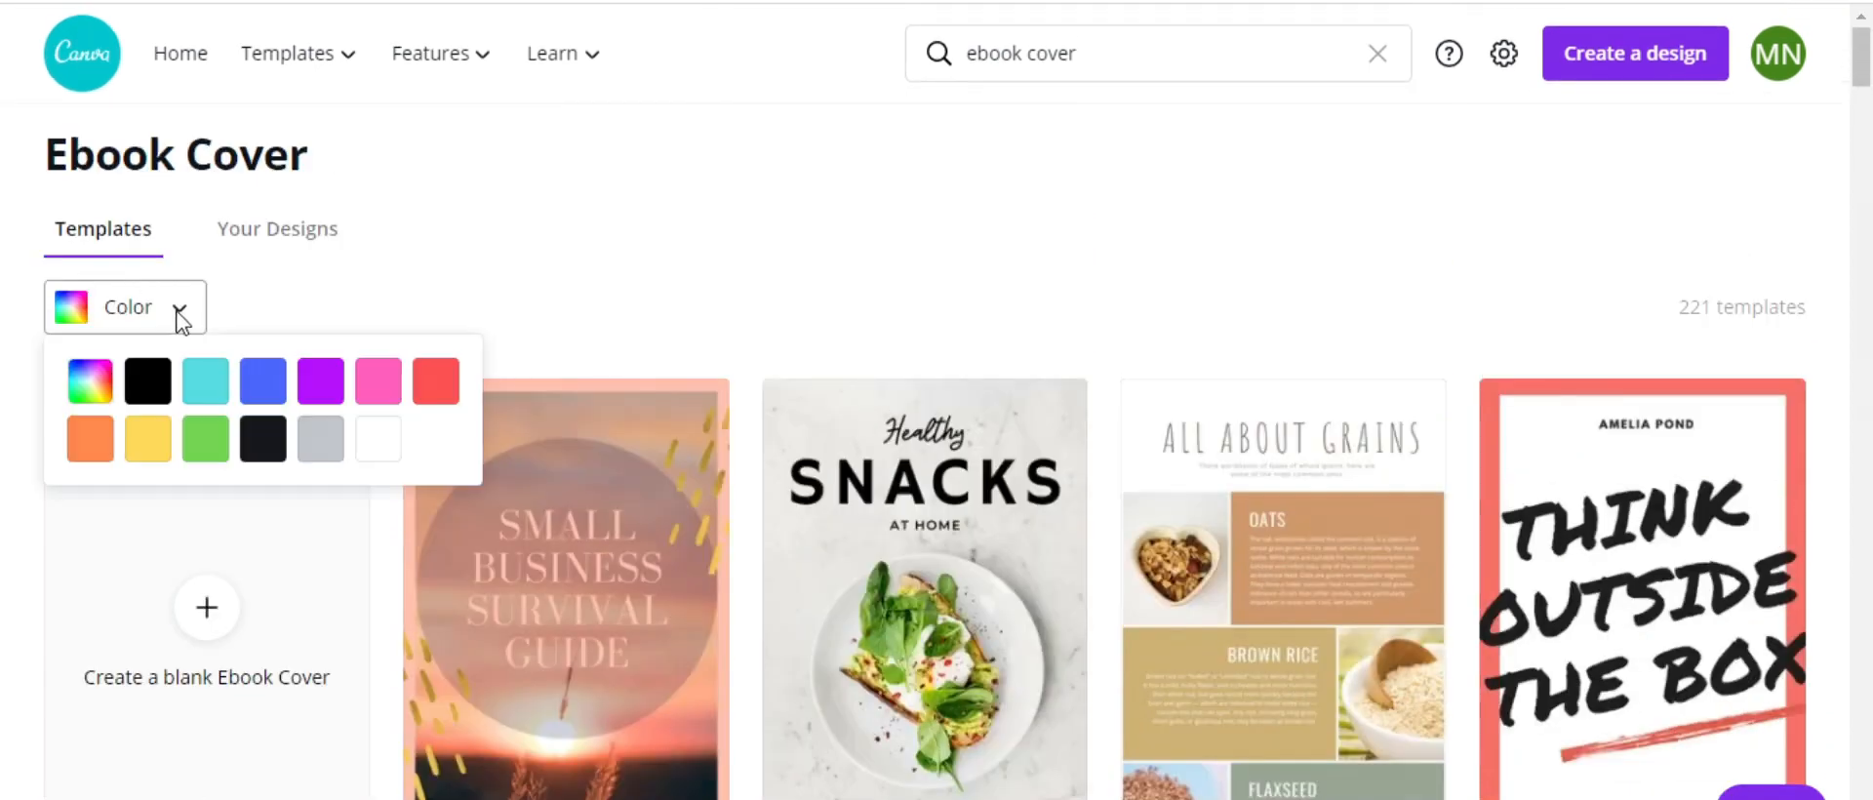
{"action": "left_click", "coordinate": [148, 381]}
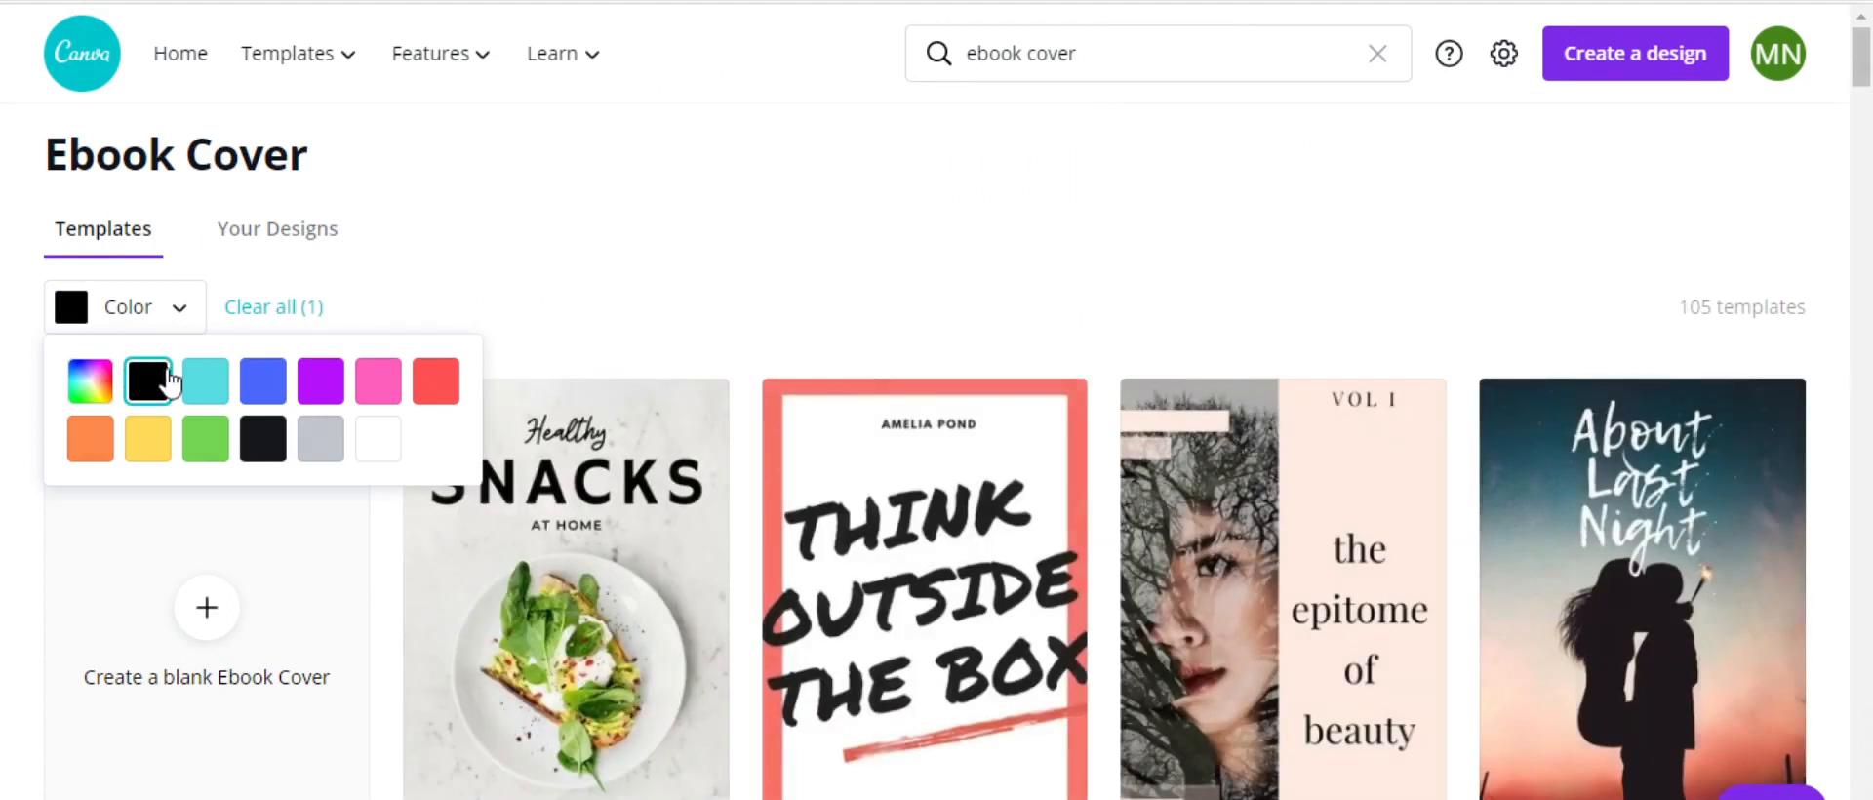
{"action": "left_click", "coordinate": [875, 244]}
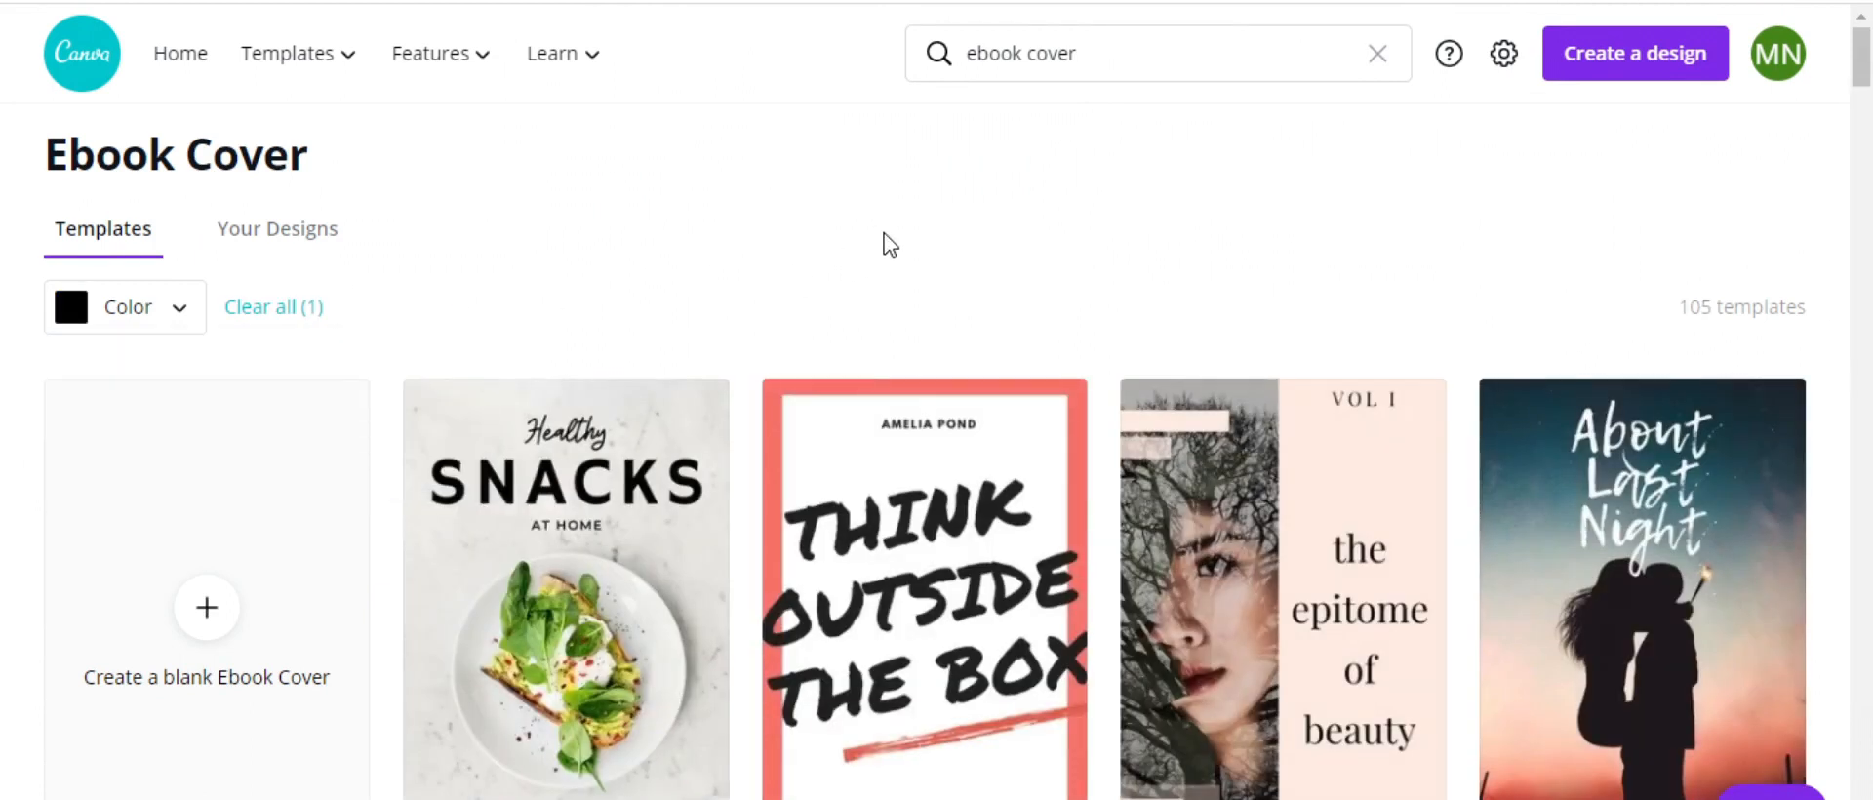
Pick the Everything You Never Had cover from the filtered results
{"action": "scroll", "coordinate": [887, 246], "scroll_direction": "down", "scroll_amount": 6}
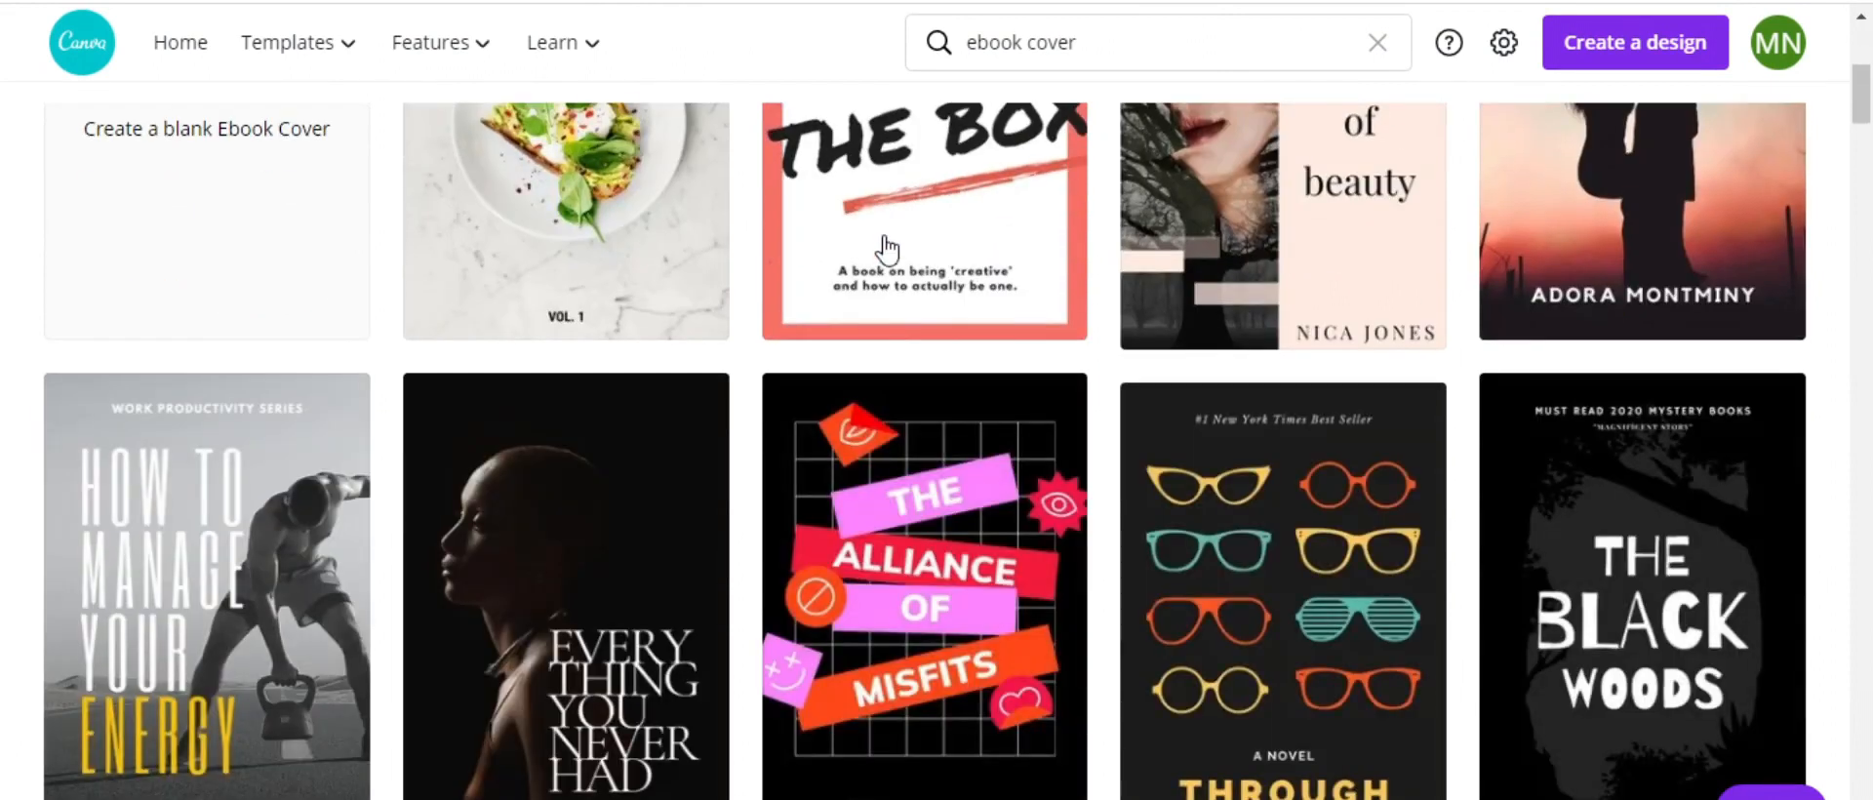
{"action": "scroll", "coordinate": [886, 249], "scroll_direction": "down", "scroll_amount": 3}
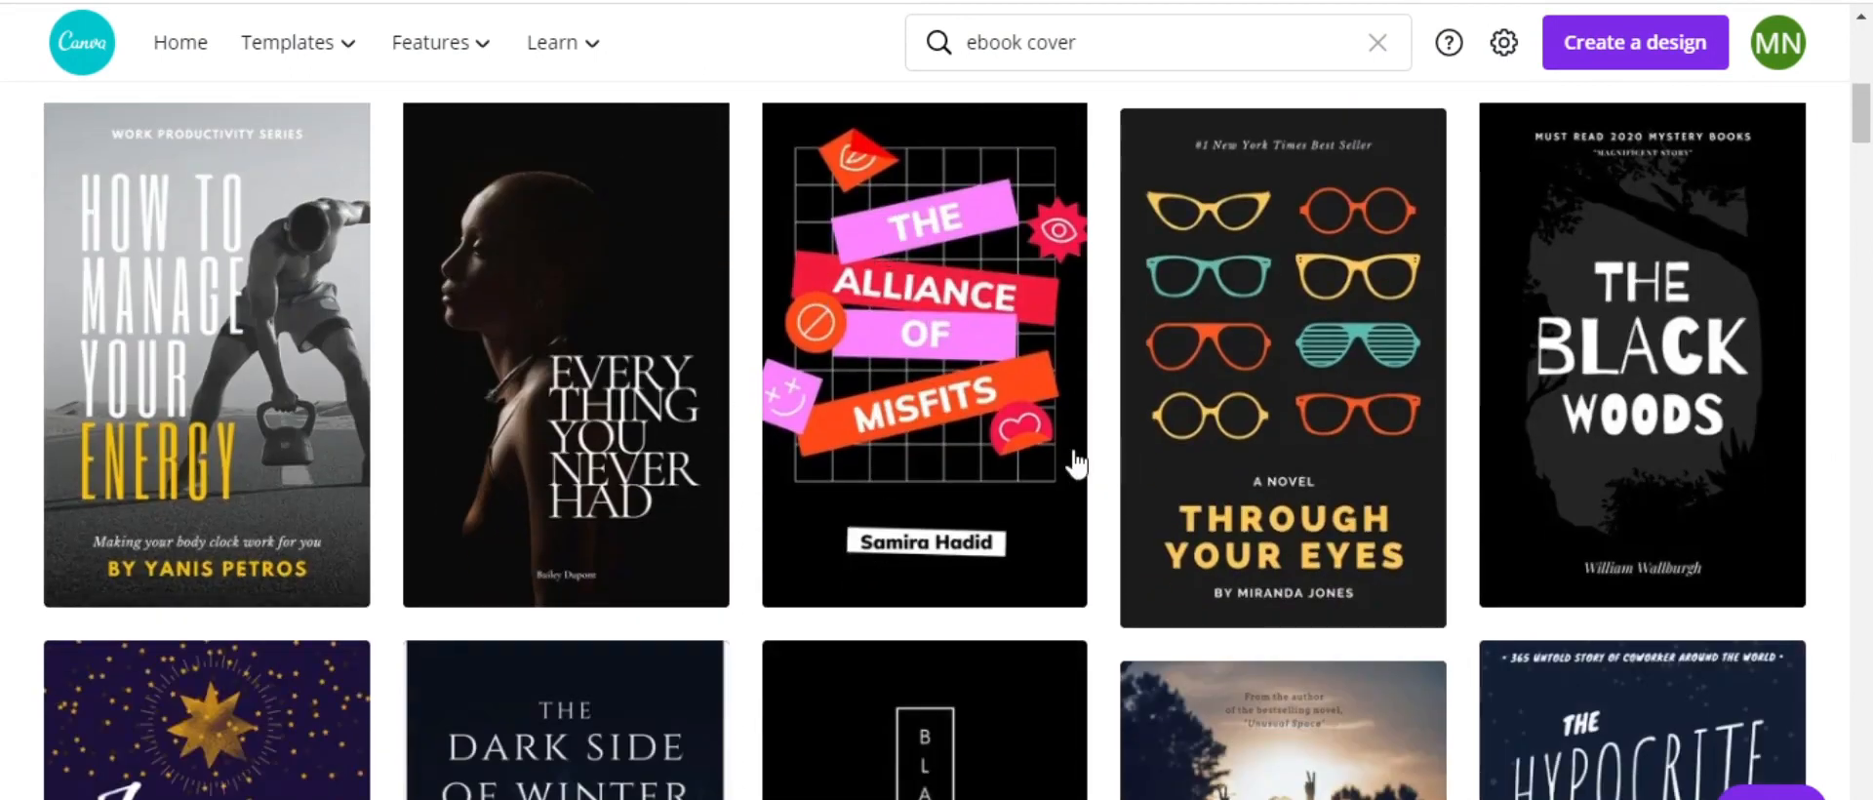
{"action": "scroll", "coordinate": [614, 351], "scroll_direction": "down", "scroll_amount": 4}
{"action": "scroll", "coordinate": [820, 371], "scroll_direction": "down", "scroll_amount": 2}
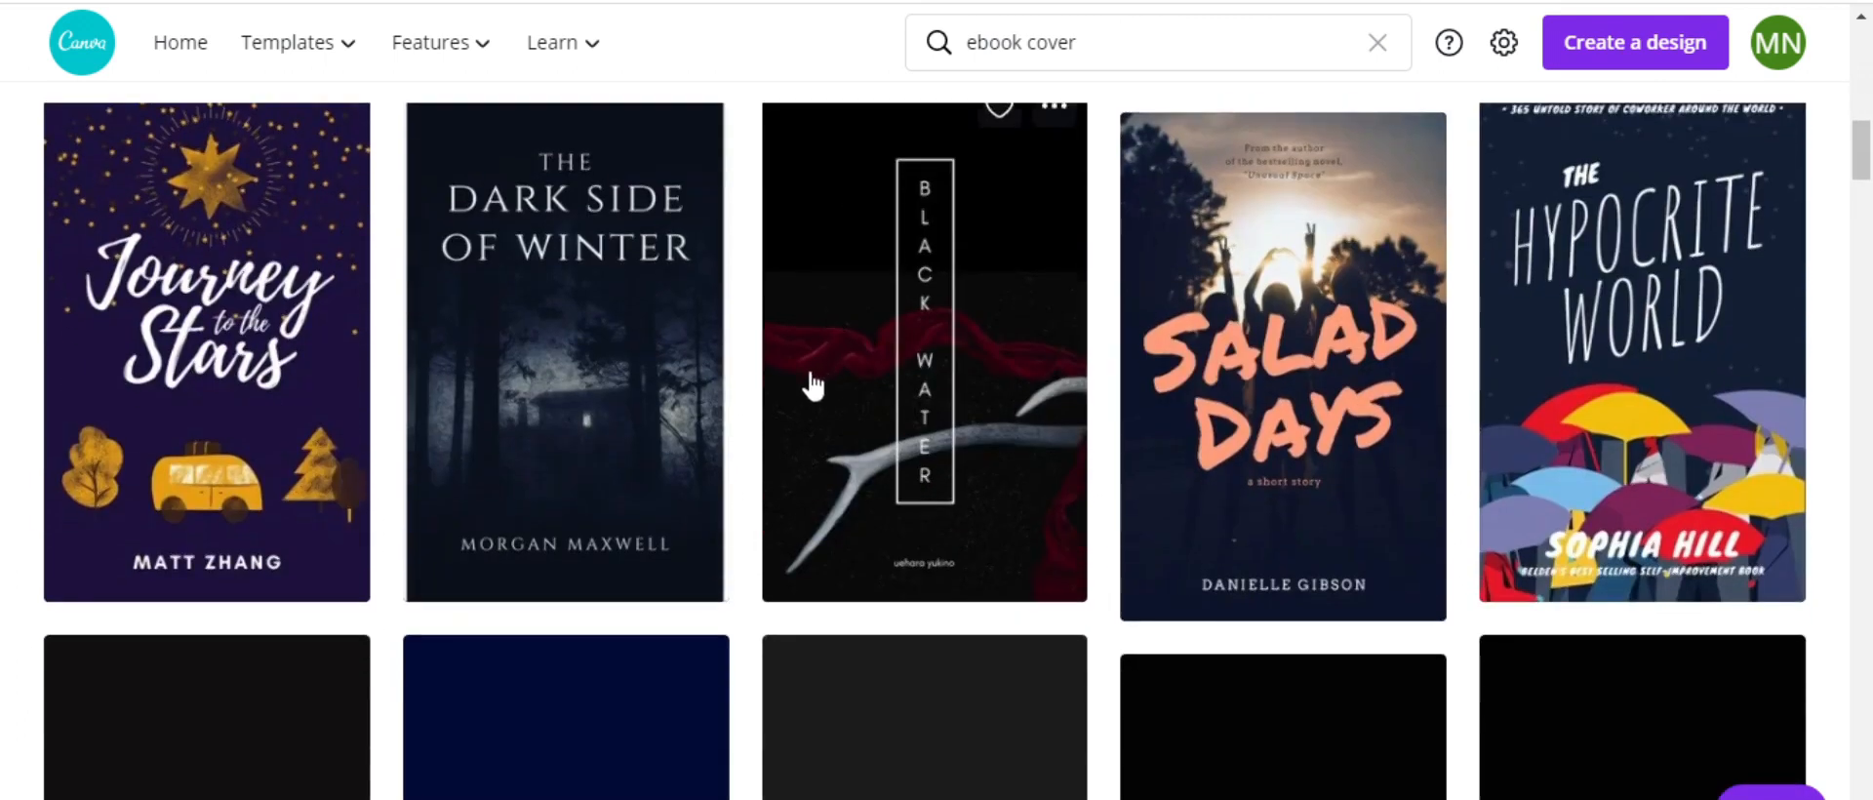
{"action": "scroll", "coordinate": [761, 377], "scroll_direction": "up", "scroll_amount": 8}
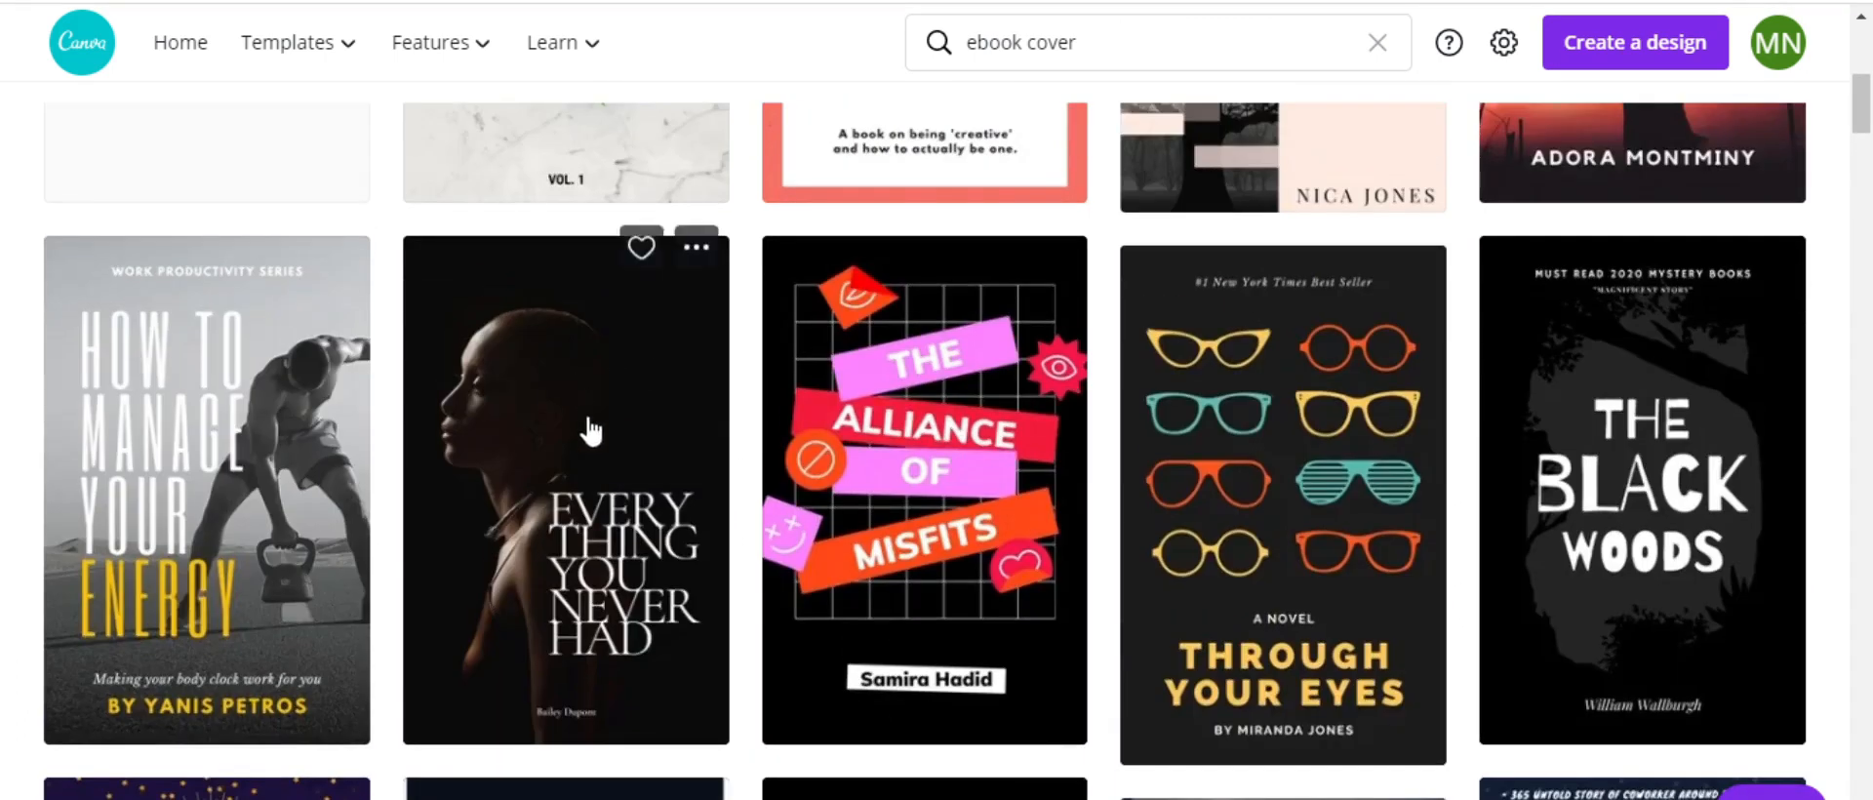
{"action": "left_click", "coordinate": [502, 418]}
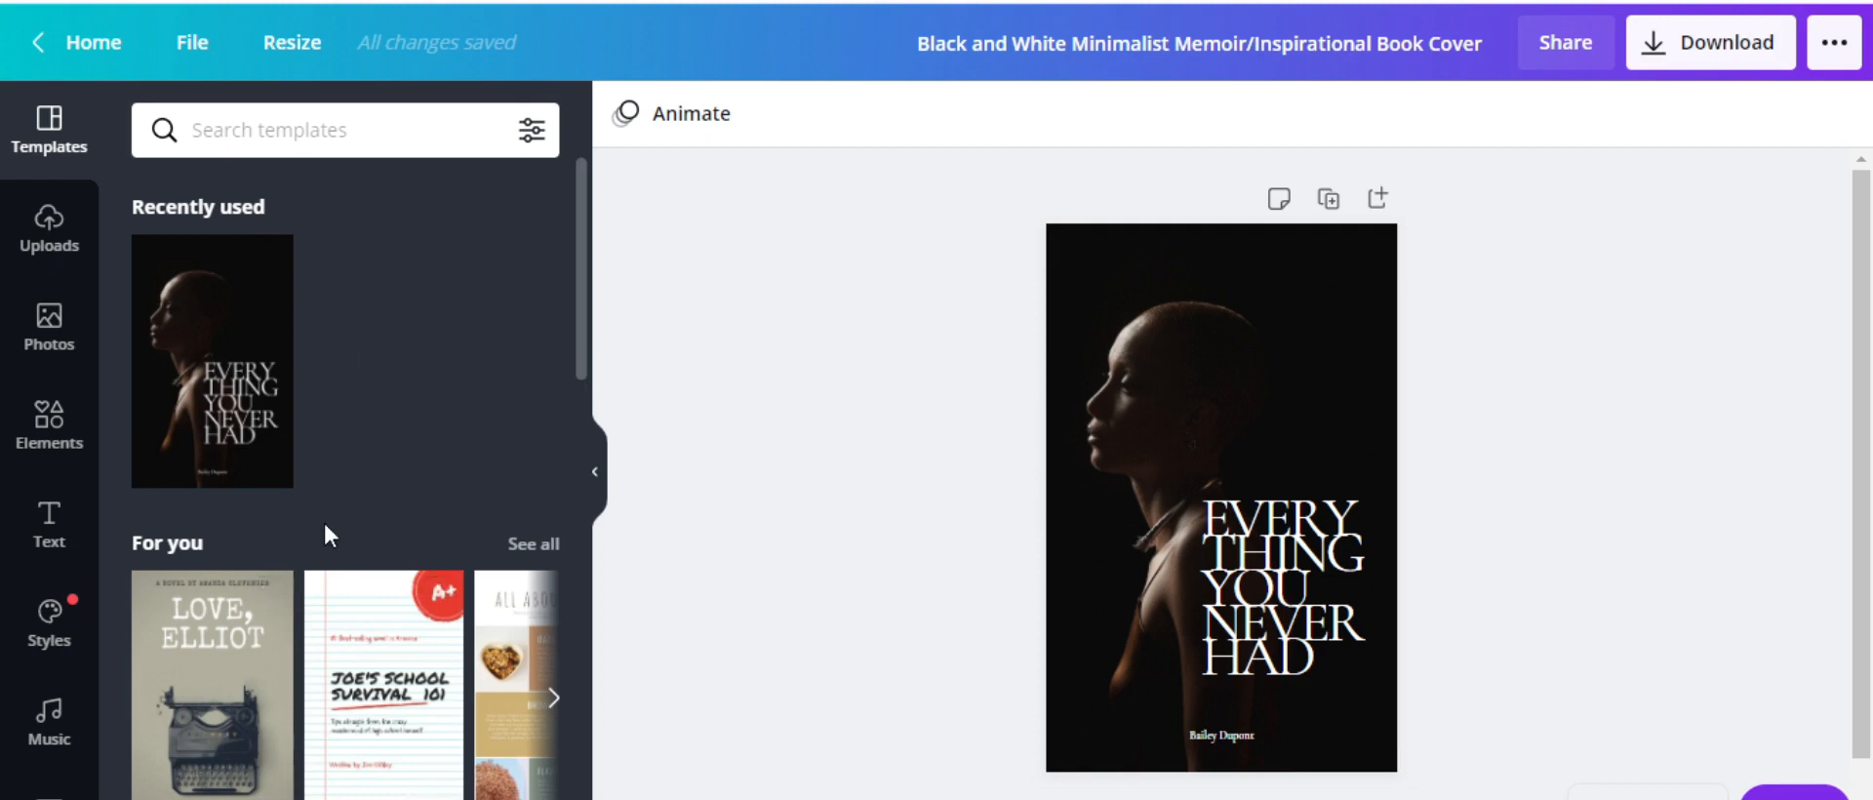
Browse the Templates panel beside the loaded Everything You Never Had cover
{"action": "scroll", "coordinate": [326, 530], "scroll_direction": "down", "scroll_amount": 5}
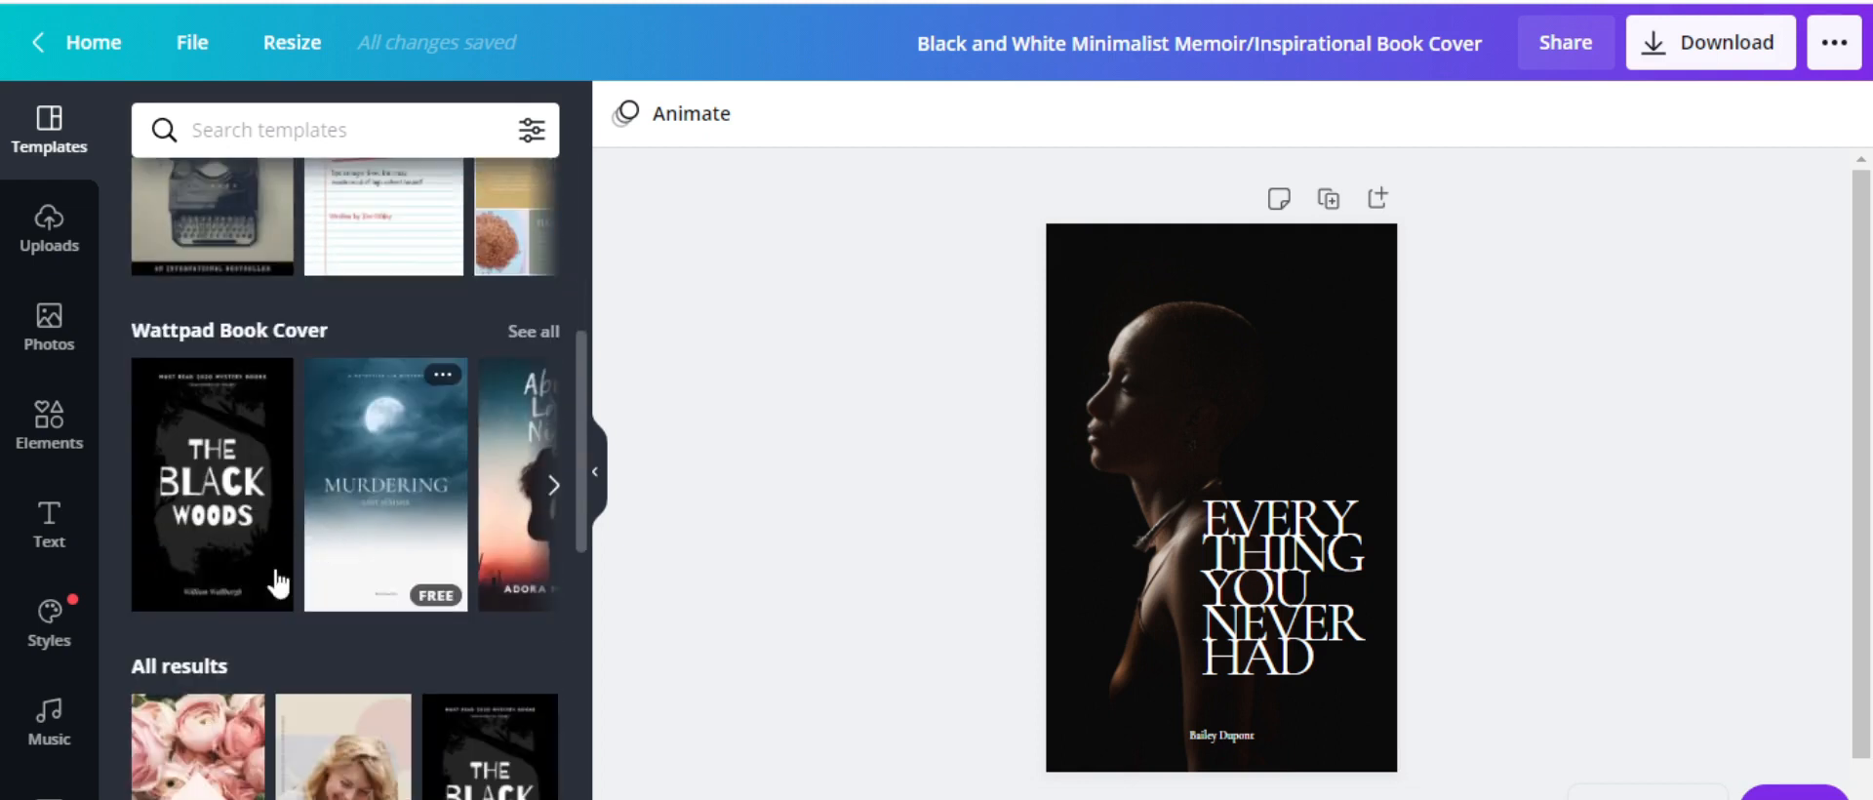
{"action": "scroll", "coordinate": [337, 546], "scroll_direction": "down", "scroll_amount": 4}
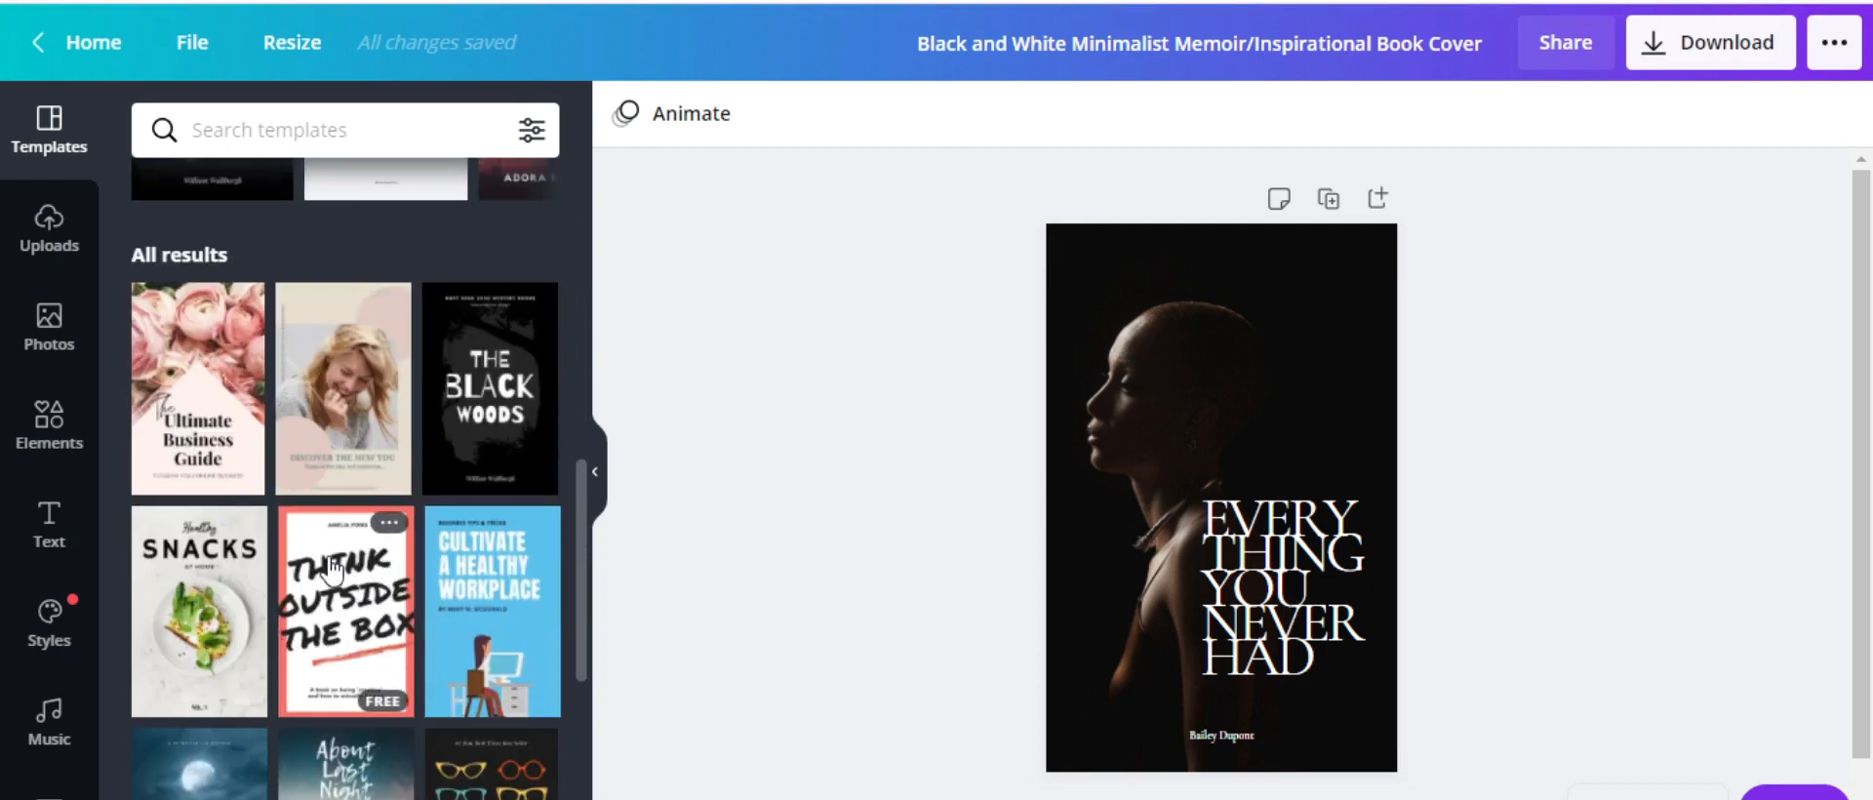
{"action": "scroll", "coordinate": [400, 546], "scroll_direction": "down", "scroll_amount": 3}
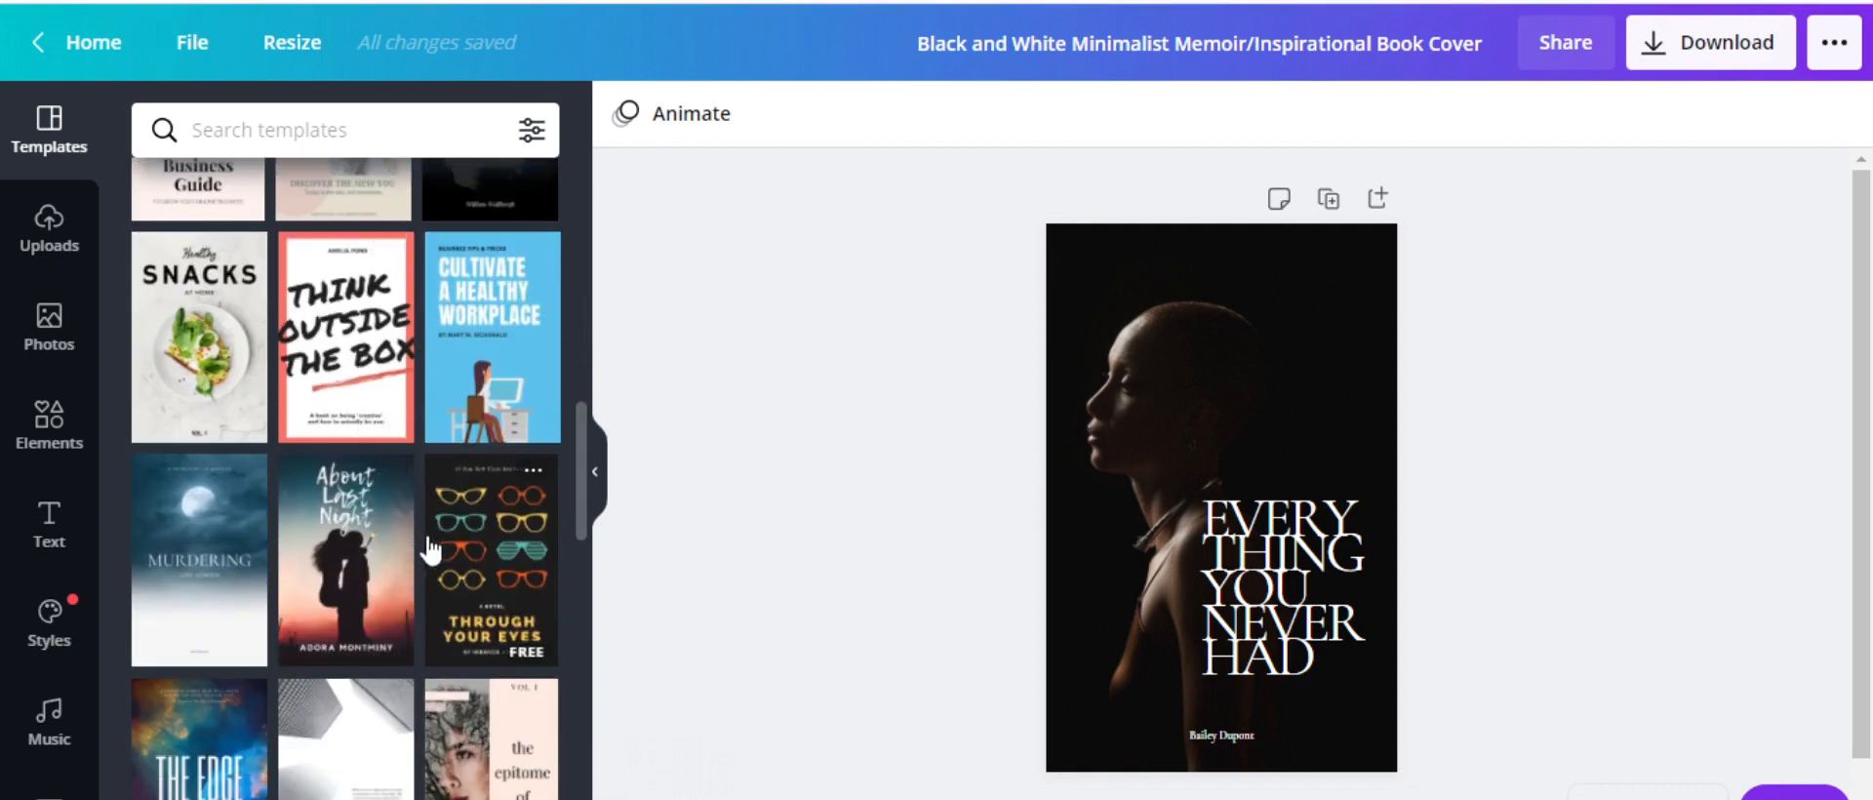
{"action": "scroll", "coordinate": [369, 538], "scroll_direction": "down", "scroll_amount": 5}
{"action": "scroll", "coordinate": [332, 644], "scroll_direction": "down", "scroll_amount": 2}
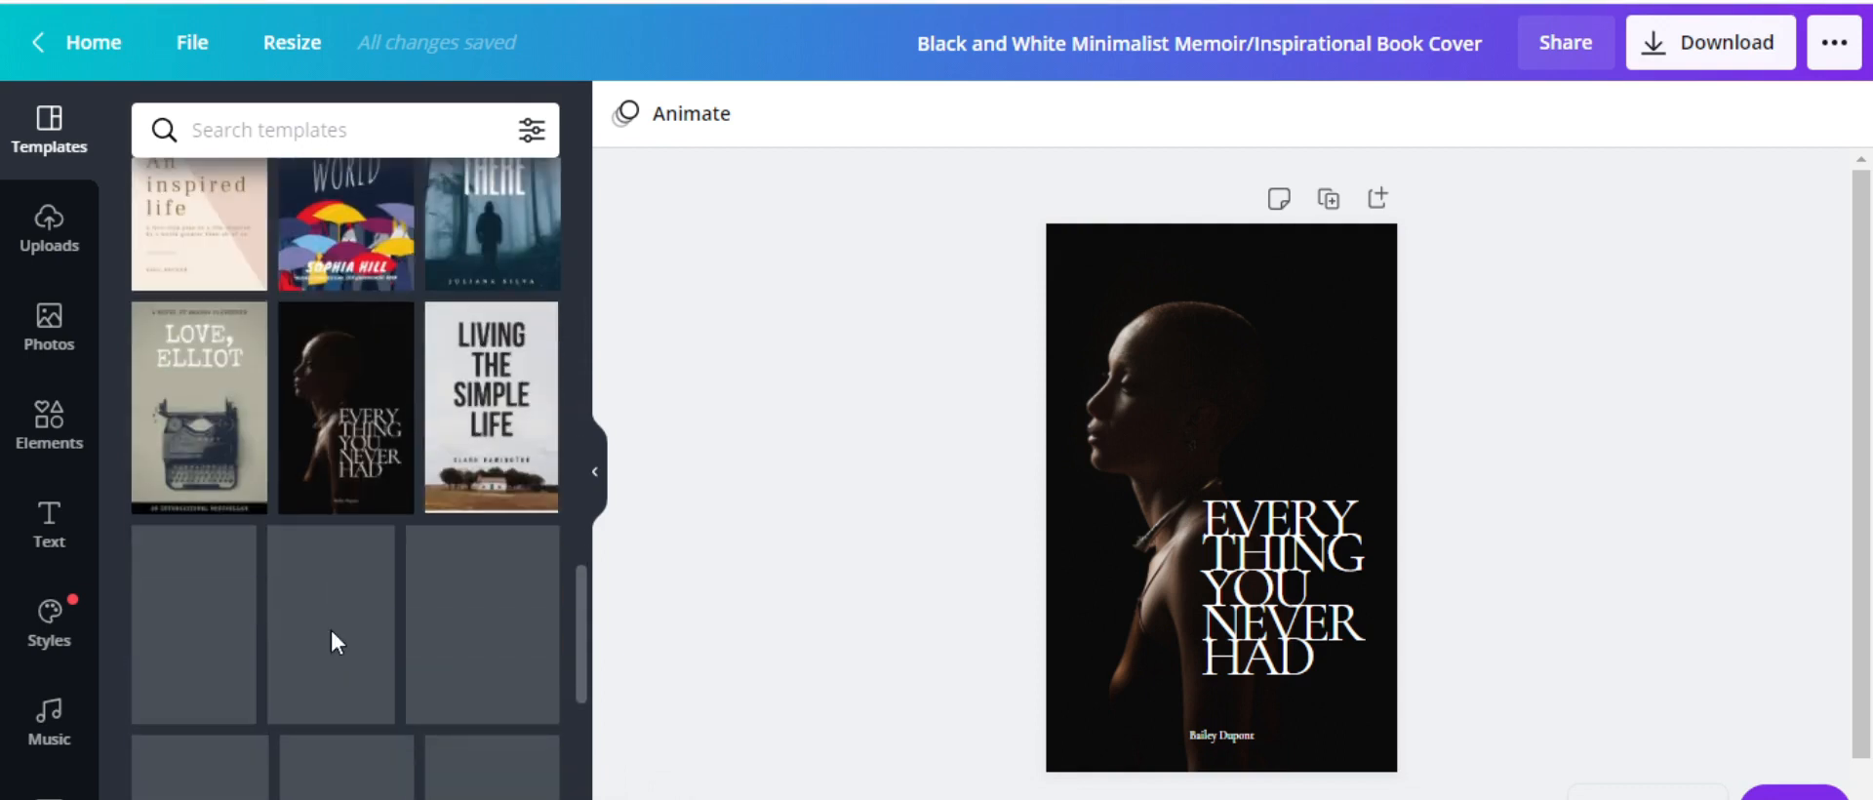
{"action": "scroll", "coordinate": [332, 644], "scroll_direction": "down", "scroll_amount": 3}
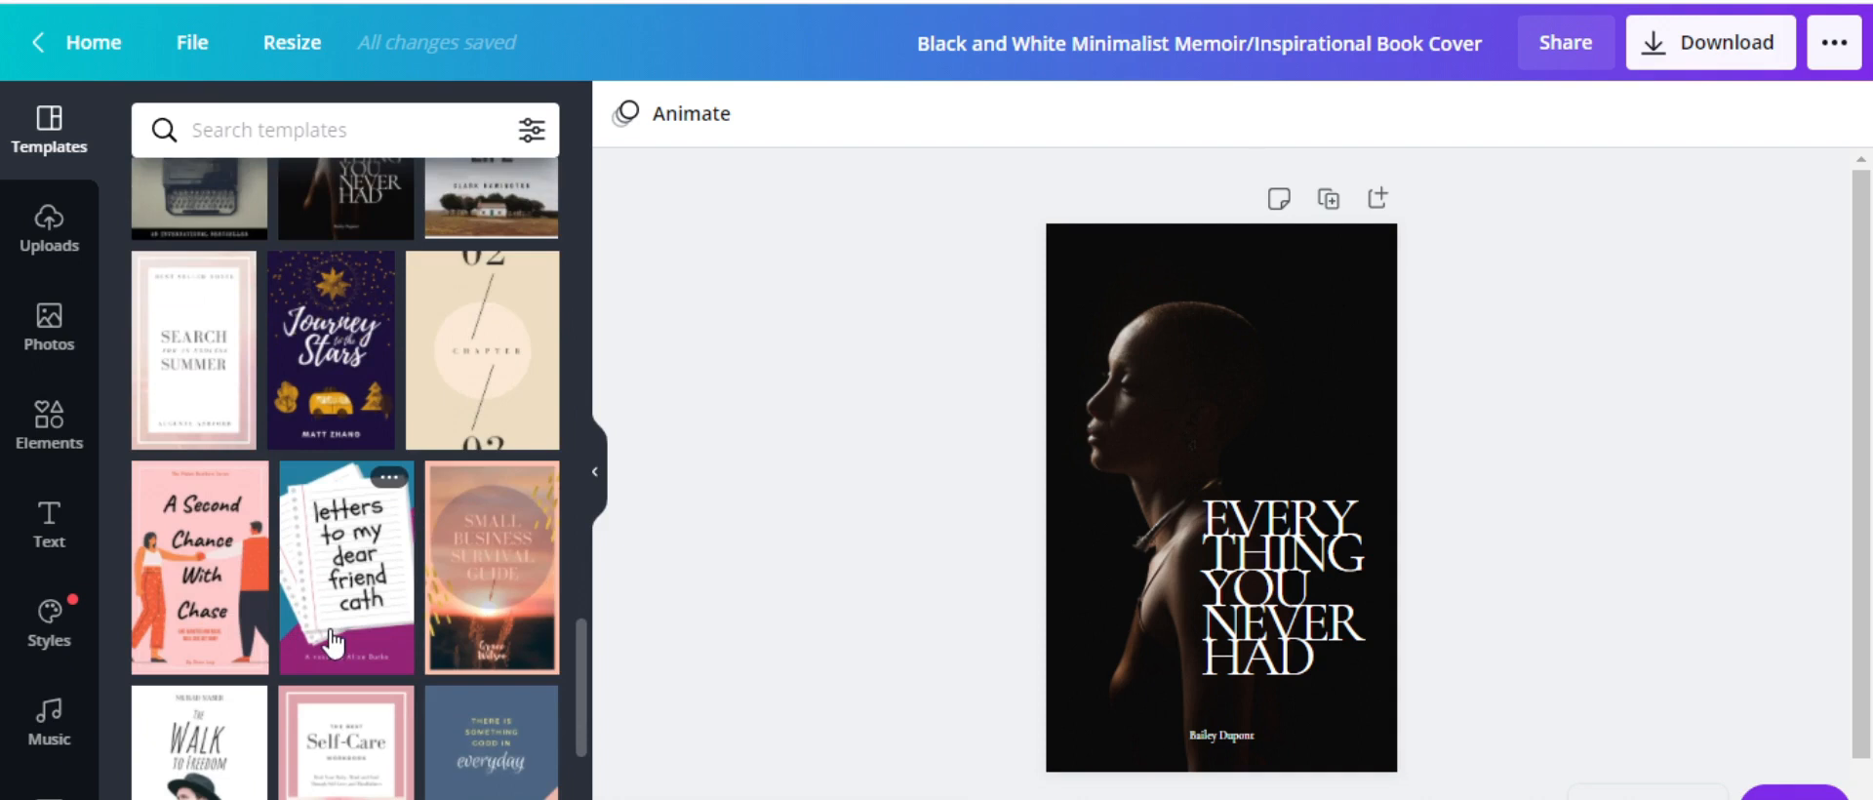
{"action": "scroll", "coordinate": [334, 644], "scroll_direction": "down", "scroll_amount": 2}
{"action": "scroll", "coordinate": [334, 644], "scroll_direction": "down", "scroll_amount": 1}
{"action": "scroll", "coordinate": [335, 644], "scroll_direction": "down", "scroll_amount": 1}
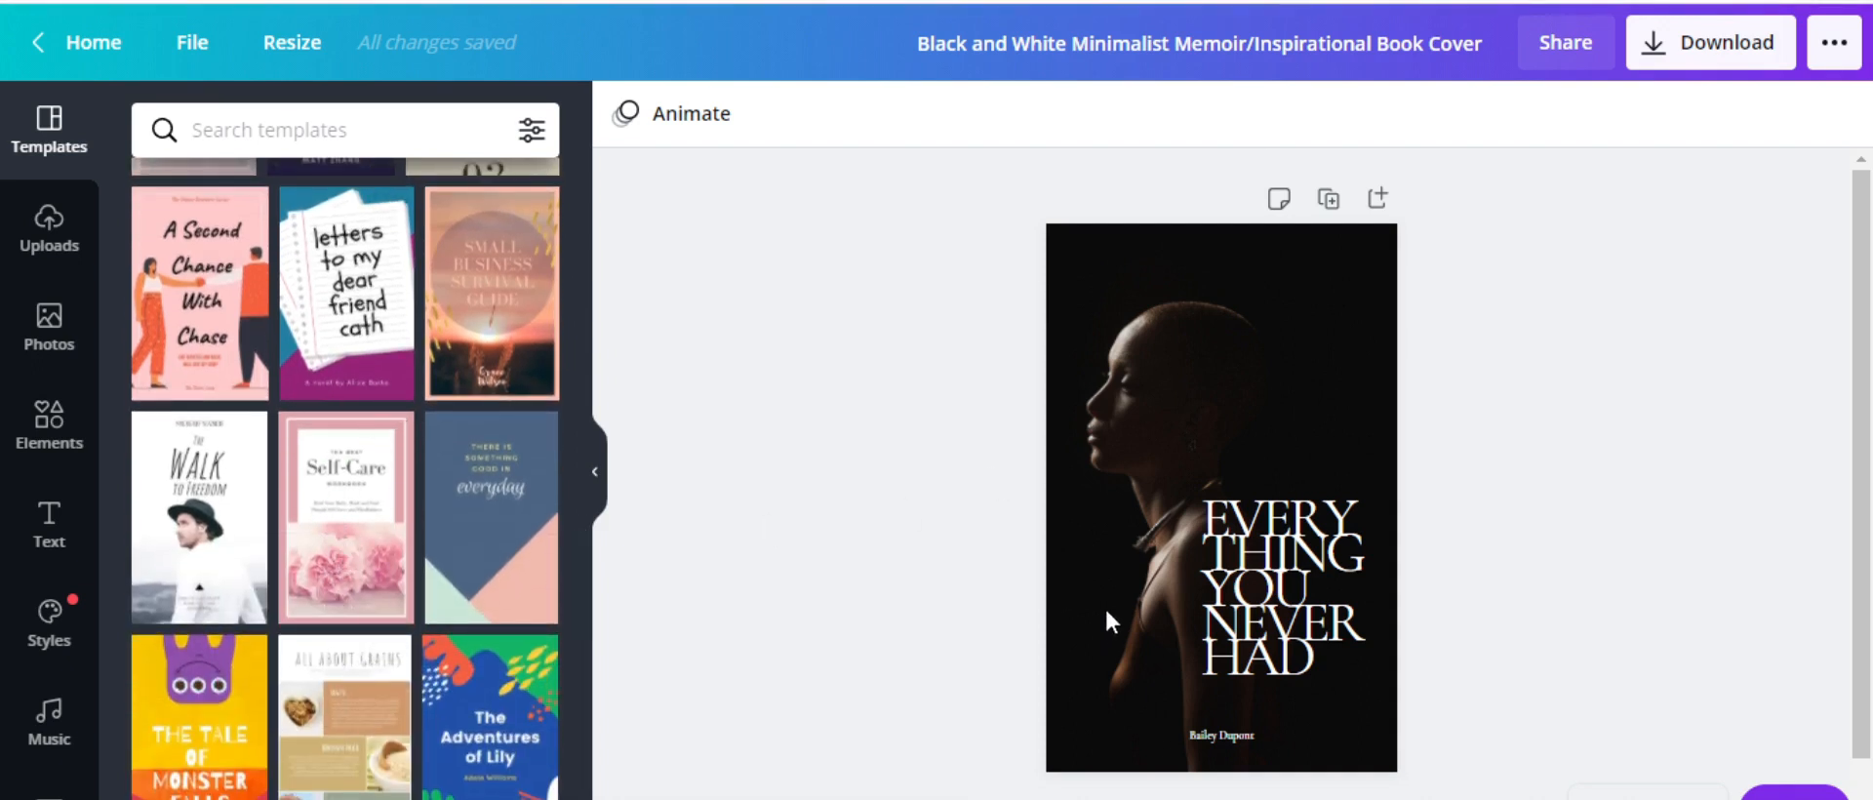
Search the templates for 'online business'
{"action": "left_click", "coordinate": [1309, 588]}
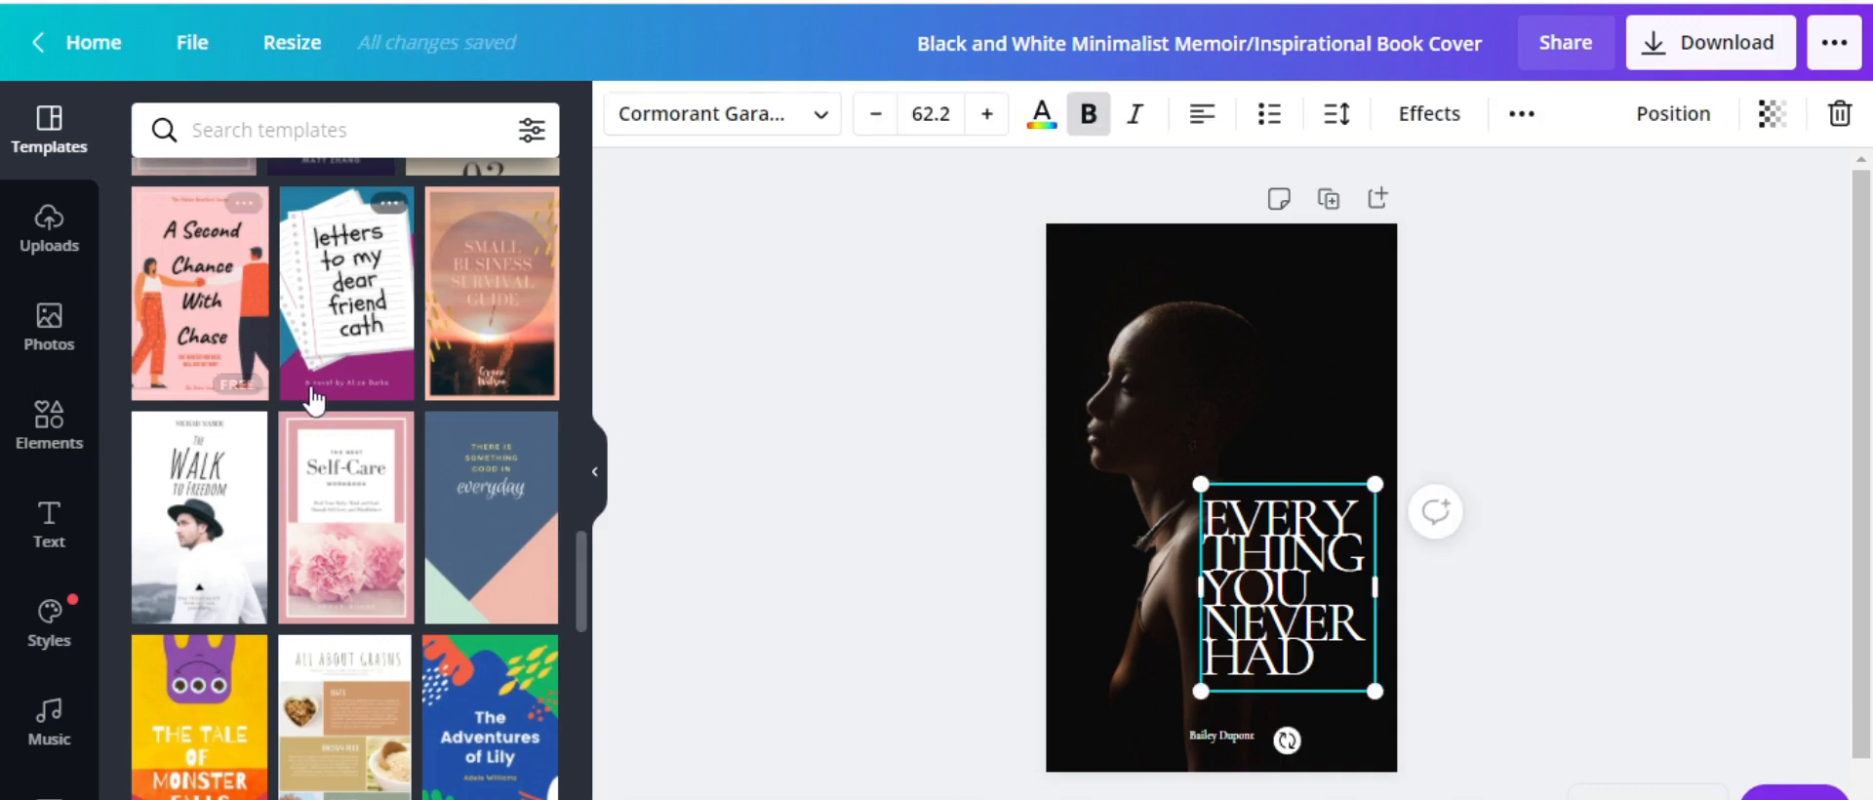
{"action": "left_click", "coordinate": [1271, 372]}
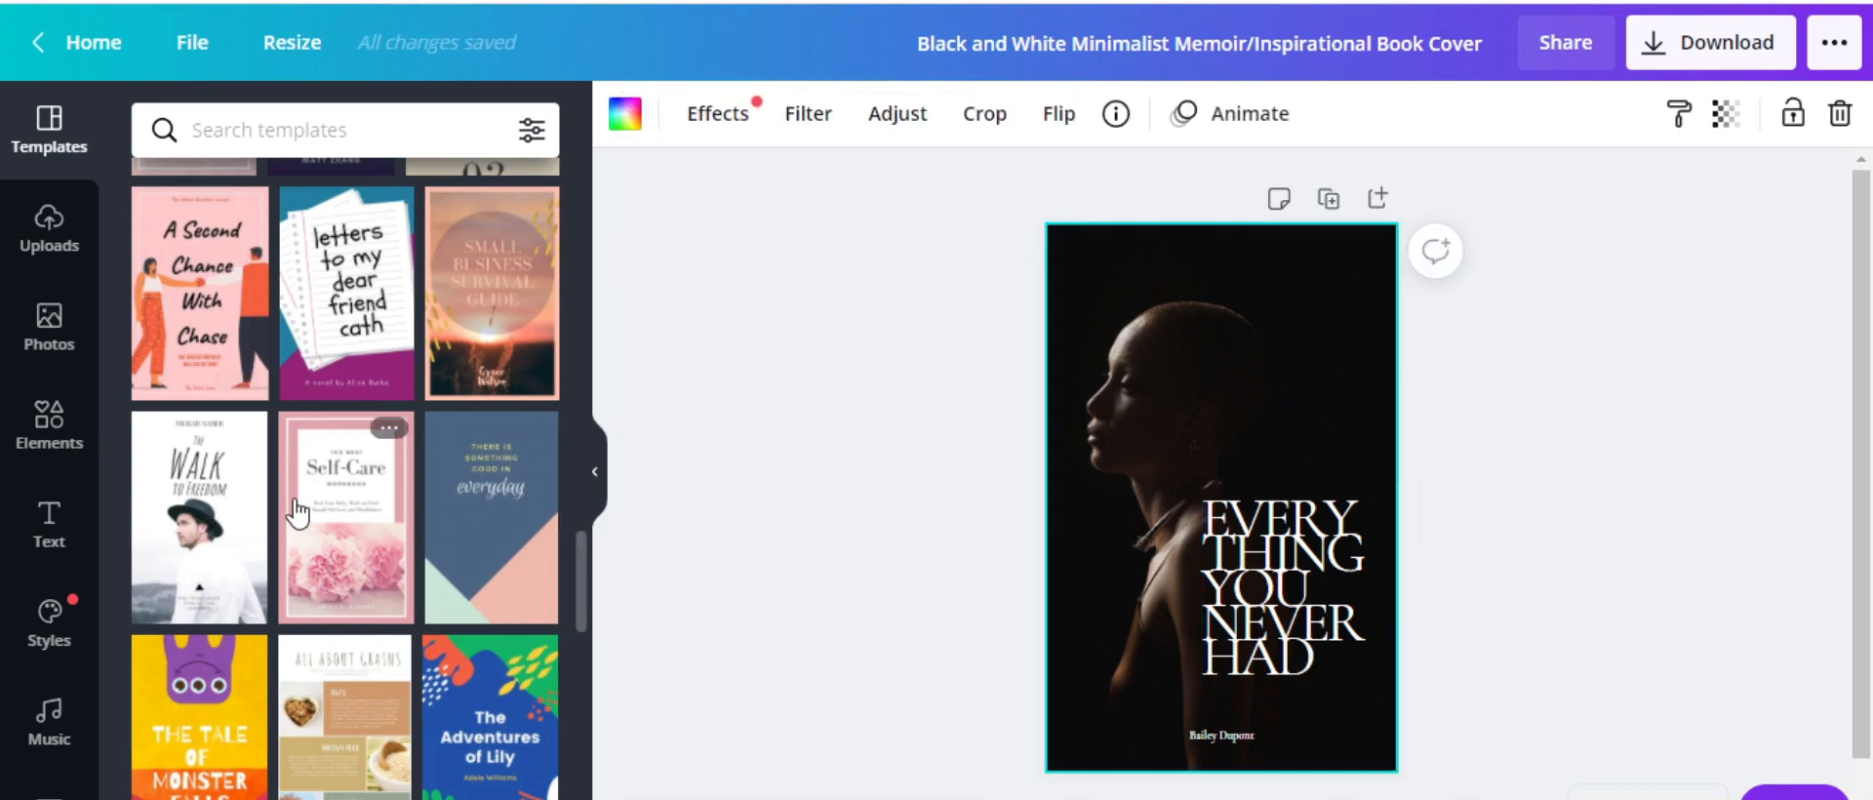
{"action": "scroll", "coordinate": [359, 415], "scroll_direction": "up", "scroll_amount": 5}
{"action": "scroll", "coordinate": [359, 415], "scroll_direction": "up", "scroll_amount": 4}
{"action": "left_click", "coordinate": [330, 146]}
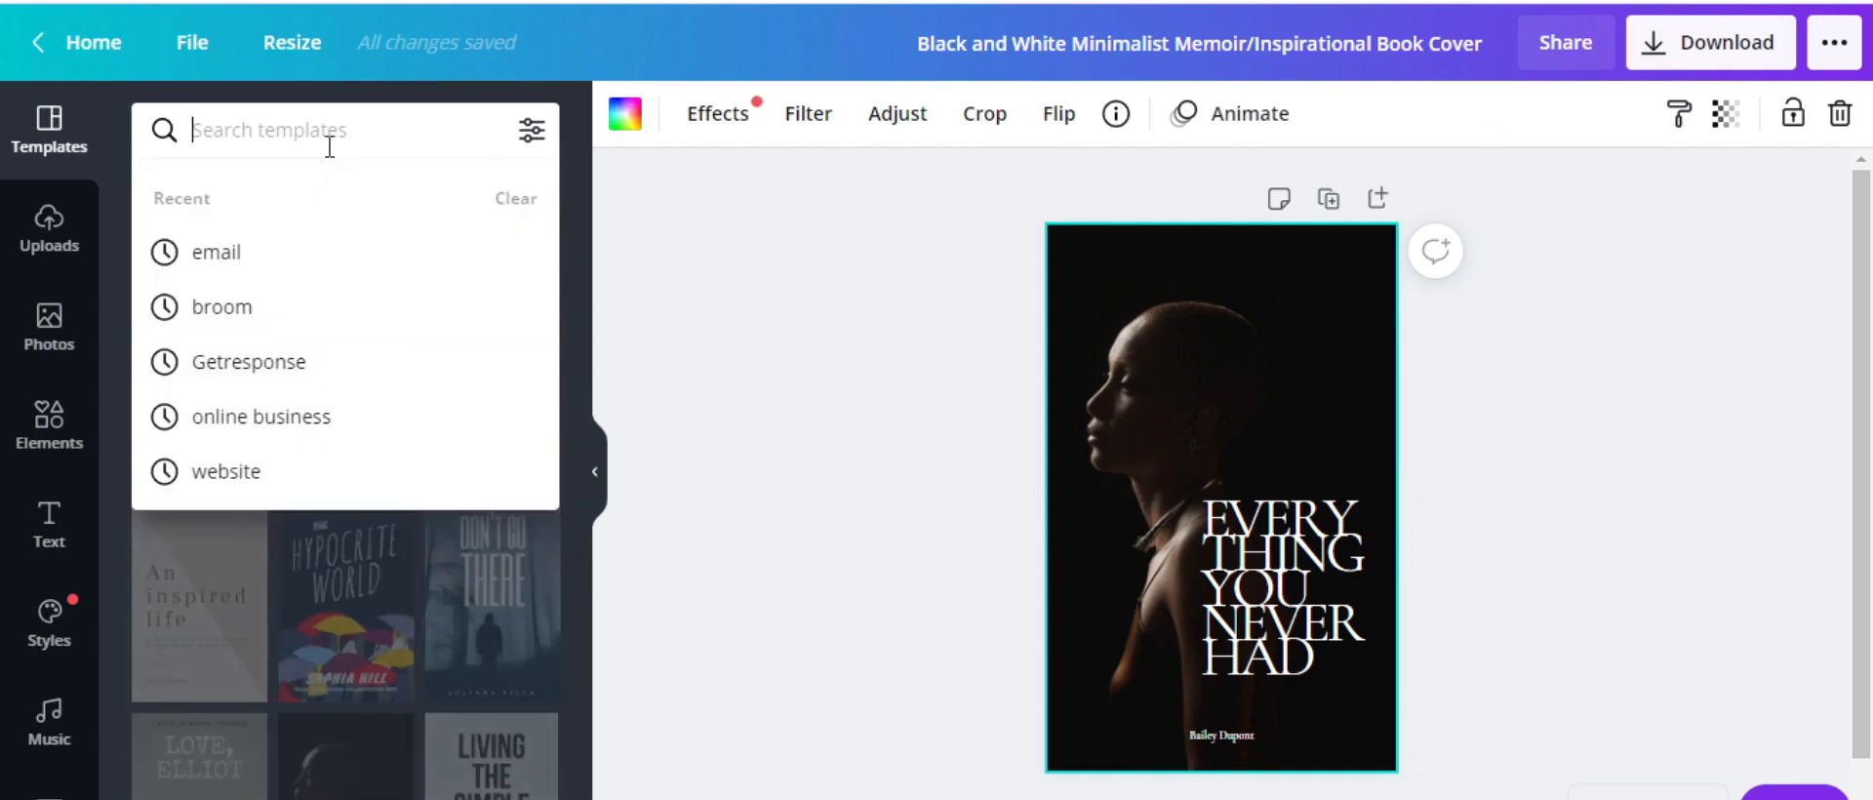
{"action": "type", "text": "onli"}
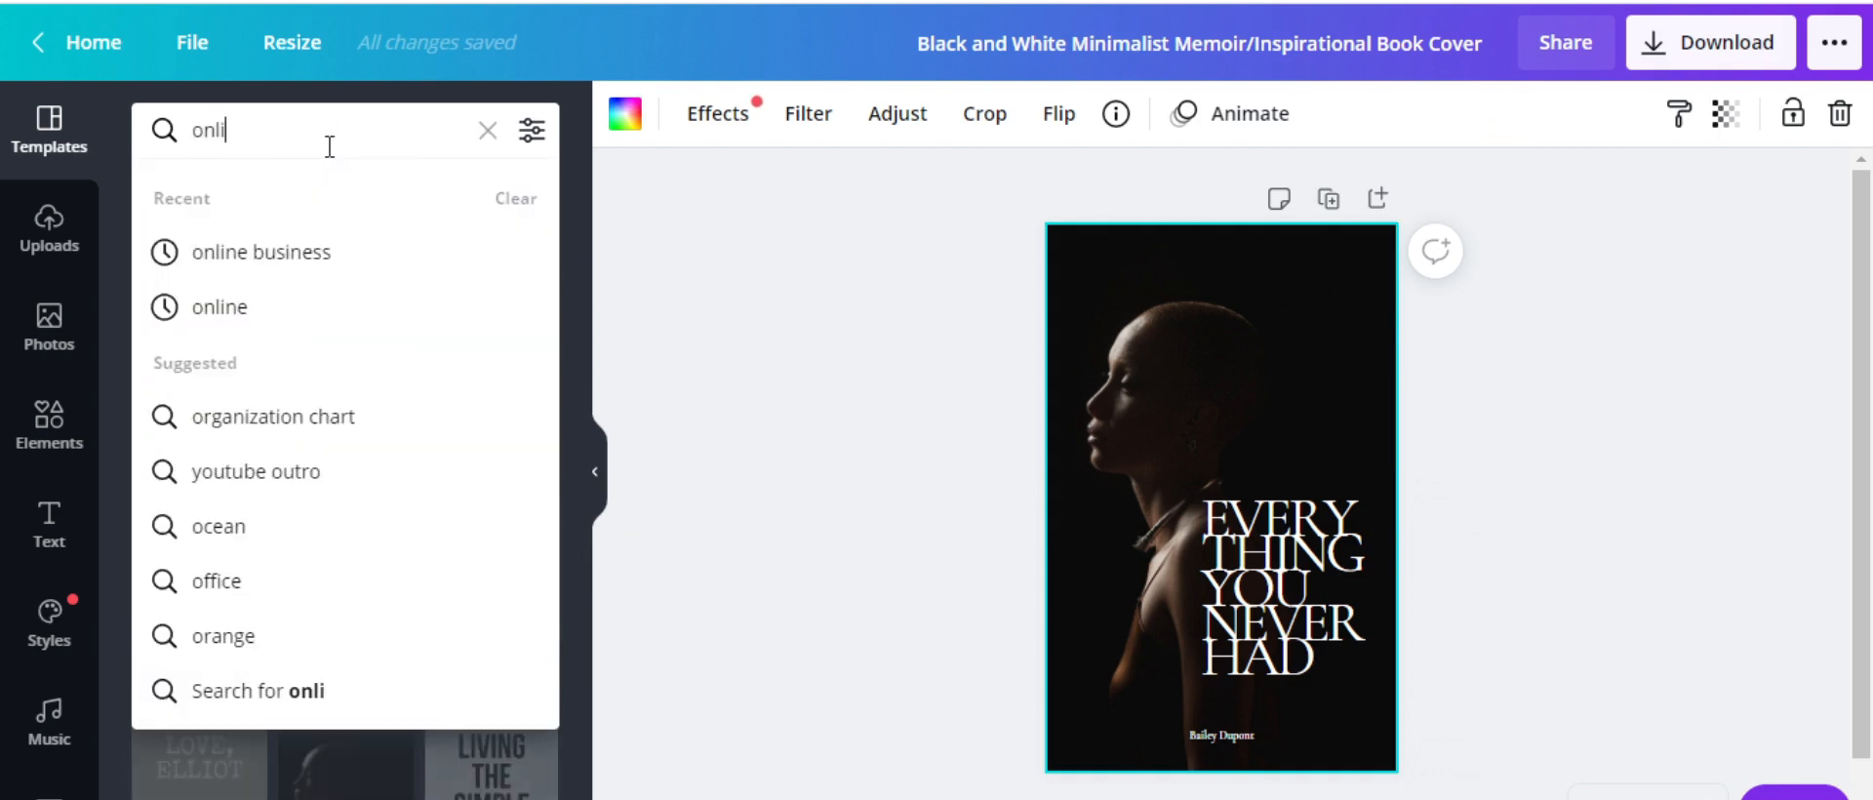
{"action": "type", "text": "ne busin"}
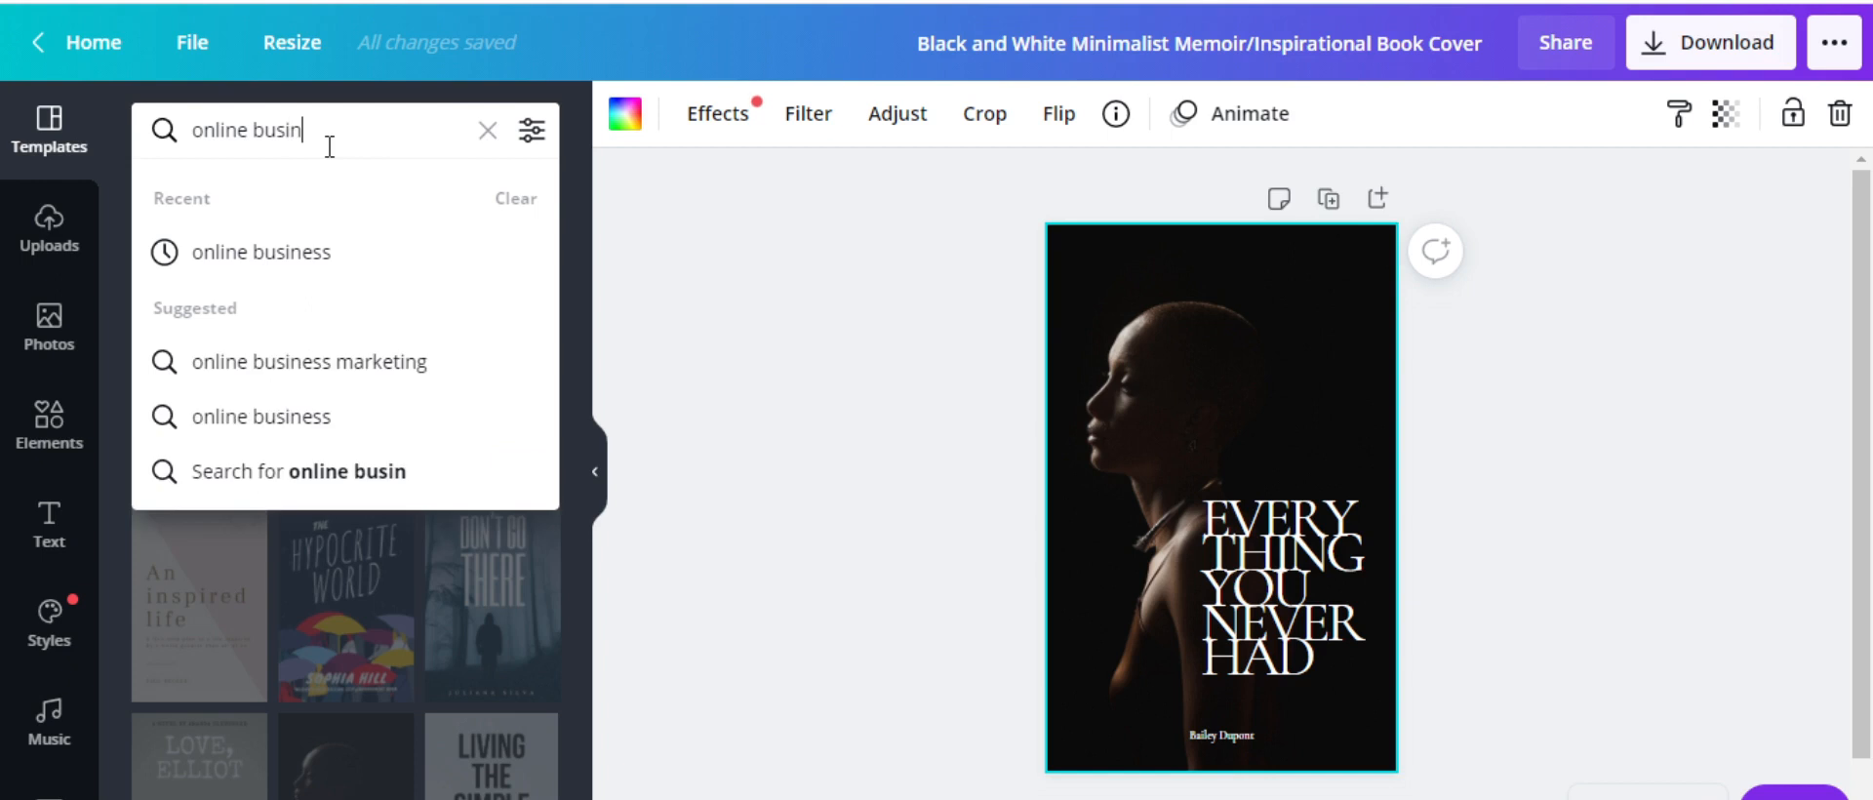
{"action": "type", "text": "e"}
{"action": "left_click", "coordinate": [316, 254]}
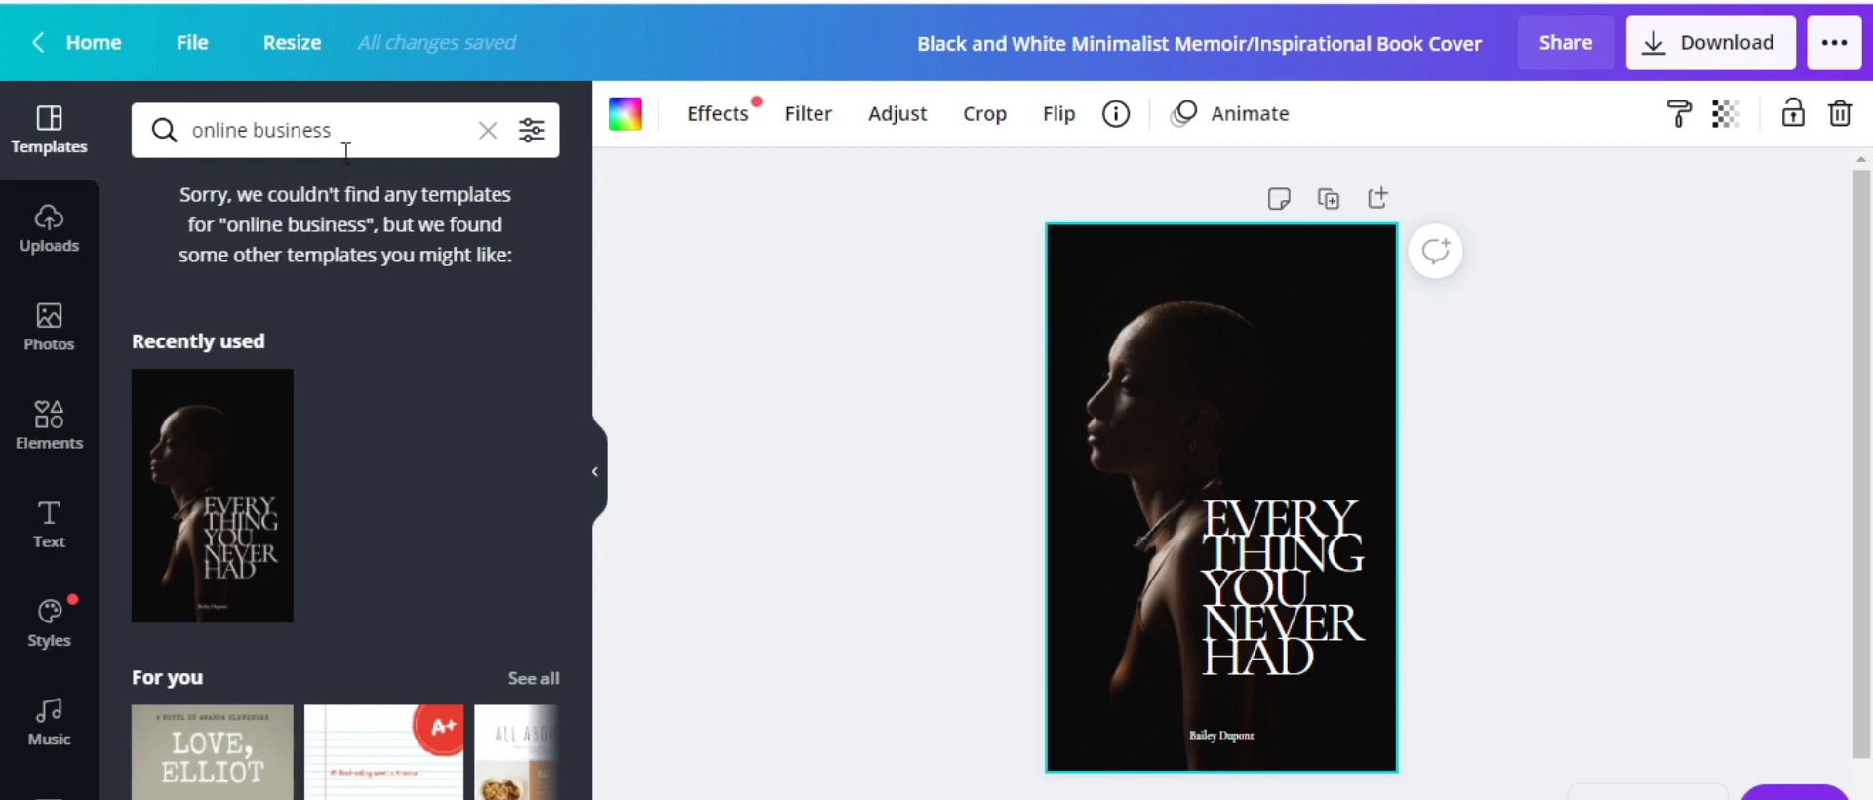
Refine the template search to 'digital marketing', then 'marketing', and select the title and background
{"action": "left_click_drag", "start_coordinate": [346, 130], "coordinate": [196, 130]}
{"action": "type", "text": "marketing"}
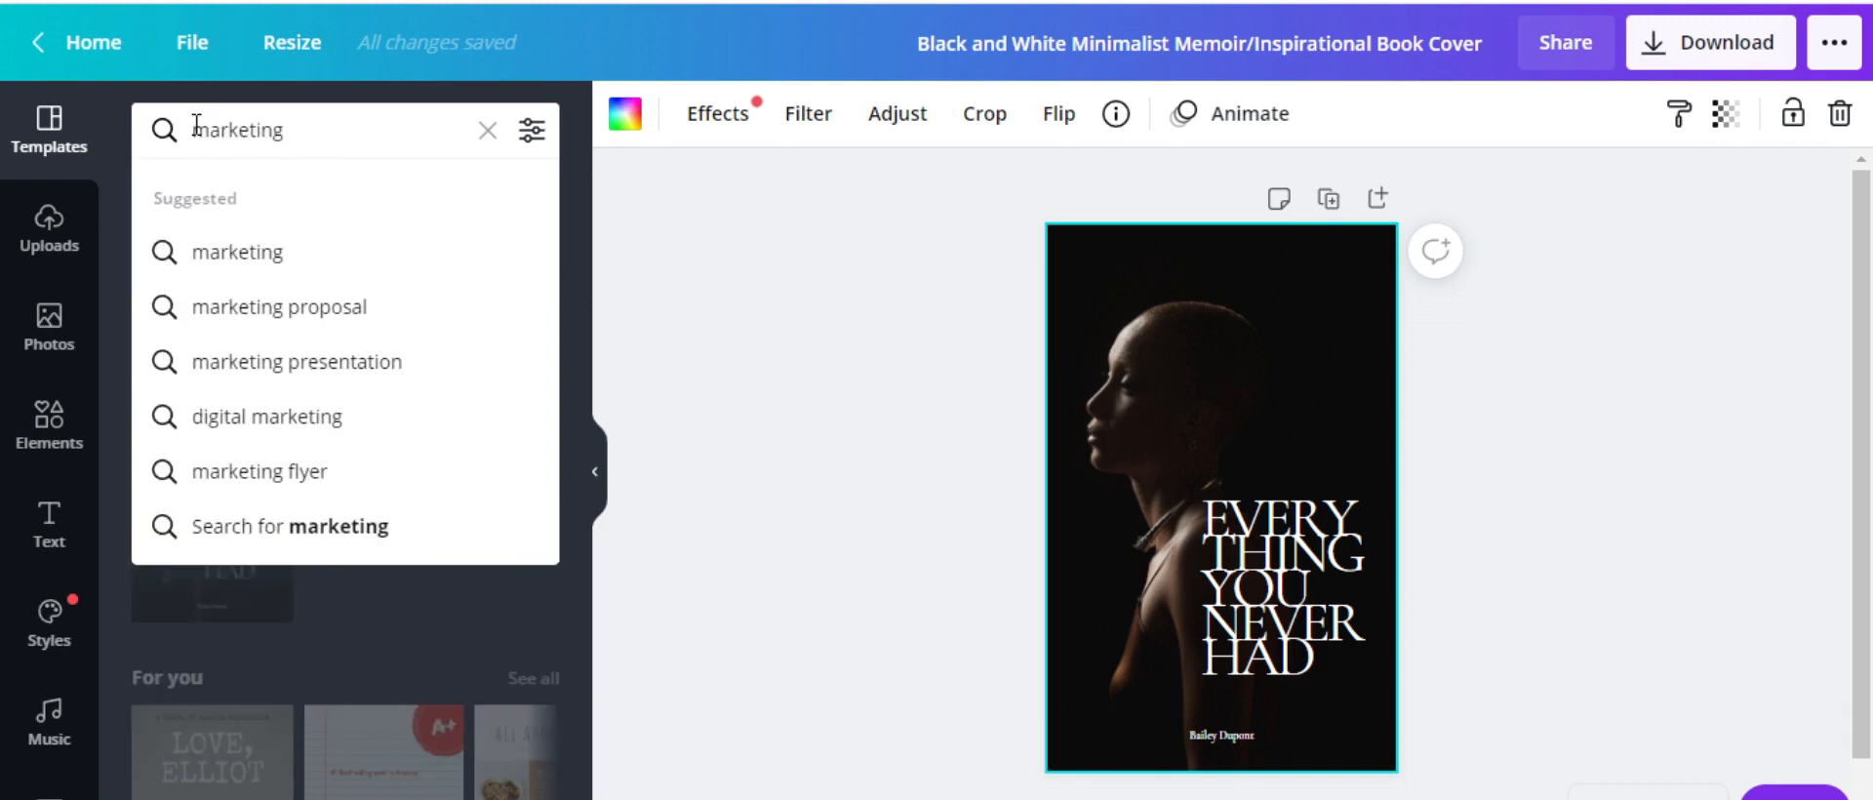
{"action": "left_click", "coordinate": [244, 429]}
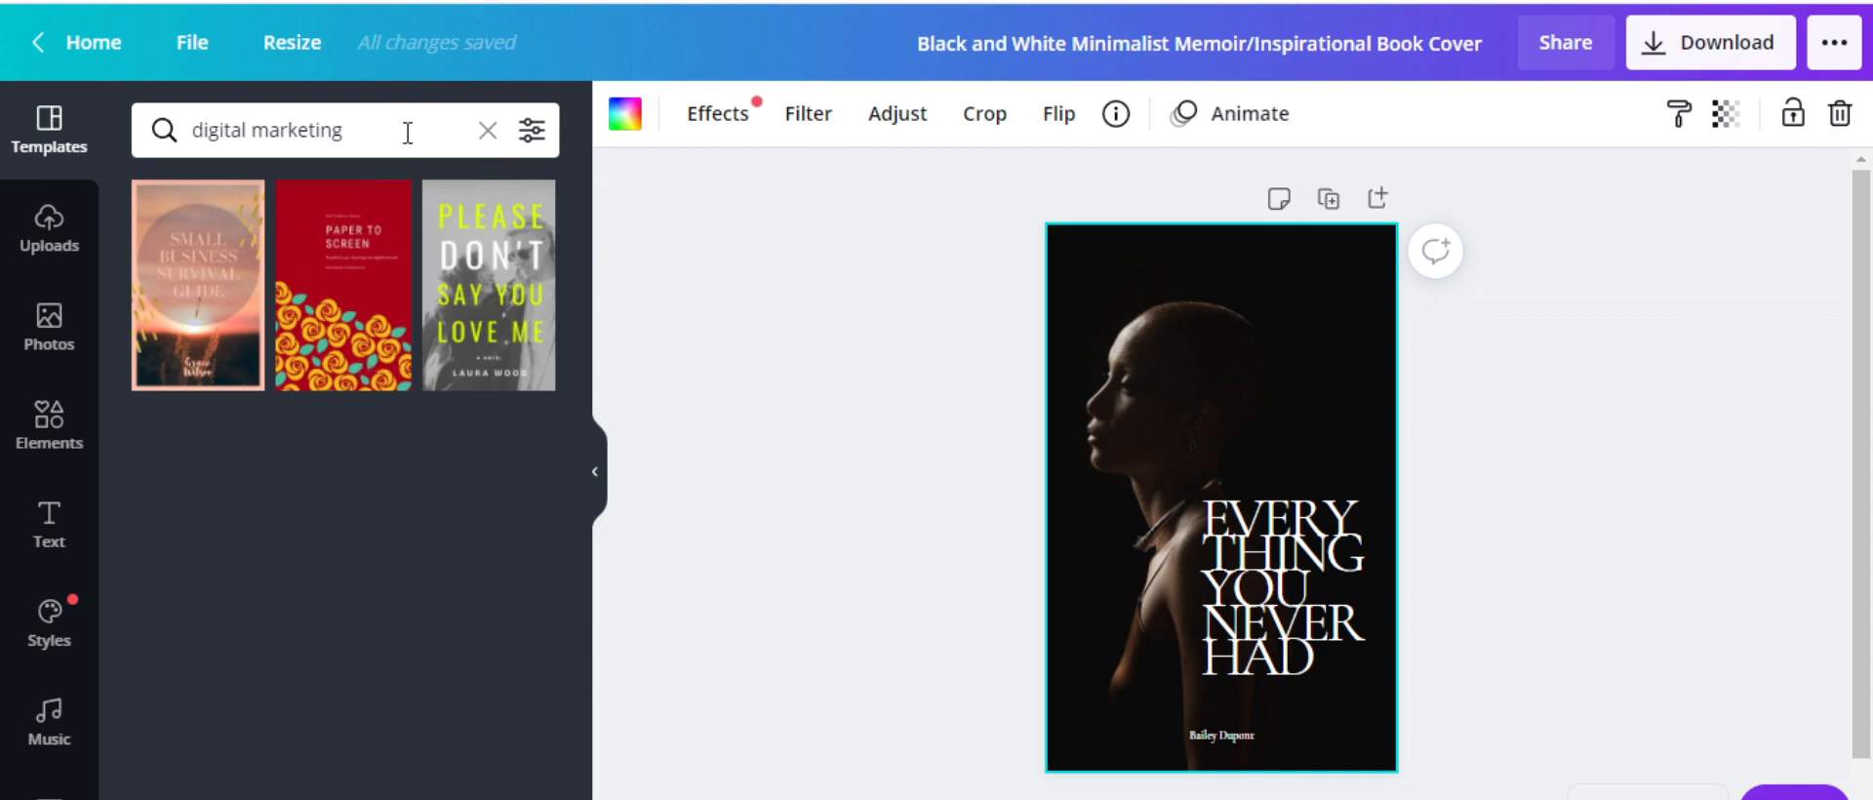
{"action": "left_click_drag", "start_coordinate": [405, 130], "coordinate": [188, 137]}
{"action": "type", "text": "m"}
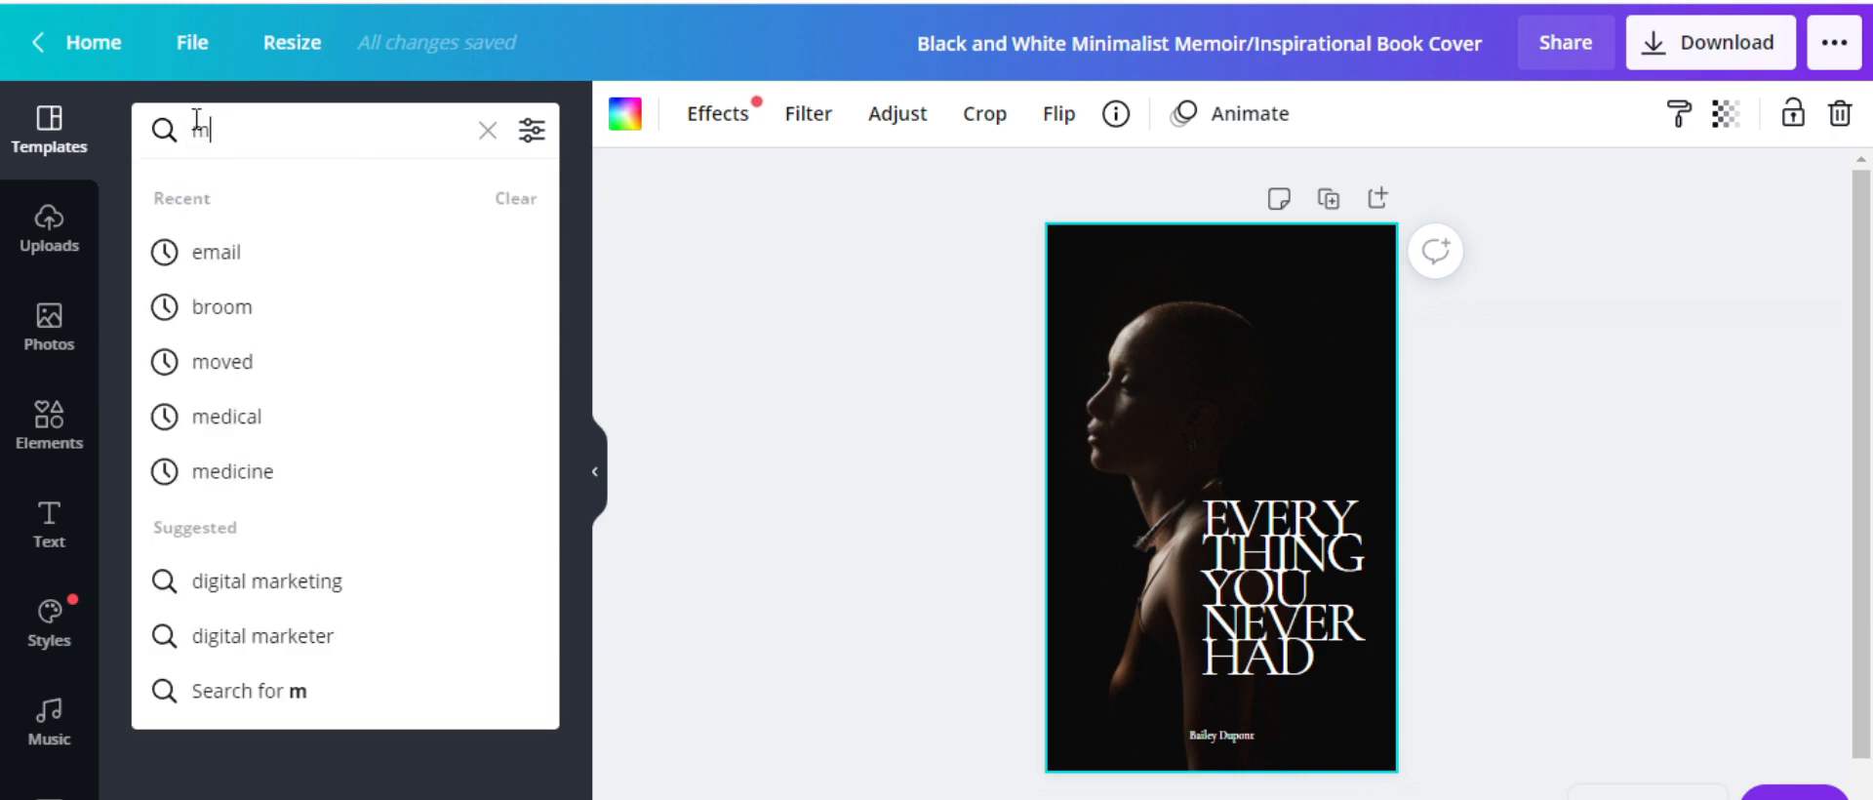
{"action": "type", "text": "arketing"}
{"action": "key", "text": "Return"}
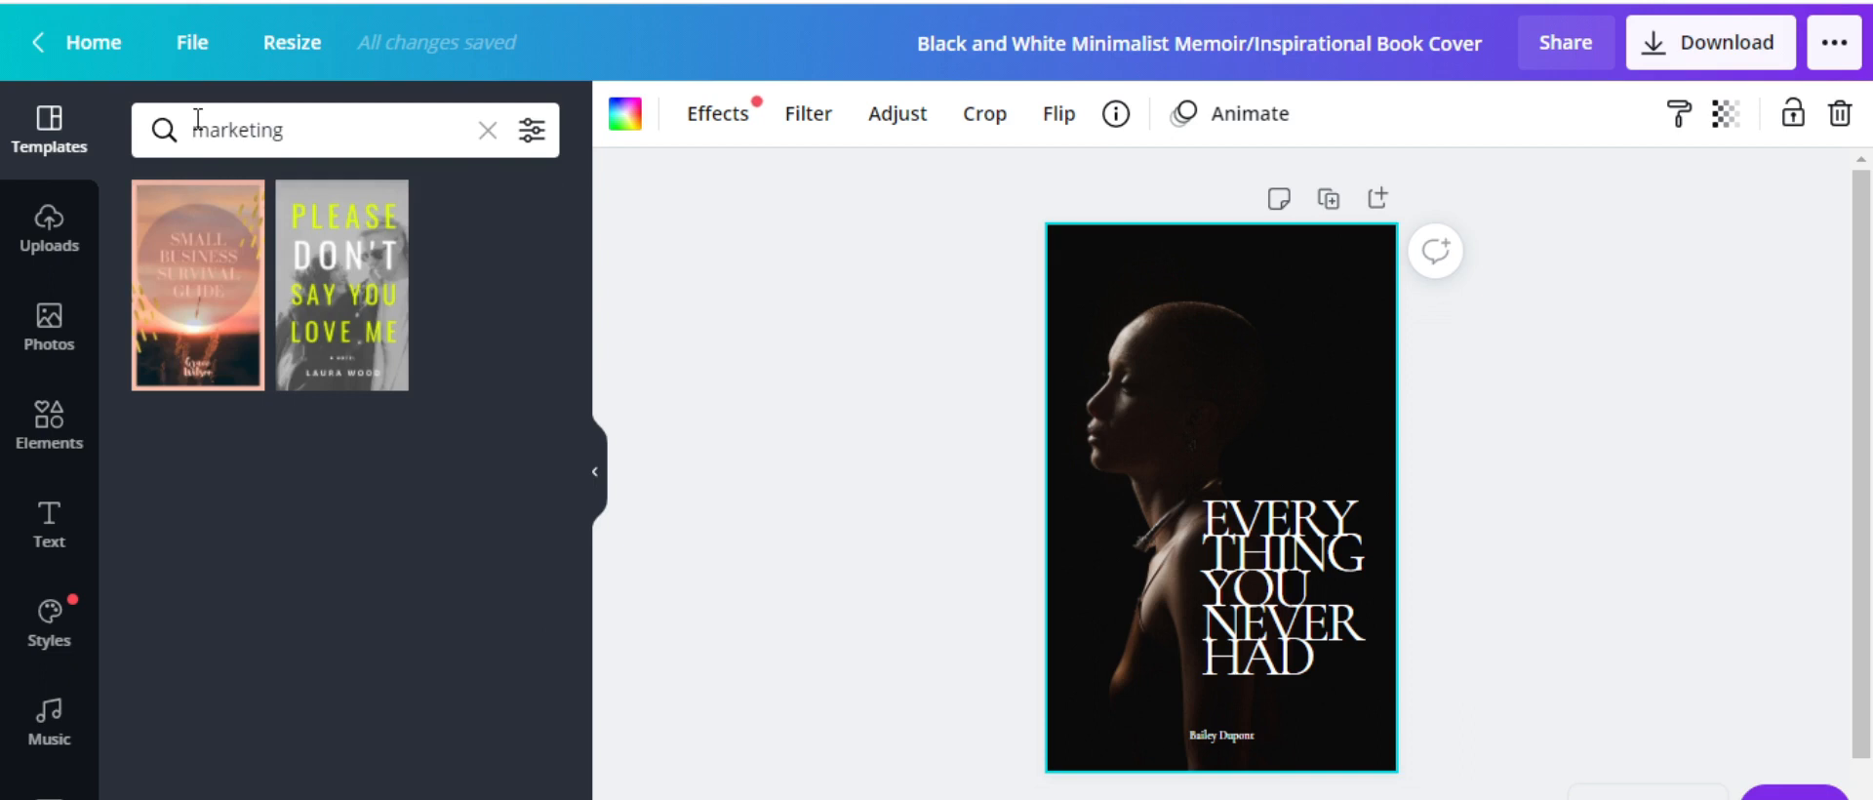
{"action": "left_click", "coordinate": [1267, 594]}
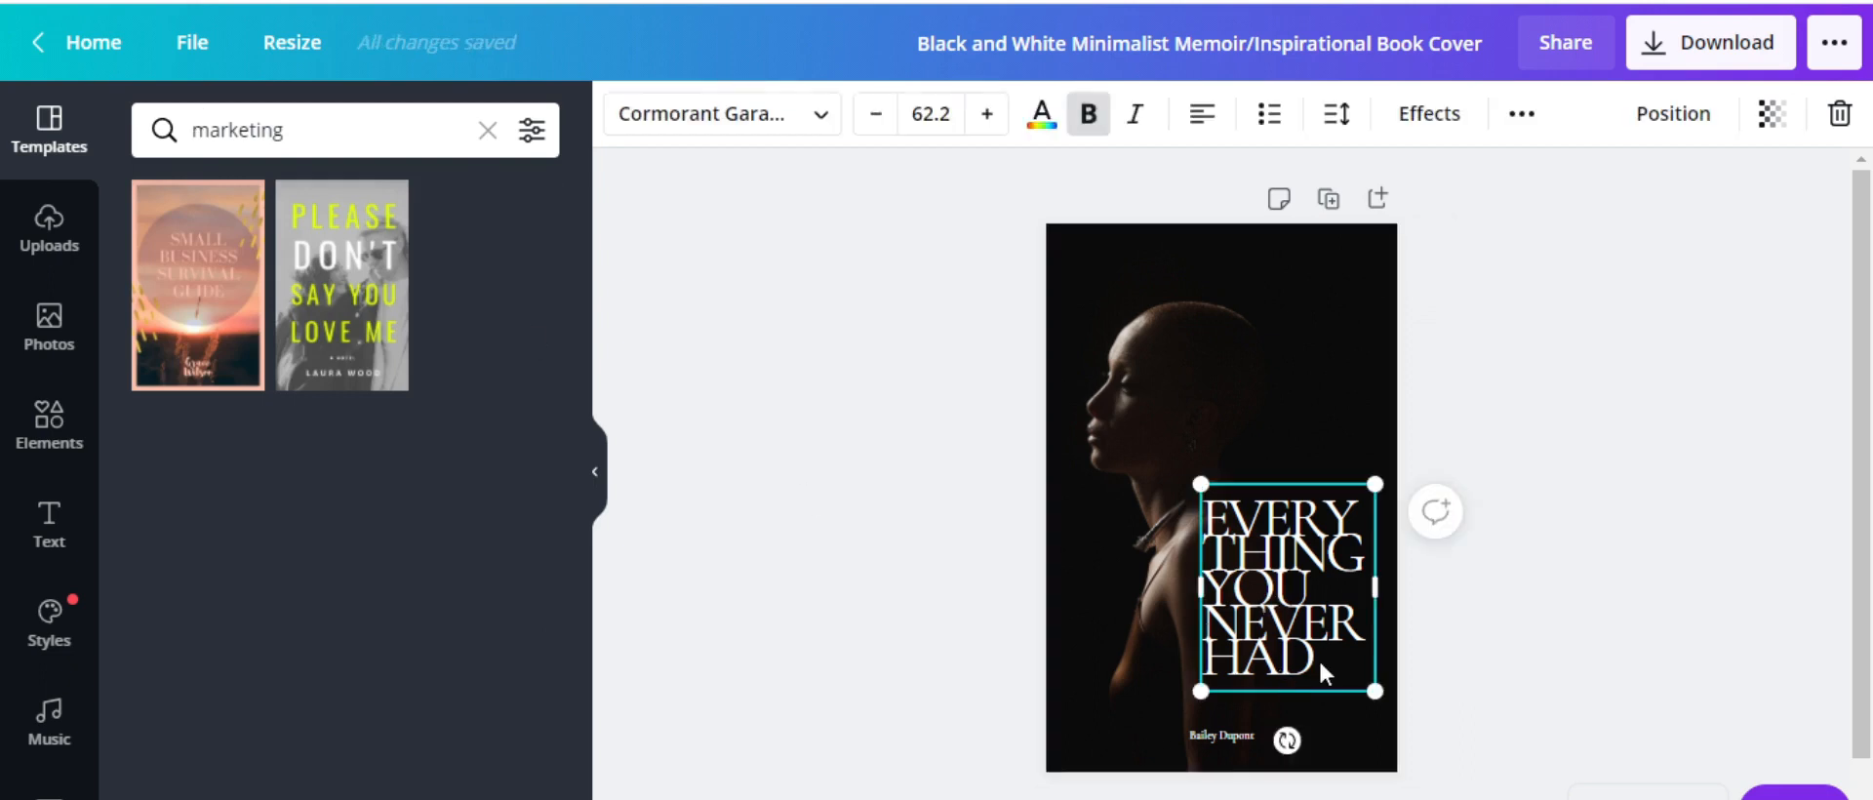
{"action": "left_click", "coordinate": [1187, 367]}
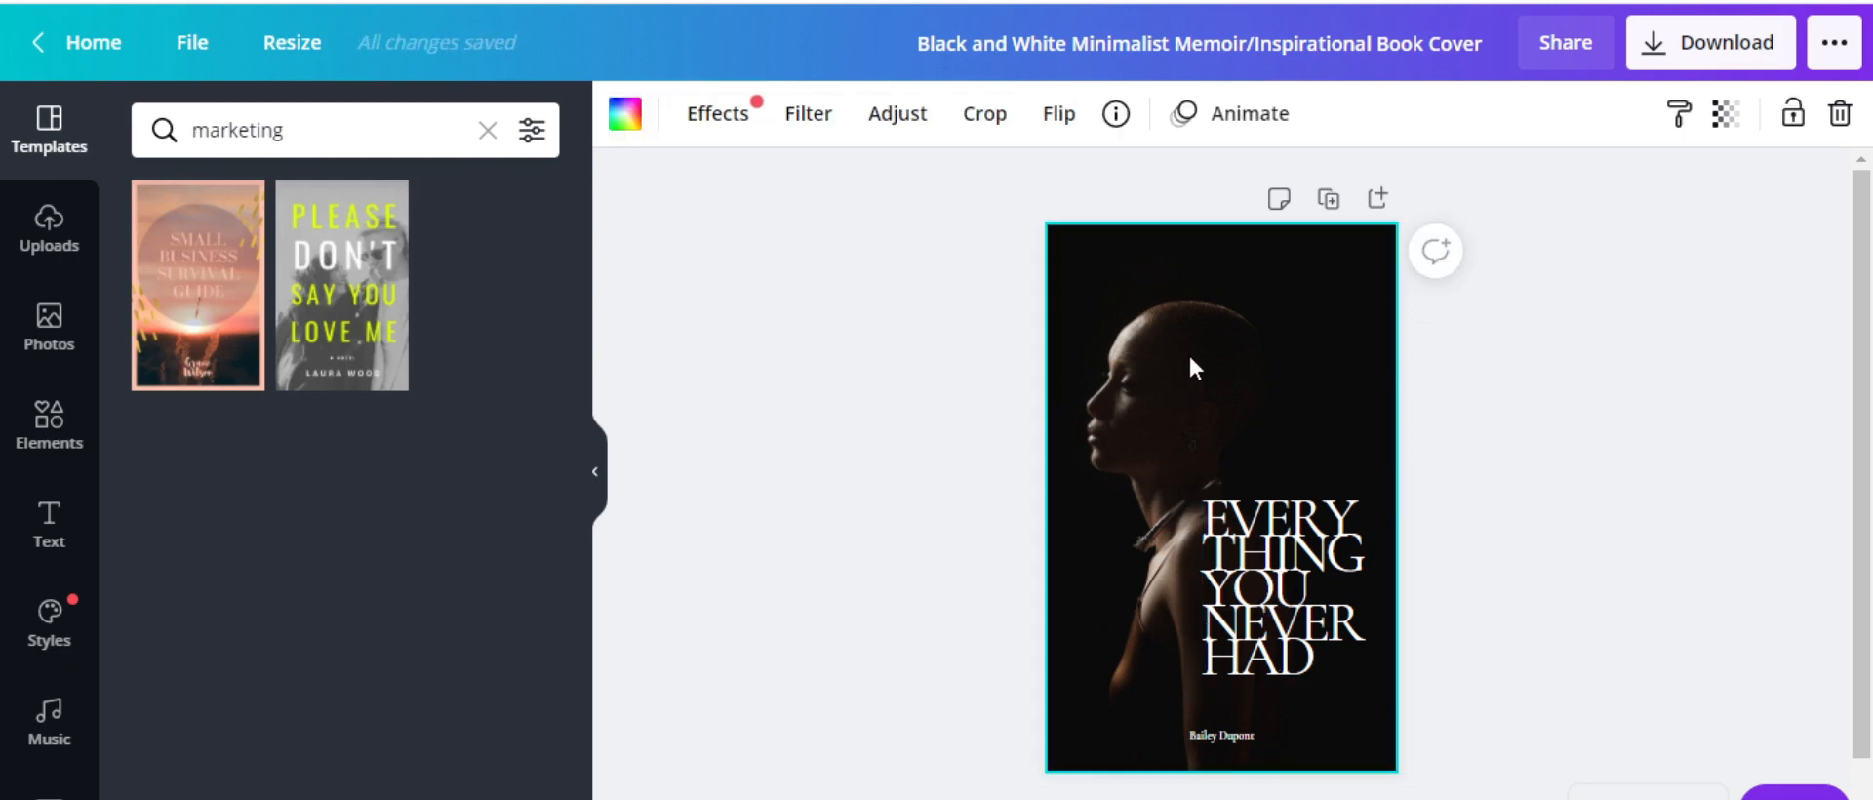
Search the stock photos for 'marketing'
{"action": "left_click", "coordinate": [53, 337]}
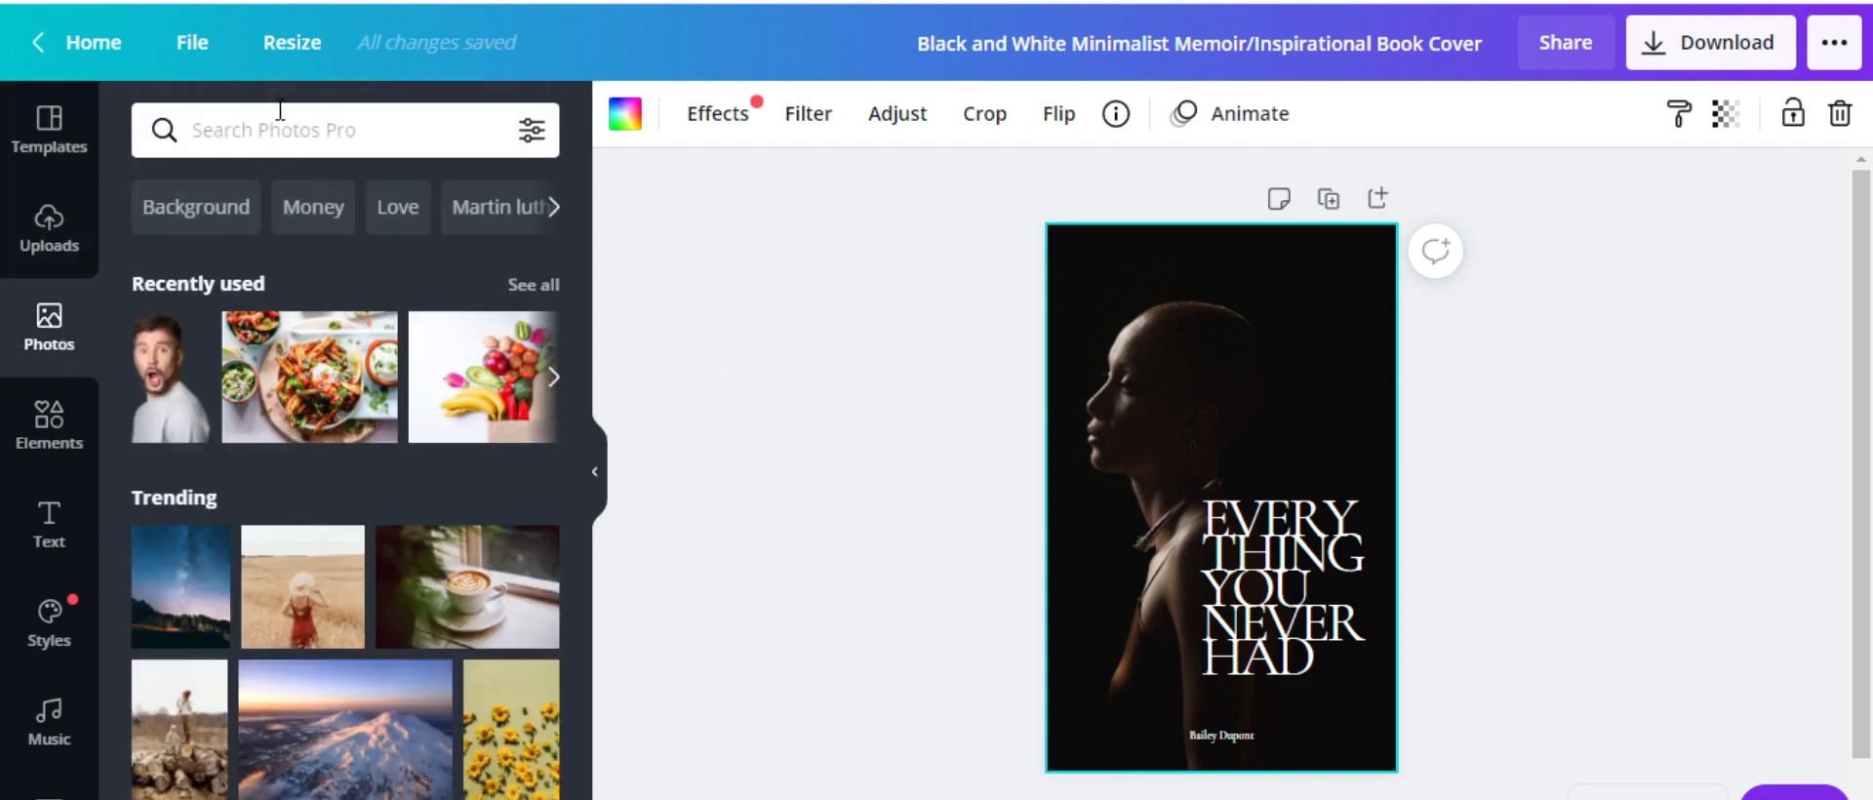
{"action": "left_click", "coordinate": [292, 107]}
{"action": "type", "text": "m"}
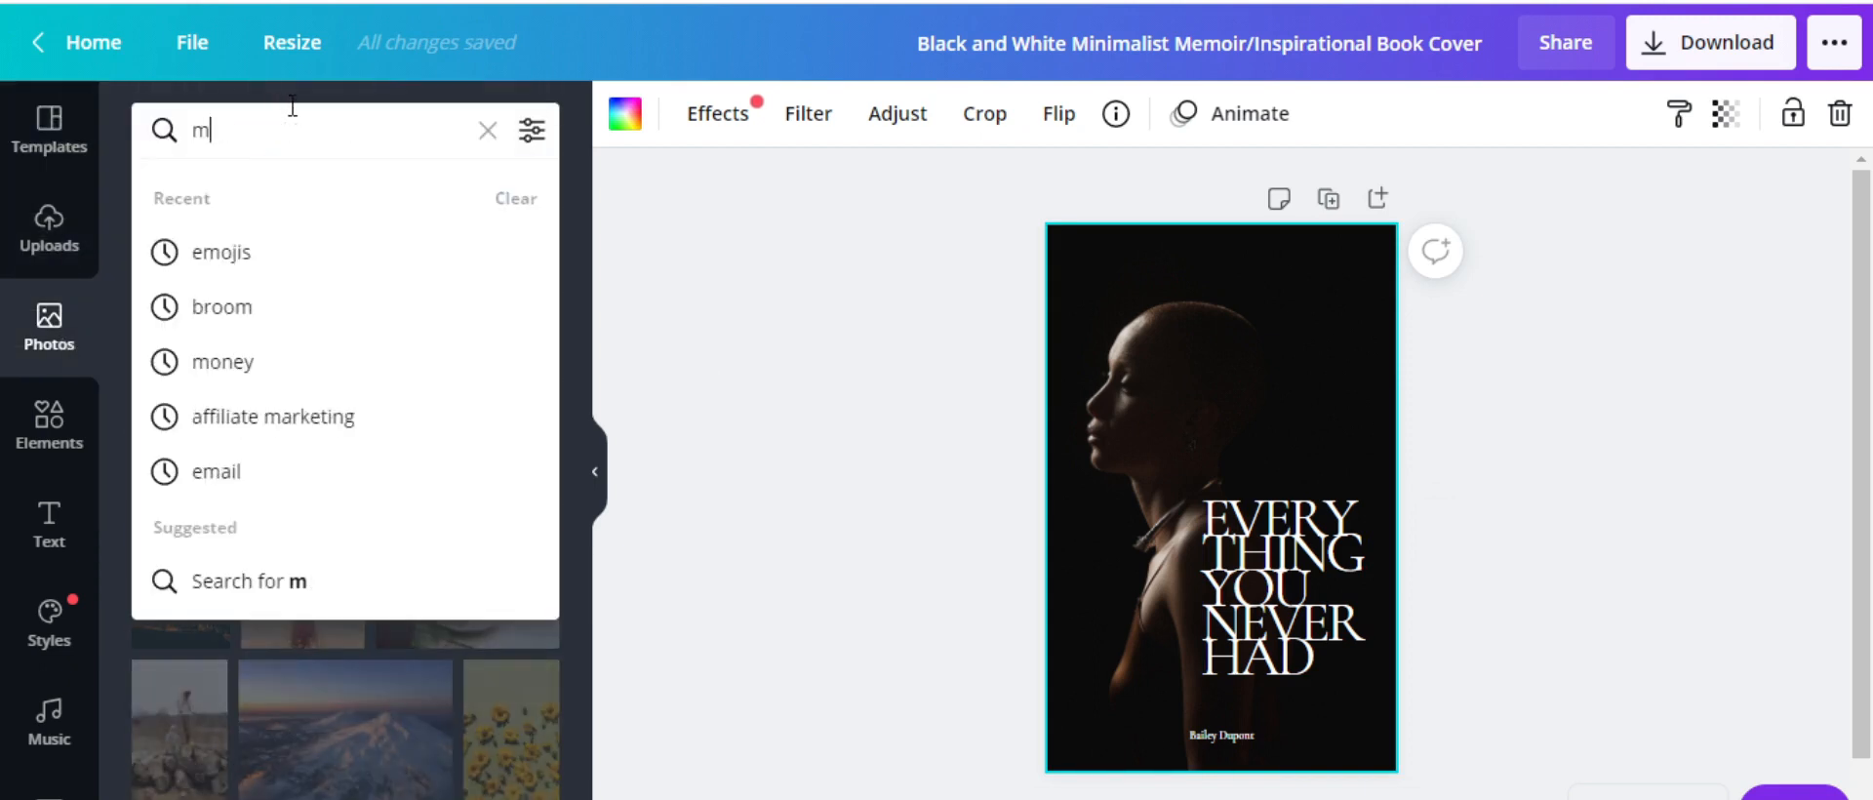
{"action": "type", "text": "arketing"}
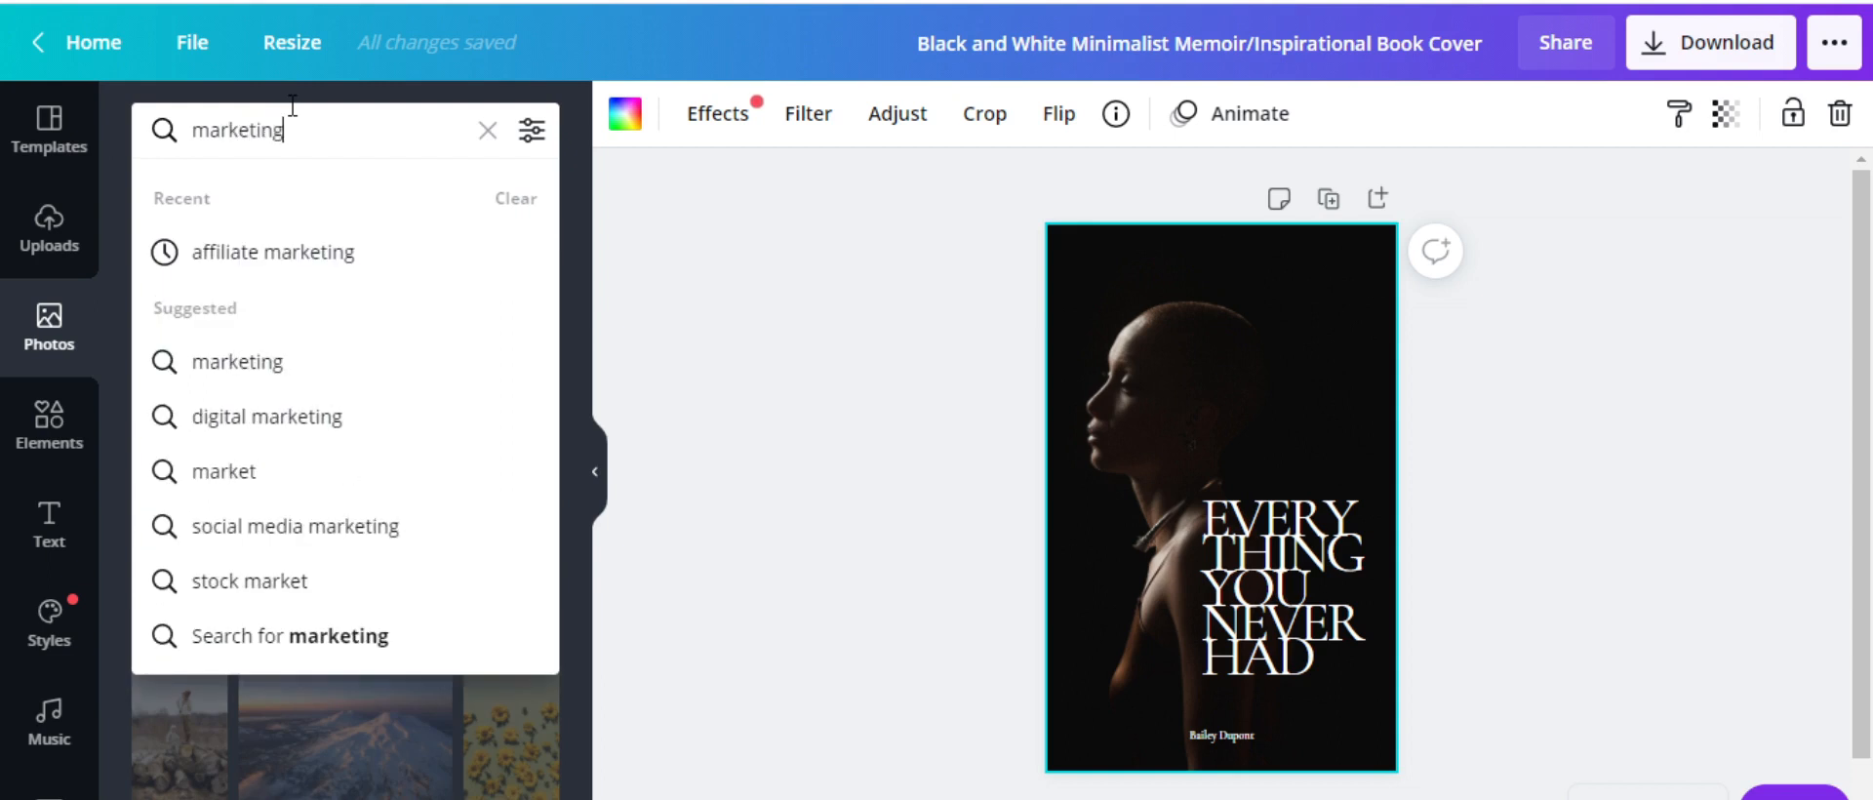
{"action": "left_click", "coordinate": [275, 367]}
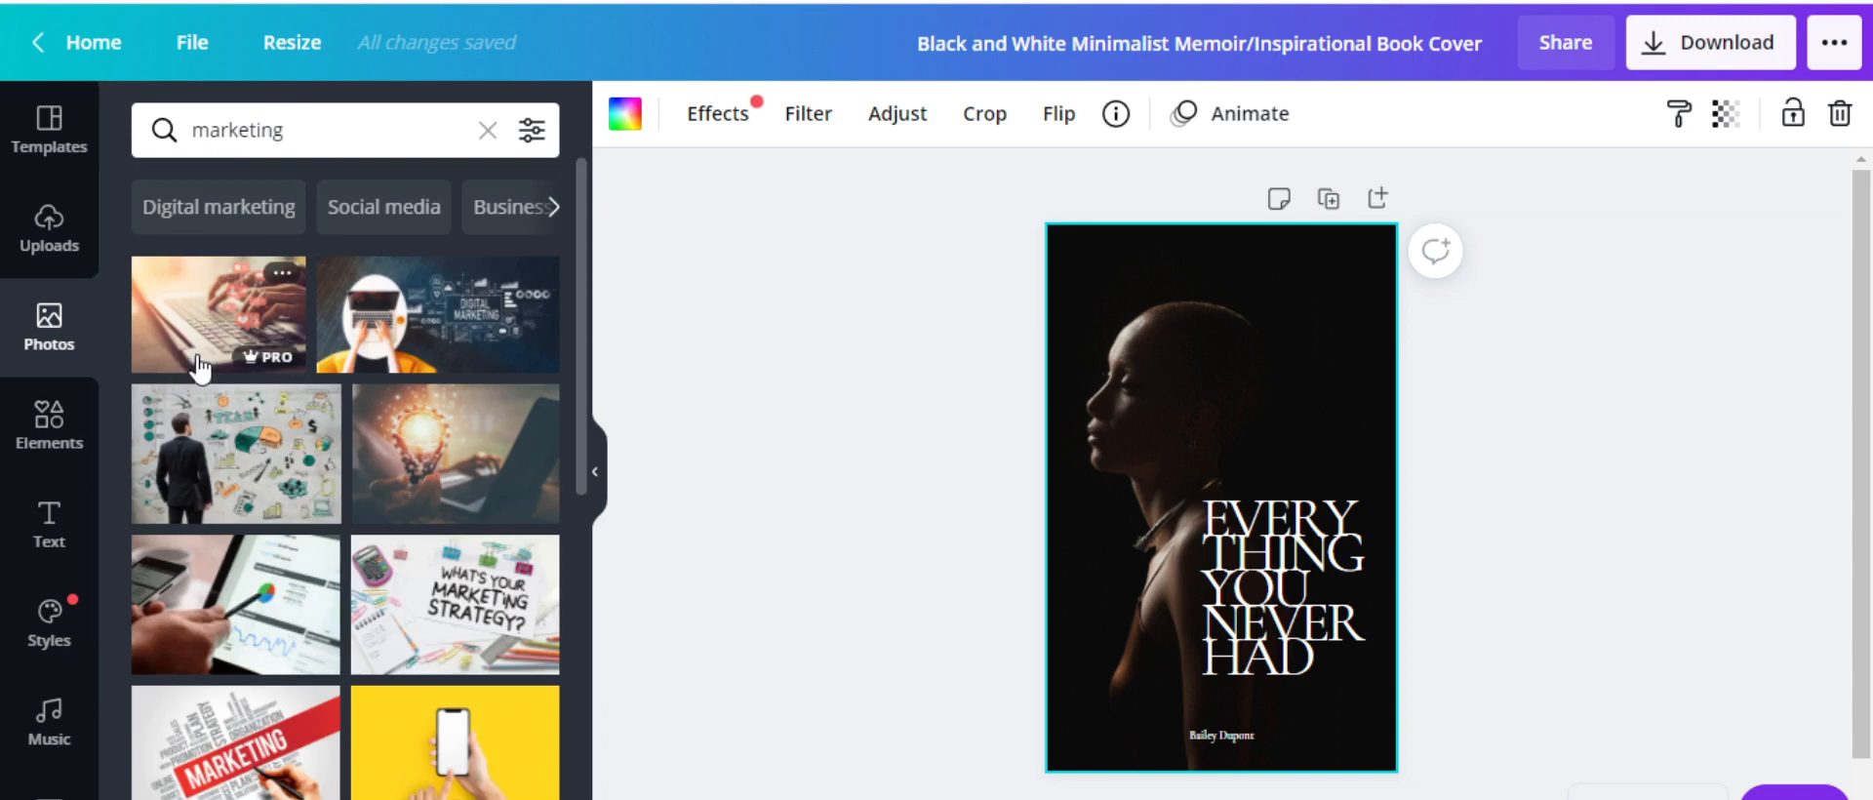
{"action": "scroll", "coordinate": [361, 486], "scroll_direction": "down", "scroll_amount": 4}
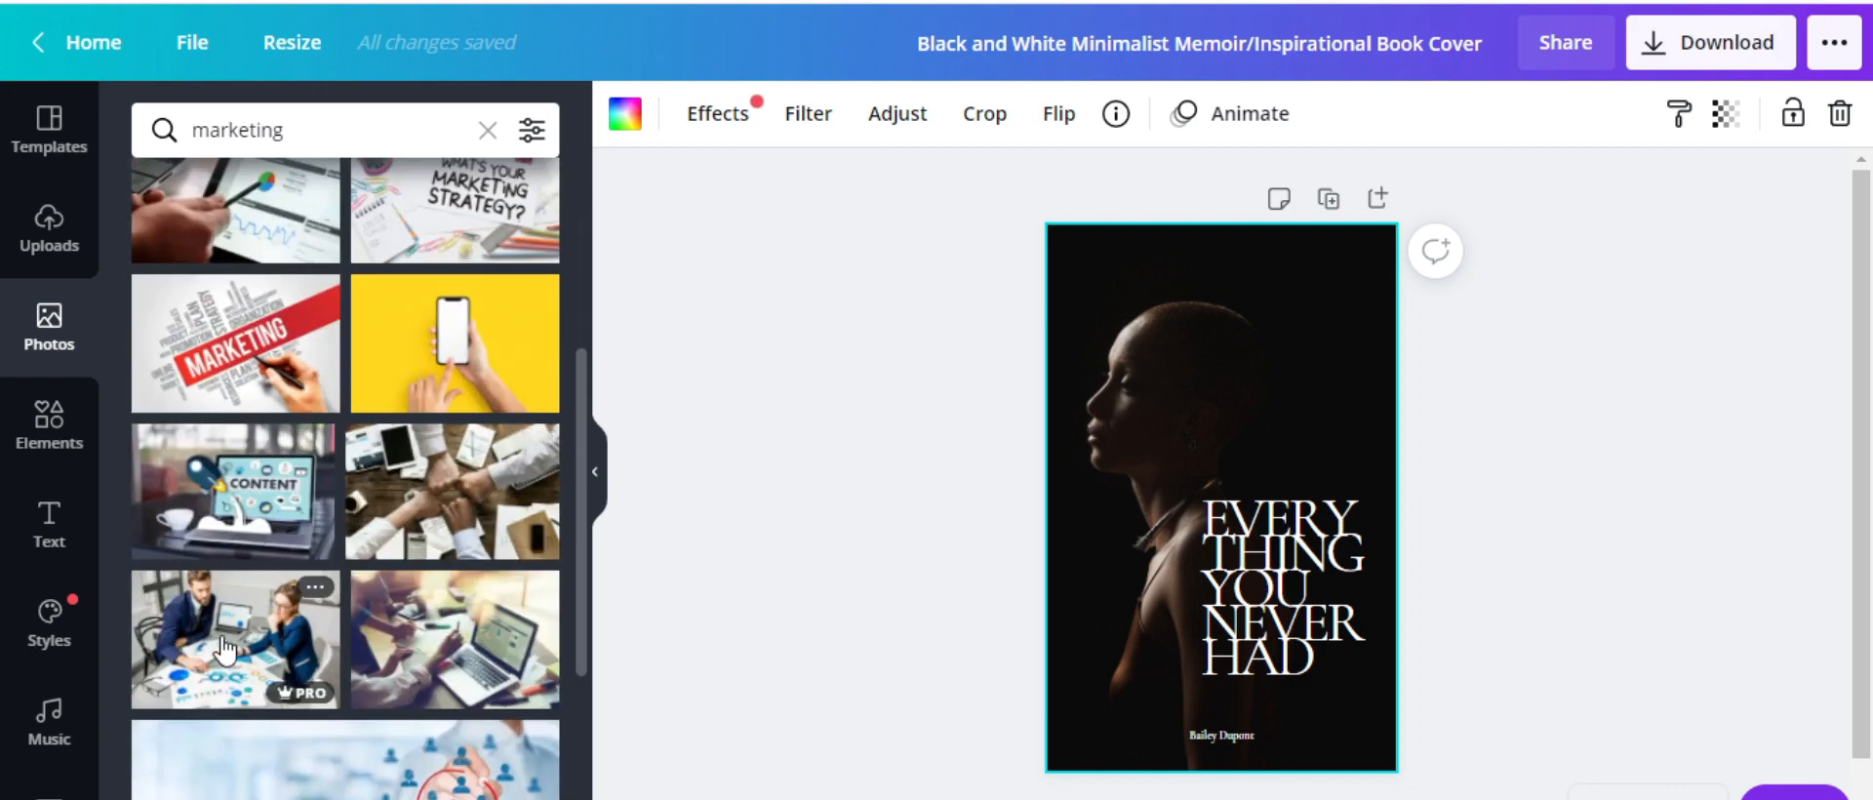
{"action": "scroll", "coordinate": [224, 648], "scroll_direction": "down", "scroll_amount": 10}
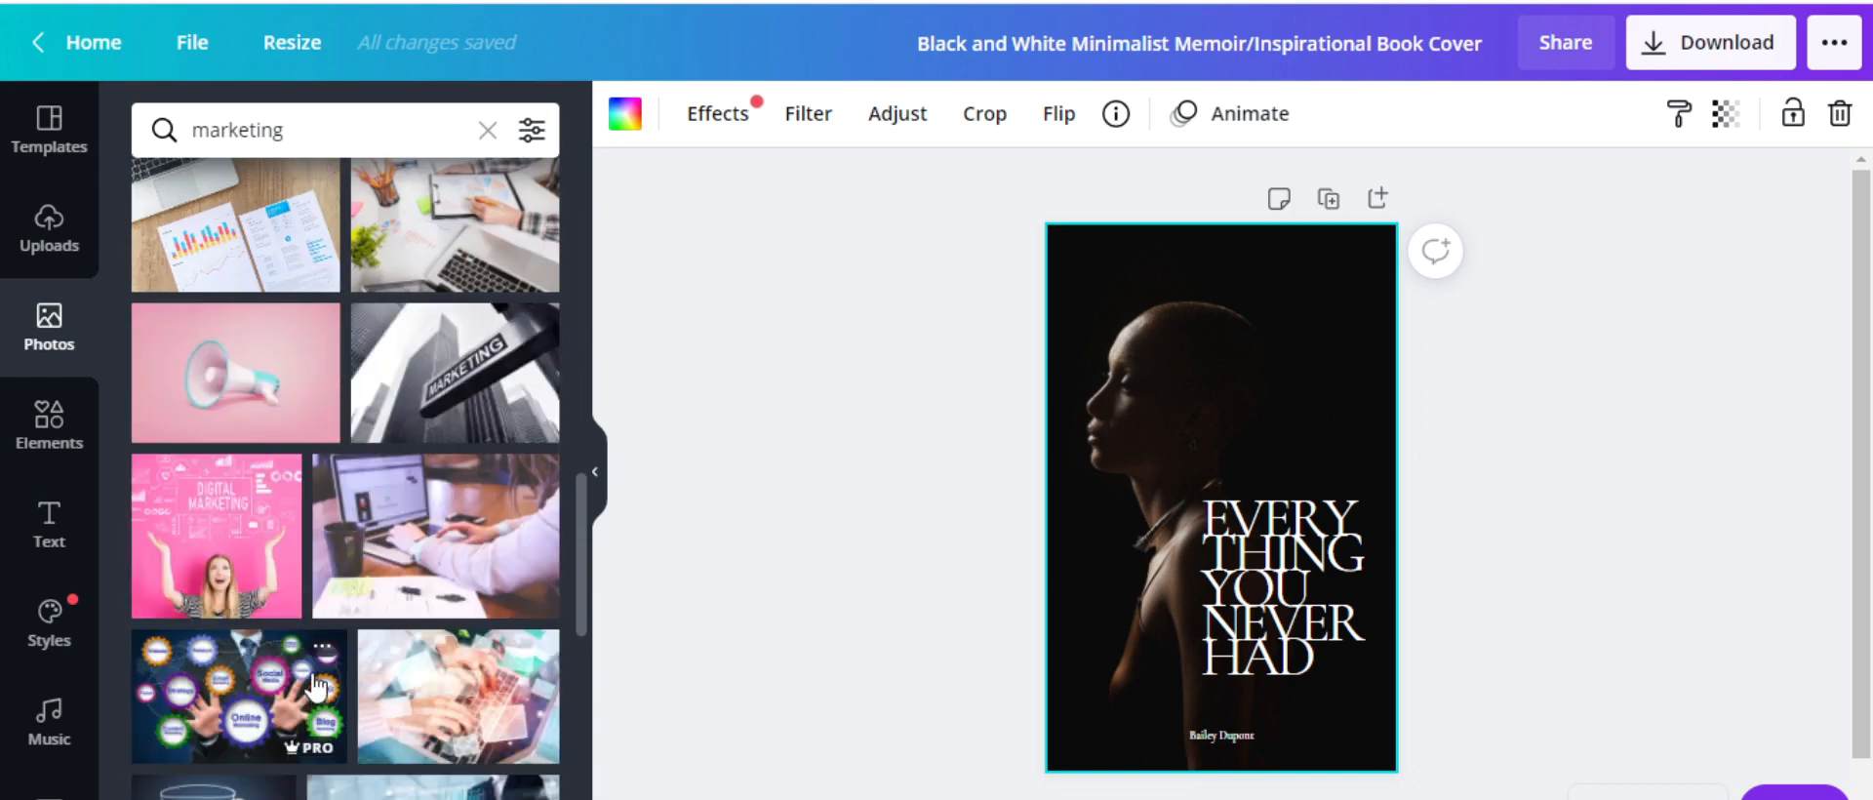
{"action": "scroll", "coordinate": [313, 625], "scroll_direction": "down", "scroll_amount": 2}
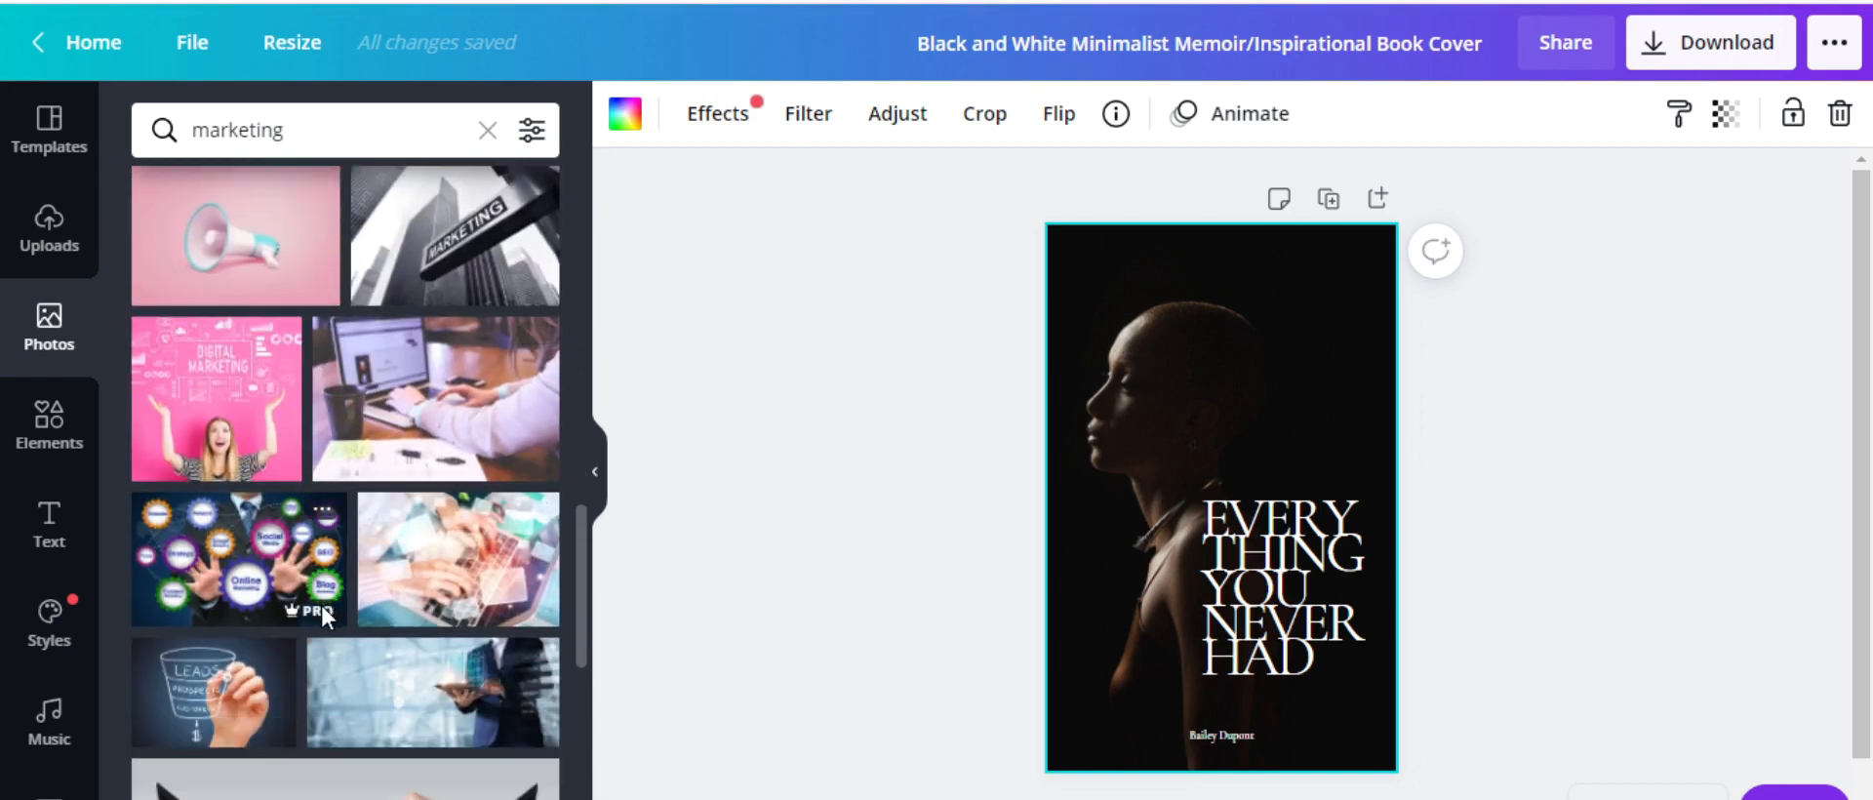
{"action": "scroll", "coordinate": [367, 400], "scroll_direction": "up", "scroll_amount": 15}
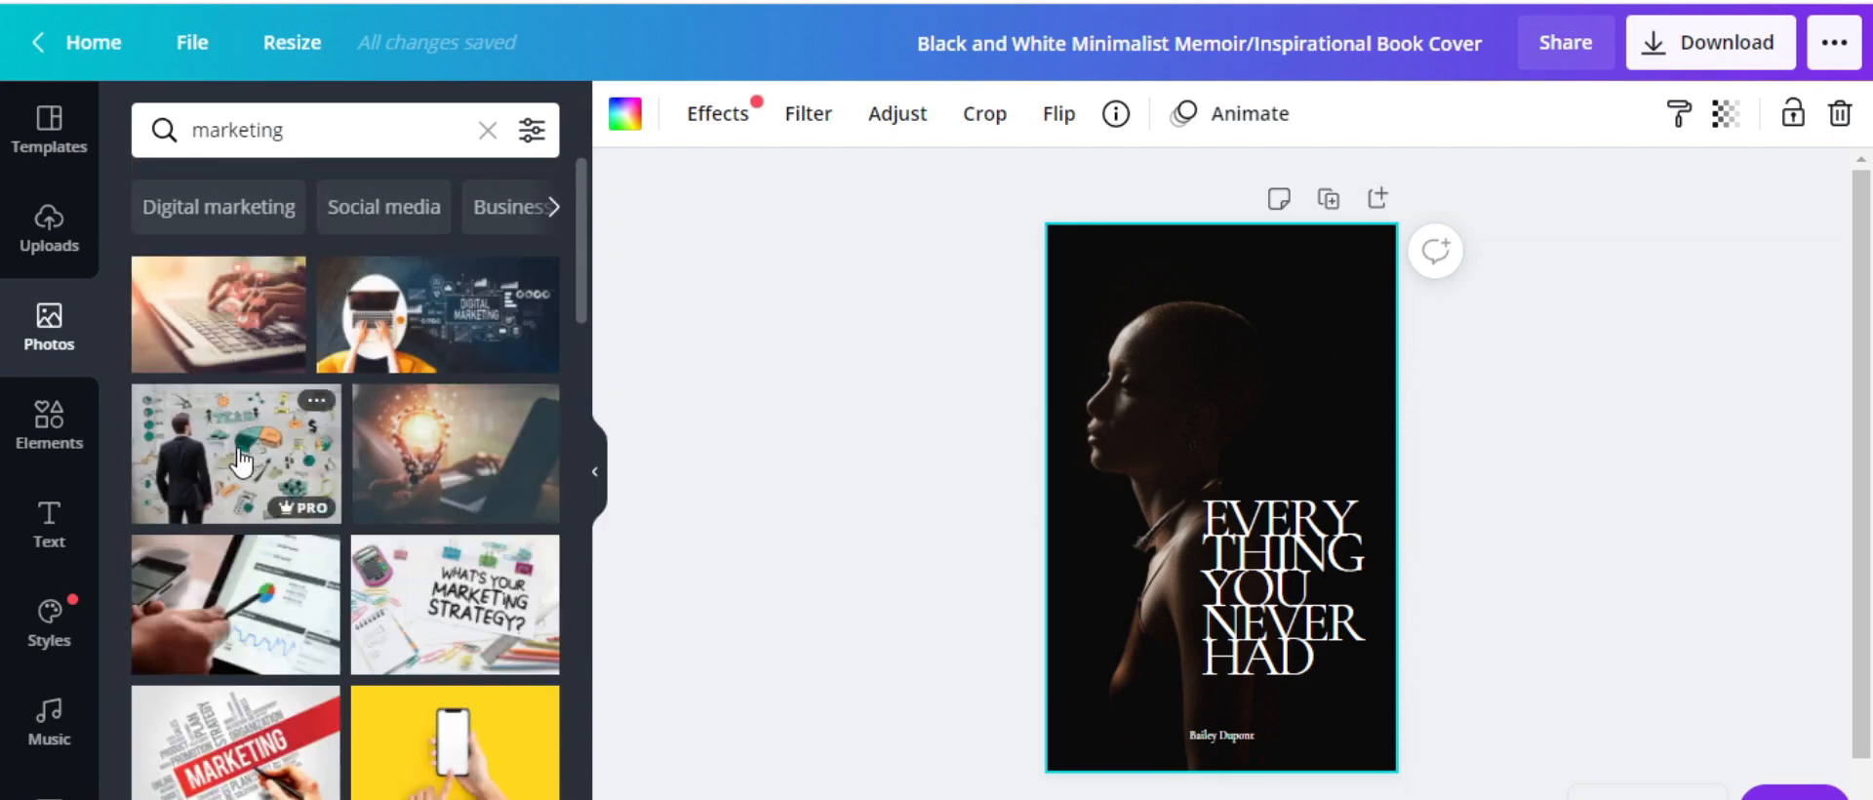
Place a marketing photo at the cover's top, delete the dark background, and move the title lower right
{"action": "left_click_drag", "start_coordinate": [239, 462], "coordinate": [1147, 285]}
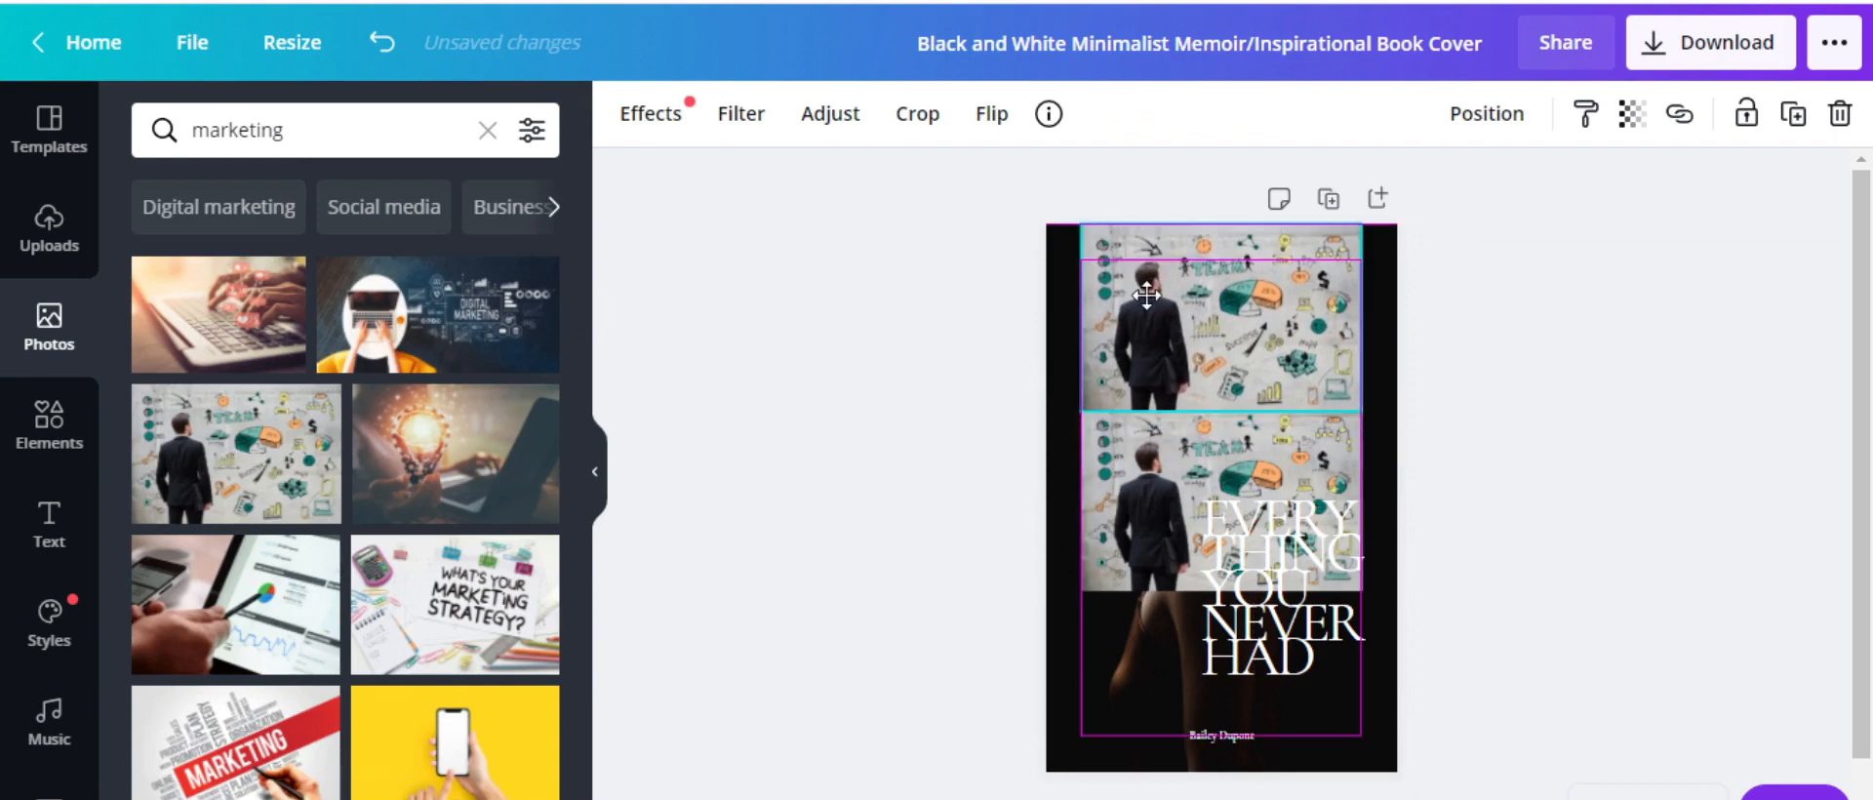
{"action": "left_click", "coordinate": [1153, 666]}
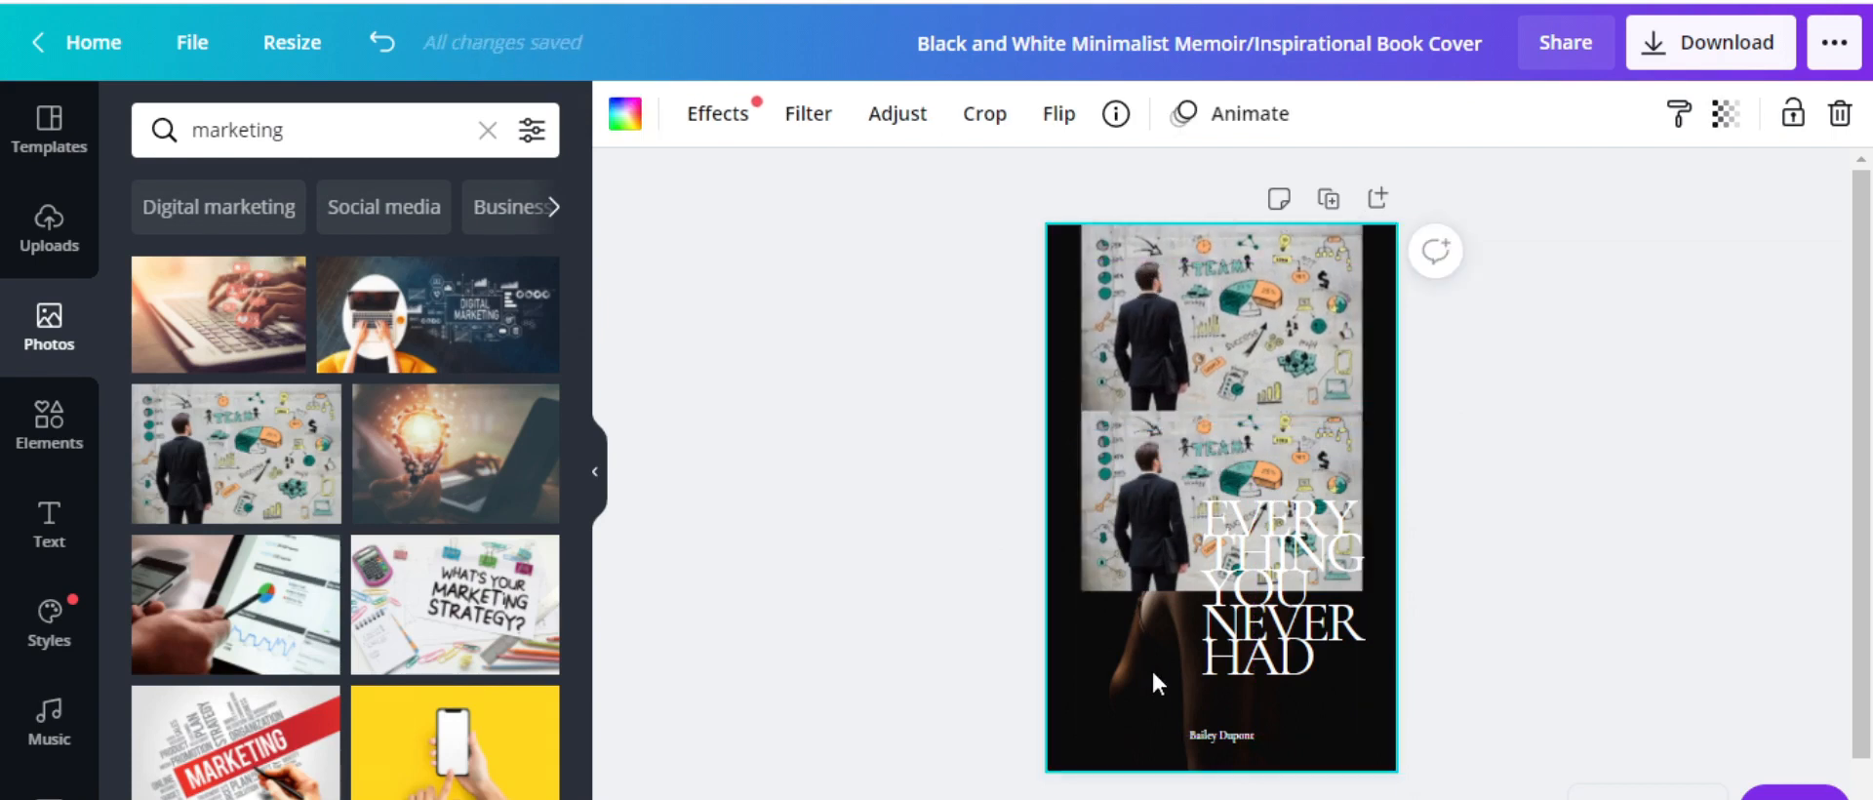
{"action": "key", "text": "Delete"}
{"action": "left_click_drag", "start_coordinate": [1241, 544], "coordinate": [1308, 606]}
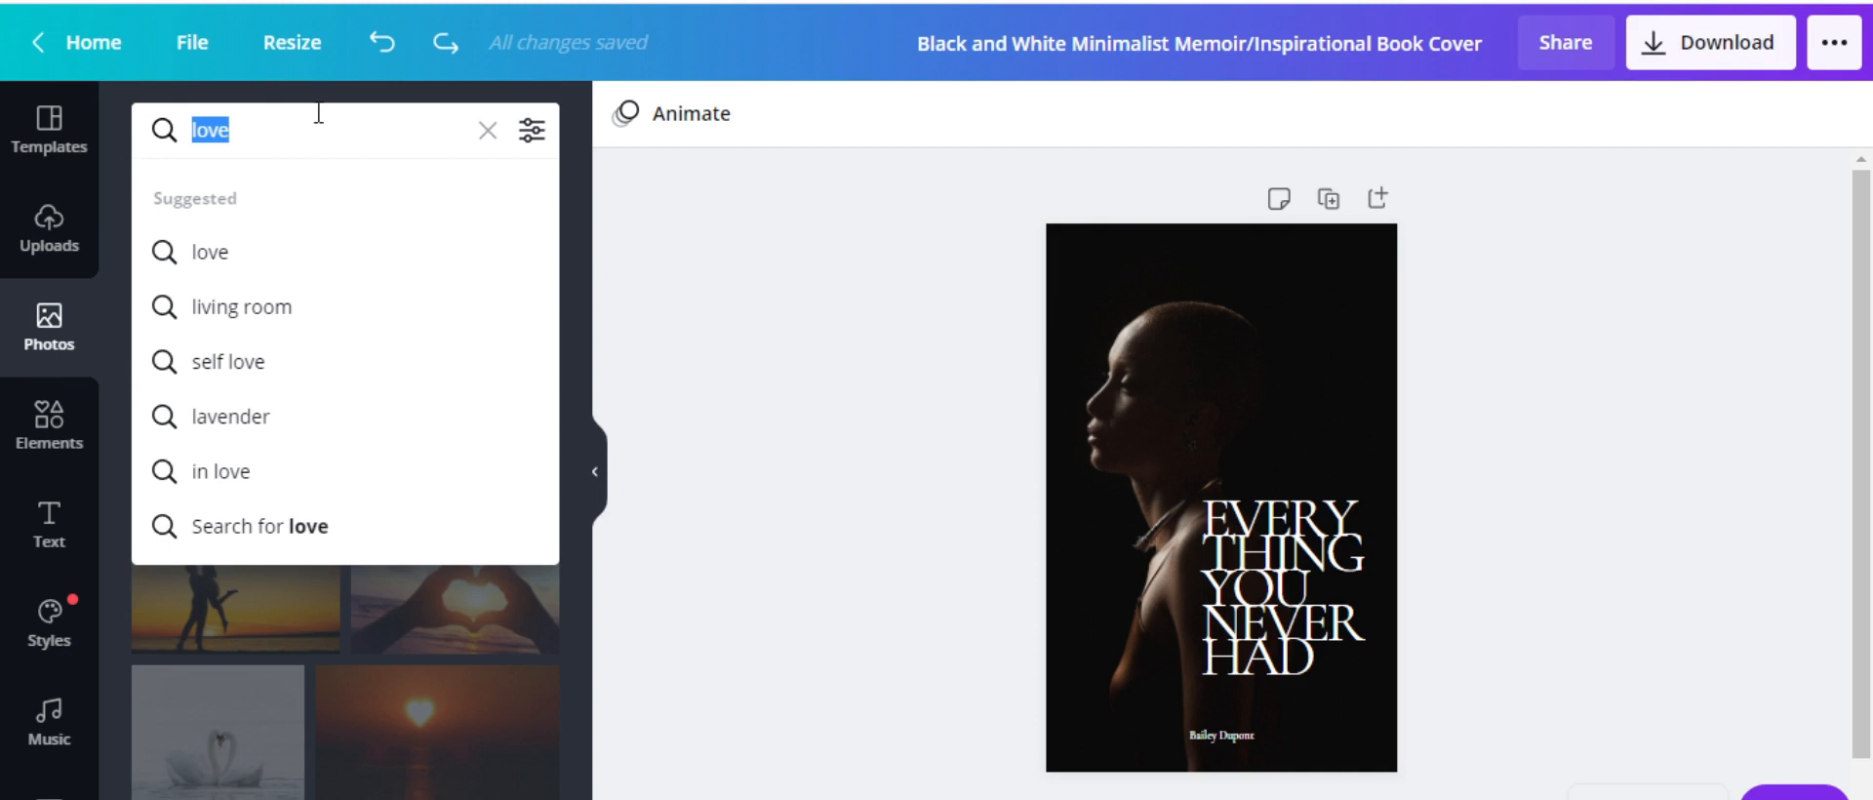
Search photos for 'love' and add the couple-at-sunset photo to the cover
{"action": "type", "text": "love"}
{"action": "key", "text": "Return"}
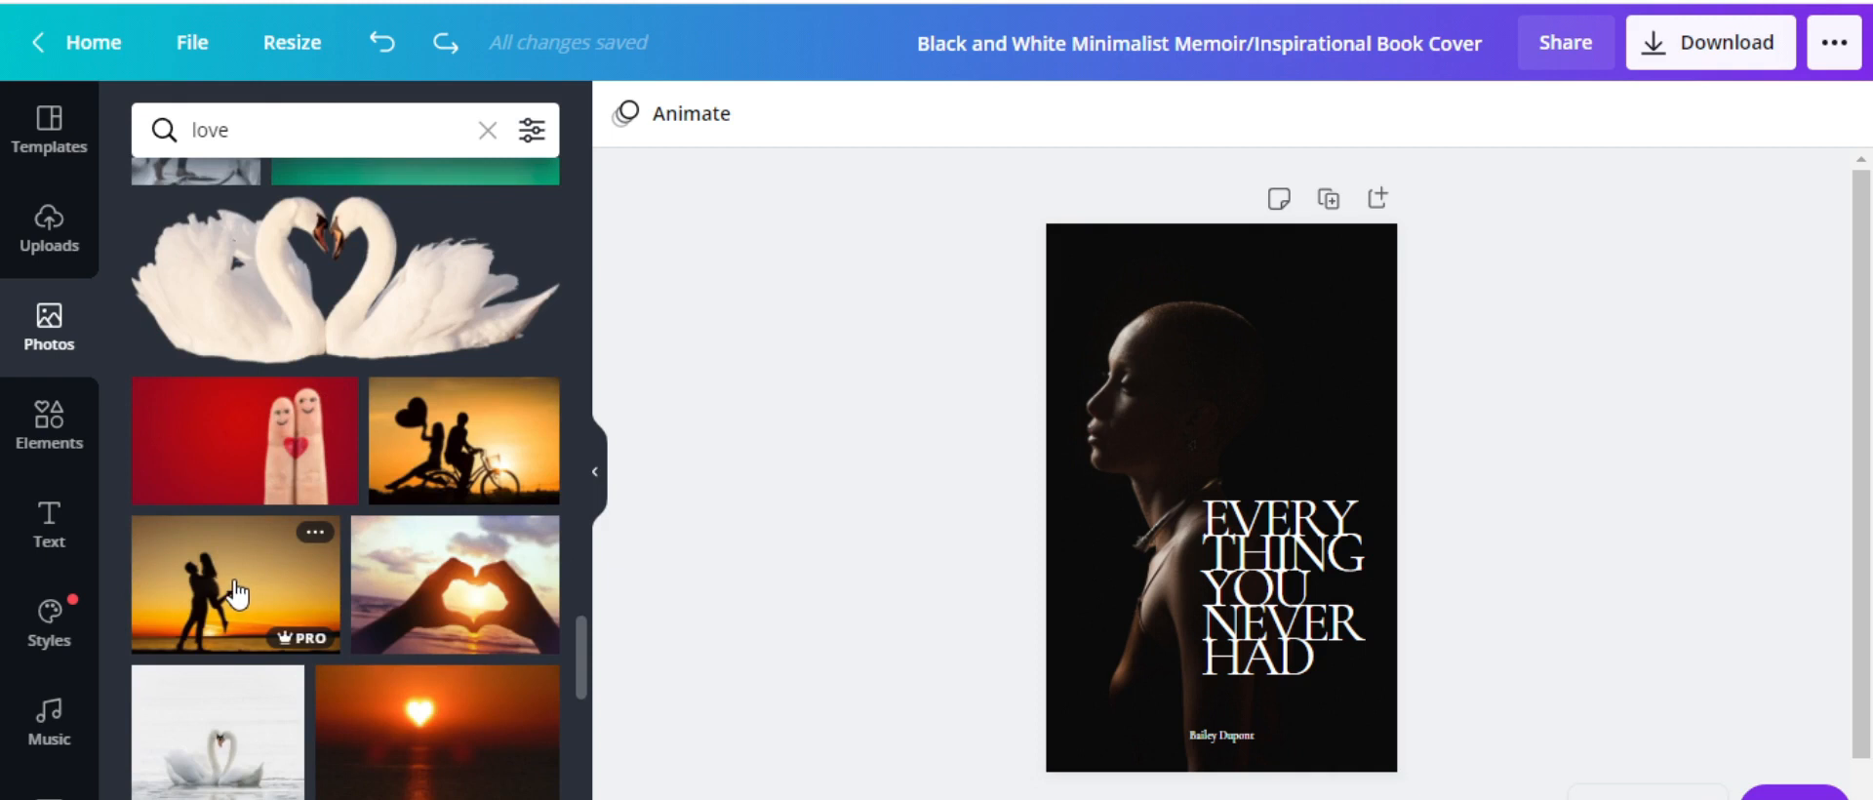
{"action": "left_click", "coordinate": [236, 592]}
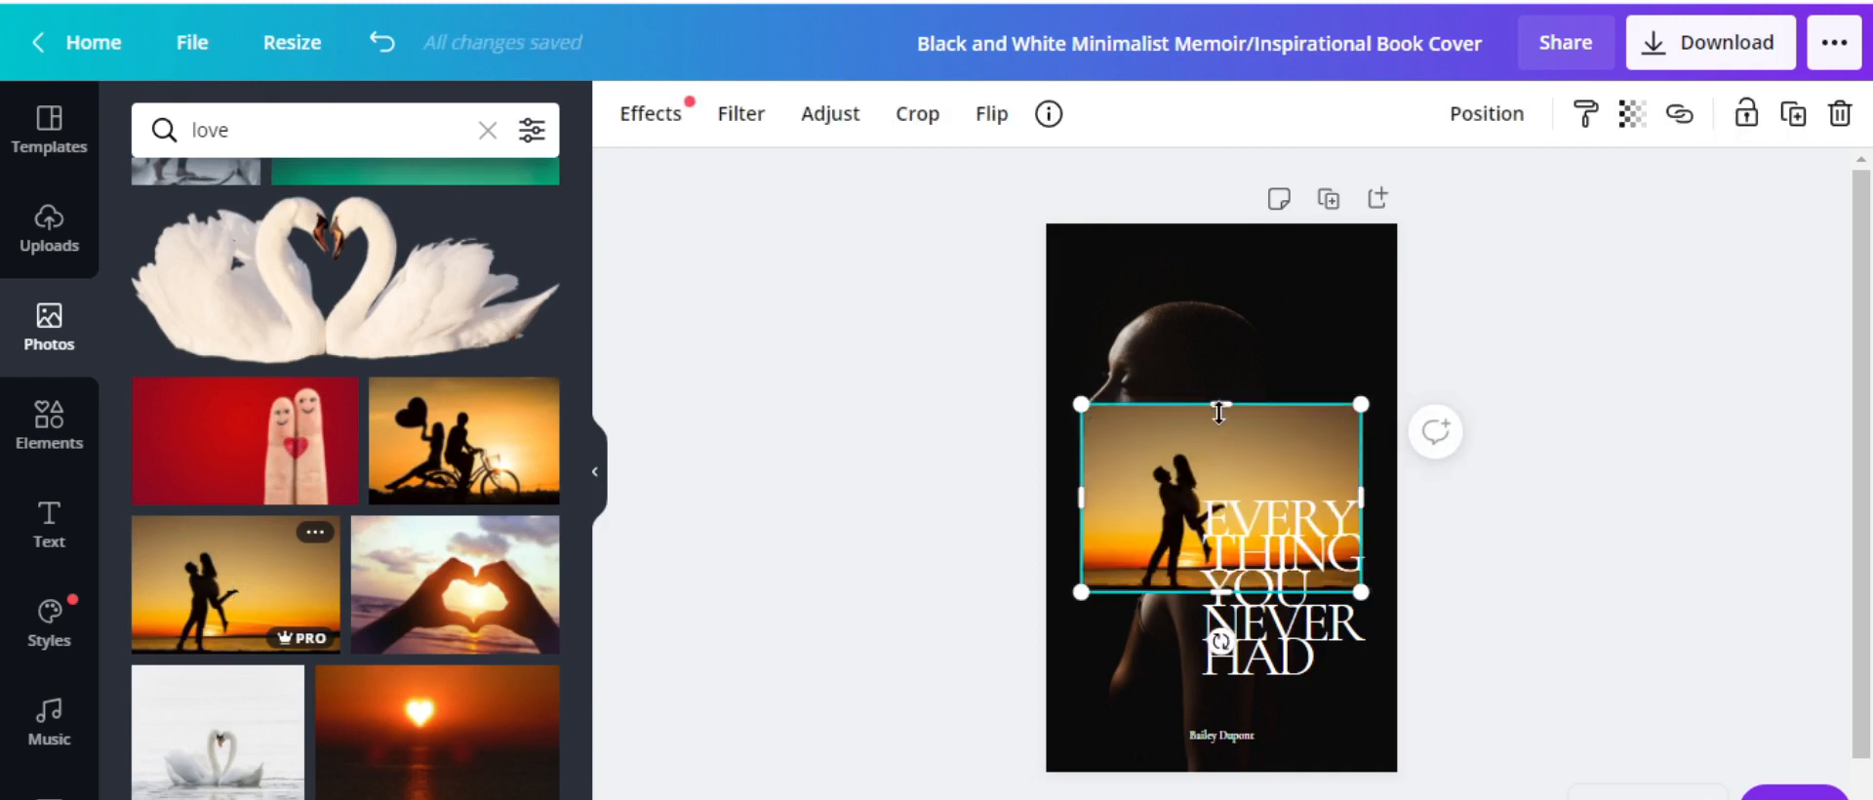
Resize the sunset photo to fill the cover's left side from top to bottom
{"action": "left_click_drag", "start_coordinate": [1218, 406], "coordinate": [1220, 238]}
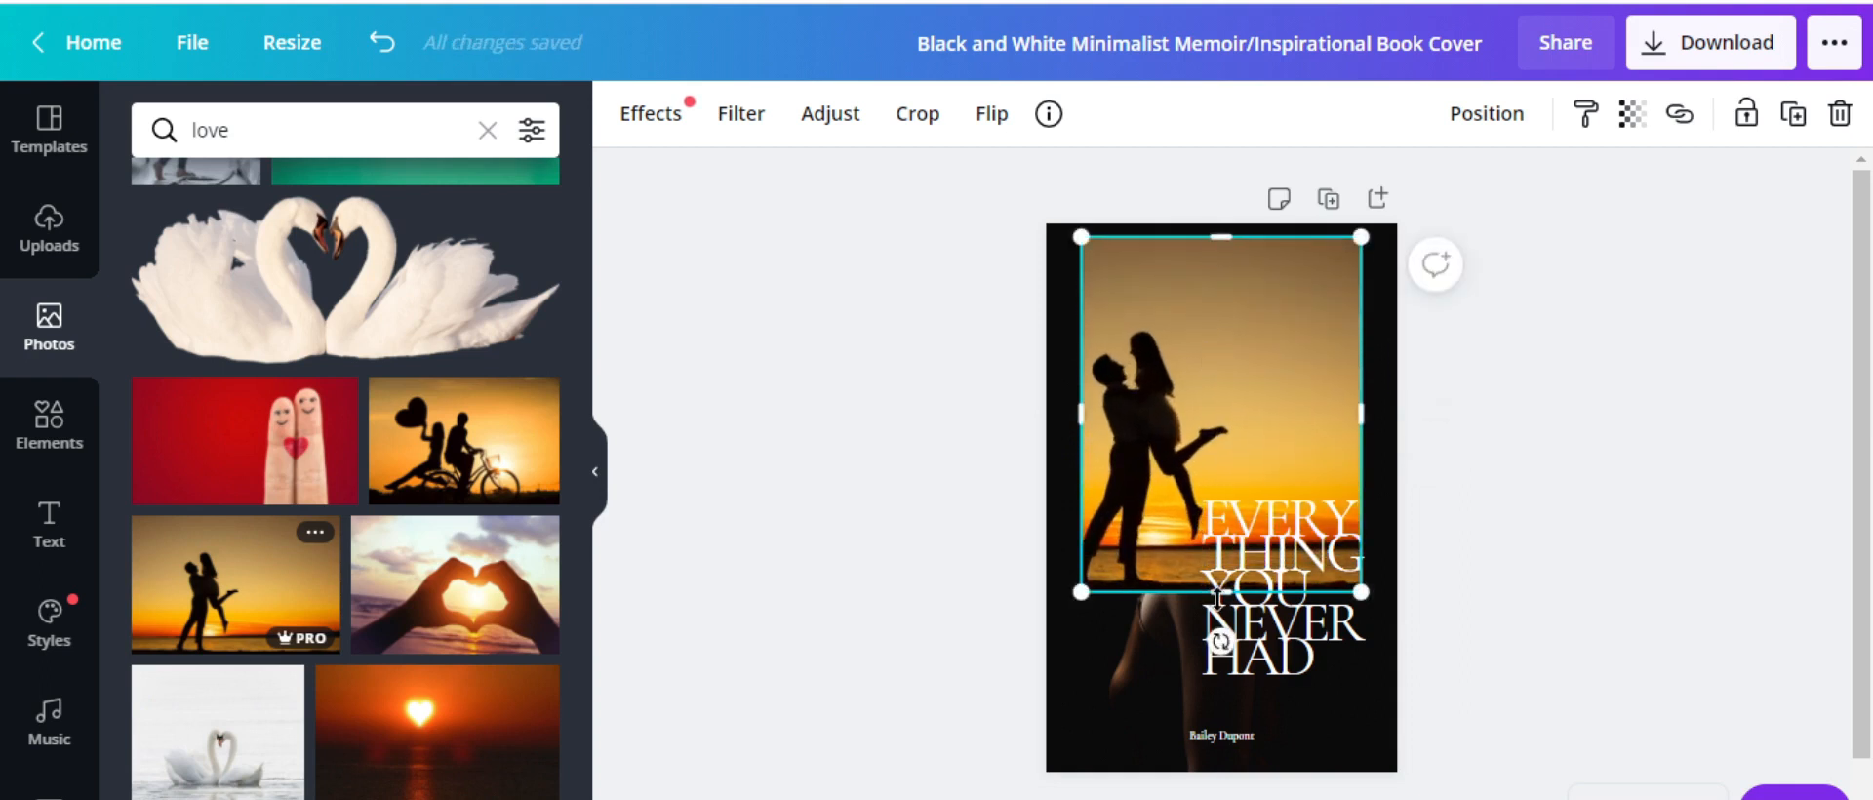
{"action": "left_click_drag", "start_coordinate": [1229, 593], "coordinate": [1222, 711]}
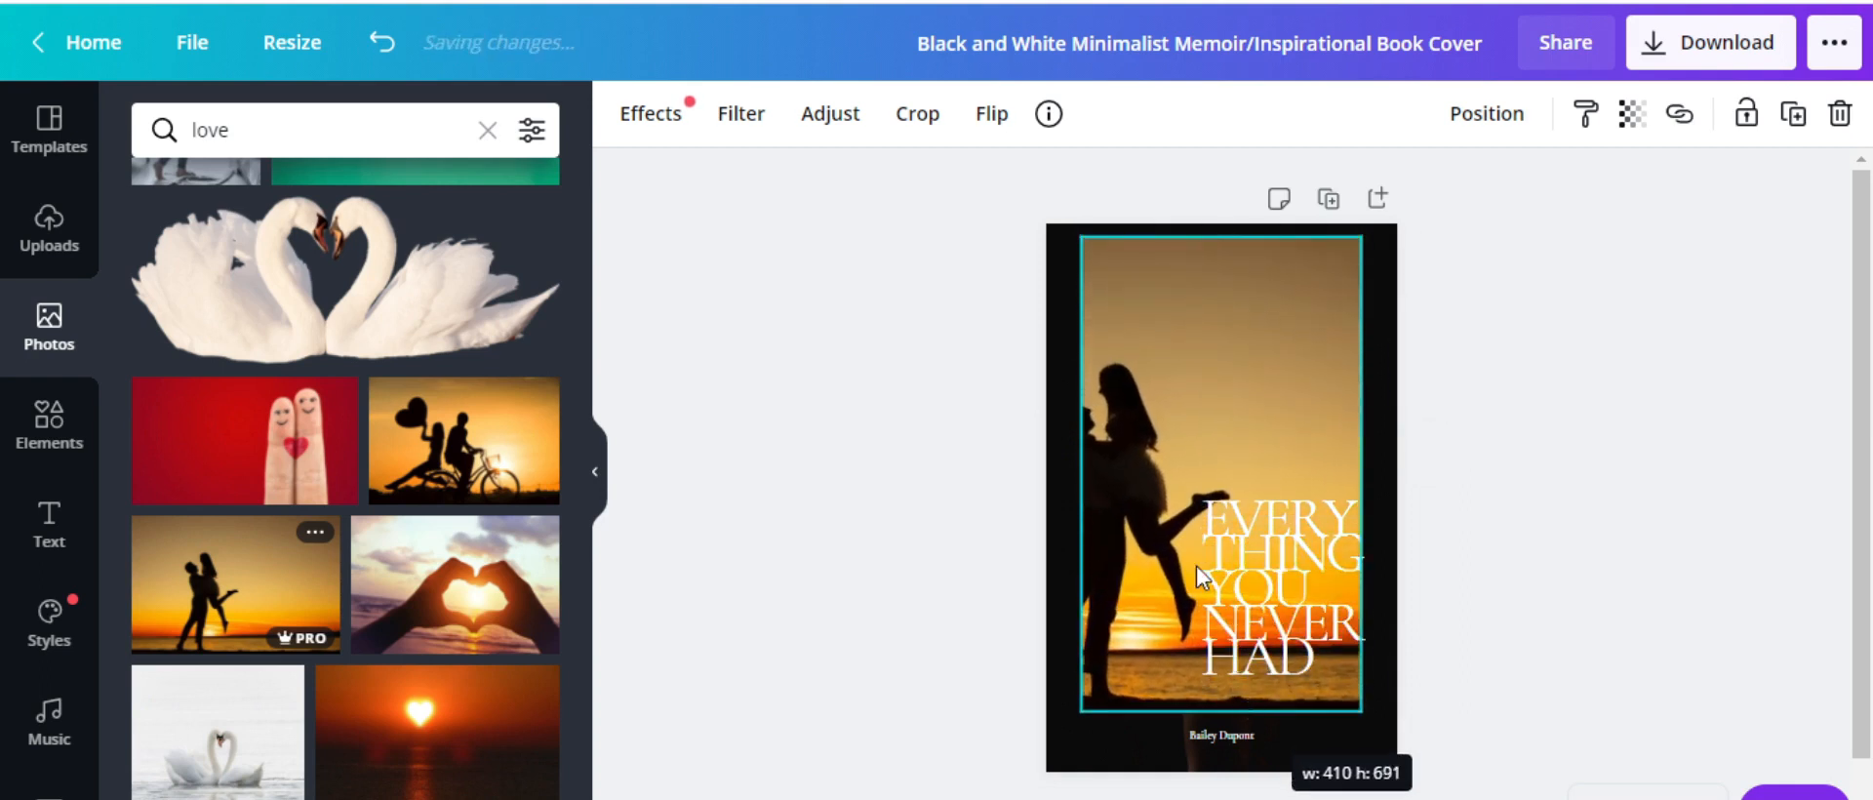
{"action": "left_click_drag", "start_coordinate": [1077, 476], "coordinate": [1026, 474]}
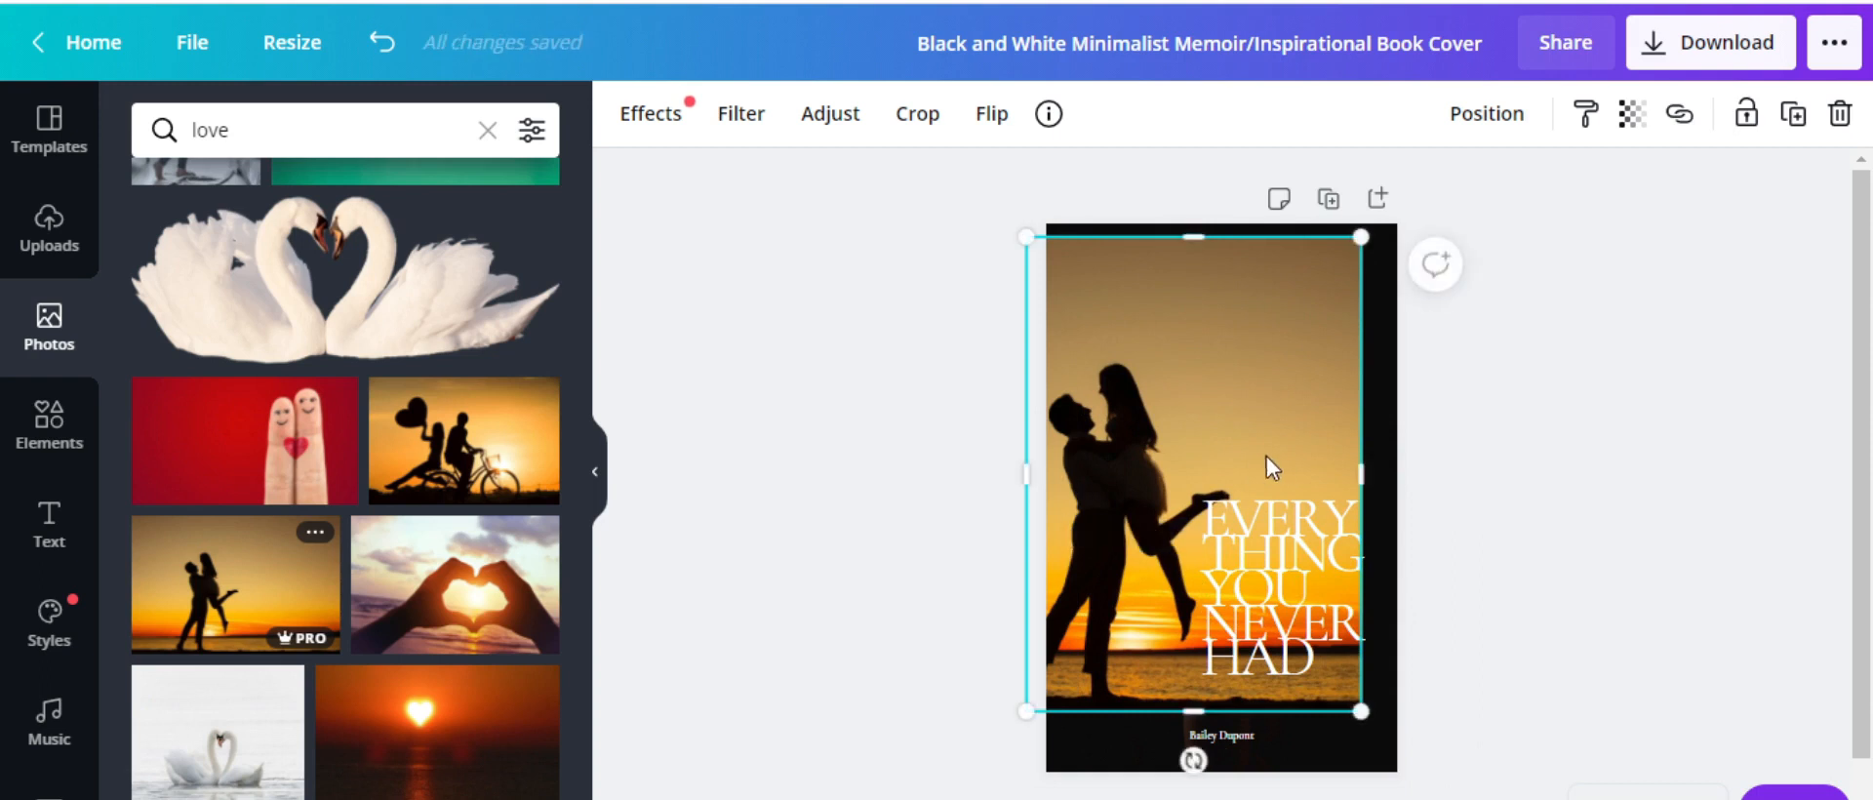
{"action": "left_click_drag", "start_coordinate": [1340, 465], "coordinate": [1240, 475]}
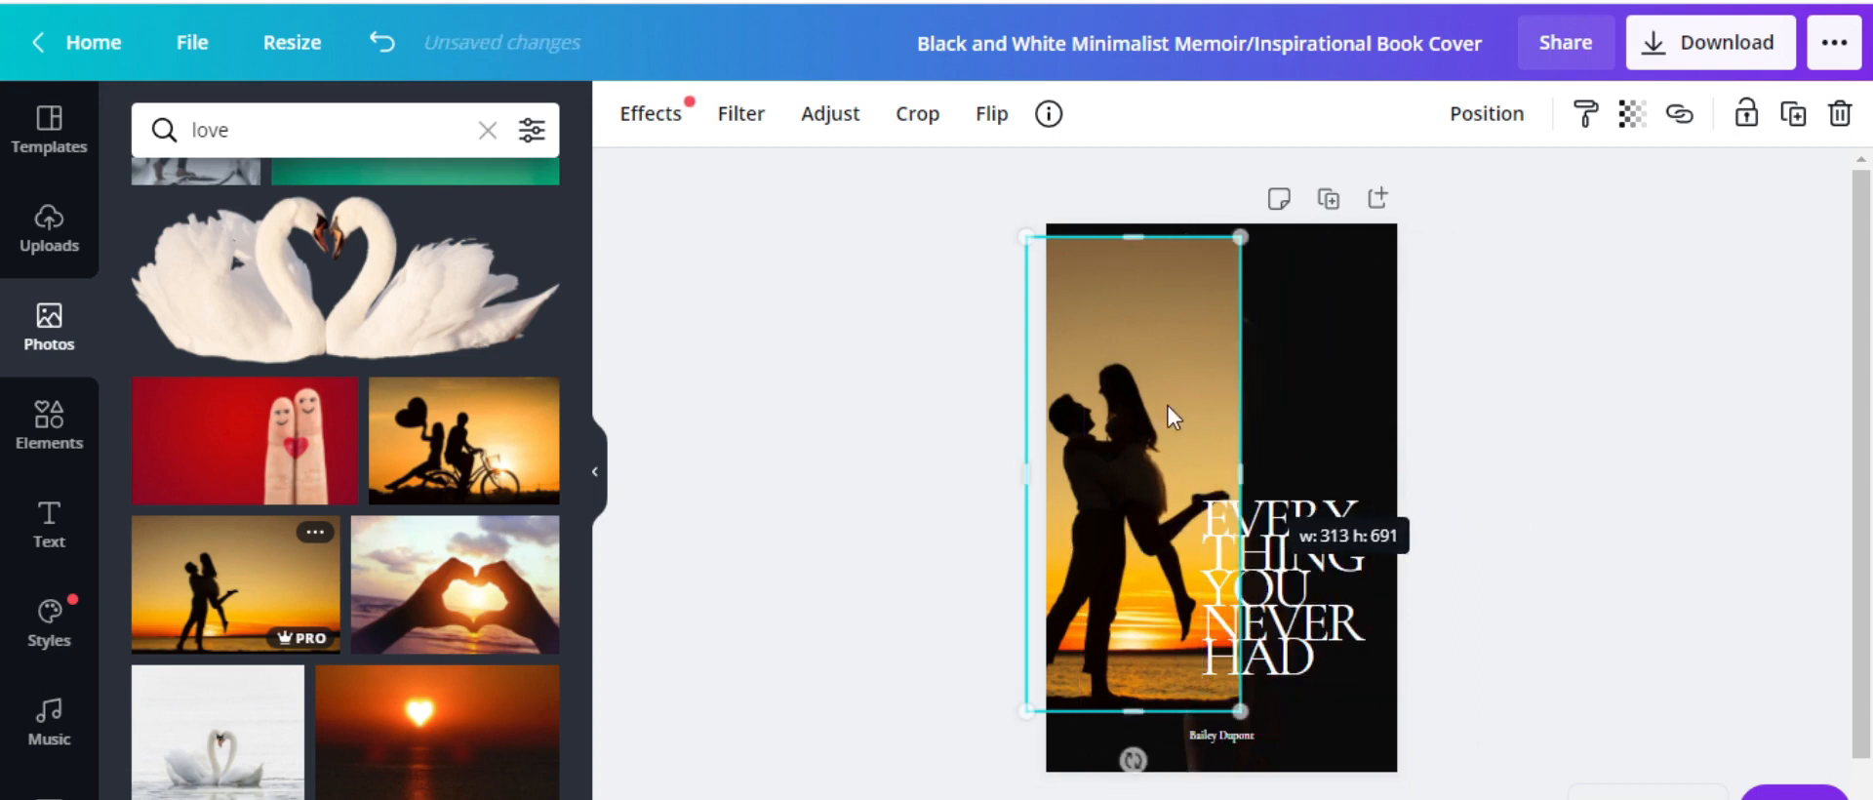
{"action": "left_click_drag", "start_coordinate": [1129, 230], "coordinate": [1129, 218]}
{"action": "left_click_drag", "start_coordinate": [1140, 726], "coordinate": [1143, 770]}
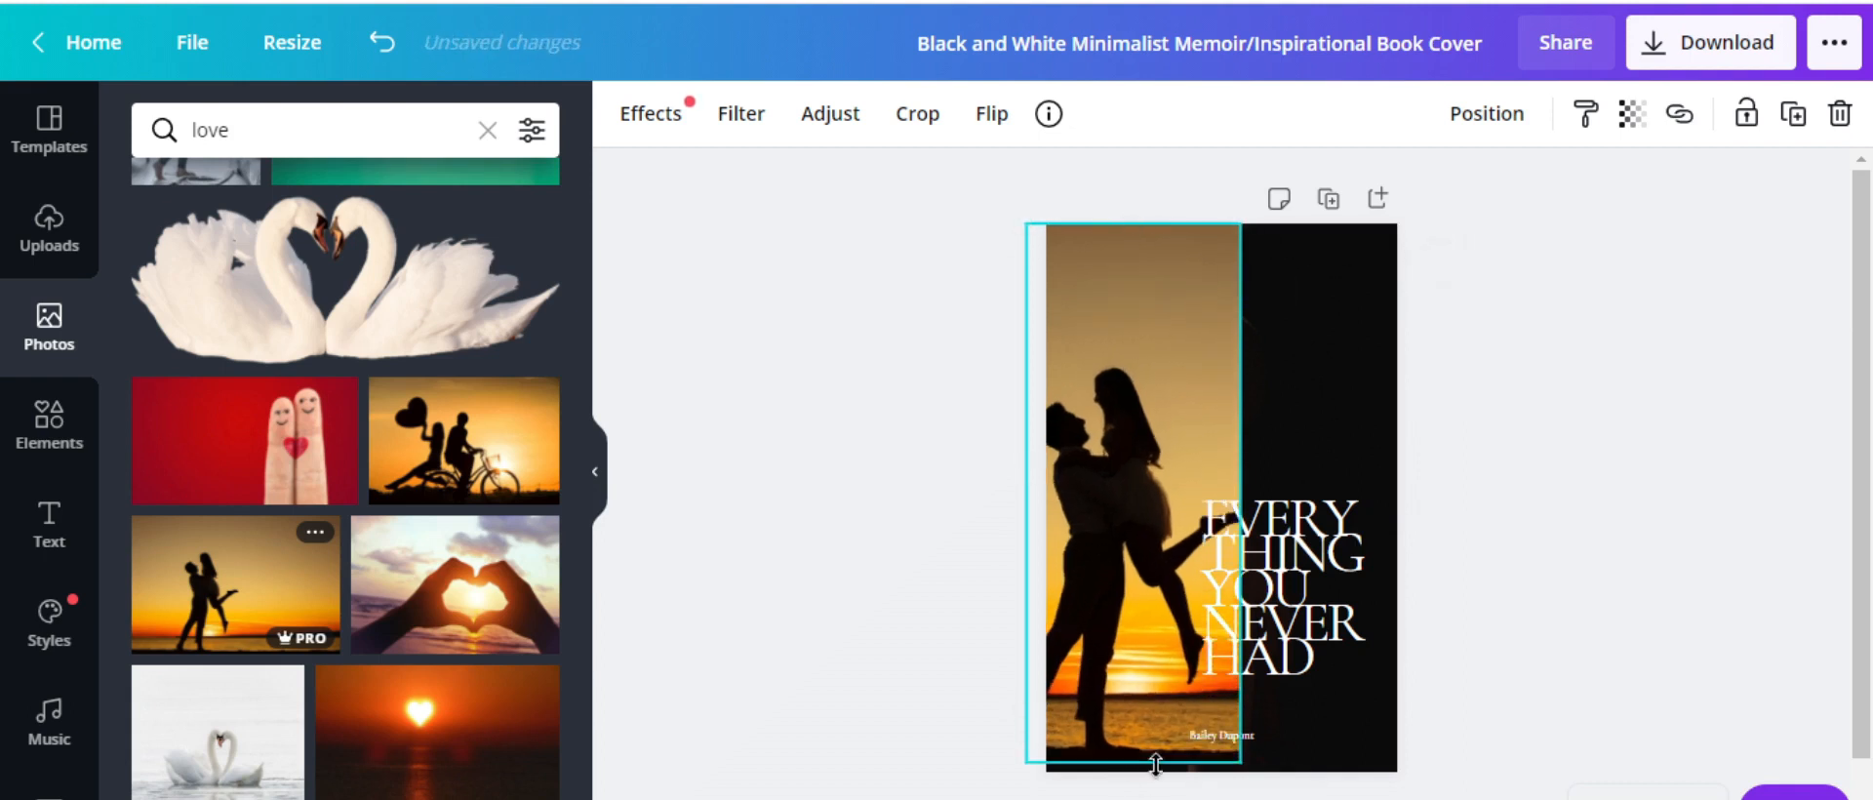
{"action": "left_click_drag", "start_coordinate": [1155, 501], "coordinate": [1167, 502]}
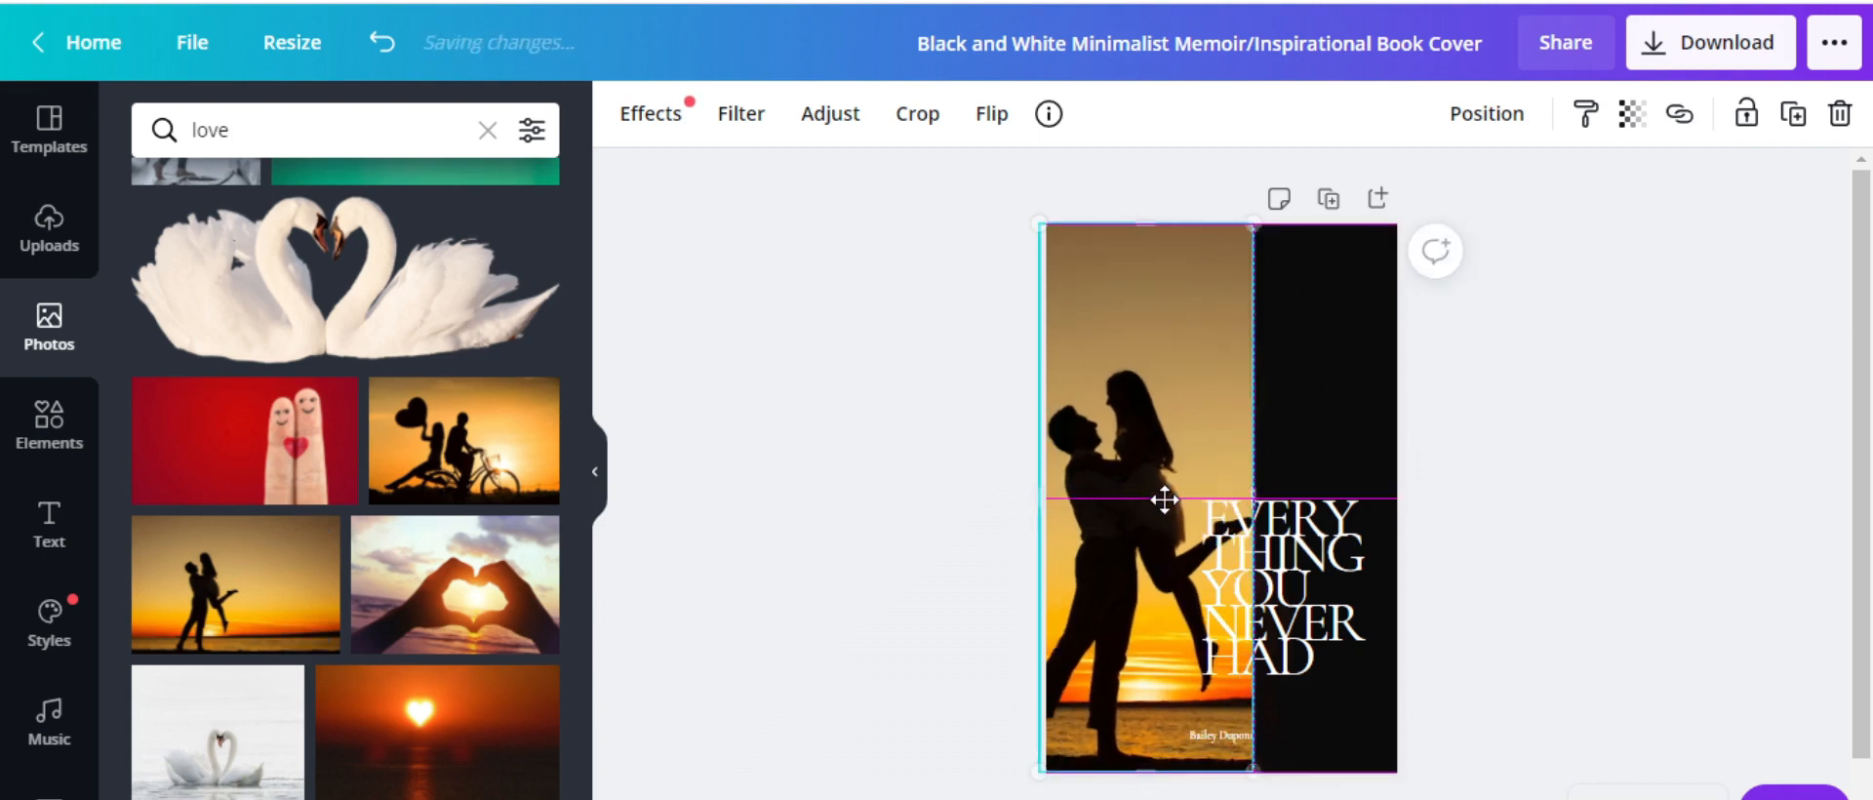
Shrink the title box and move it up to the top of the black strip
{"action": "left_click", "coordinate": [1353, 597]}
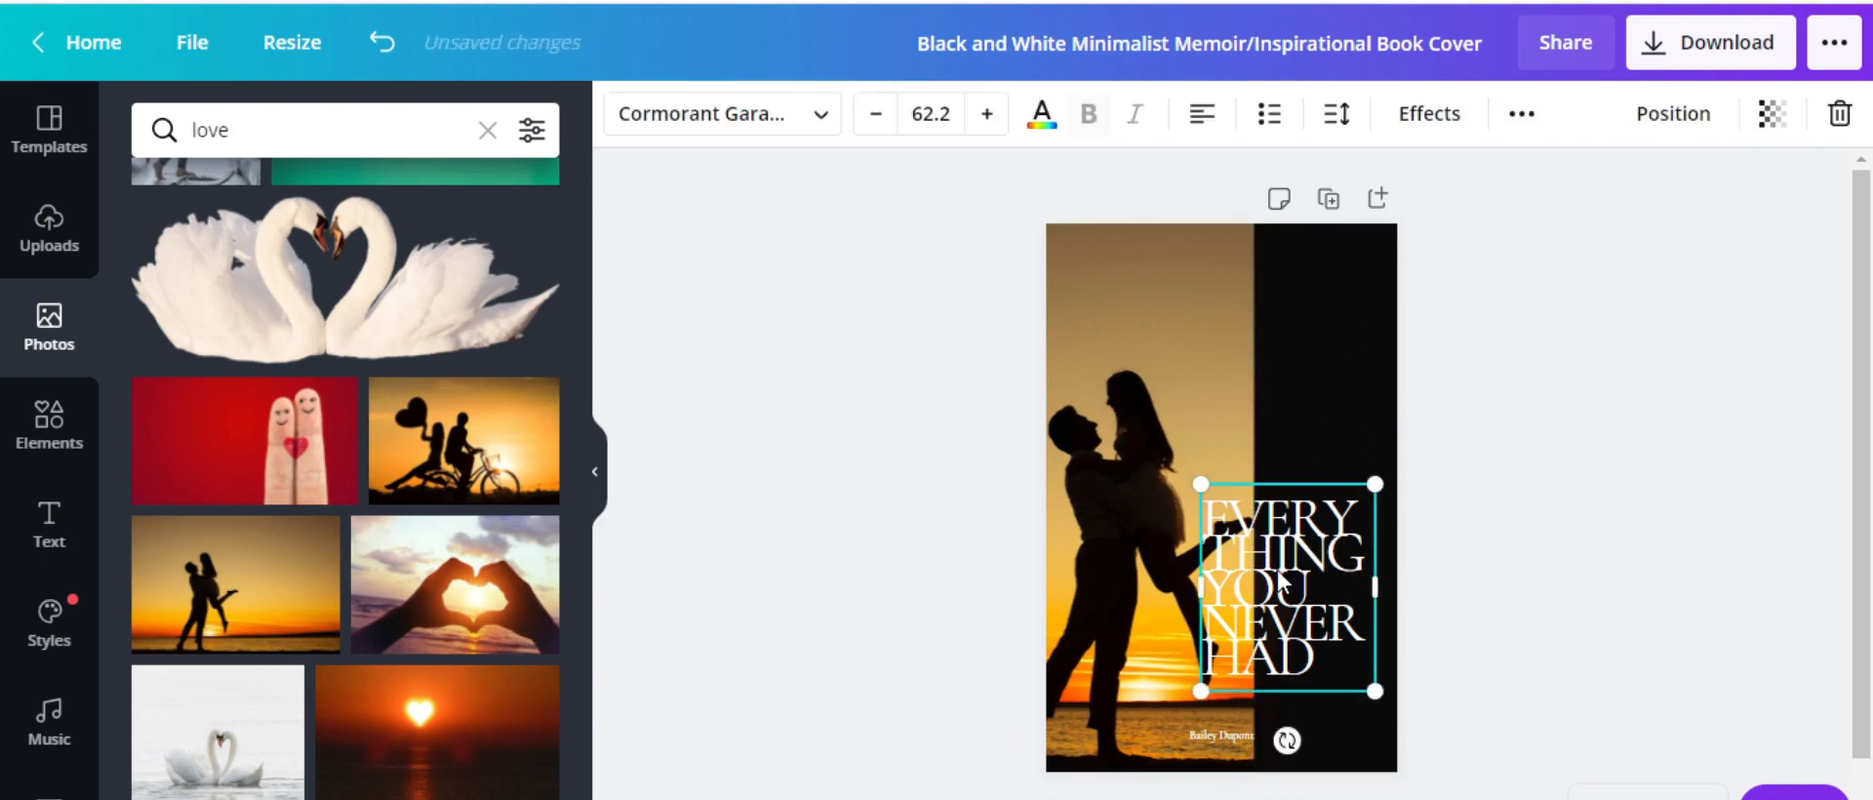
{"action": "left_click_drag", "start_coordinate": [1288, 597], "coordinate": [1309, 461]}
{"action": "left_click_drag", "start_coordinate": [1220, 347], "coordinate": [1254, 384]}
{"action": "left_click_drag", "start_coordinate": [1303, 469], "coordinate": [1317, 348]}
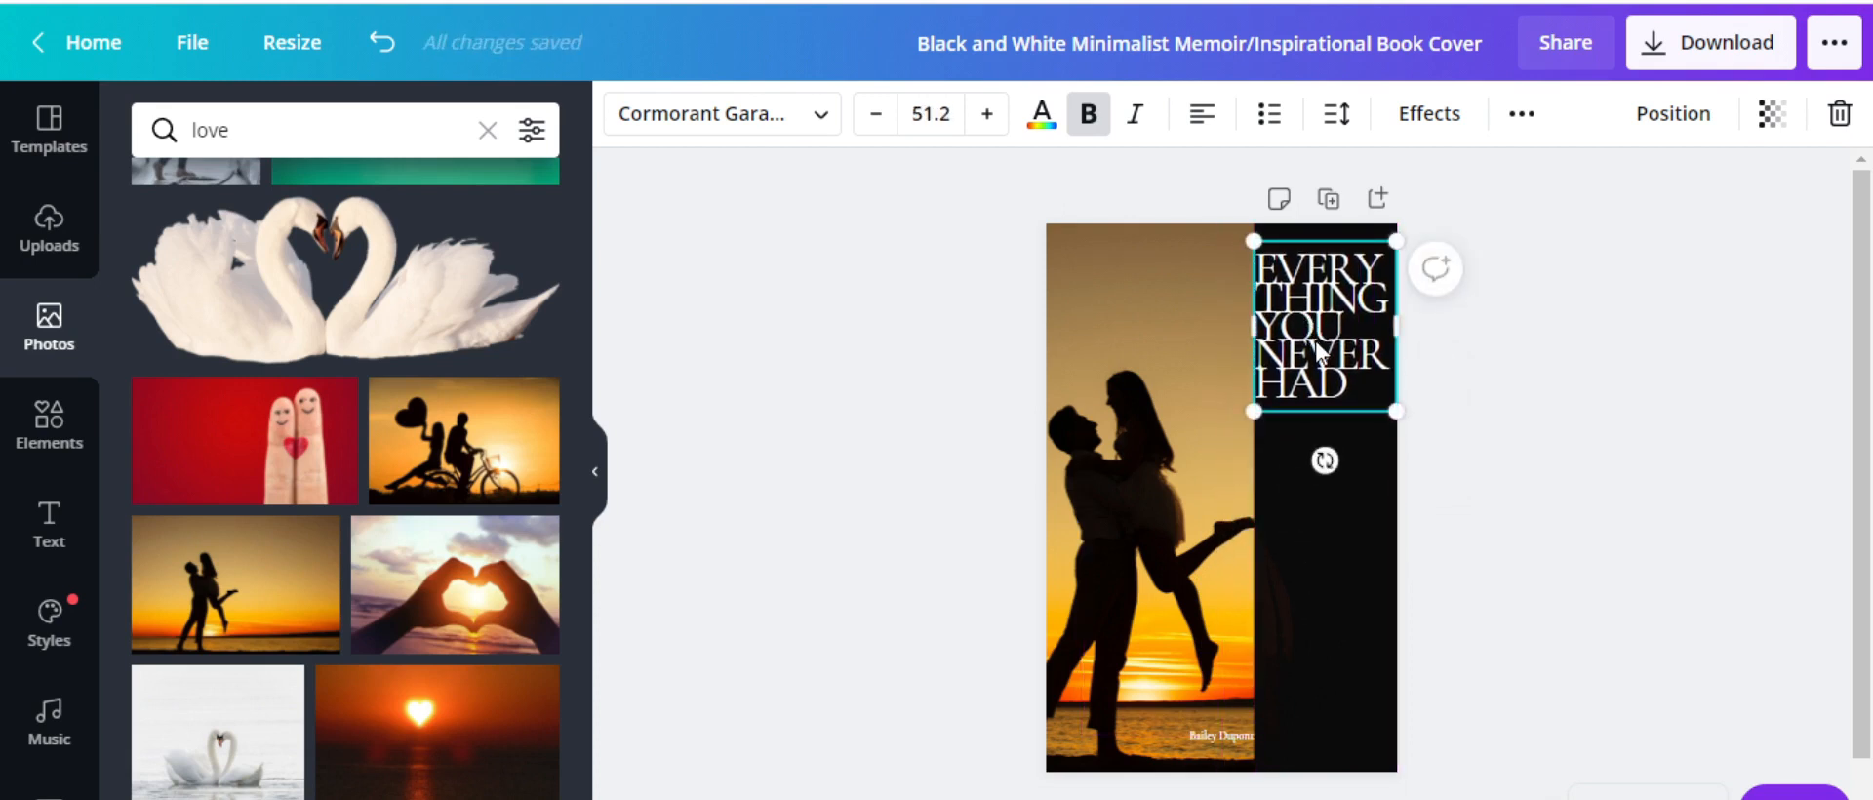
{"action": "left_click", "coordinate": [1504, 476]}
Align the title with the photo's top edge and erase its EVERY THING YOU NEVER HAD text
{"action": "left_click", "coordinate": [1346, 361]}
{"action": "left_click_drag", "start_coordinate": [1351, 351], "coordinate": [1352, 304]}
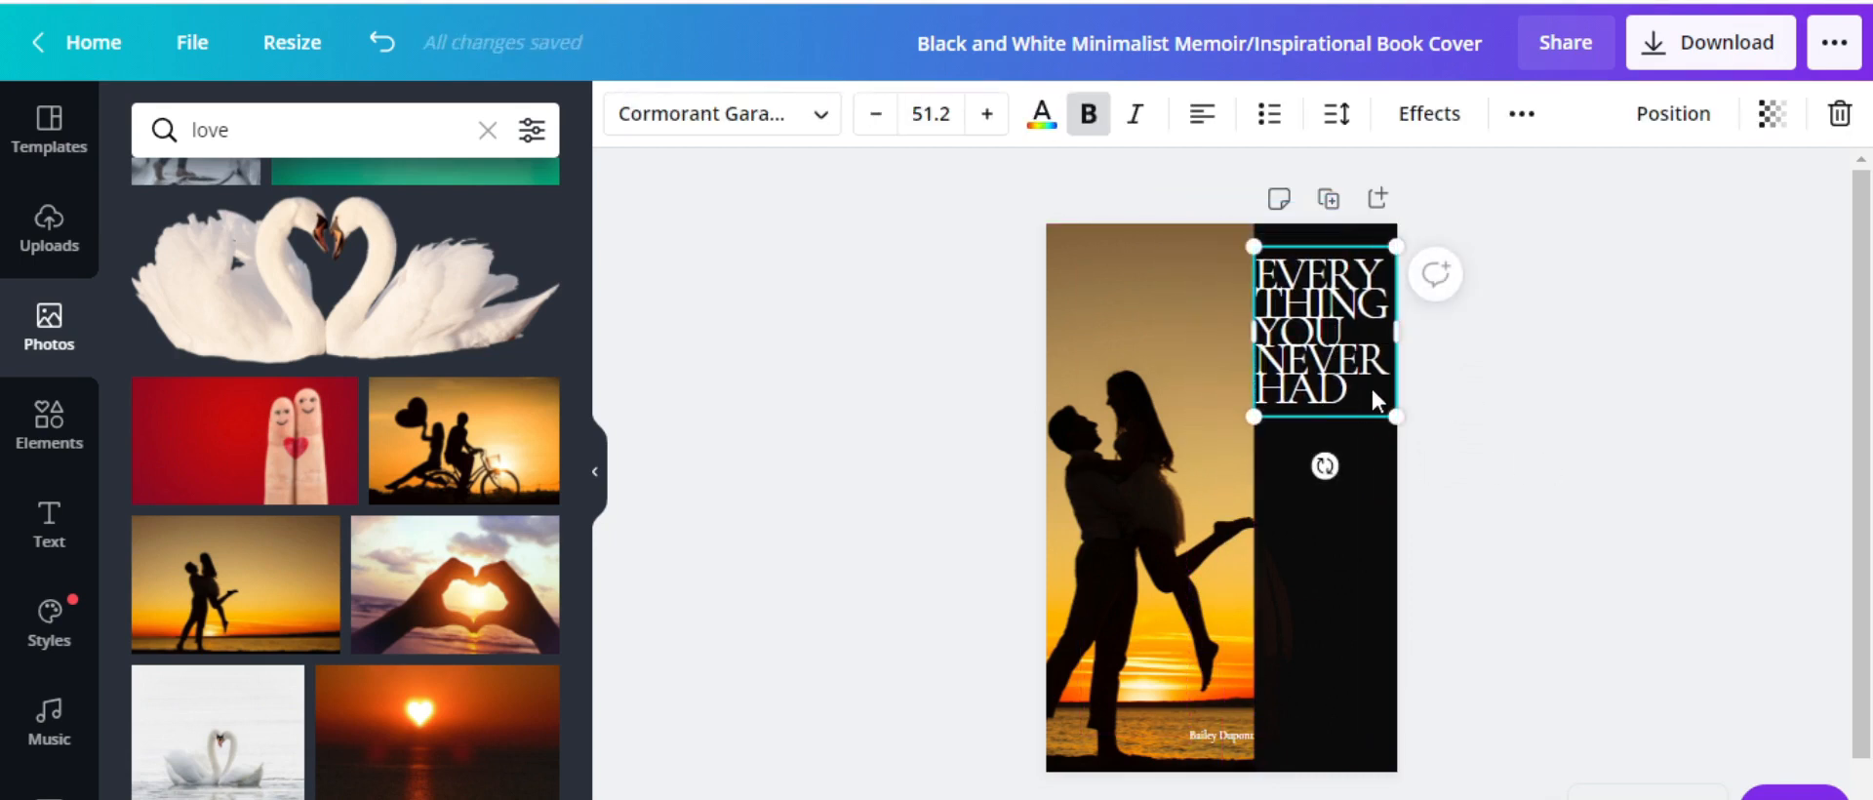
{"action": "triple_click", "coordinate": [1366, 388]}
{"action": "key", "text": "BackSpace"}
{"action": "key", "text": "BackSpace"}
{"action": "key", "text": "BackSpace"}
{"action": "key", "text": "BackSpace"}
{"action": "key", "text": "BackSpace"}
{"action": "key", "text": "BackSpace"}
{"action": "key", "text": "BackSpace"}
{"action": "key", "text": "BackSpace"}
{"action": "key", "text": "BackSpace"}
{"action": "key", "text": "BackSpace"}
{"action": "key", "text": "BackSpace"}
{"action": "key", "text": "BackSpace"}
{"action": "key", "text": "BackSpace"}
{"action": "key", "text": "BackSpace"}
{"action": "key", "text": "BackSpace"}
{"action": "key", "text": "BackSpace"}
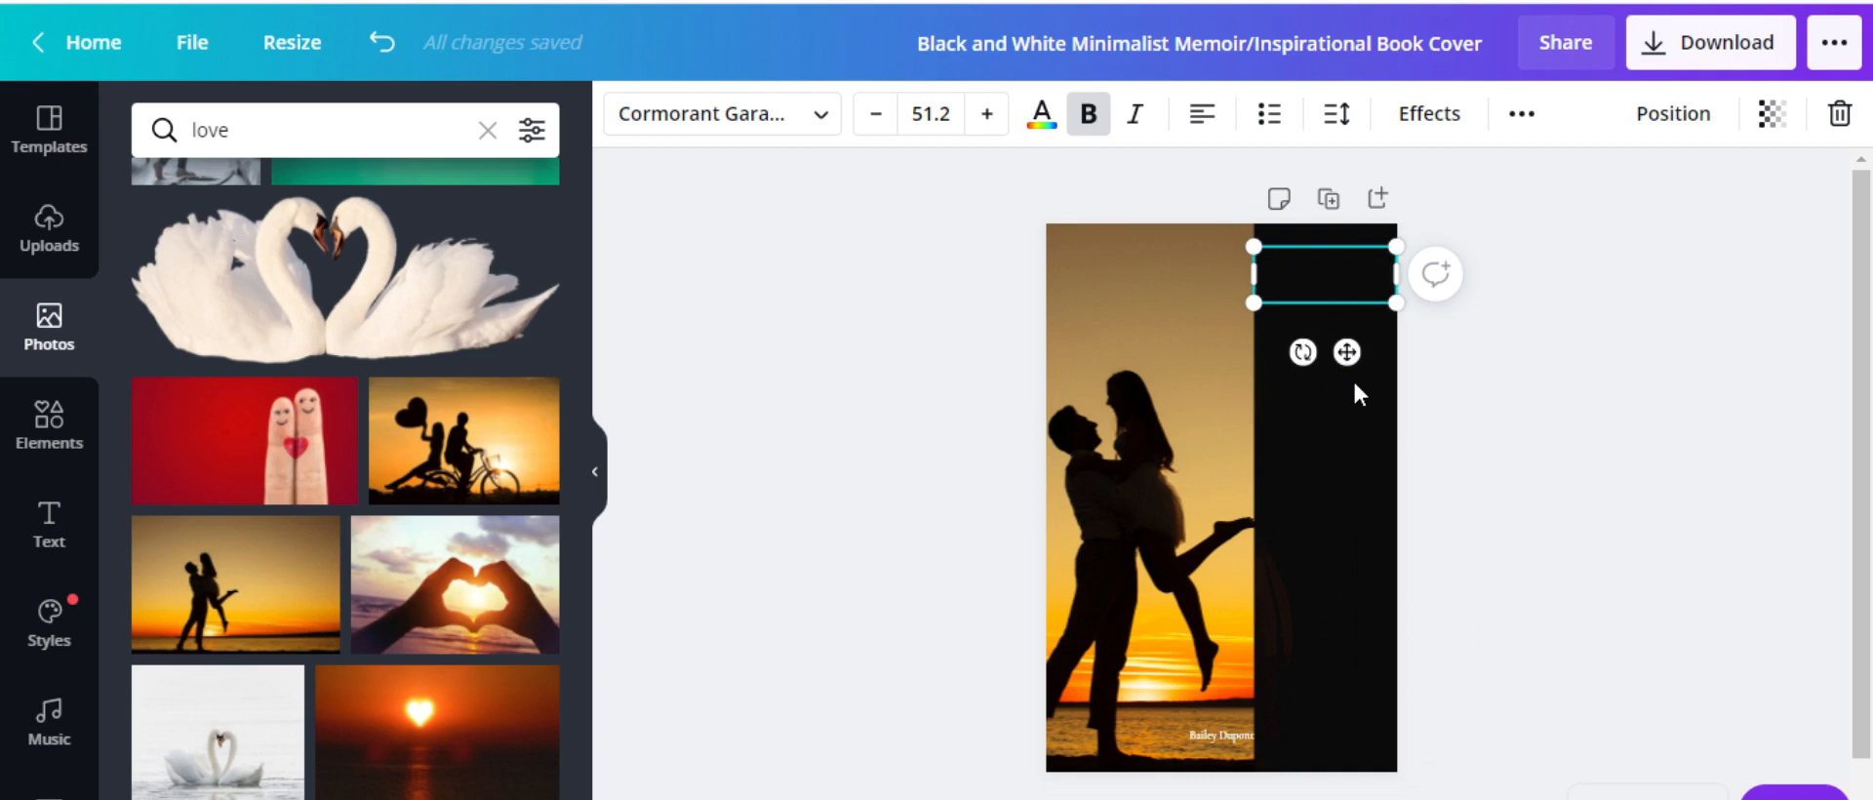
Enter '5 LOVE LANGUAGES' in the title box, fix the typos, and reduce the font to 47.7
{"action": "type", "text": "% LOVE"}
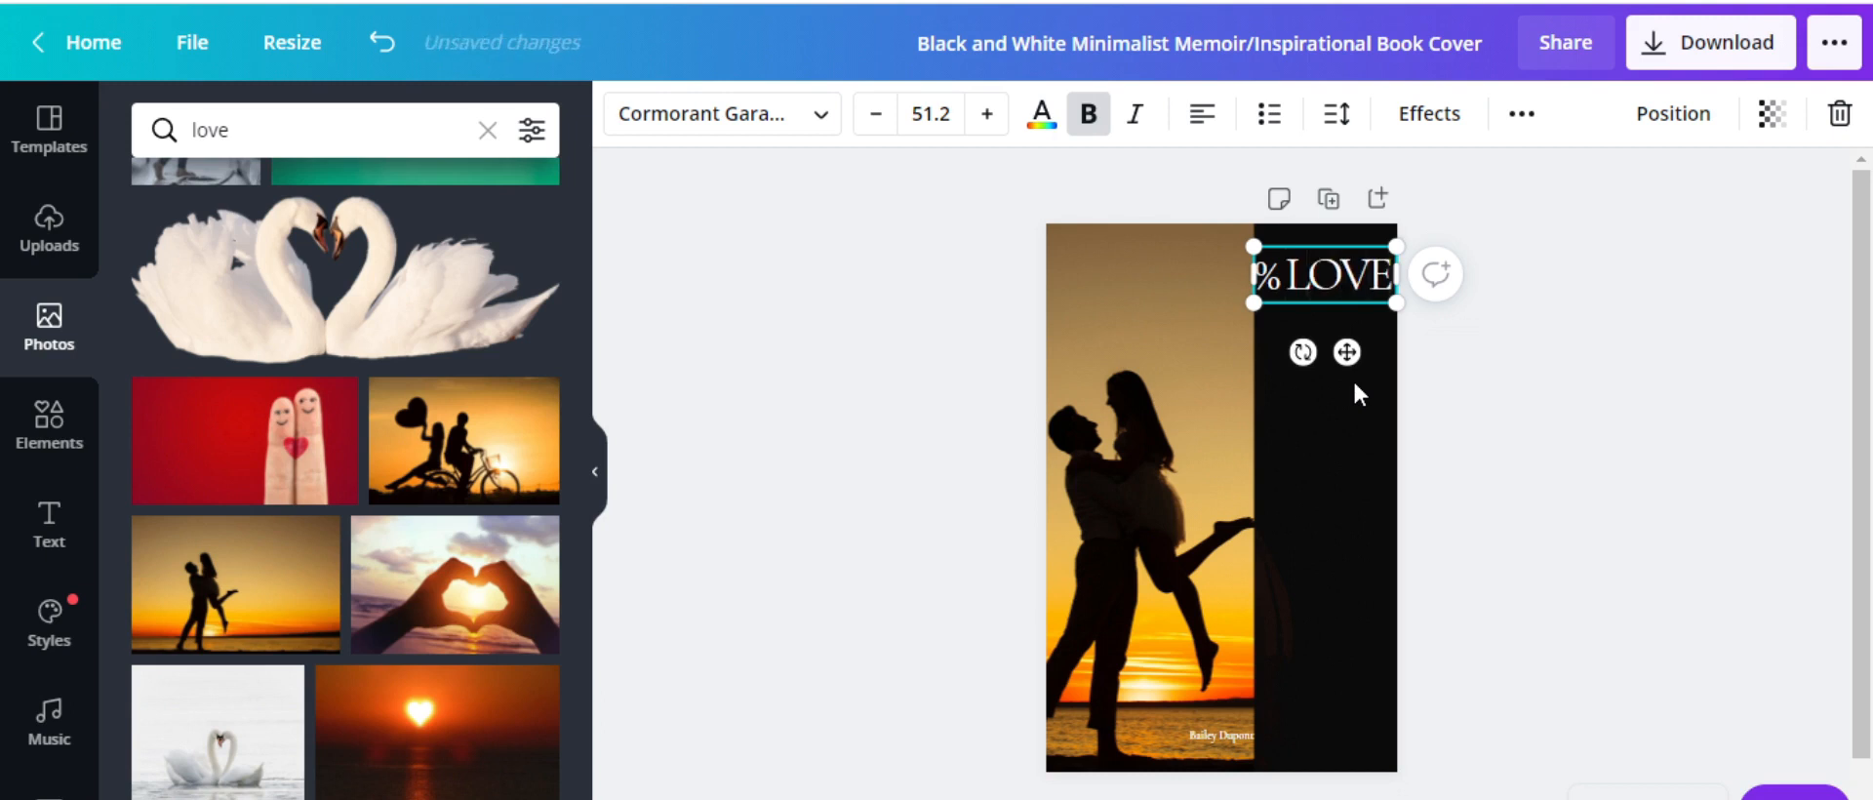
{"action": "type", "text": " LANGUAG"}
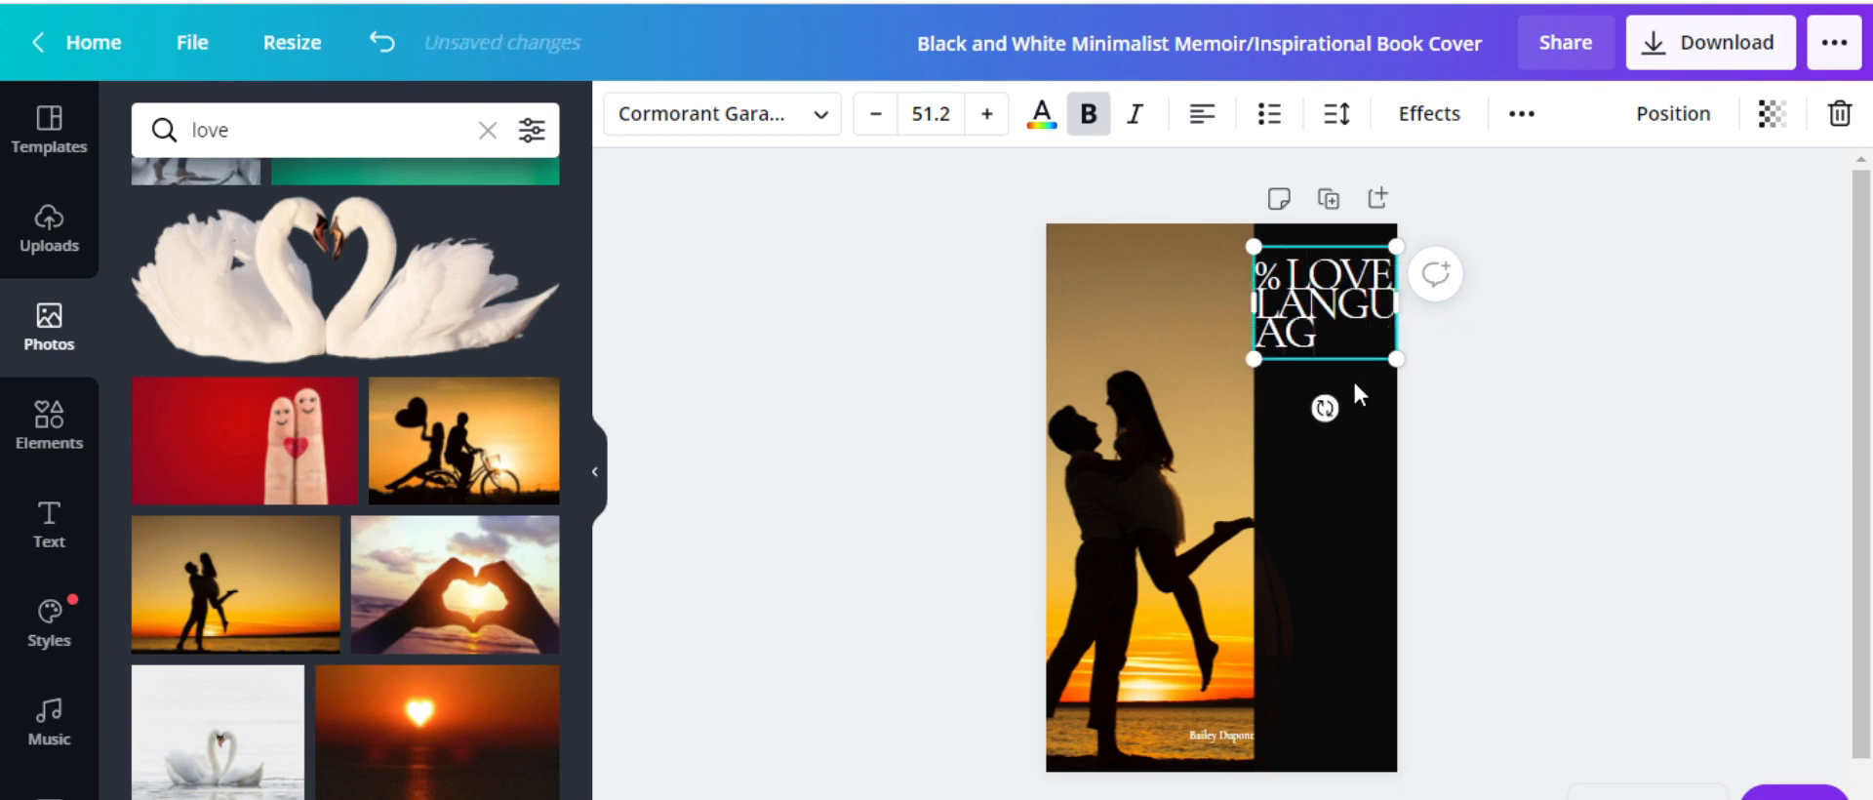
{"action": "type", "text": "ES"}
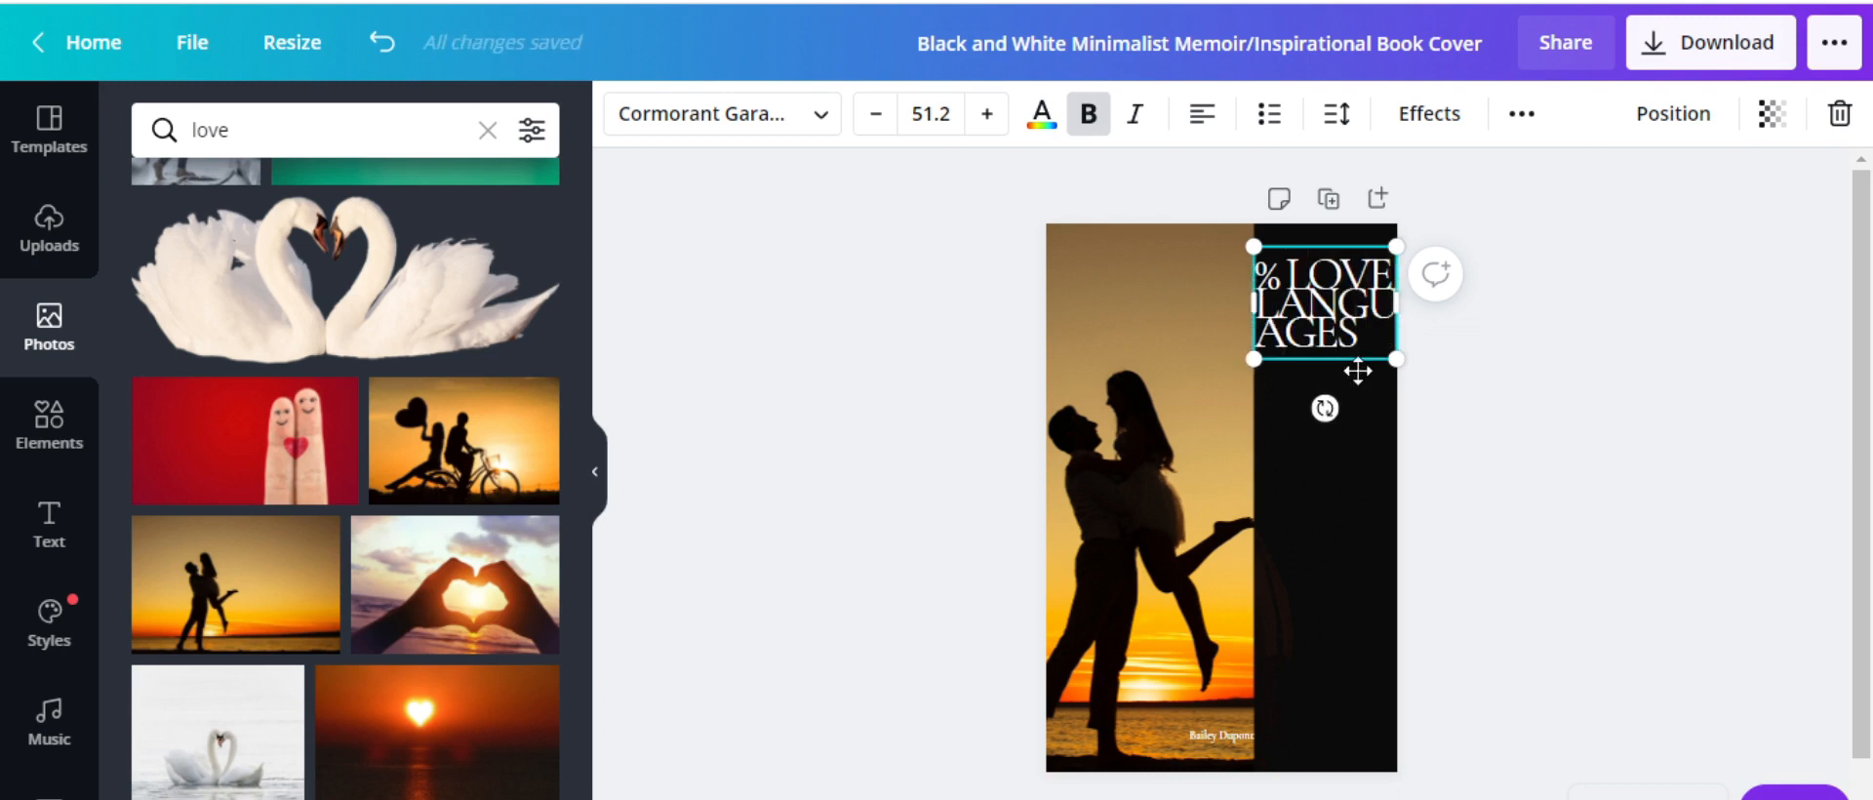
{"action": "mouse_move", "coordinate": [1396, 362]}
{"action": "left_mouse_down"}
{"action": "mouse_move", "coordinate": [1396, 556]}
{"action": "mouse_move", "coordinate": [1413, 372]}
{"action": "mouse_move", "coordinate": [1391, 353]}
{"action": "left_mouse_up"}
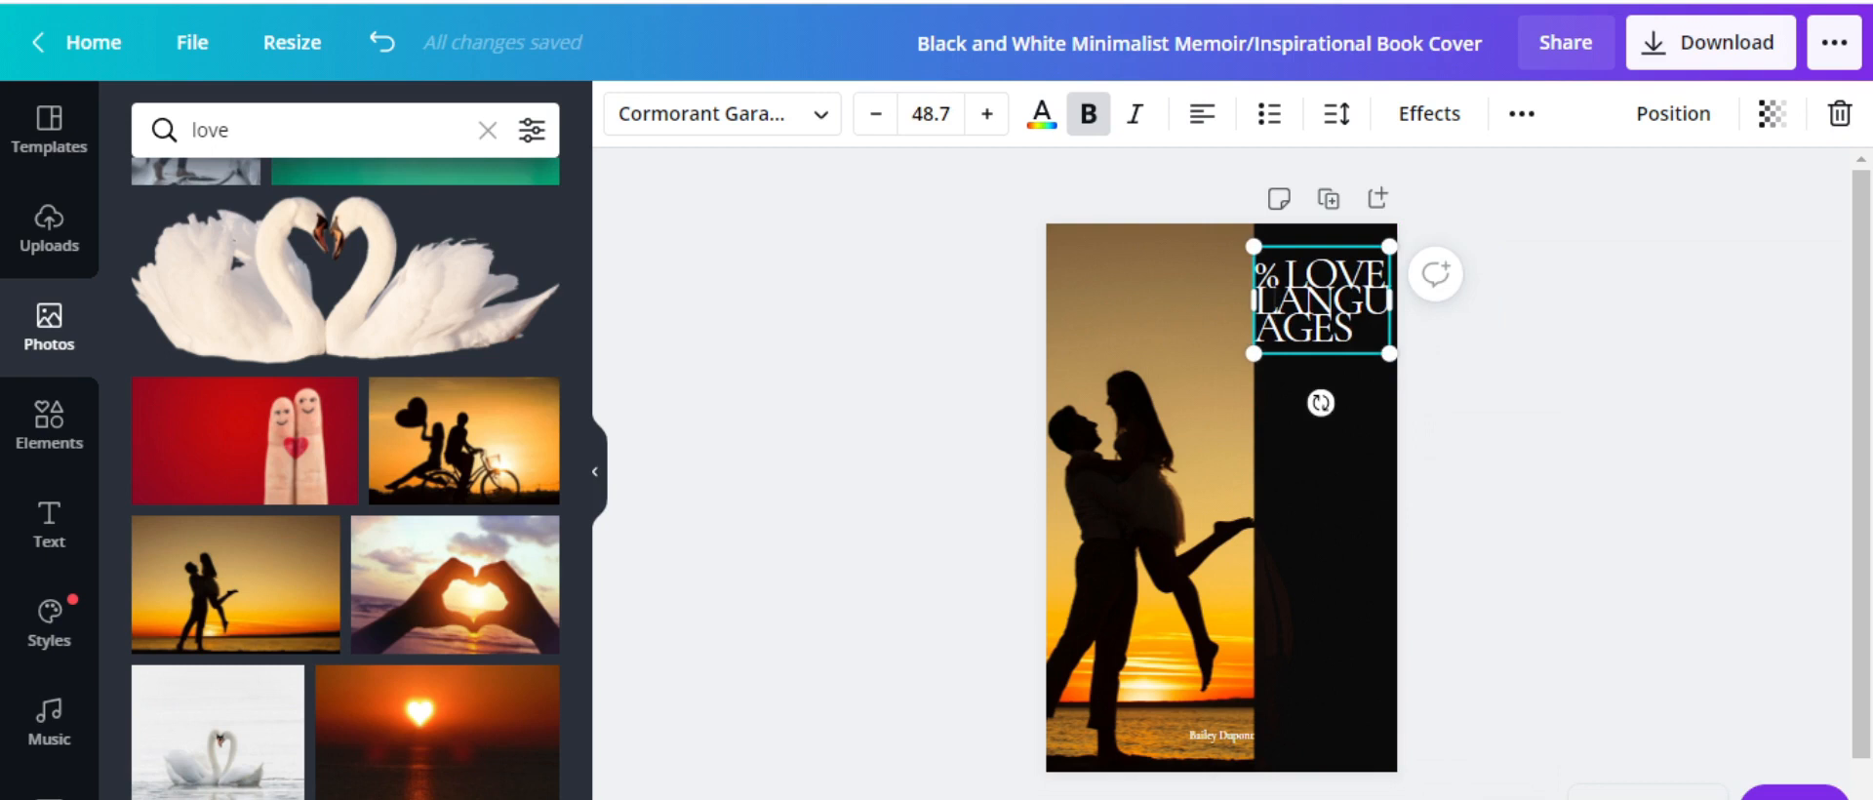
{"action": "key", "text": "BackSpace"}
{"action": "key", "text": "BackSpace"}
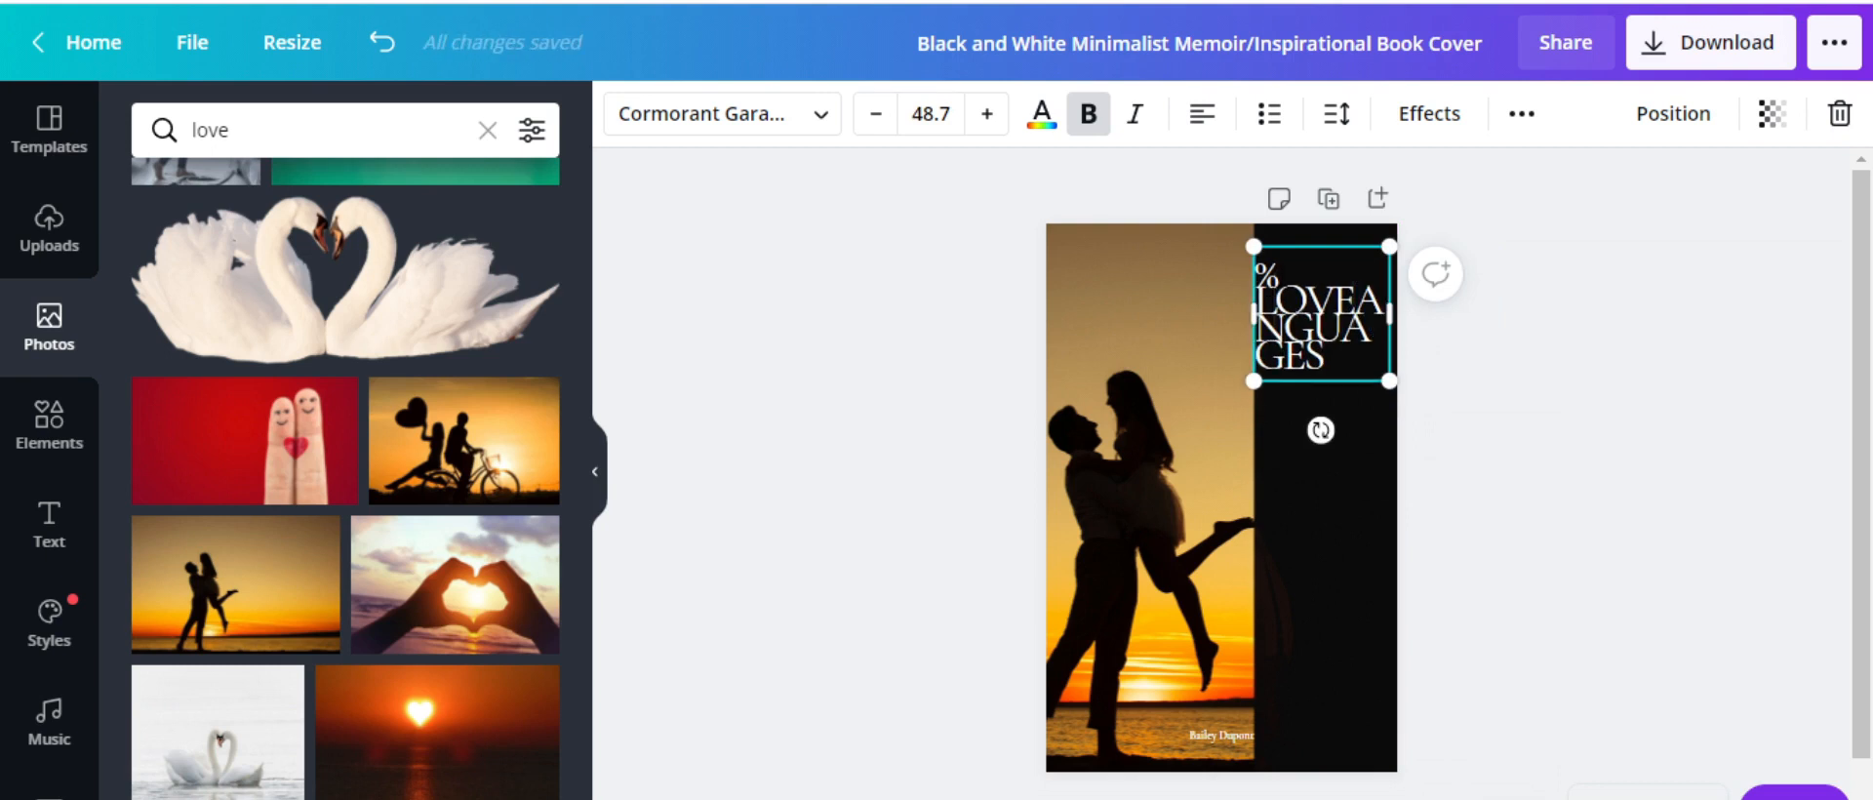
{"action": "key", "text": "BackSpace"}
{"action": "key", "text": "BackSpace"}
{"action": "key", "text": "BackSpace"}
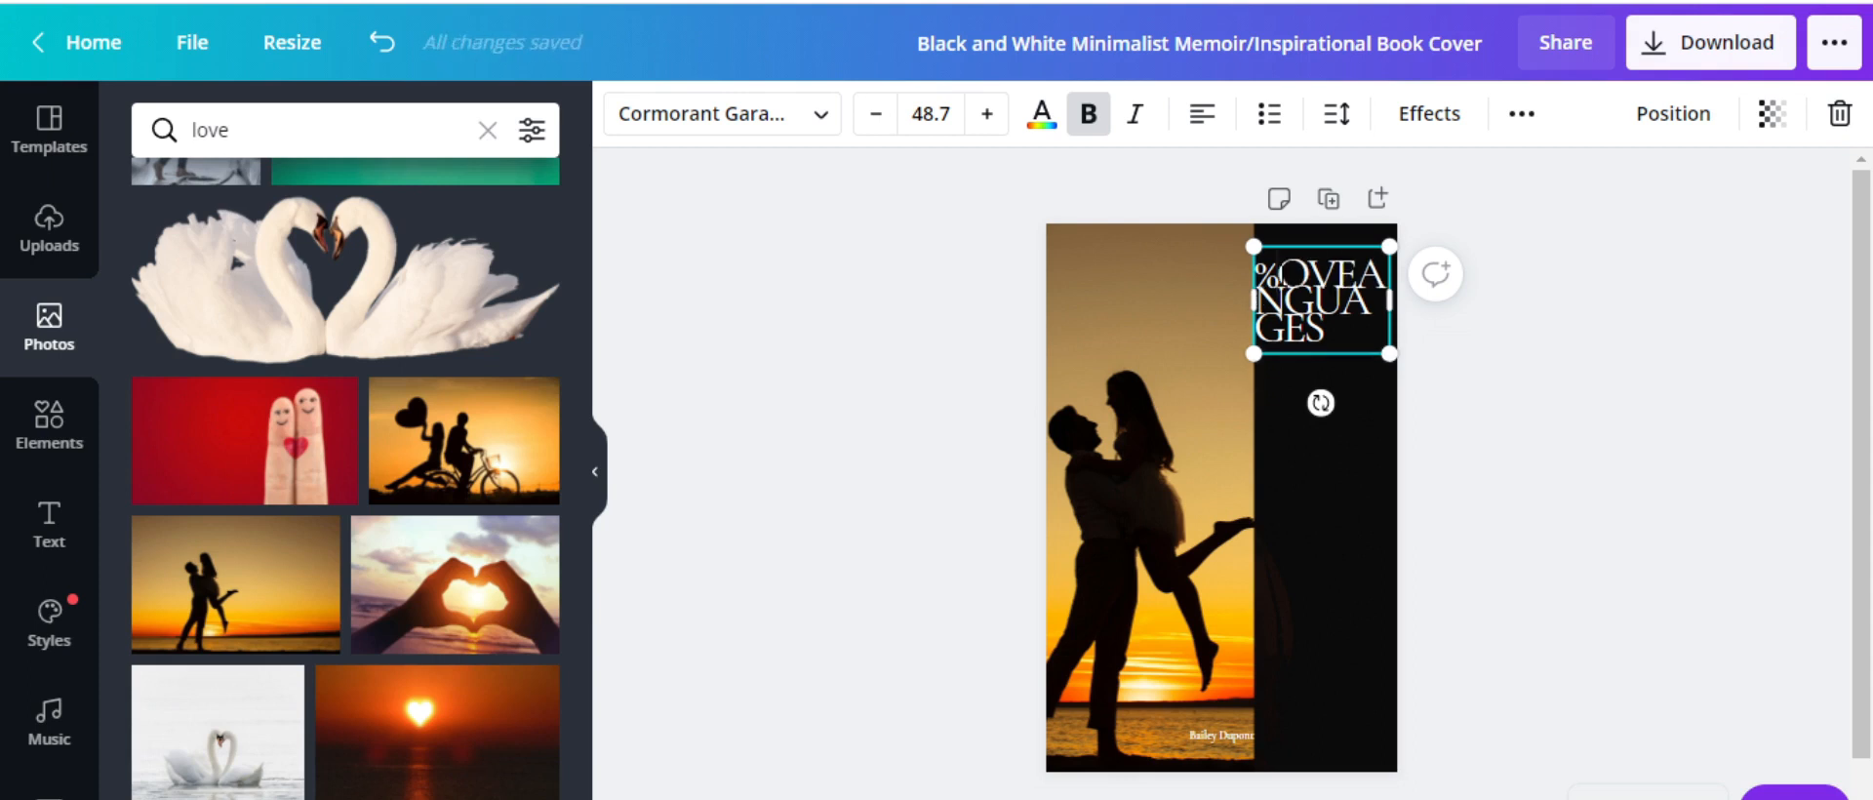
{"action": "type", "text": "5 L"}
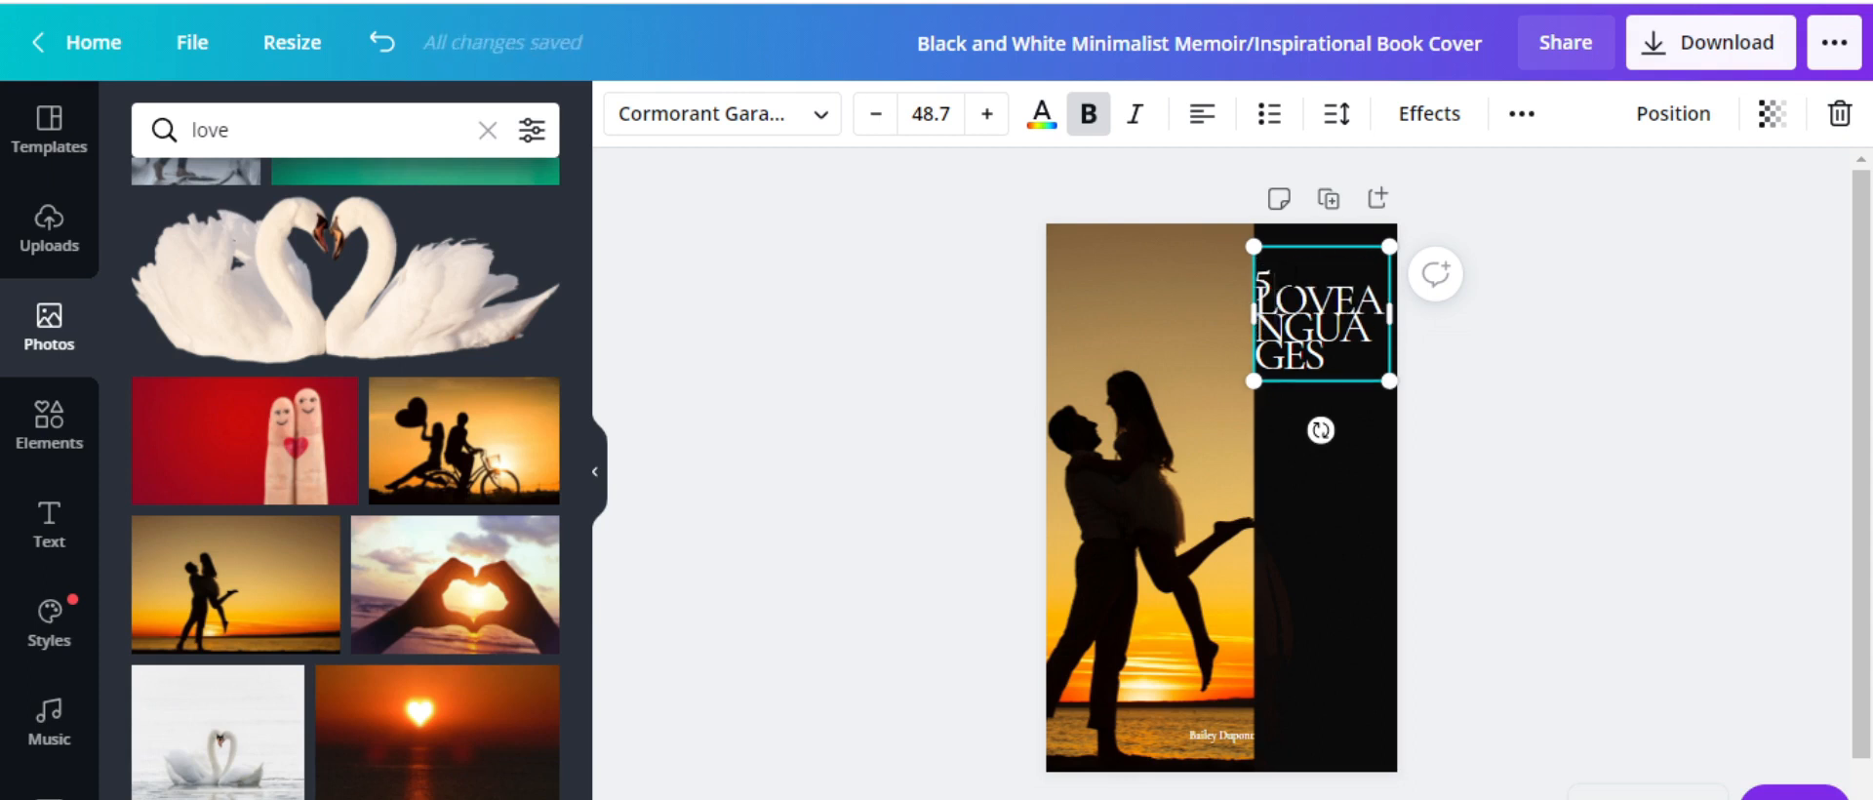
{"action": "left_click_drag", "start_coordinate": [1349, 359], "coordinate": [1258, 286]}
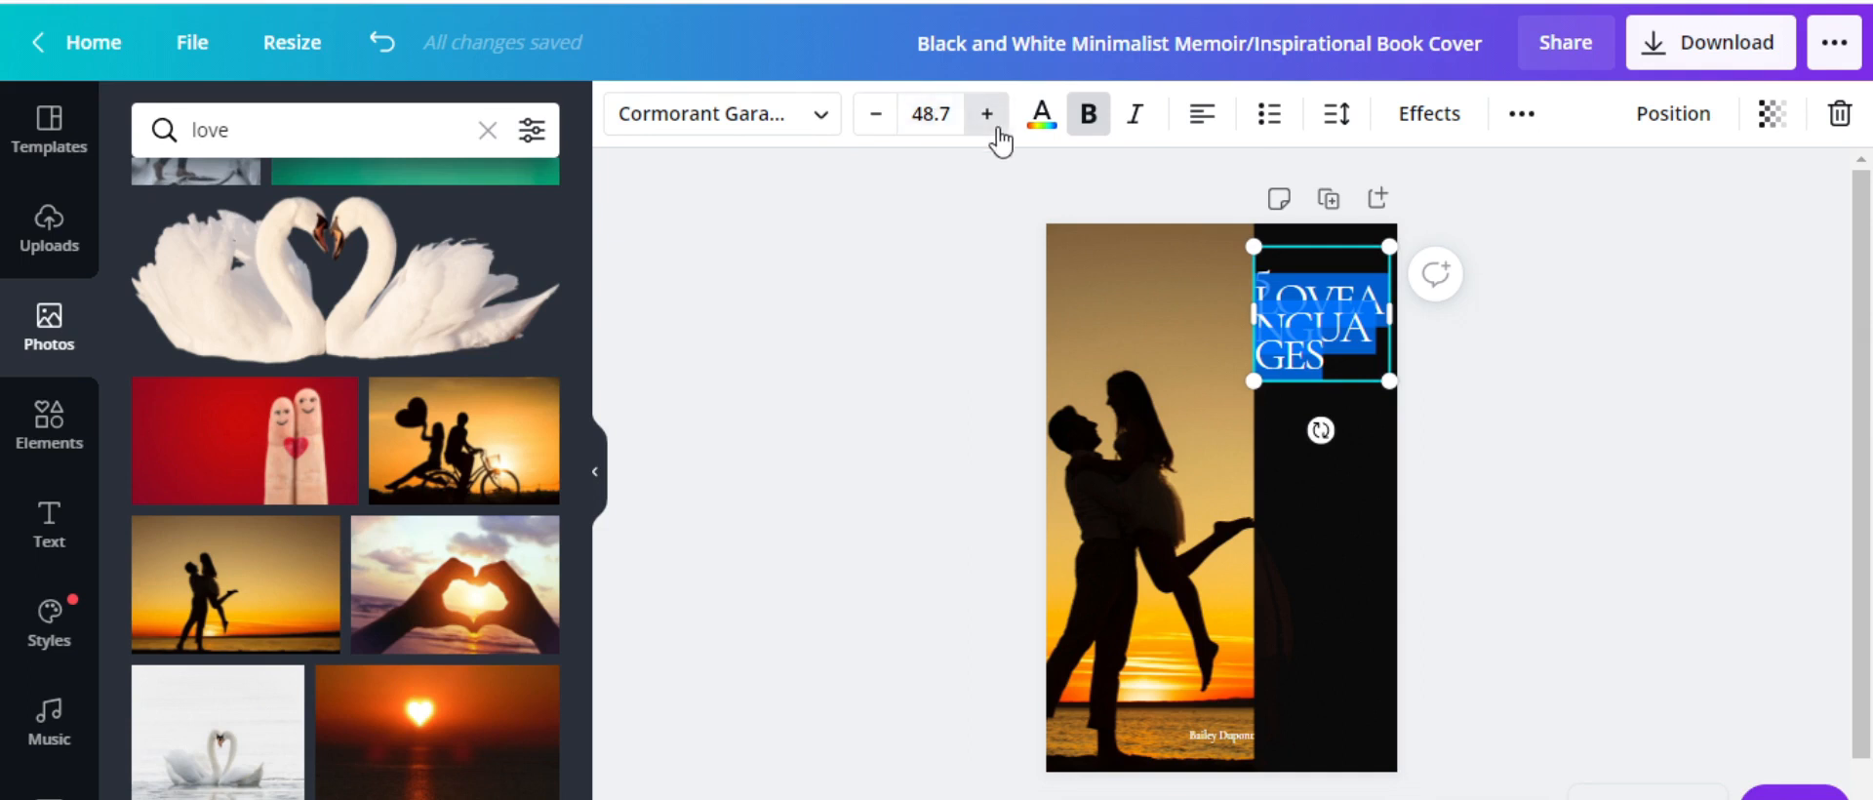
{"action": "left_click", "coordinate": [867, 129]}
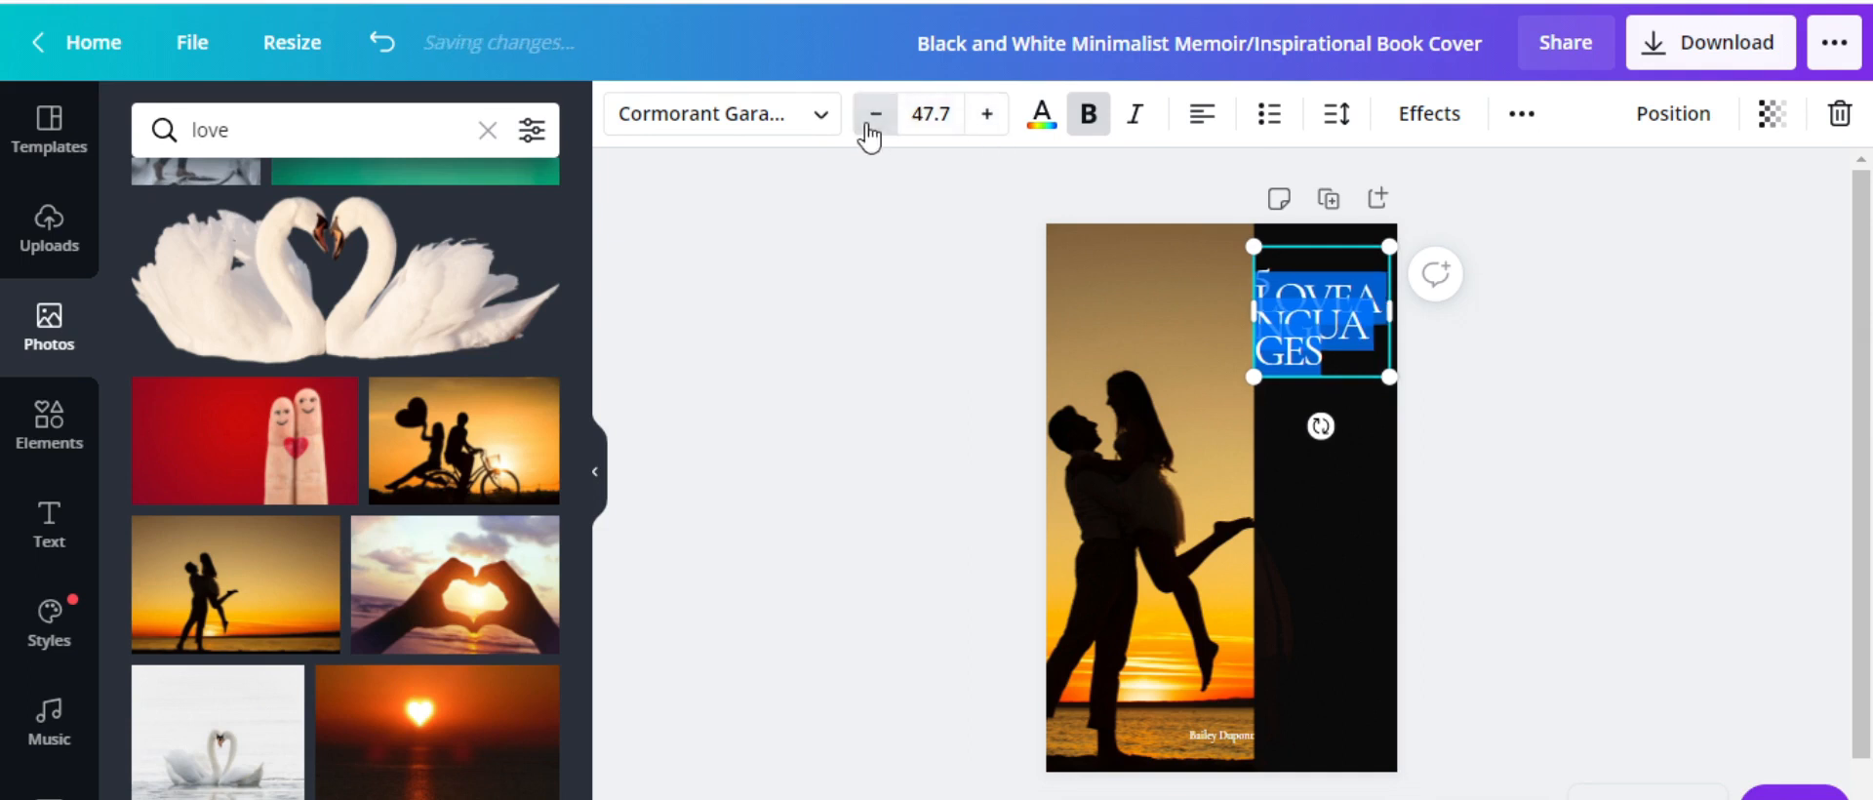
Try the Alice, Andika, Trocchi and Arimo fonts on the title
{"action": "left_click", "coordinate": [798, 130]}
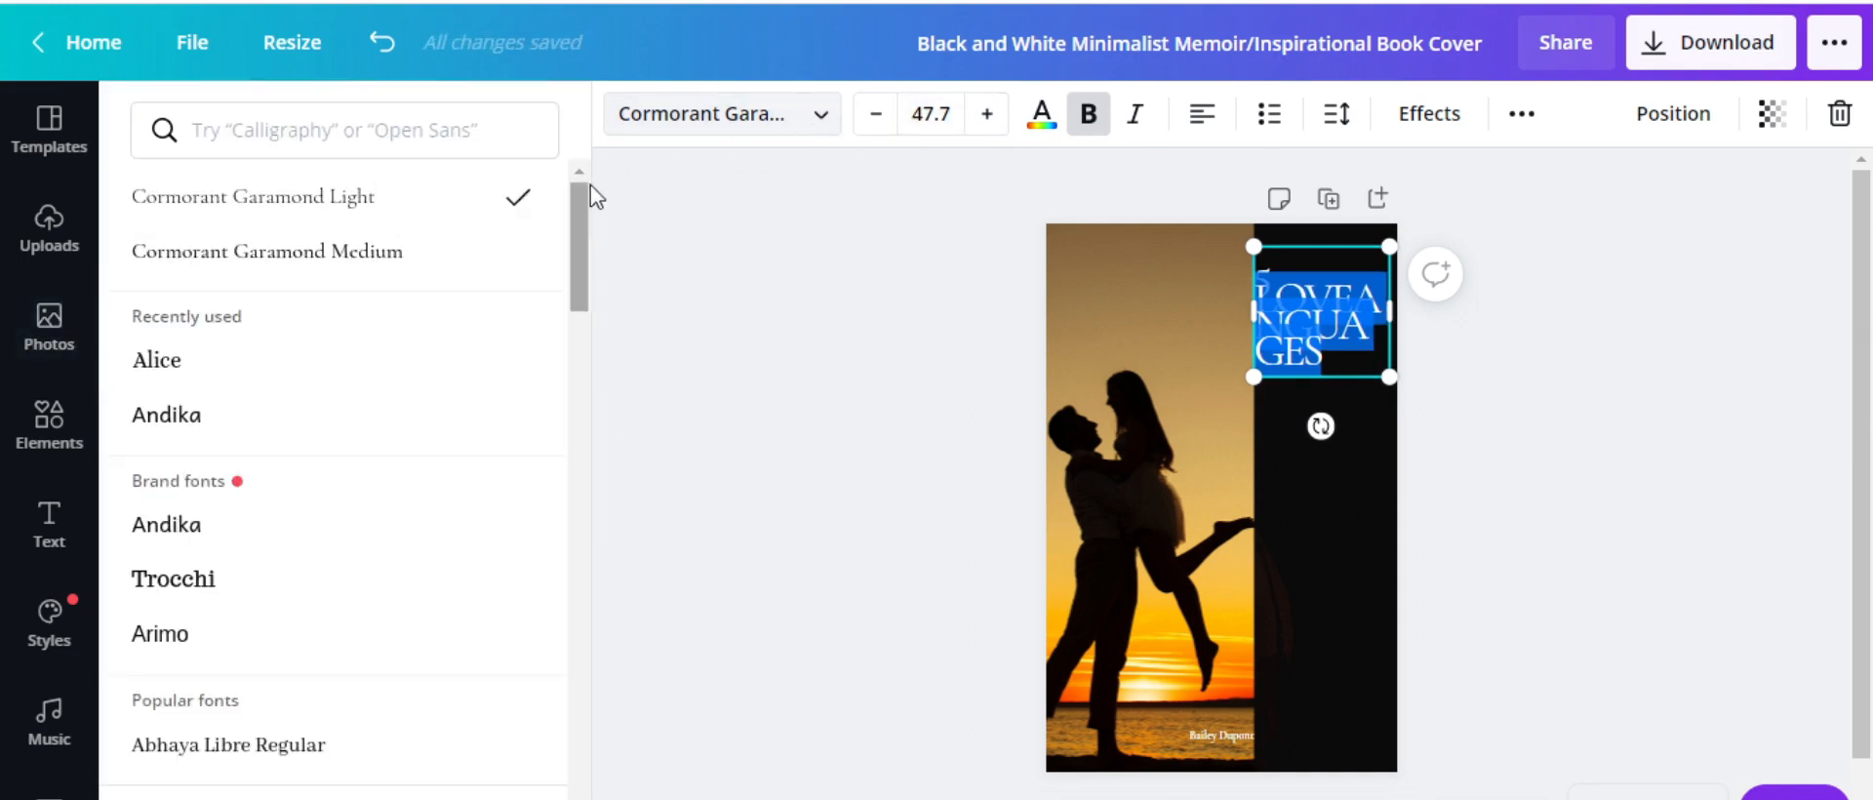
{"action": "left_click", "coordinate": [188, 377]}
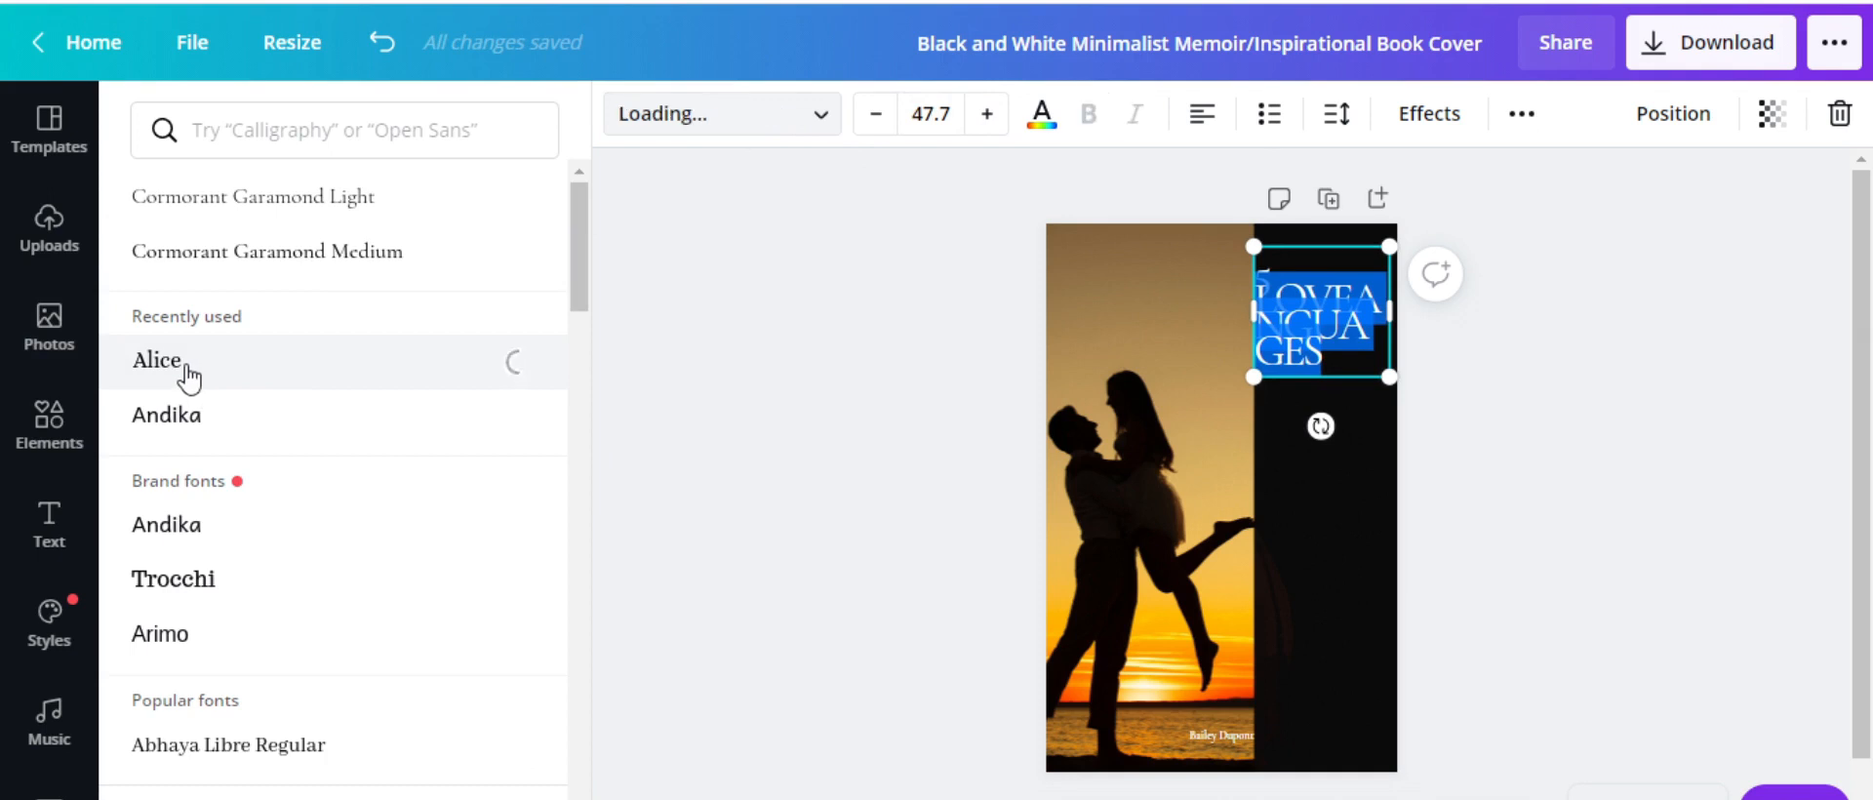
{"action": "left_click", "coordinate": [182, 416]}
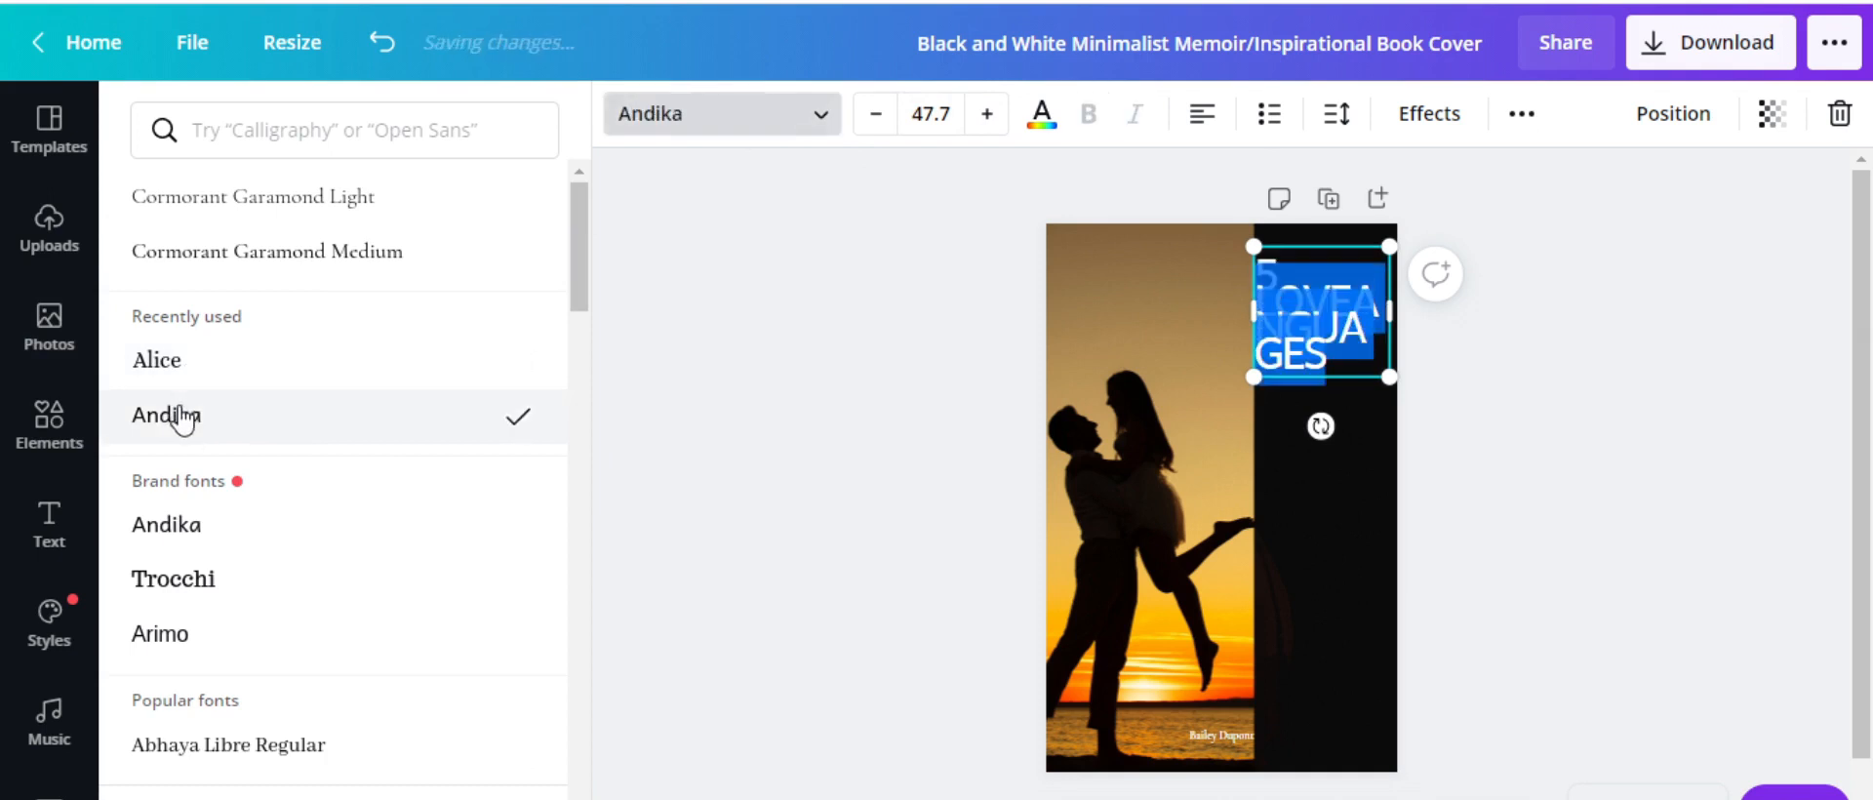
{"action": "left_click", "coordinate": [181, 529]}
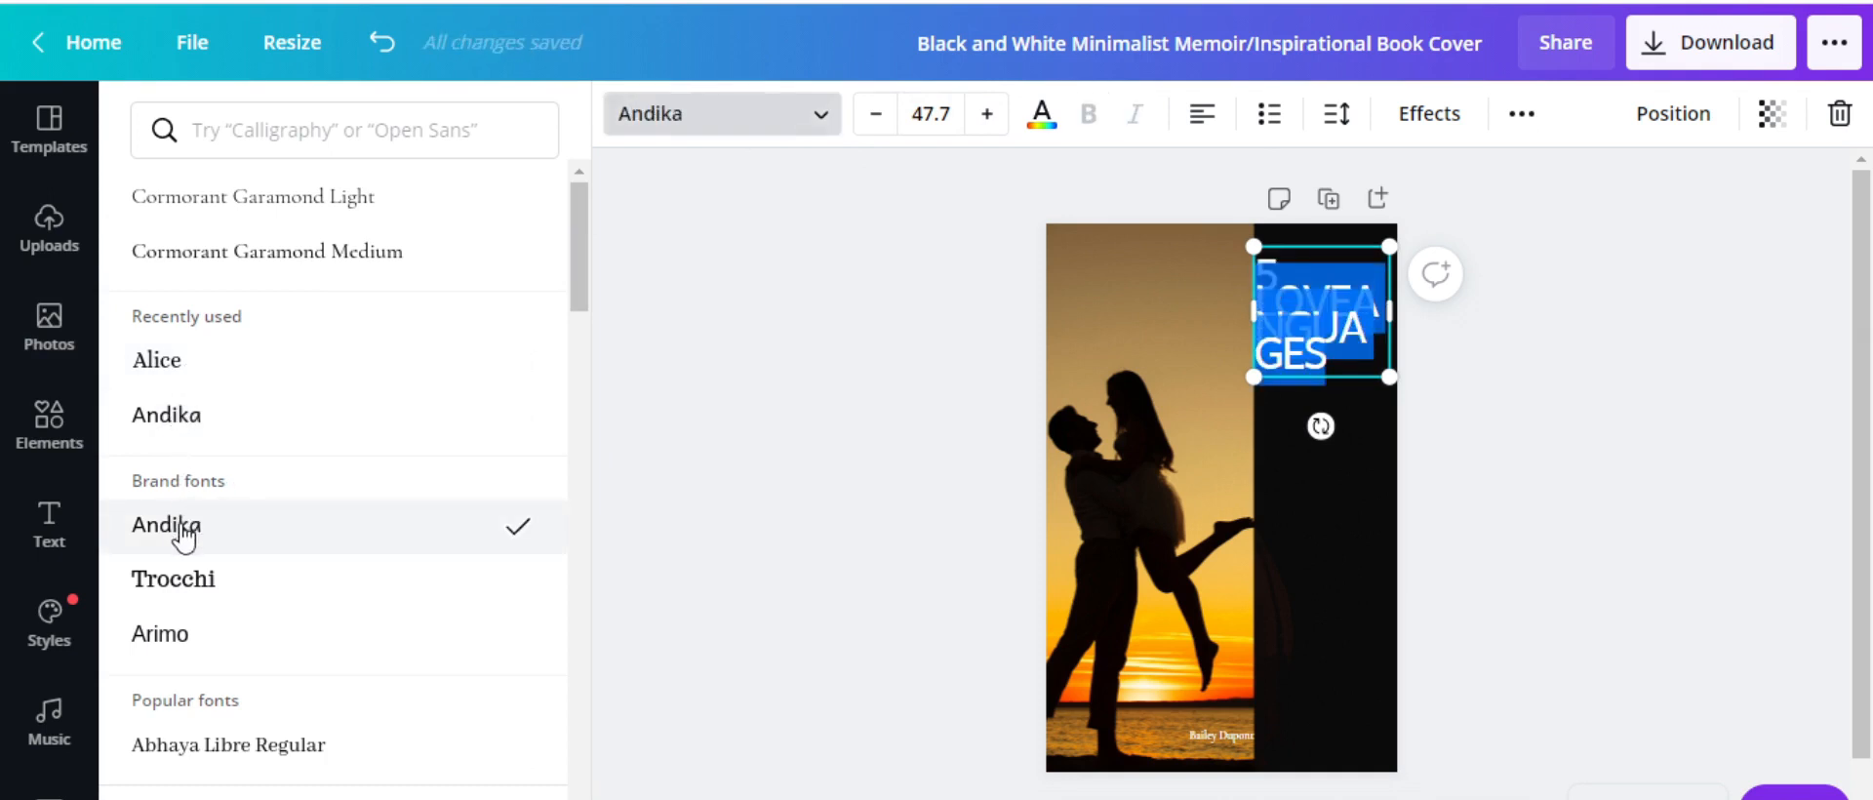
{"action": "left_click", "coordinate": [181, 584]}
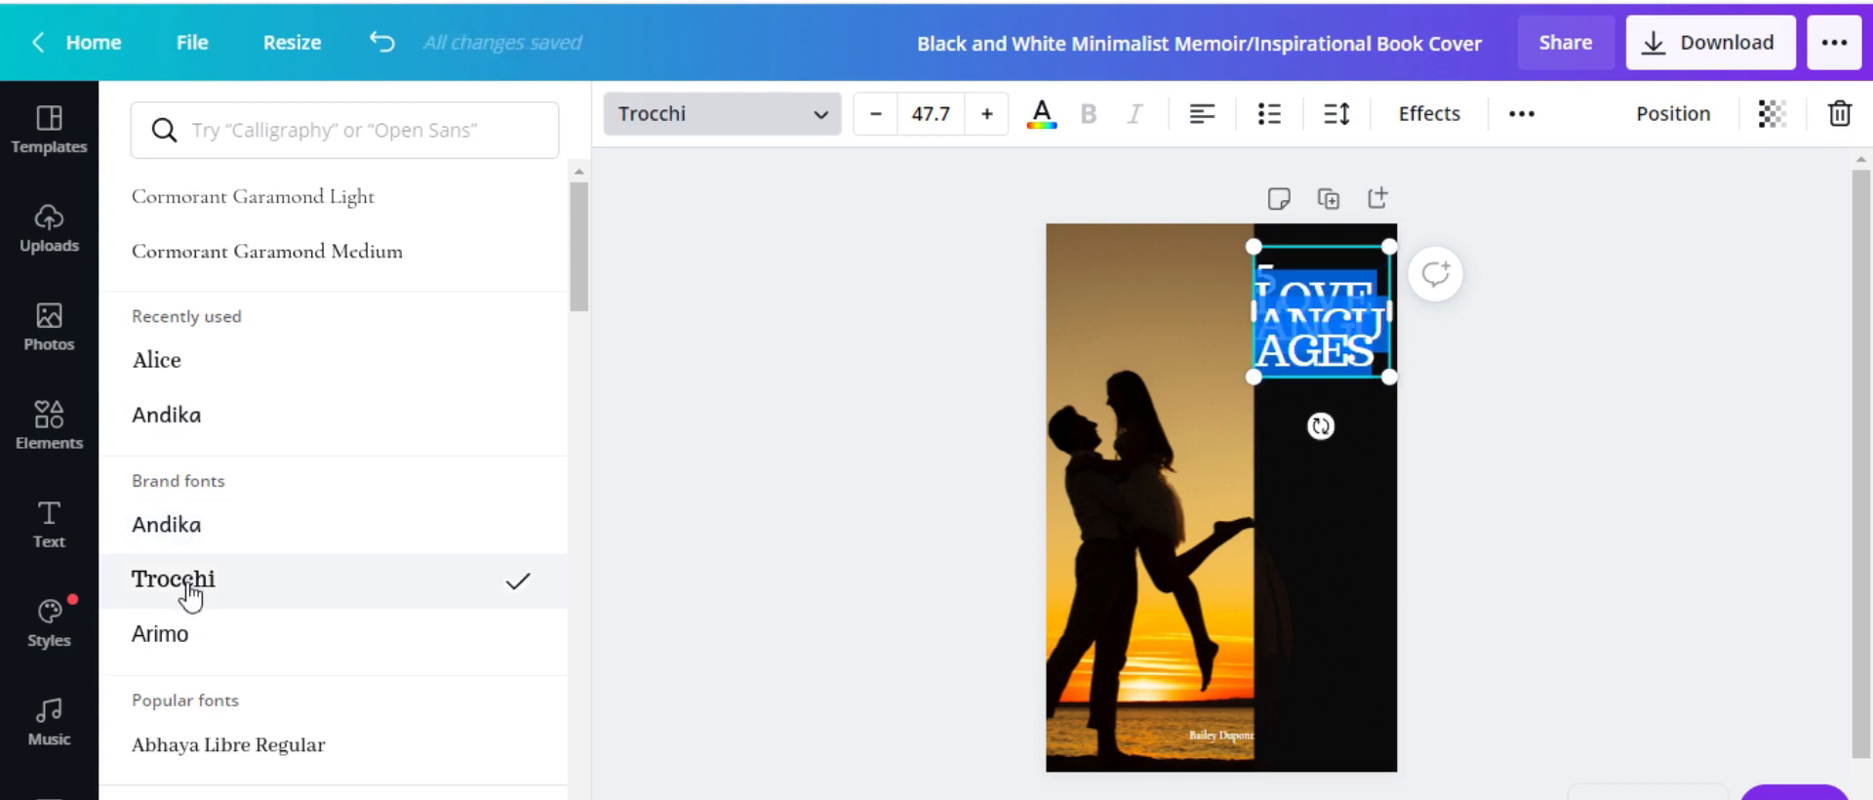
{"action": "left_click", "coordinate": [179, 634]}
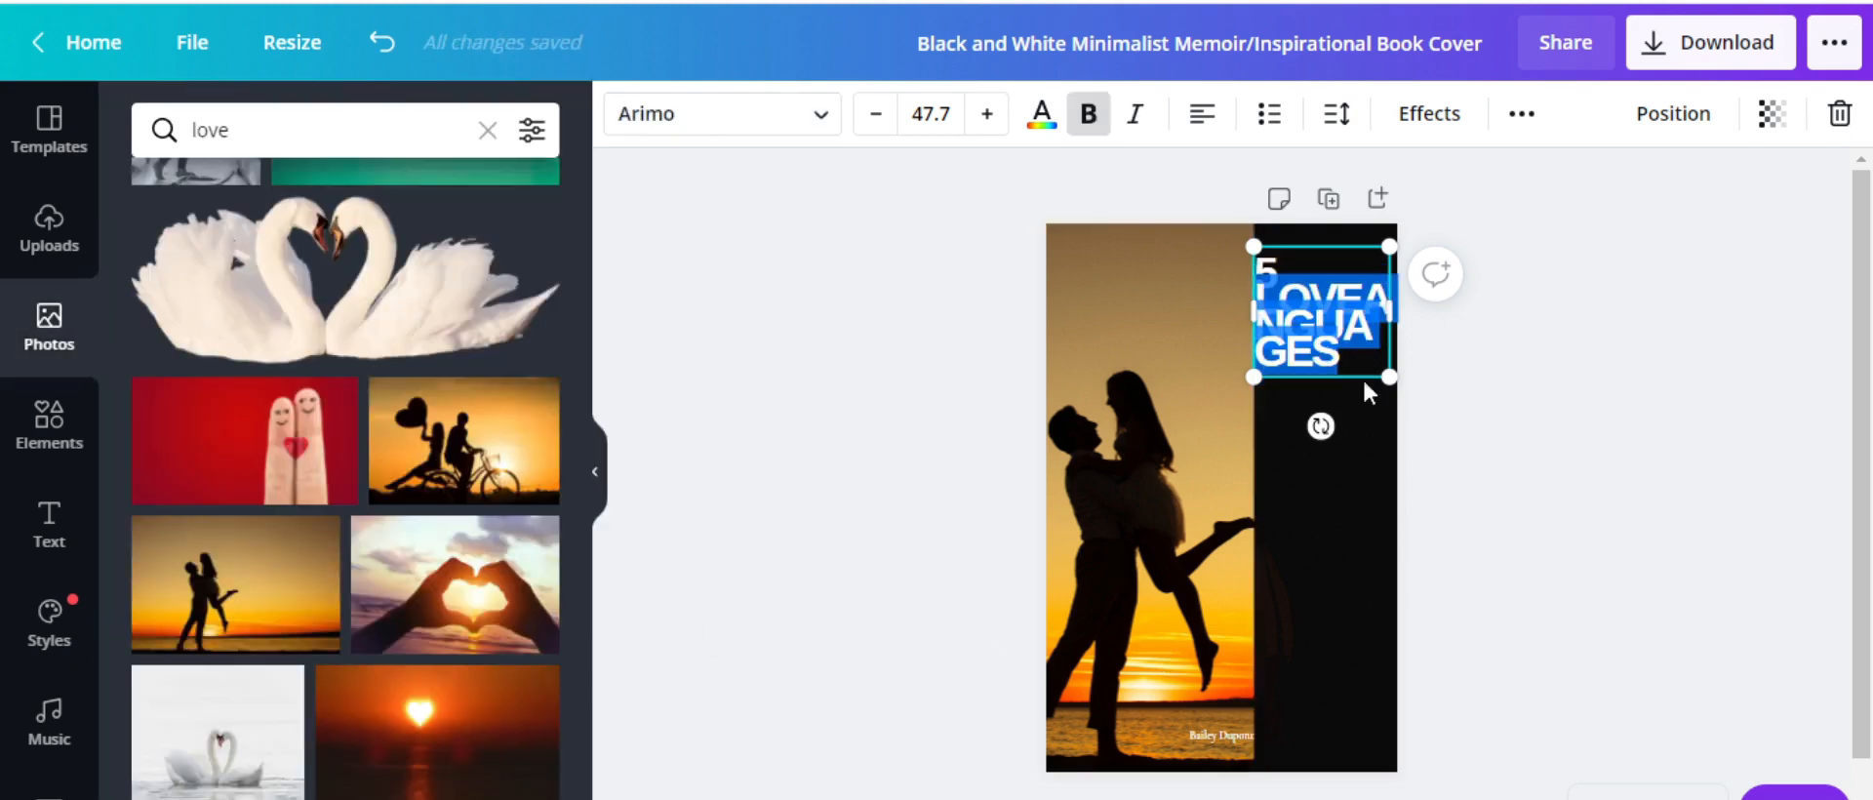
Delete the title text box from the cover
{"action": "left_click", "coordinate": [1262, 322]}
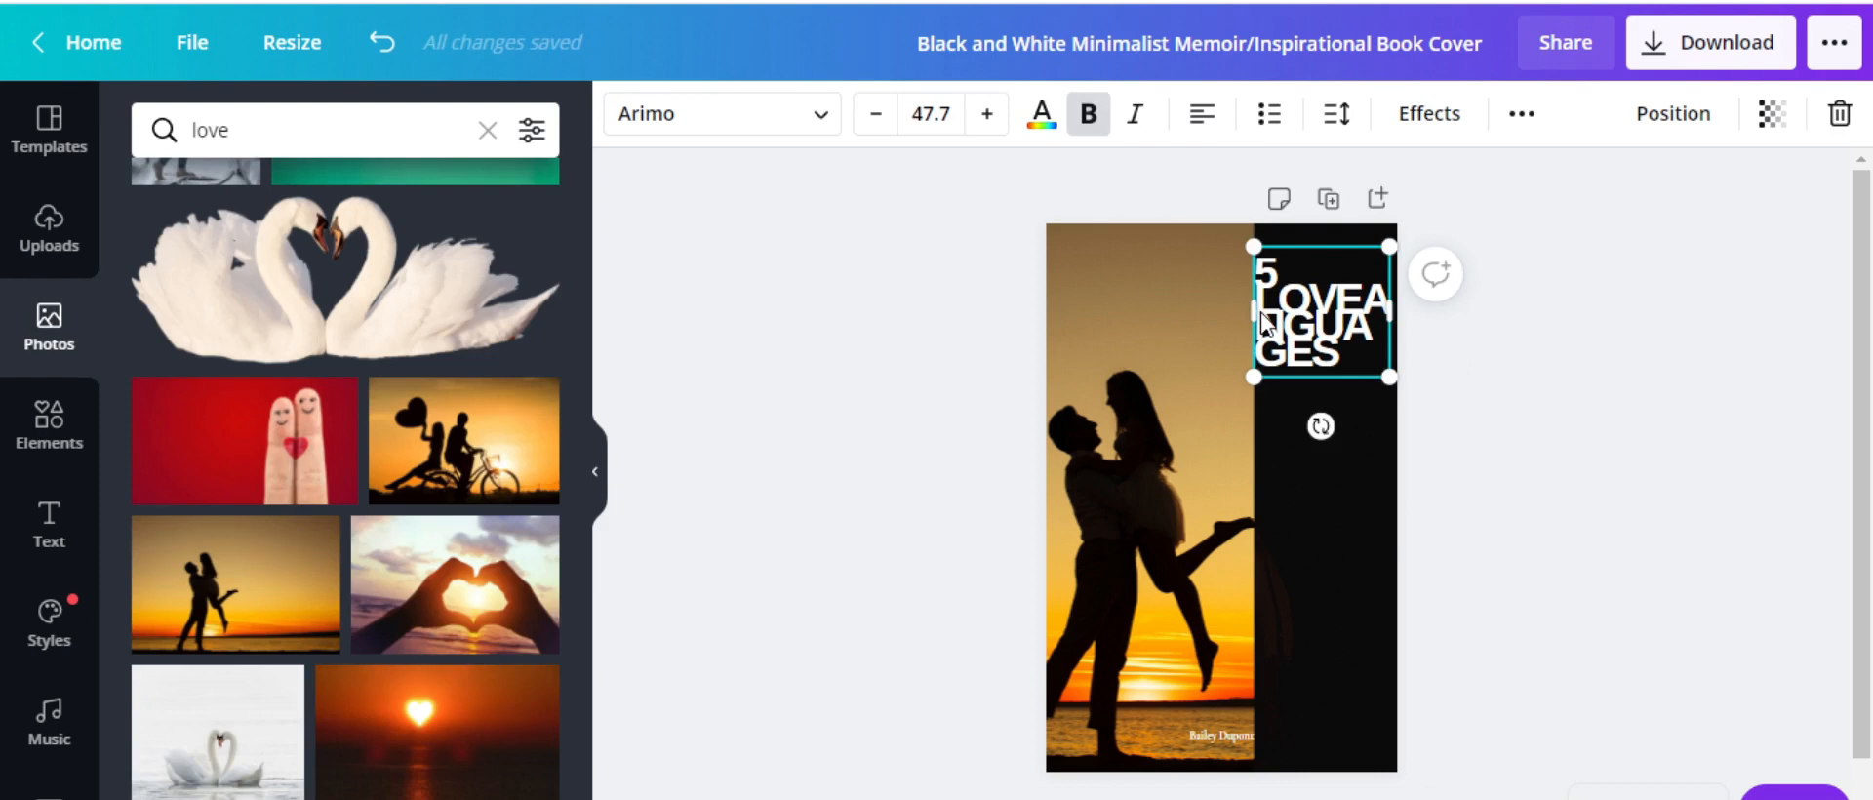
{"action": "key", "text": "Delete"}
{"action": "left_click", "coordinate": [49, 527]}
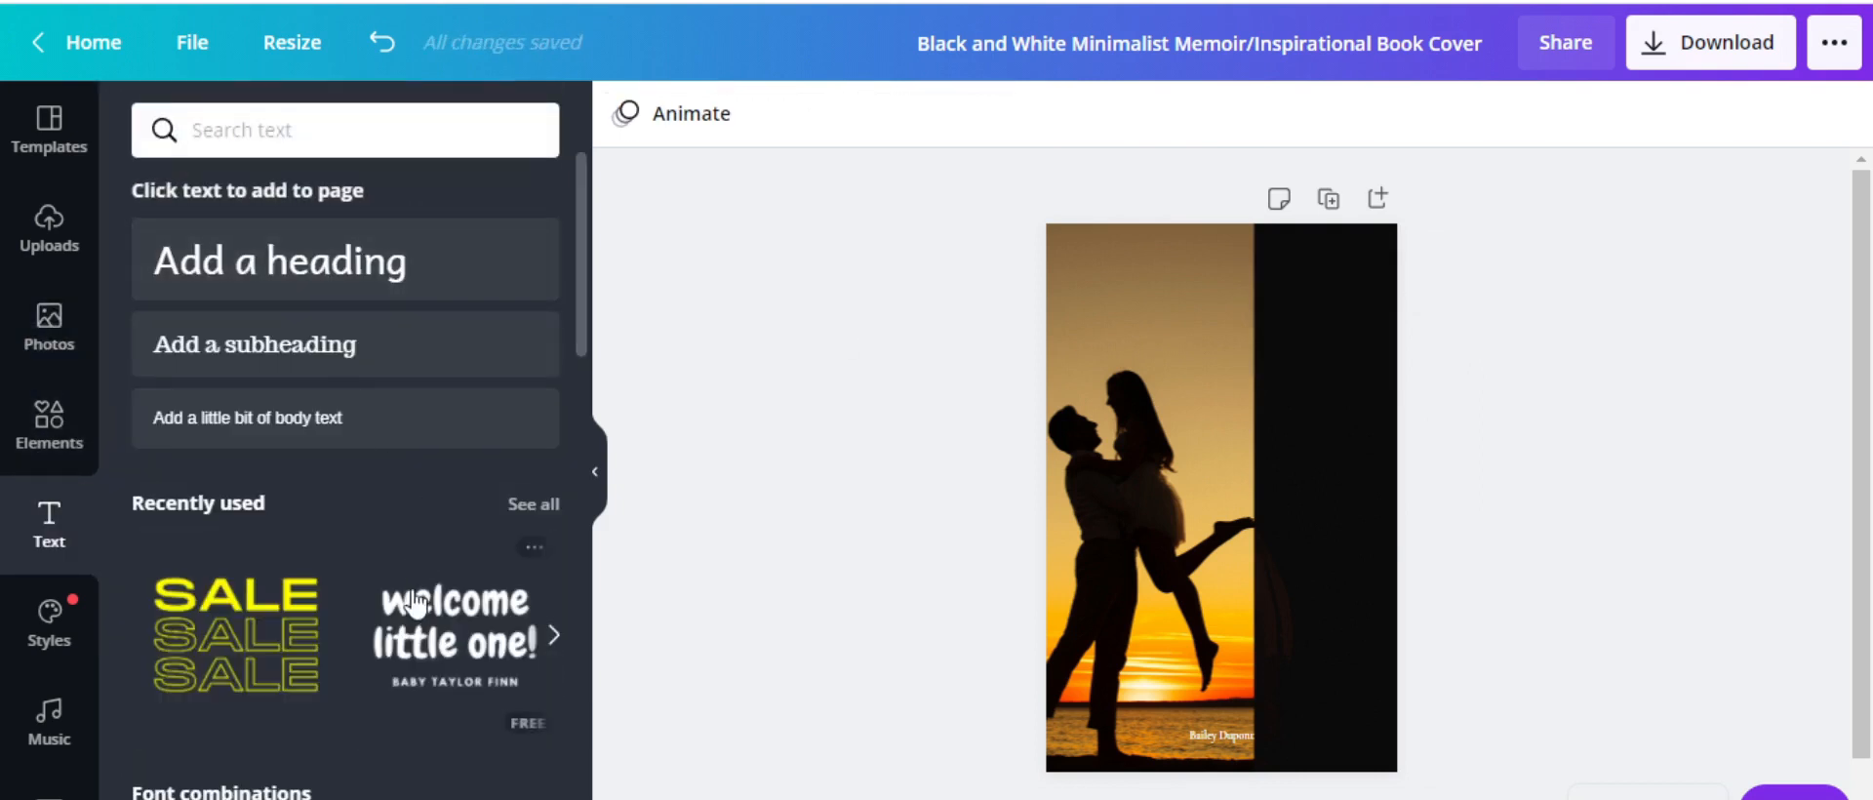
Add the pink outlined XOXO text style, position it in the black strip, and change the top text to '5'
{"action": "scroll", "coordinate": [448, 576], "scroll_direction": "down", "scroll_amount": 4}
{"action": "scroll", "coordinate": [429, 498], "scroll_direction": "down", "scroll_amount": 2}
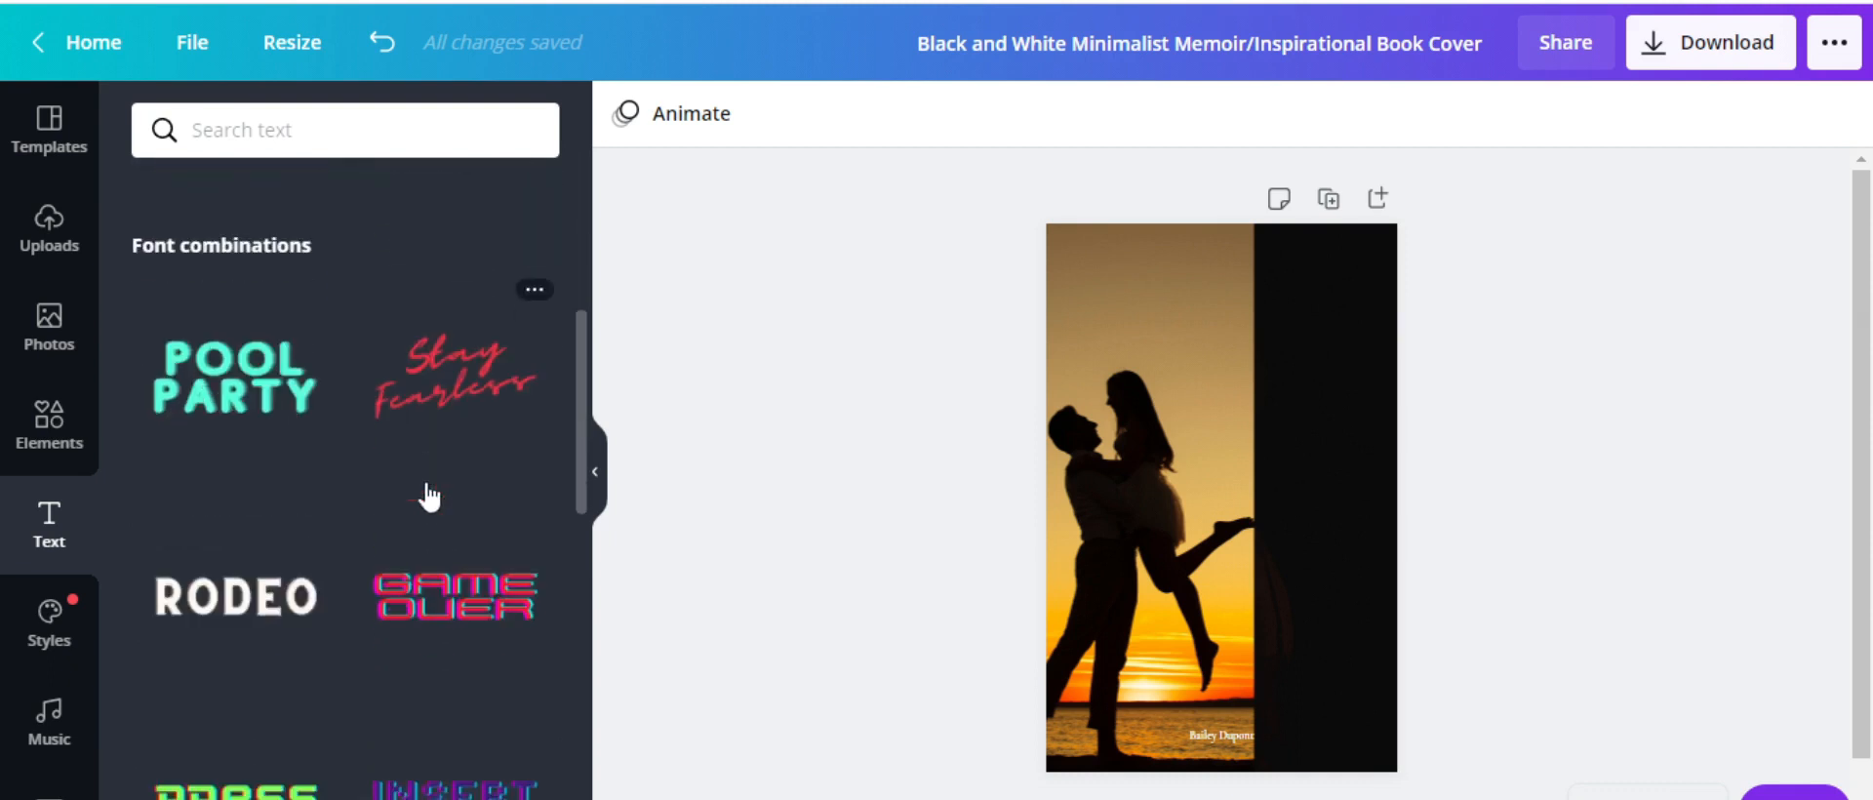
{"action": "scroll", "coordinate": [429, 498], "scroll_direction": "down", "scroll_amount": 8}
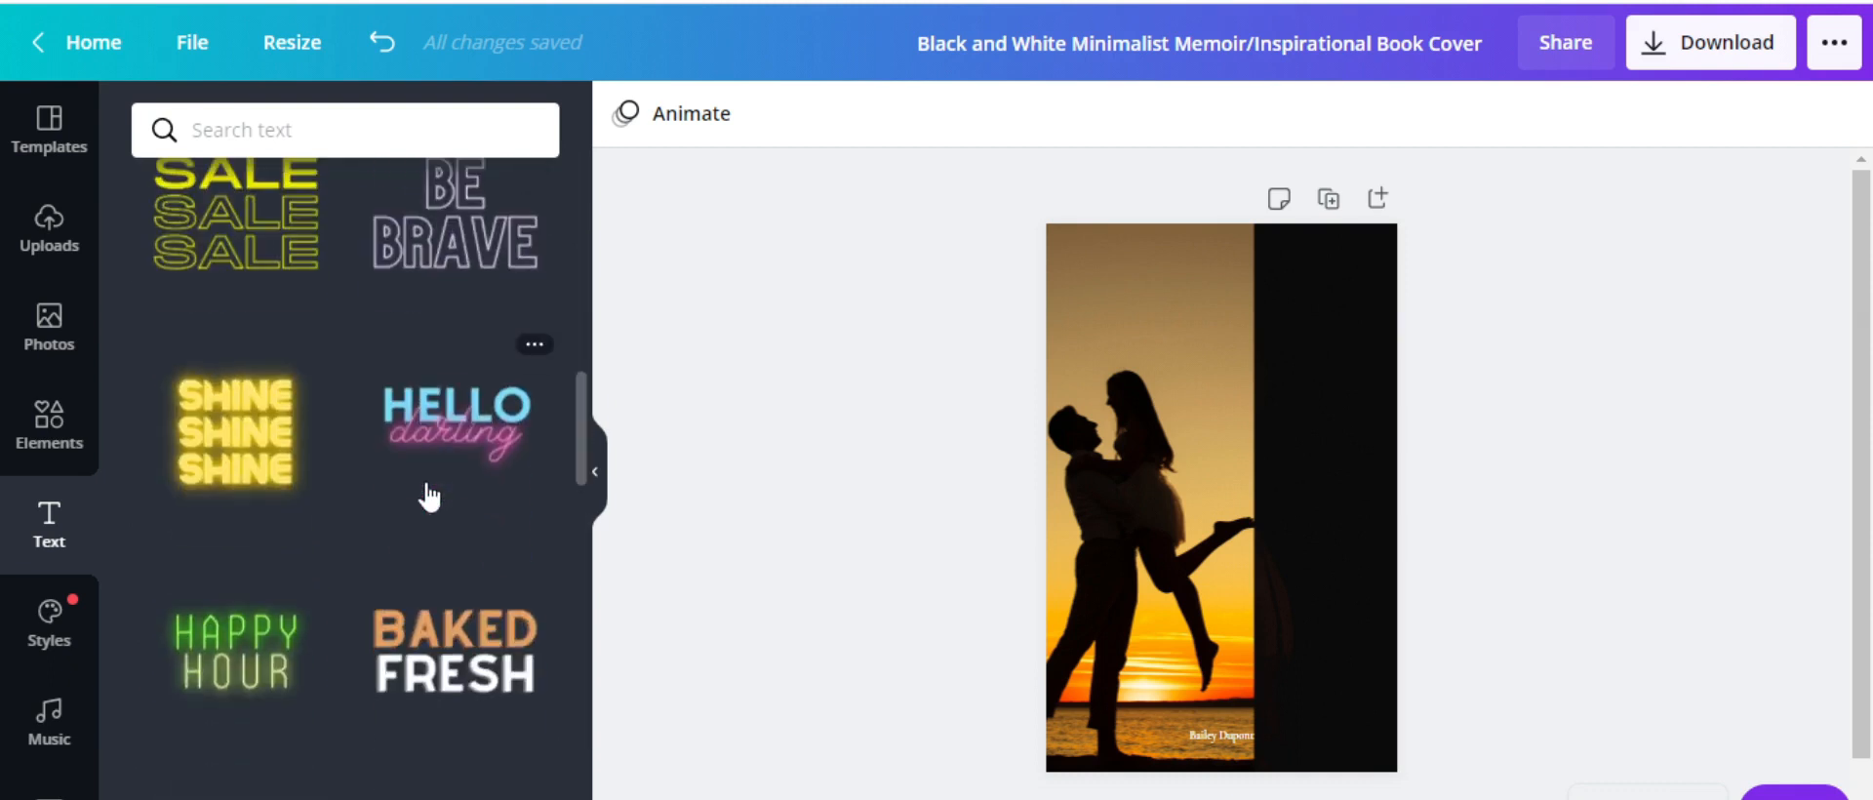
{"action": "scroll", "coordinate": [430, 498], "scroll_direction": "down", "scroll_amount": 5}
{"action": "scroll", "coordinate": [427, 483], "scroll_direction": "down", "scroll_amount": 3}
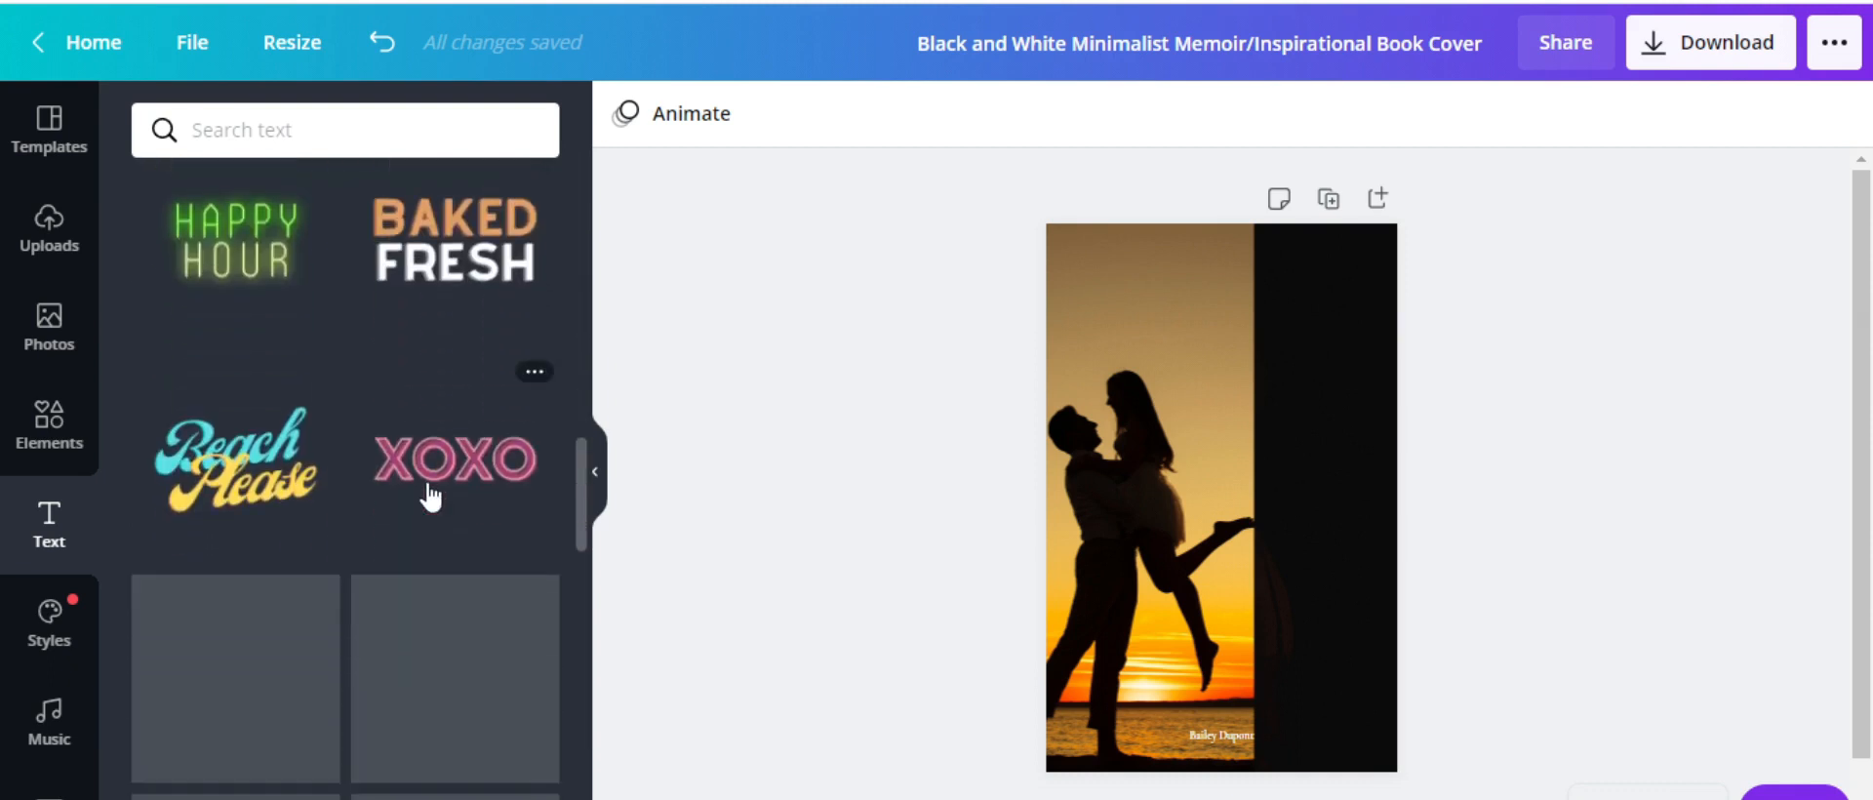
{"action": "left_click", "coordinate": [475, 465]}
{"action": "left_click_drag", "start_coordinate": [1319, 490], "coordinate": [1339, 350]}
{"action": "left_click_drag", "start_coordinate": [1328, 496], "coordinate": [1438, 477]}
{"action": "left_click", "coordinate": [1336, 375]}
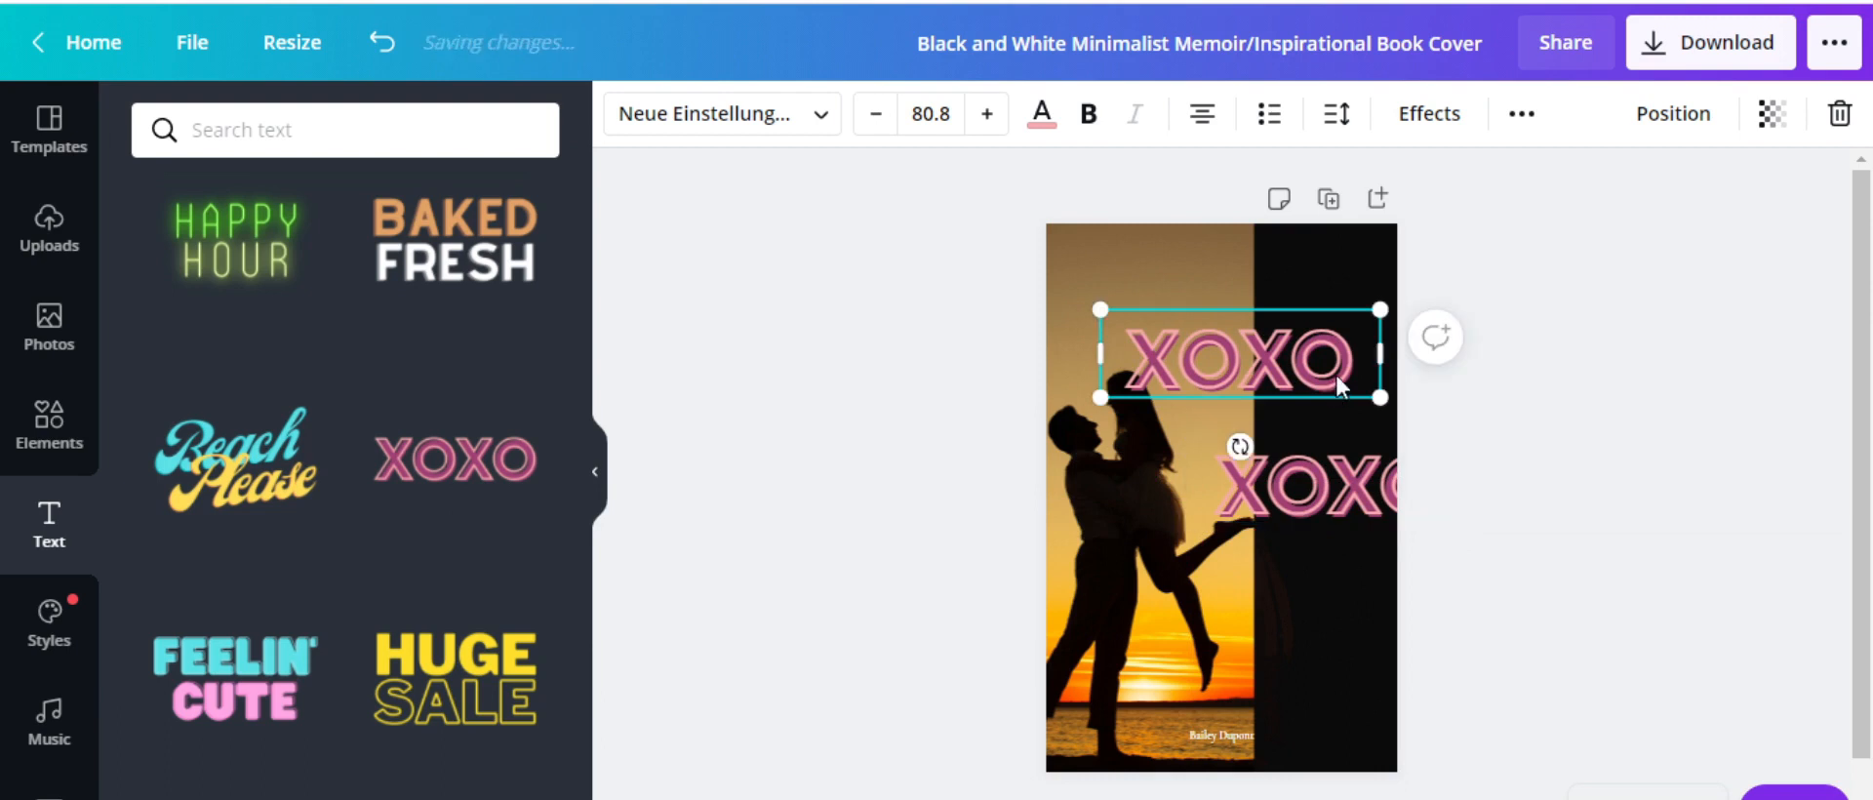
{"action": "key", "text": "BackSpace"}
{"action": "key", "text": "BackSpace"}
{"action": "key", "text": "BackSpace"}
{"action": "key", "text": "BackSpace"}
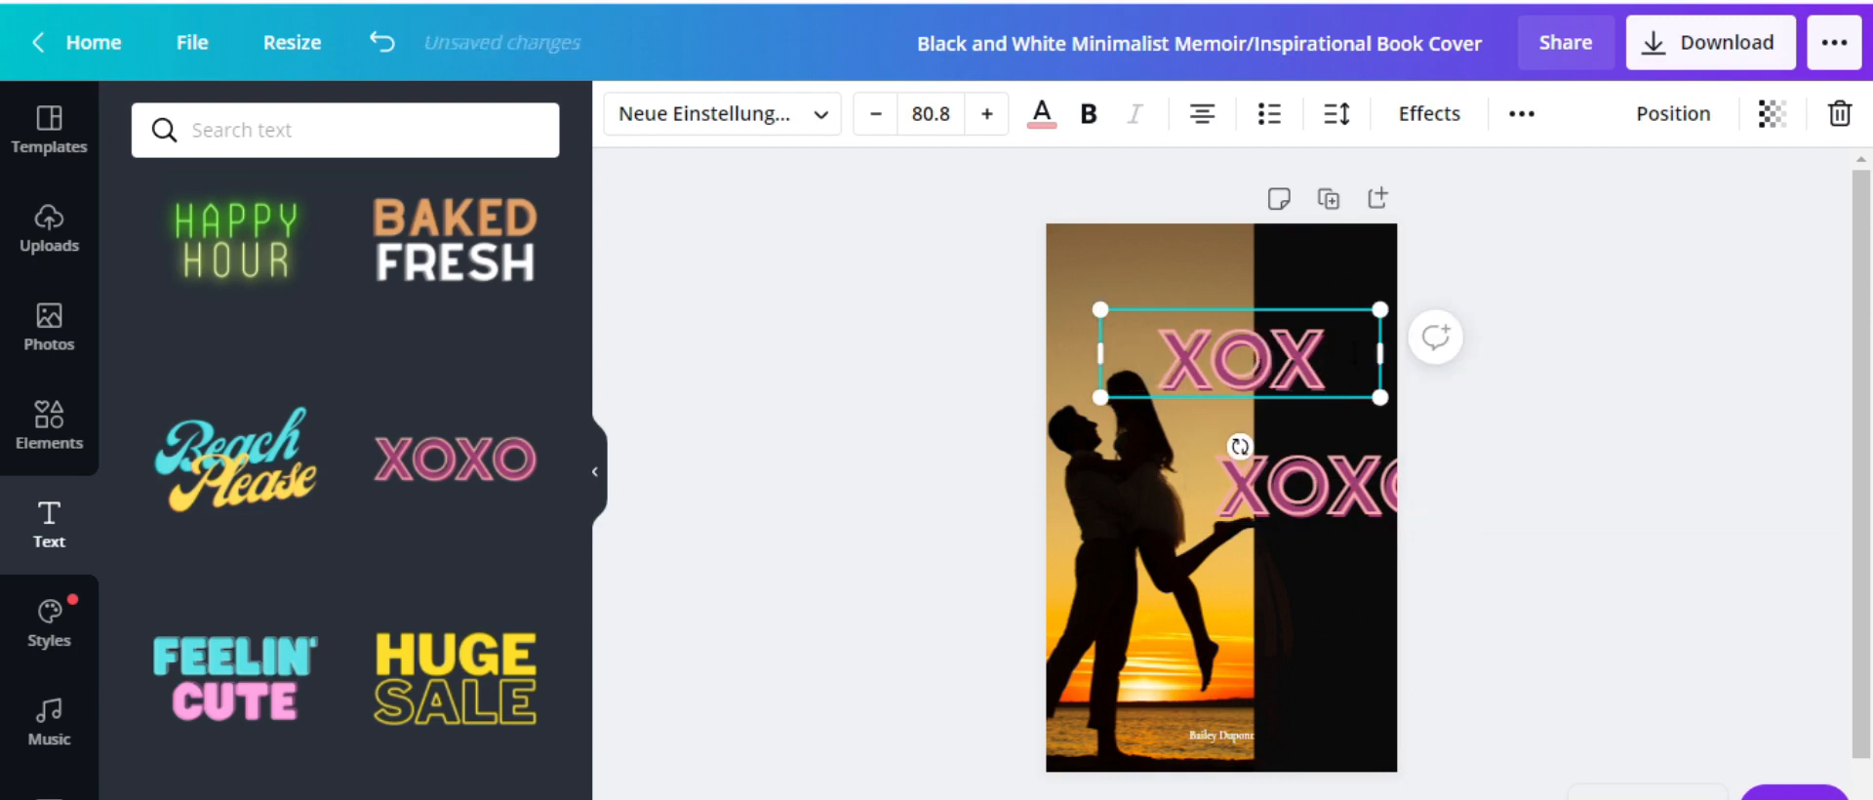
{"action": "type", "text": "5"}
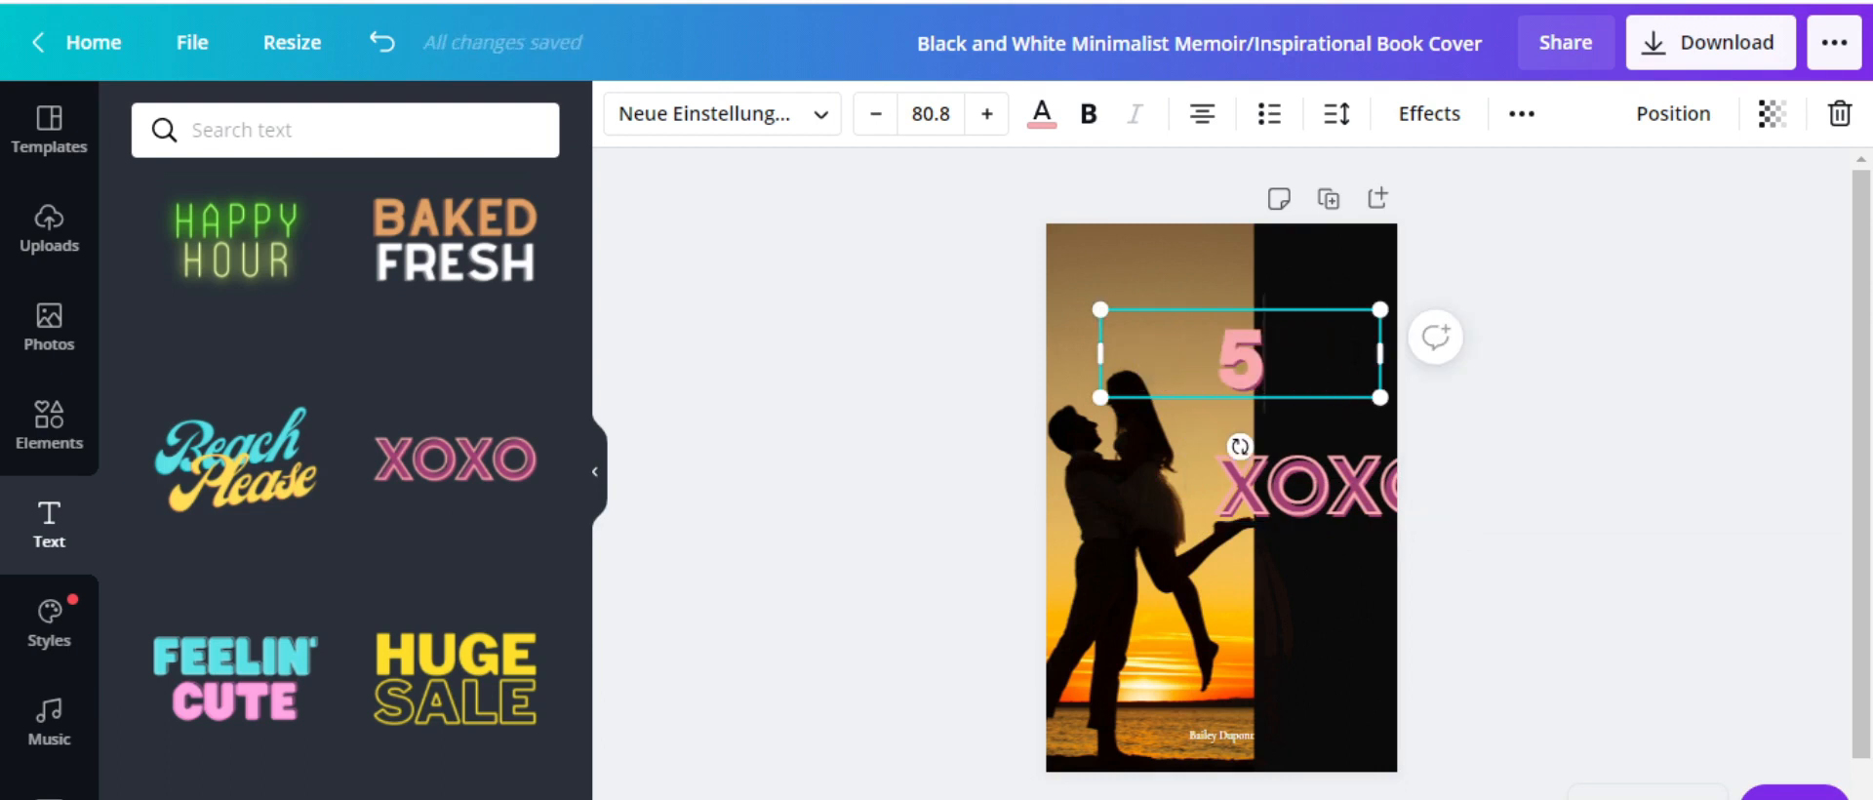
Change the lower XOXO text to 'LOVE' and add another XOXO text to the cover
{"action": "left_click", "coordinate": [1442, 502]}
{"action": "left_click", "coordinate": [1356, 497]}
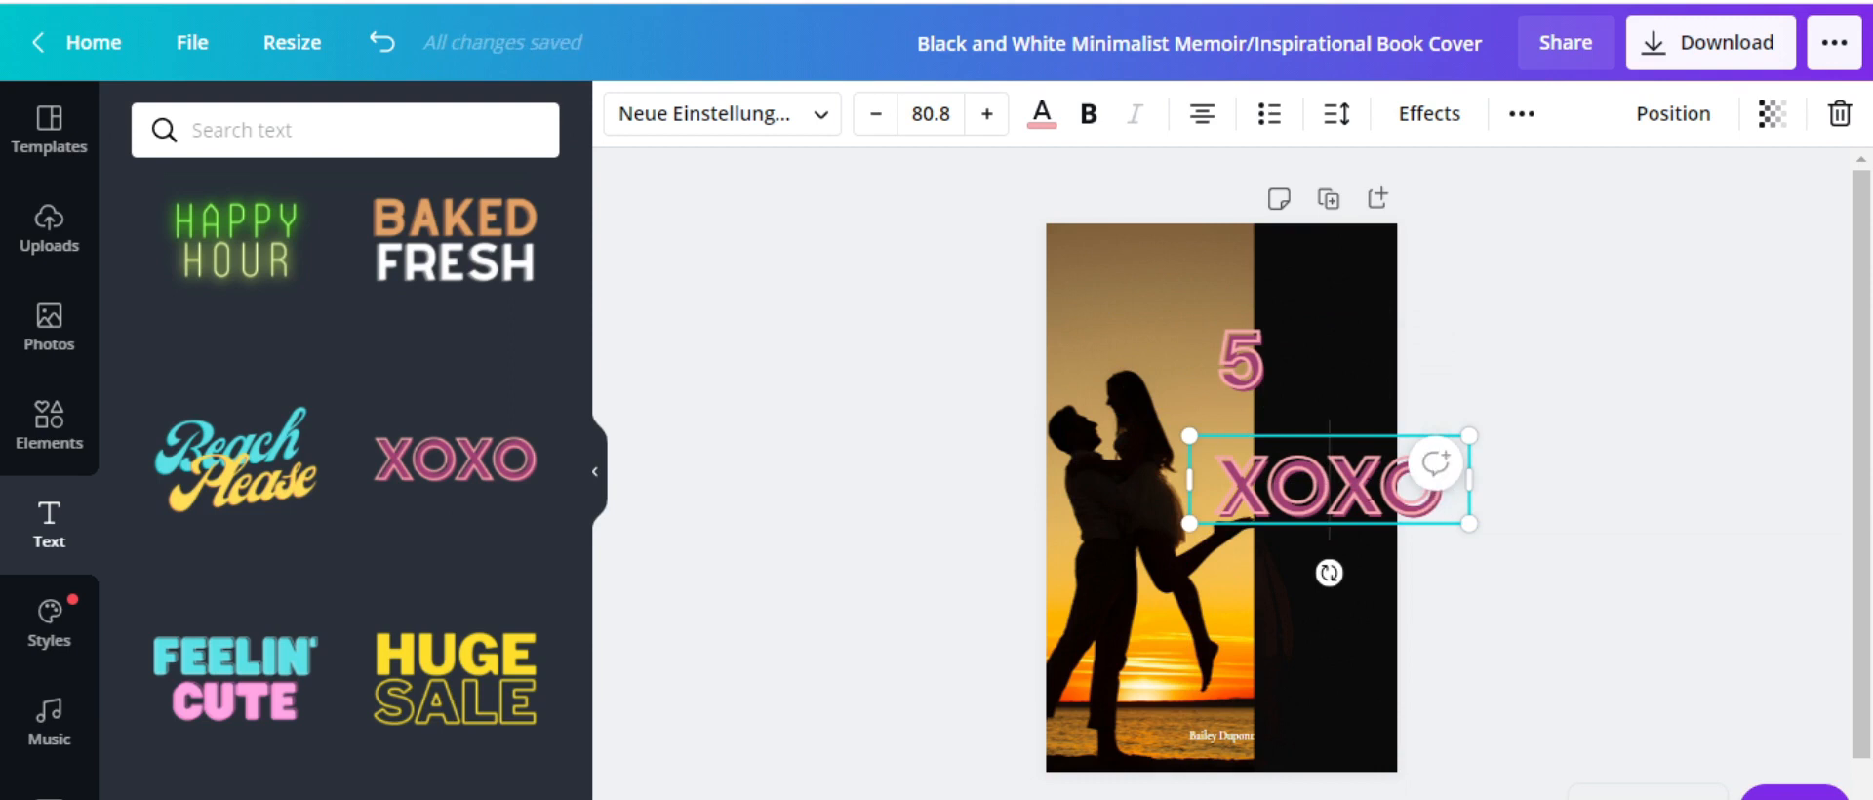
{"action": "key", "text": "BackSpace"}
{"action": "key", "text": "BackSpace"}
{"action": "key", "text": "BackSpace"}
{"action": "key", "text": "BackSpace"}
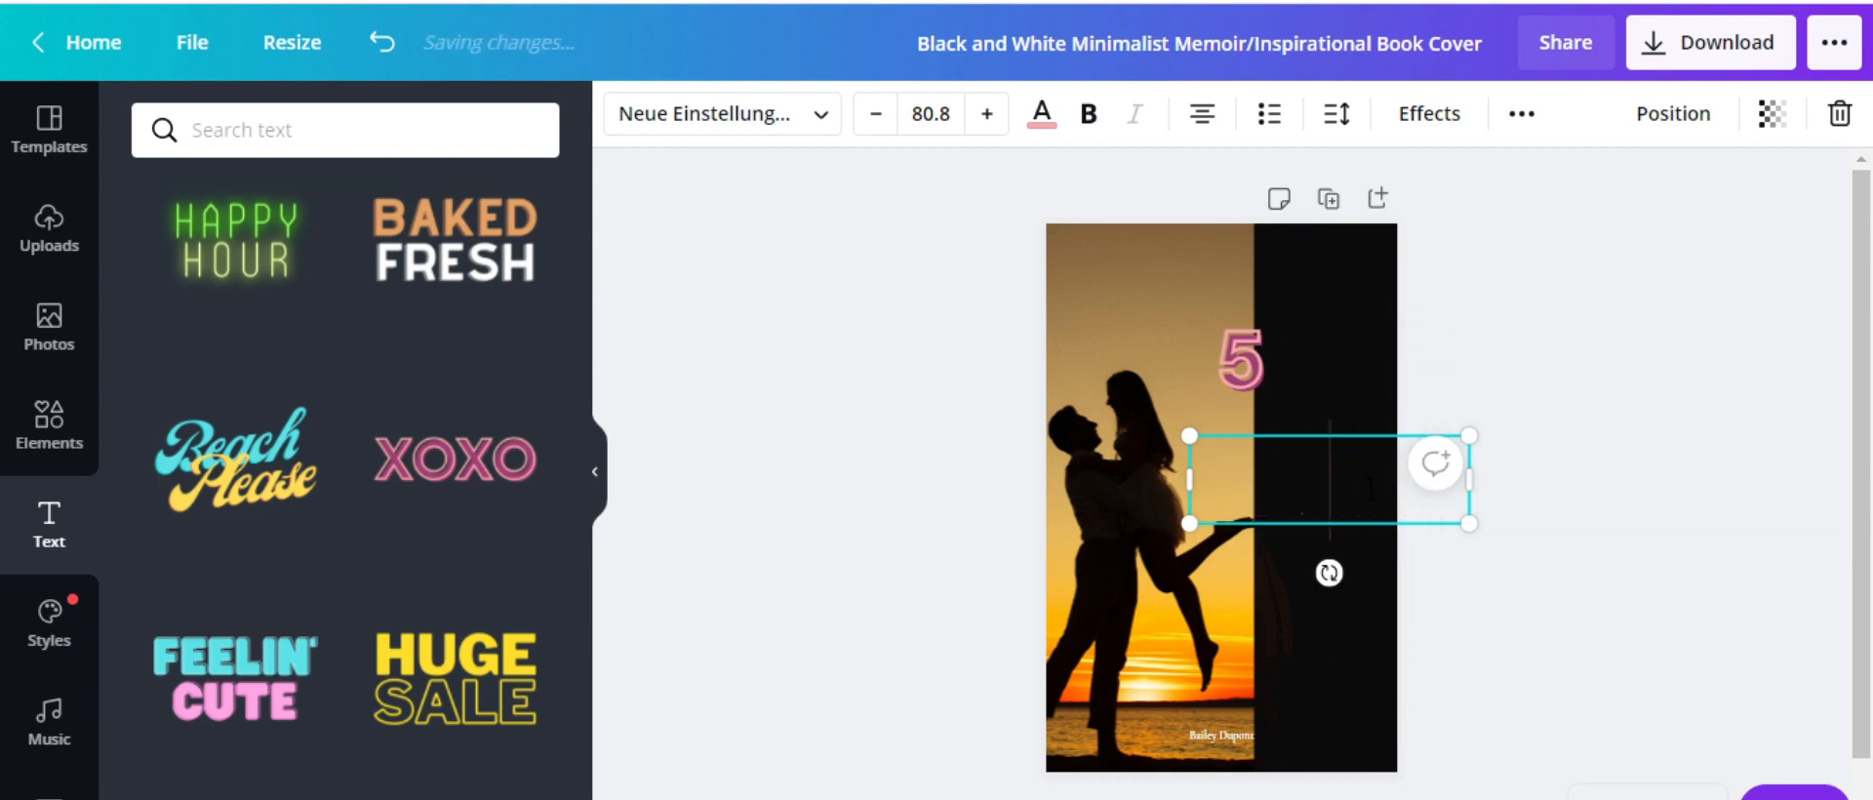
{"action": "type", "text": "LOBE"}
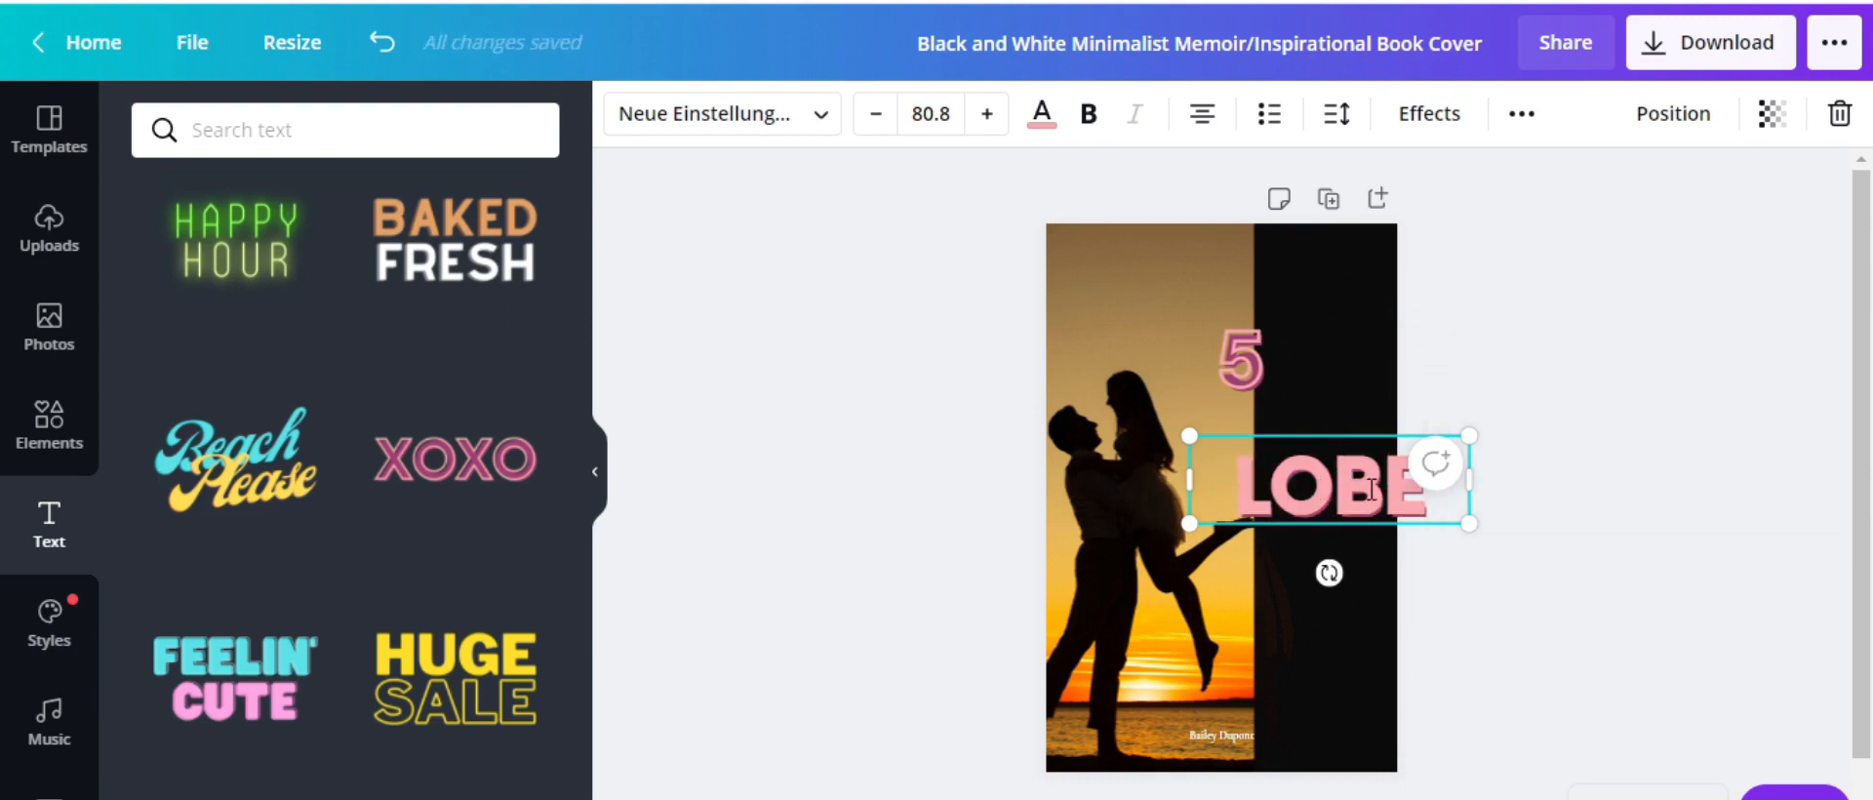
{"action": "key", "text": "BackSpace"}
{"action": "key", "text": "BackSpace"}
{"action": "type", "text": "VE"}
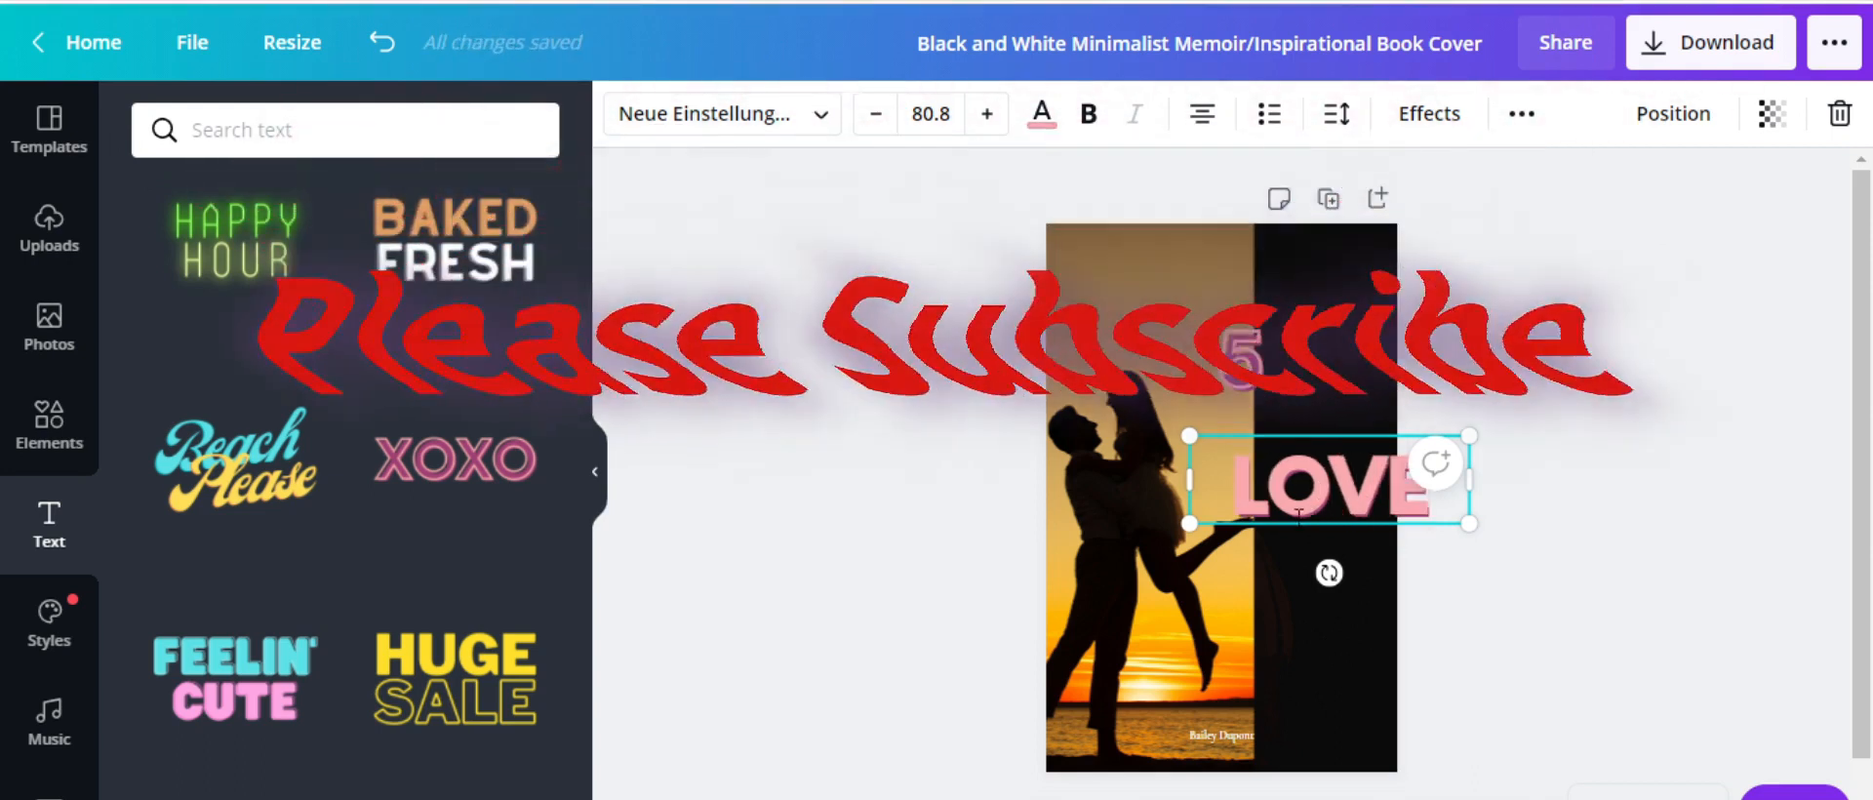
{"action": "left_click", "coordinate": [458, 466]}
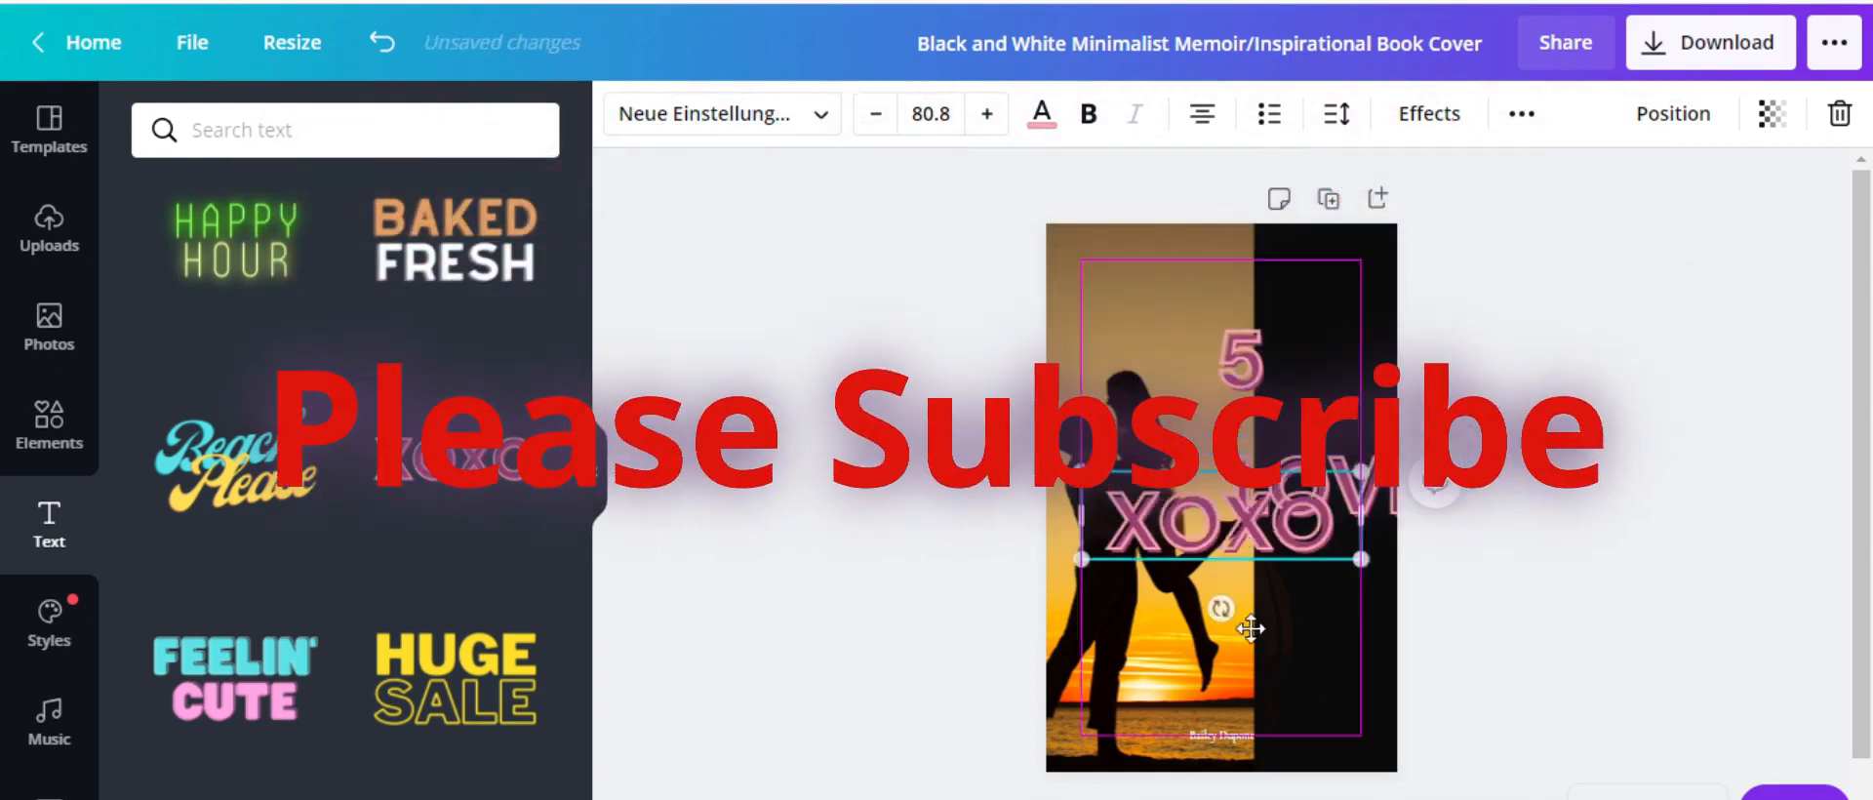
Move the new XOXO text down and retype it as LANGUAGES
{"action": "left_click_drag", "start_coordinate": [1251, 629], "coordinate": [1327, 683]}
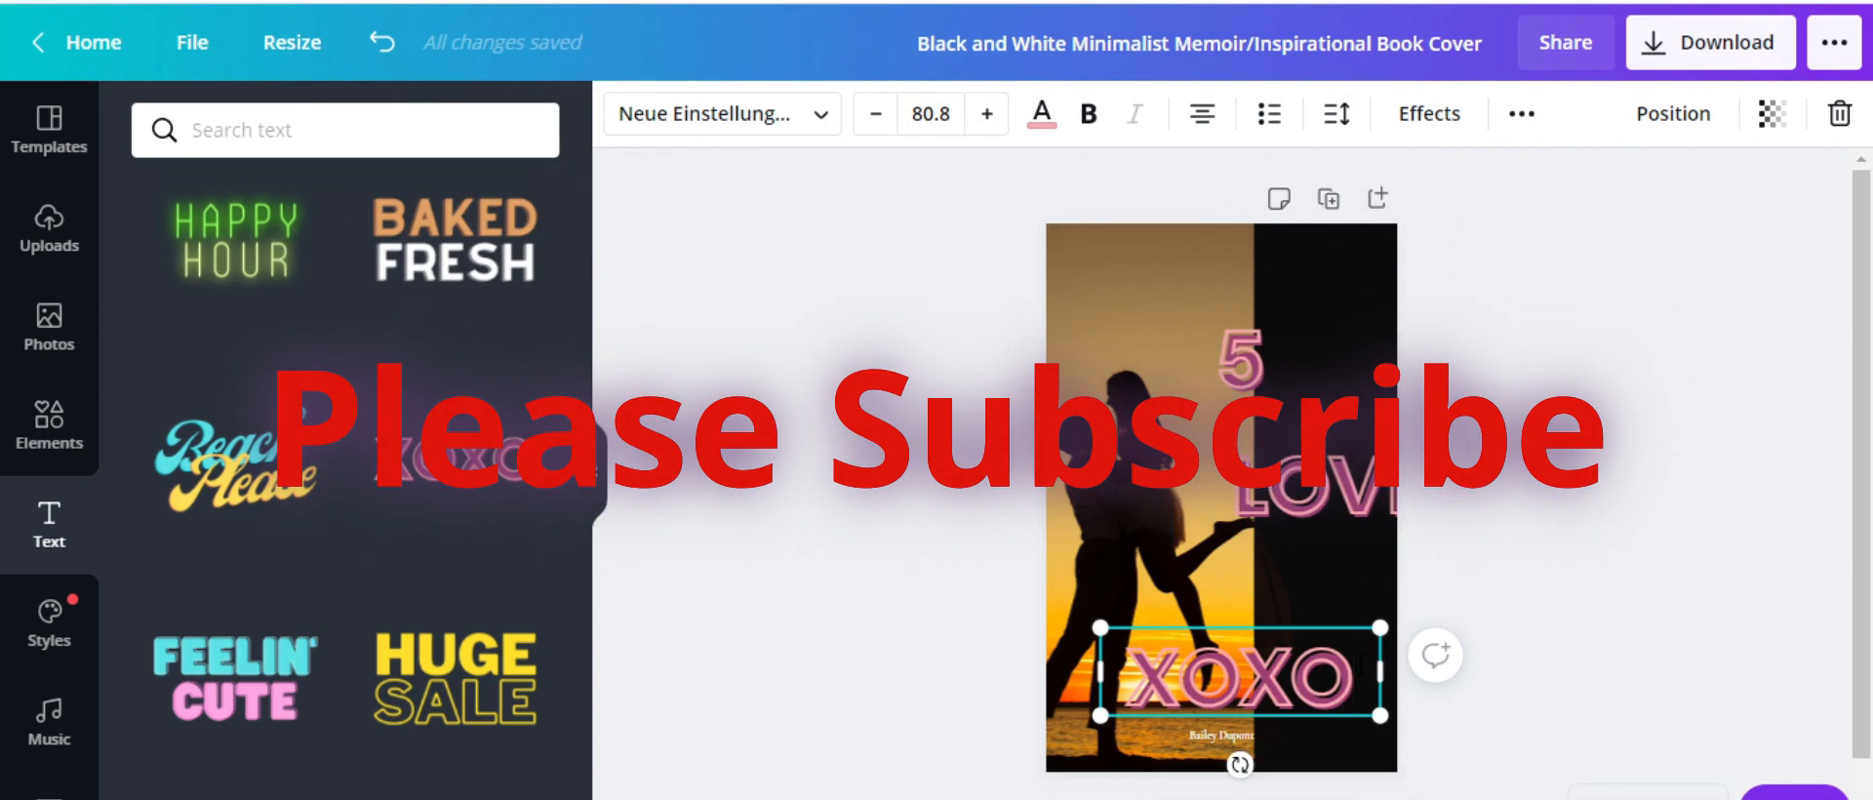
{"action": "key", "text": "BackSpace"}
{"action": "key", "text": "BackSpace"}
{"action": "key", "text": "BackSpace"}
{"action": "key", "text": "BackSpace"}
{"action": "type", "text": "LANGUAGES"}
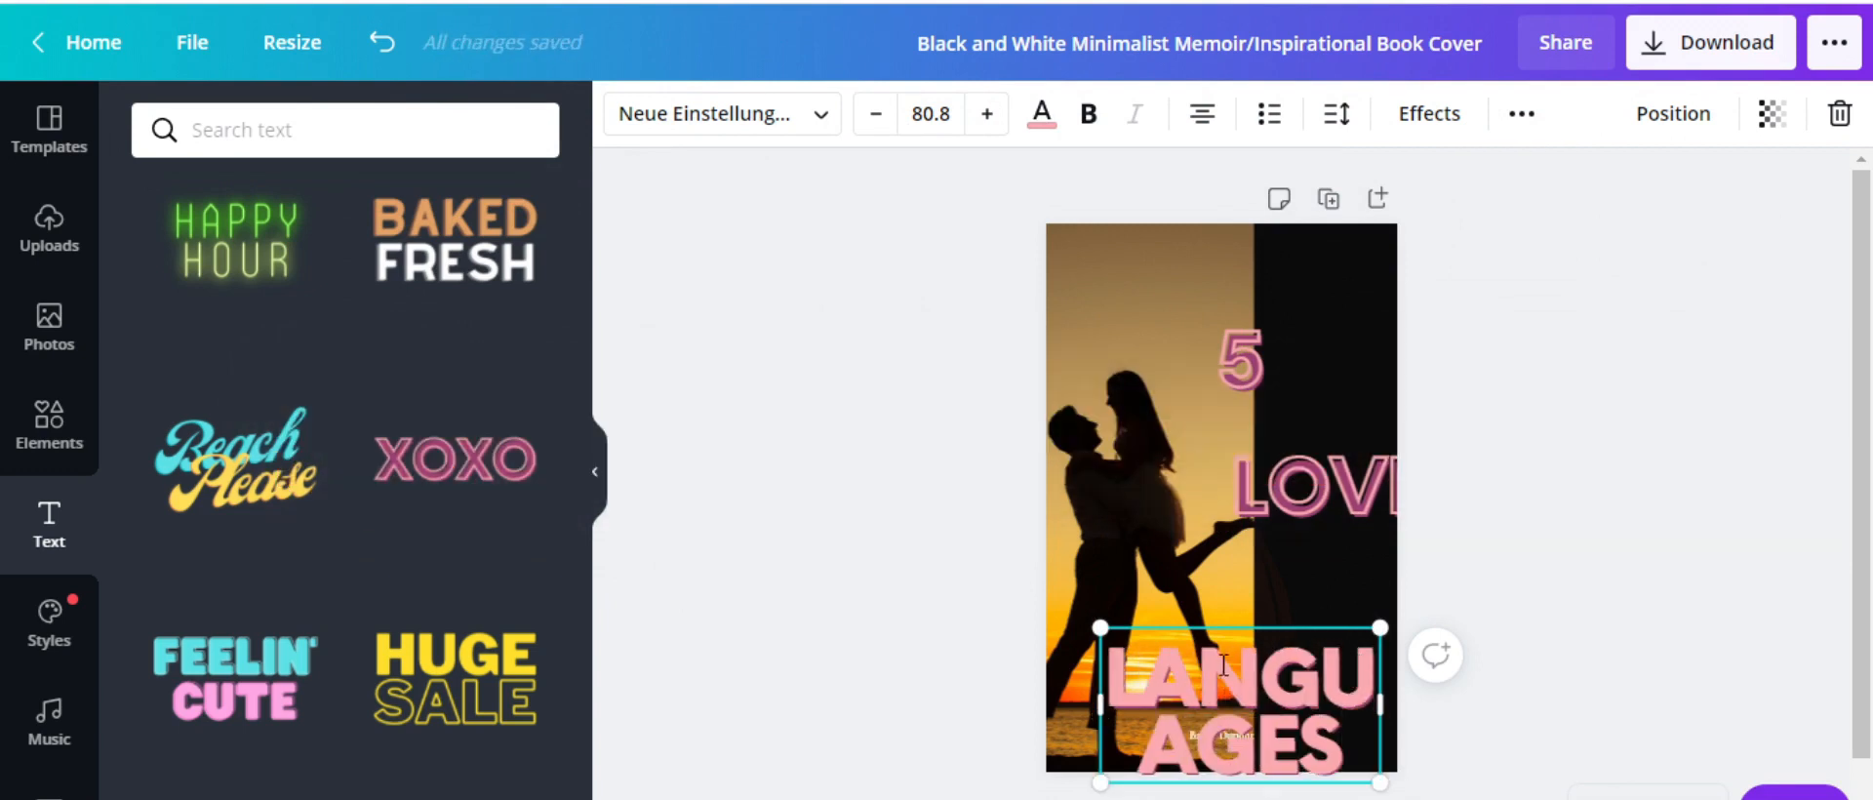
Set LANGUAGES to size 32 and move it onto the black strip under LOVE
{"action": "left_click_drag", "start_coordinate": [1339, 754], "coordinate": [1123, 653]}
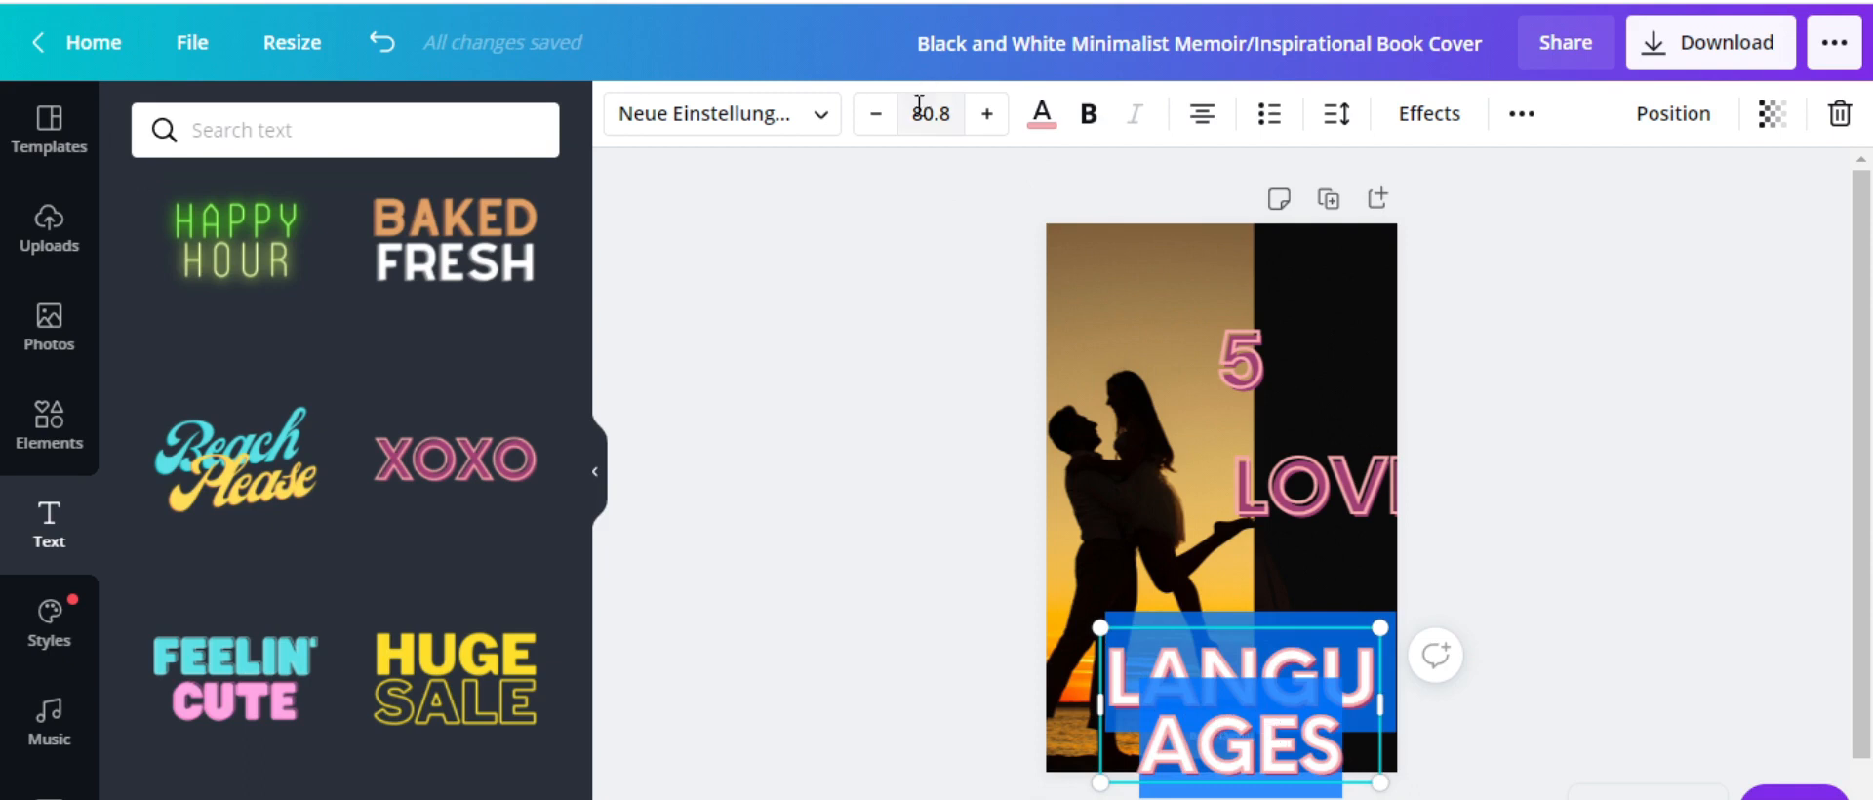
{"action": "left_click", "coordinate": [948, 125]}
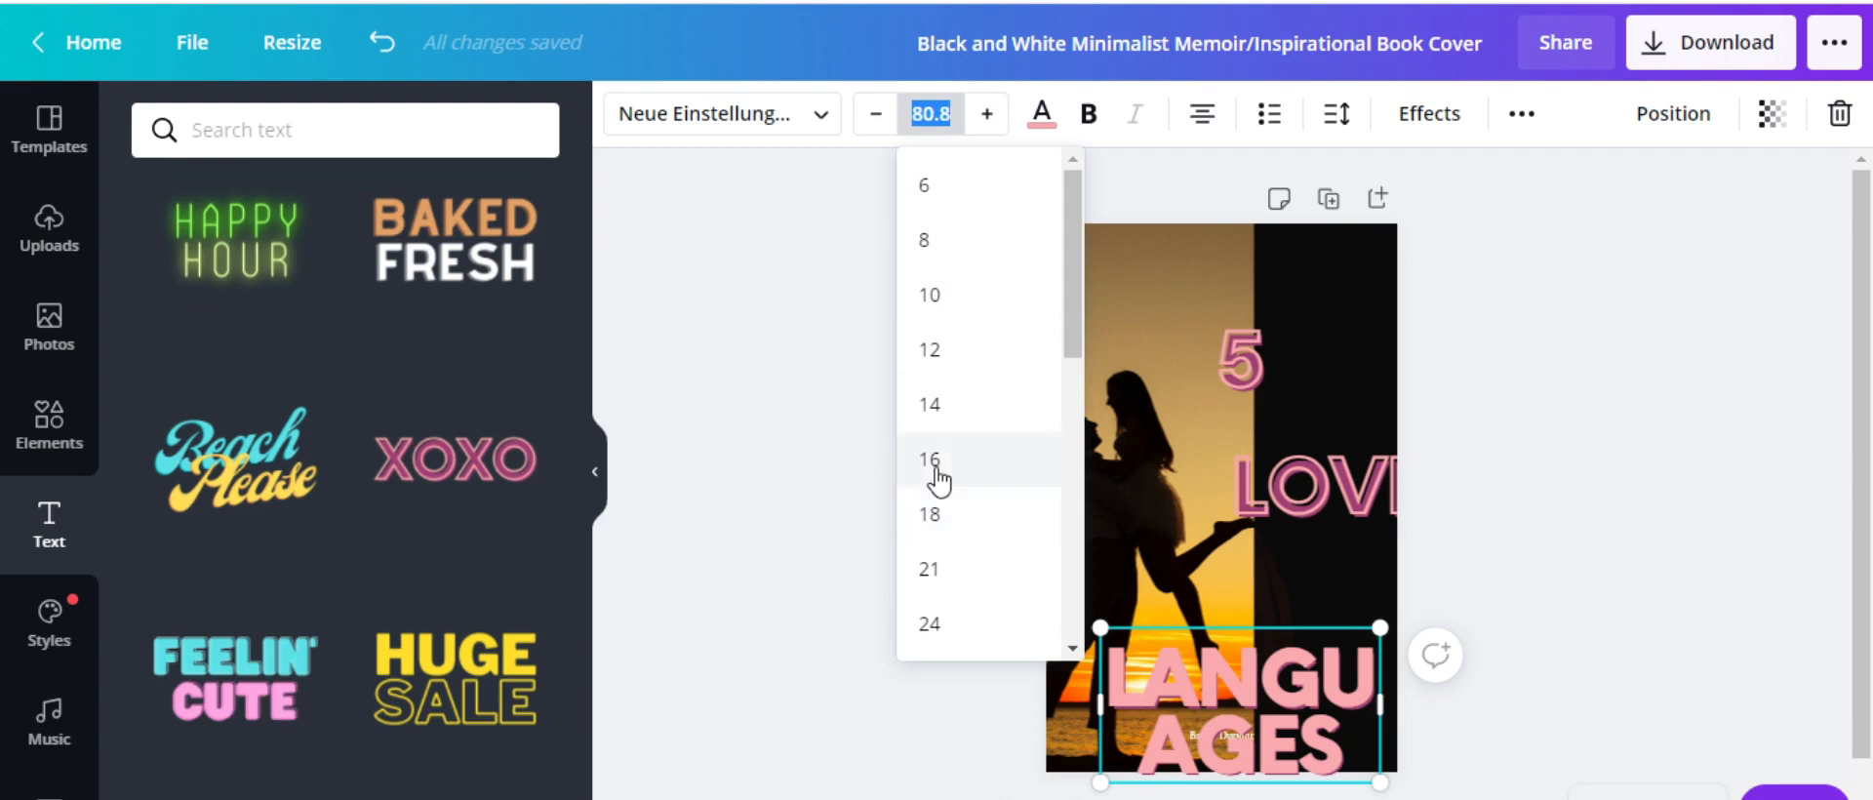
{"action": "left_click", "coordinate": [951, 574]}
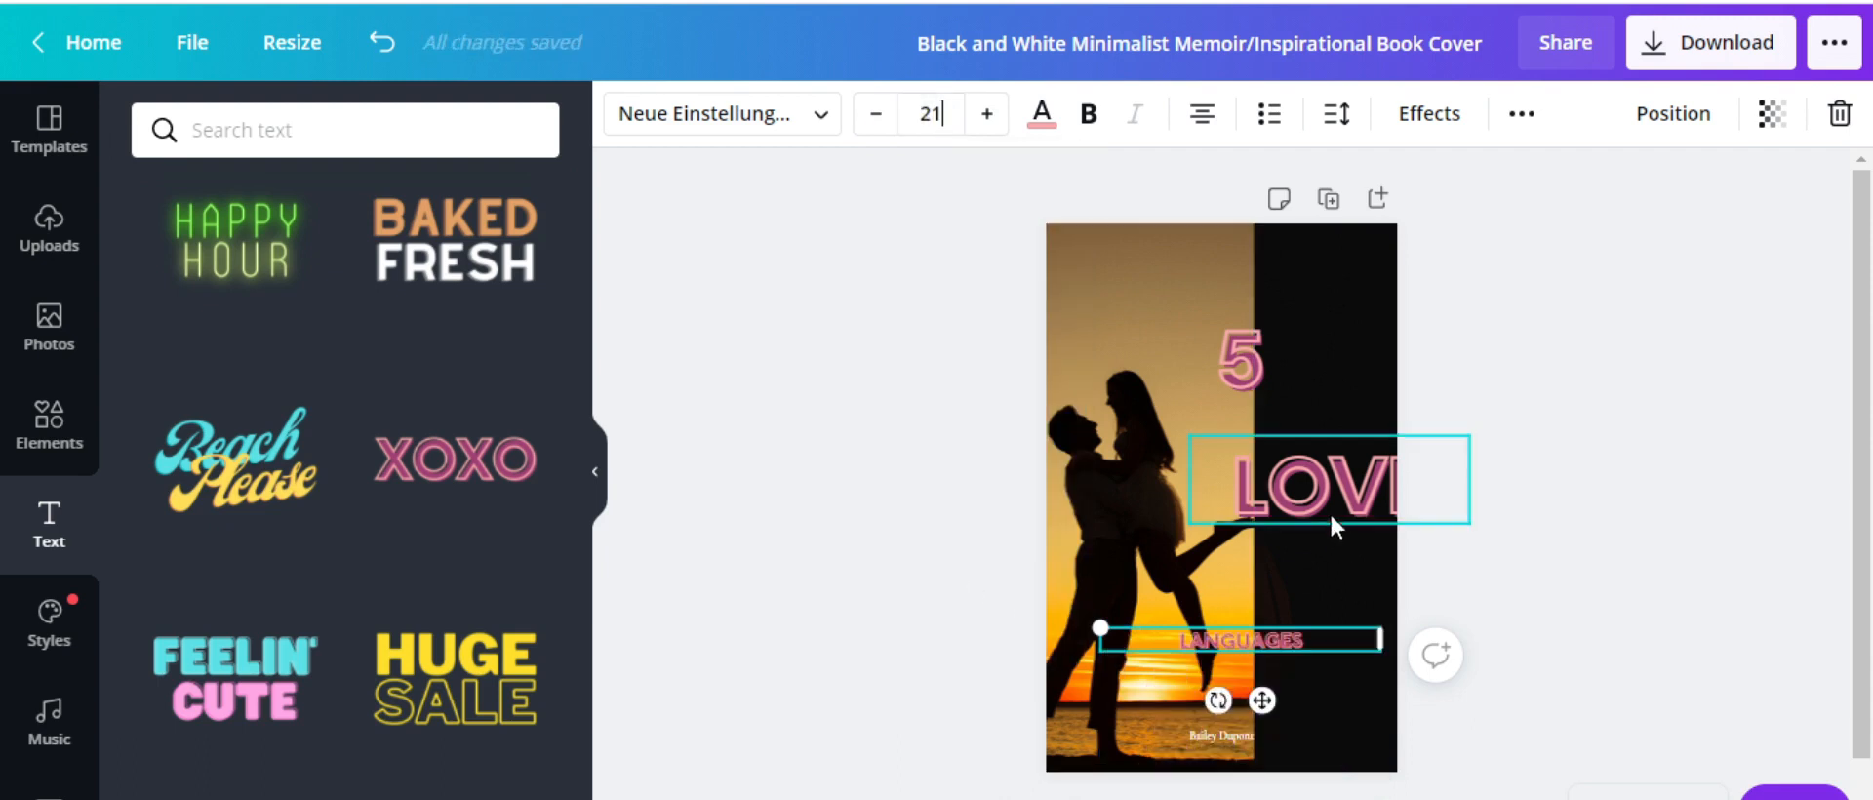
{"action": "left_click", "coordinate": [944, 113]}
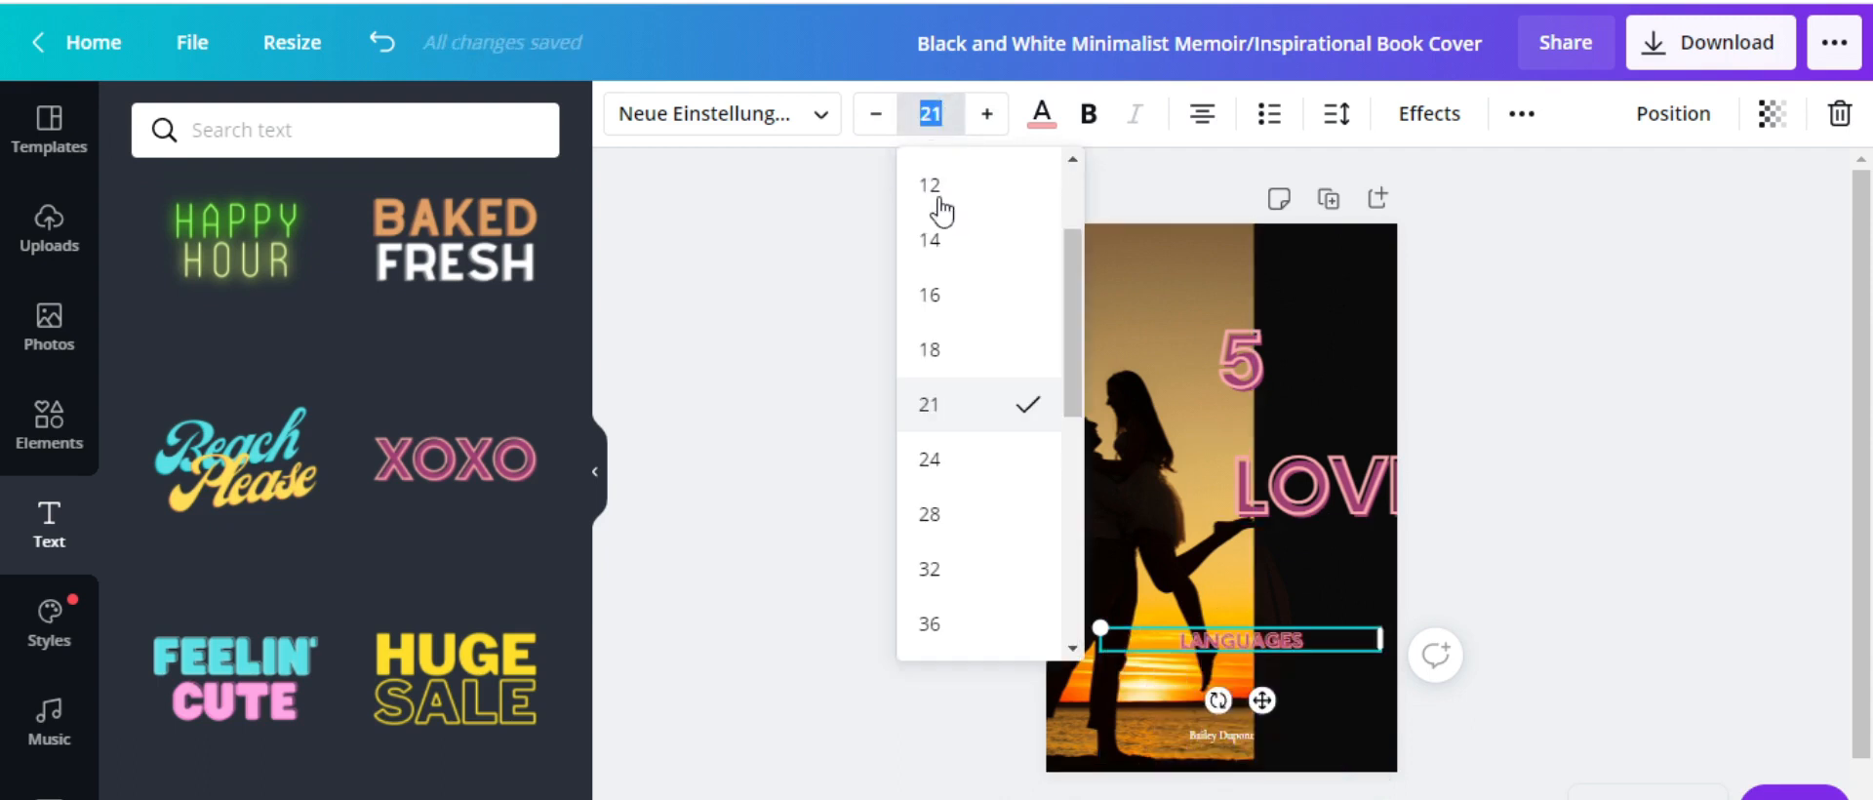
{"action": "left_click", "coordinate": [945, 569]}
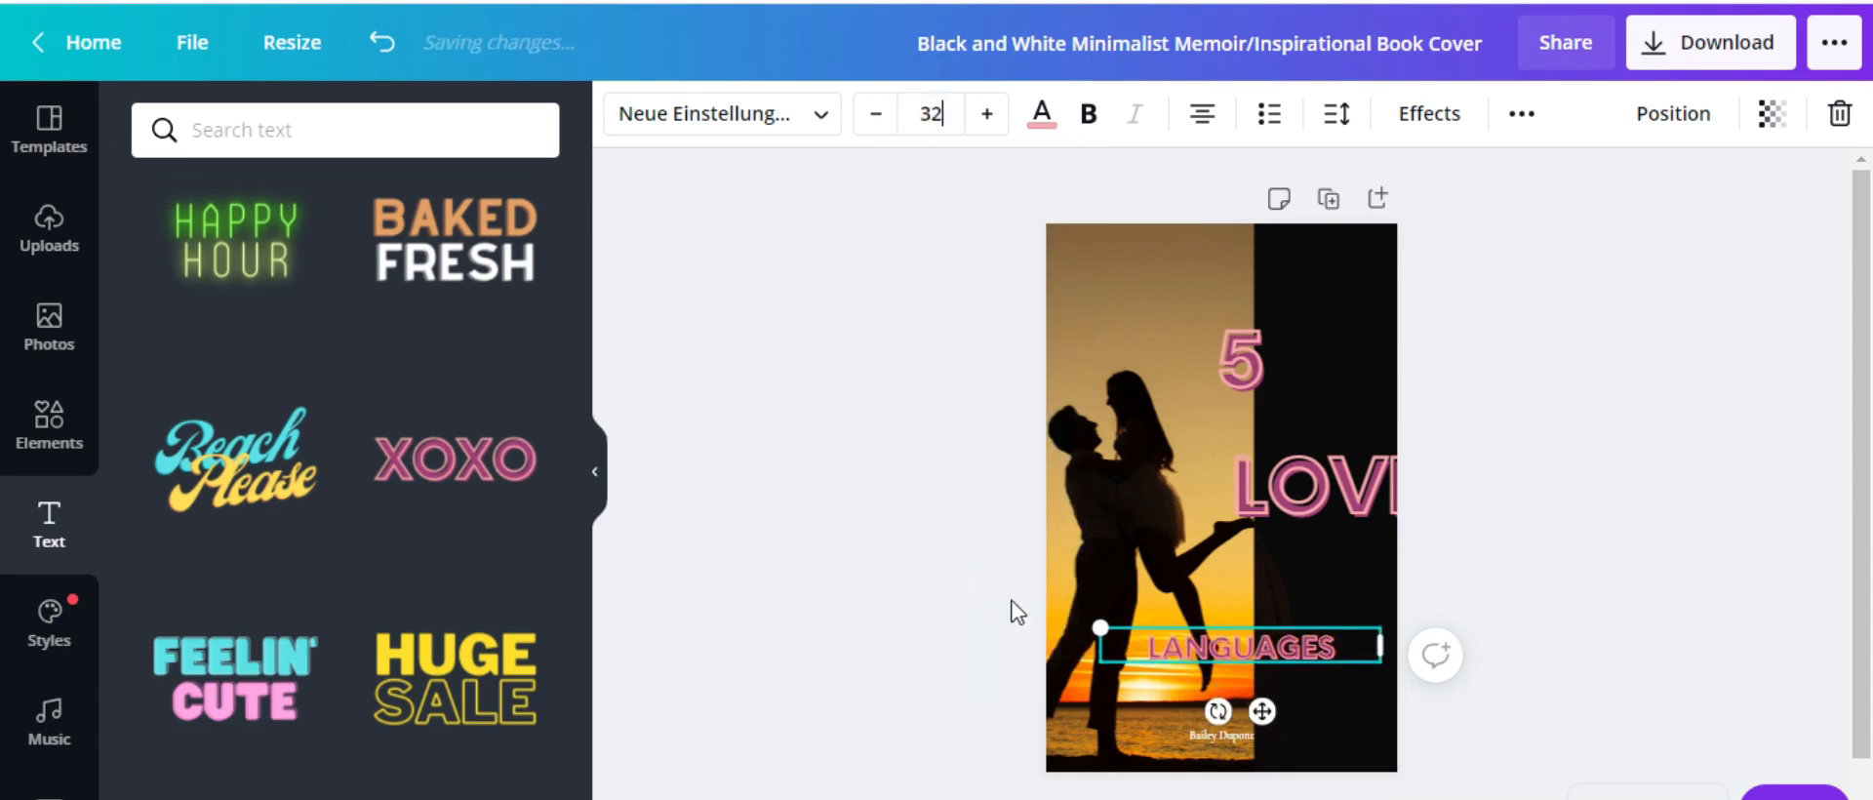
{"action": "left_click", "coordinate": [1590, 604]}
{"action": "left_click_drag", "start_coordinate": [1279, 640], "coordinate": [1355, 576]}
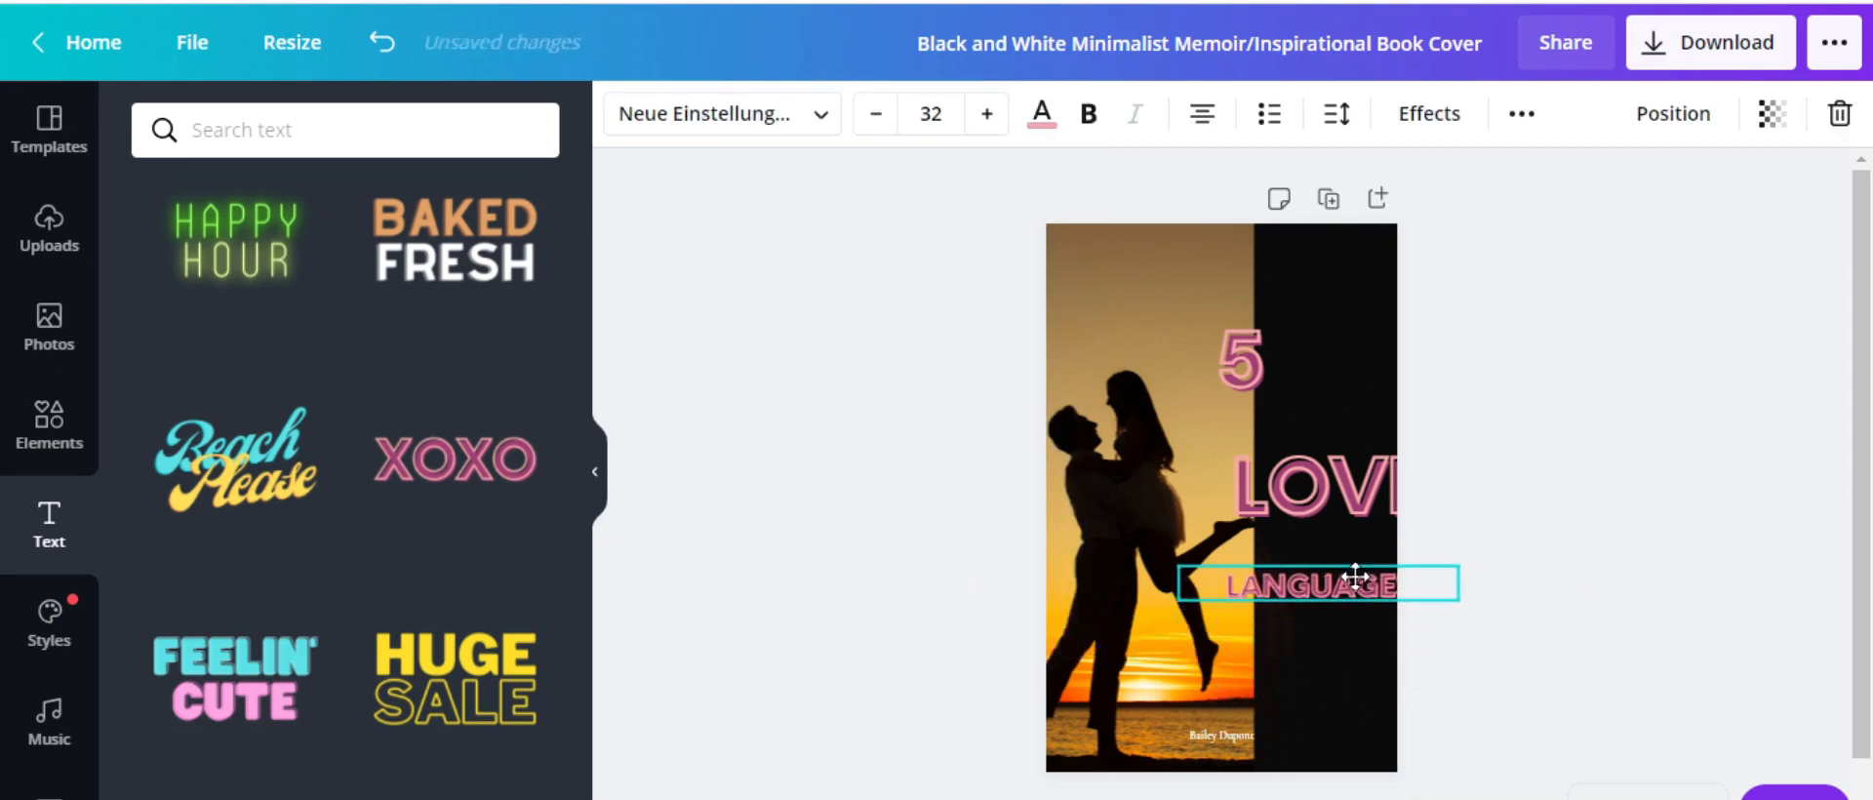
Shrink LANGUAGES, shift LOVE and the 5 onto the black strip, and delete the author name
{"action": "left_click_drag", "start_coordinate": [1178, 566], "coordinate": [1314, 594]}
{"action": "left_click_drag", "start_coordinate": [1338, 499], "coordinate": [1293, 468]}
{"action": "left_click", "coordinate": [1241, 355]}
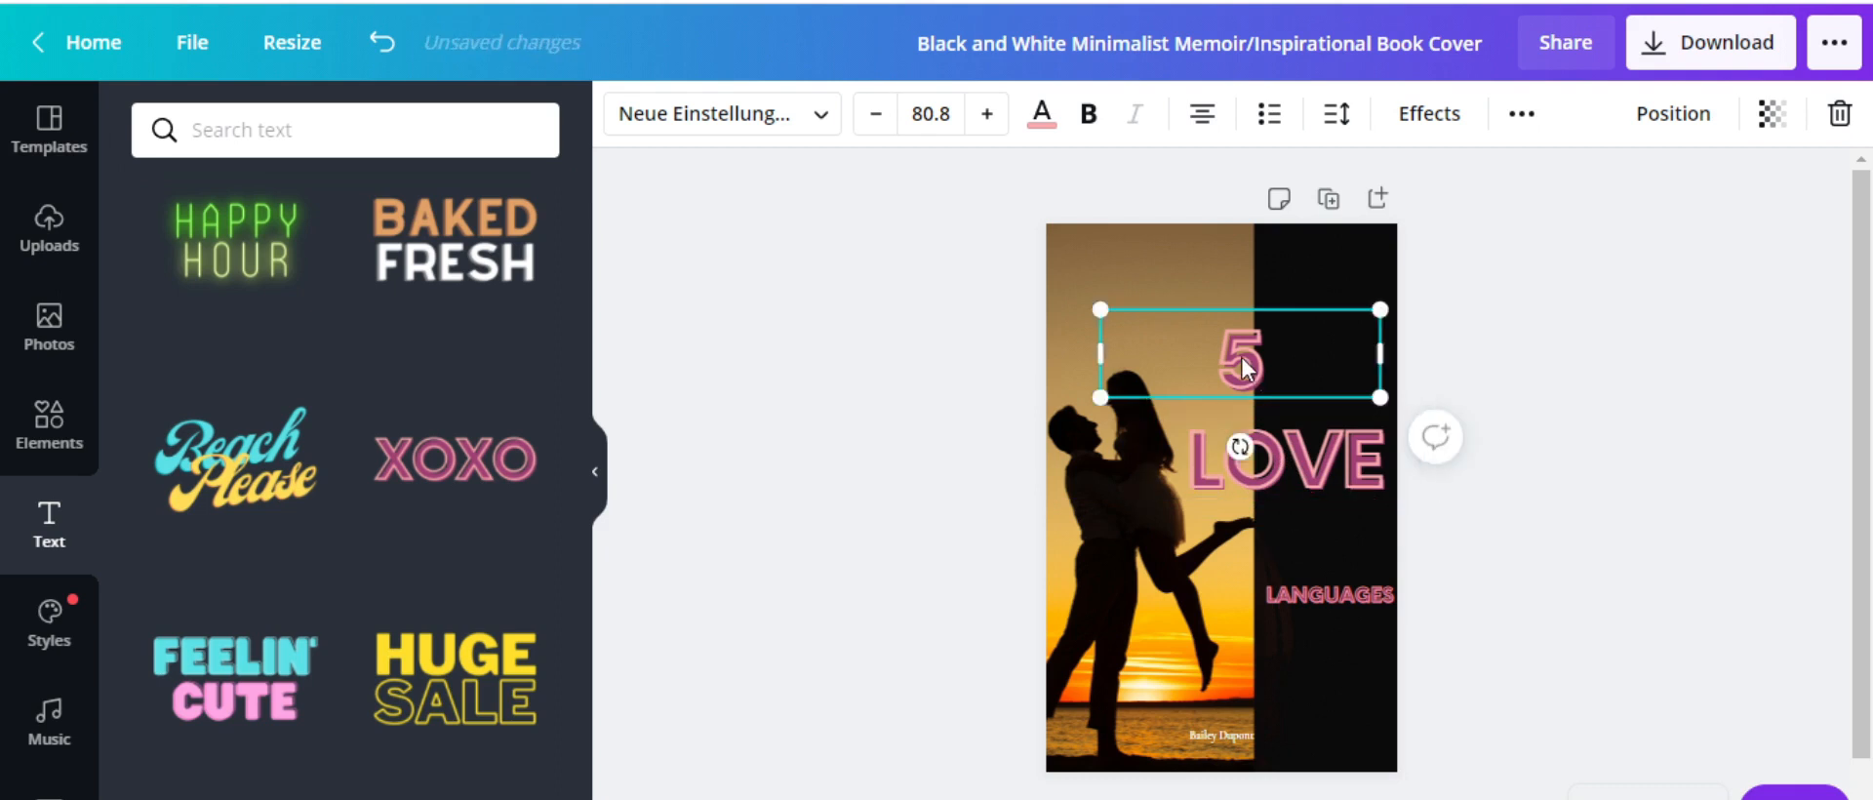
{"action": "left_click_drag", "start_coordinate": [1241, 355], "coordinate": [1314, 303]}
{"action": "left_click", "coordinate": [1508, 462]}
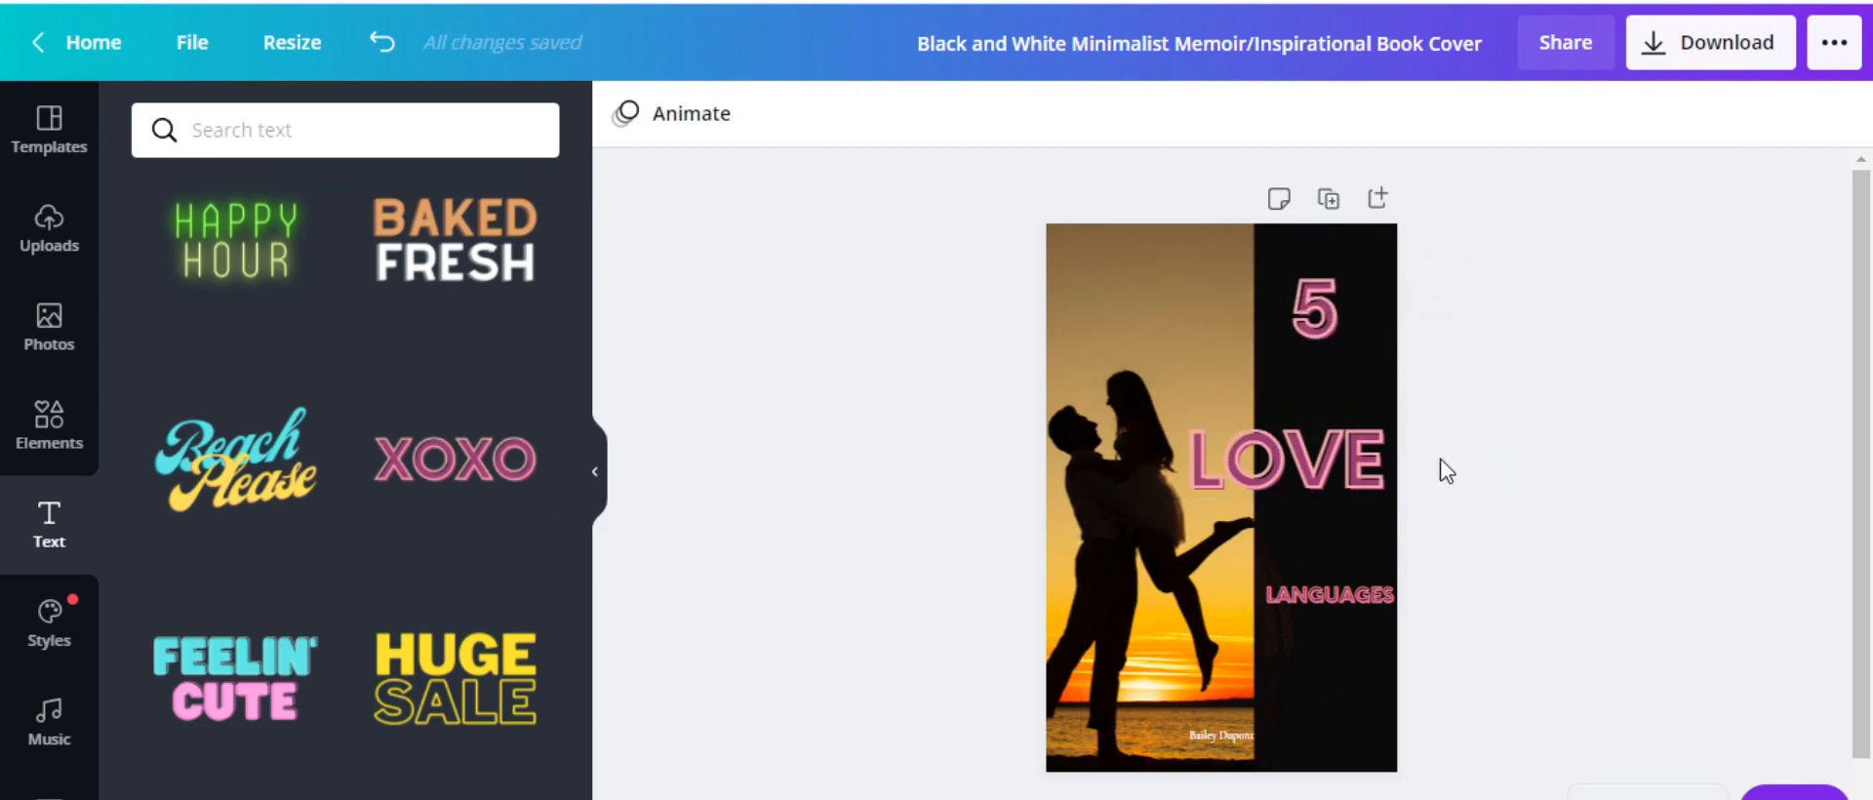
{"action": "left_click", "coordinate": [1239, 735]}
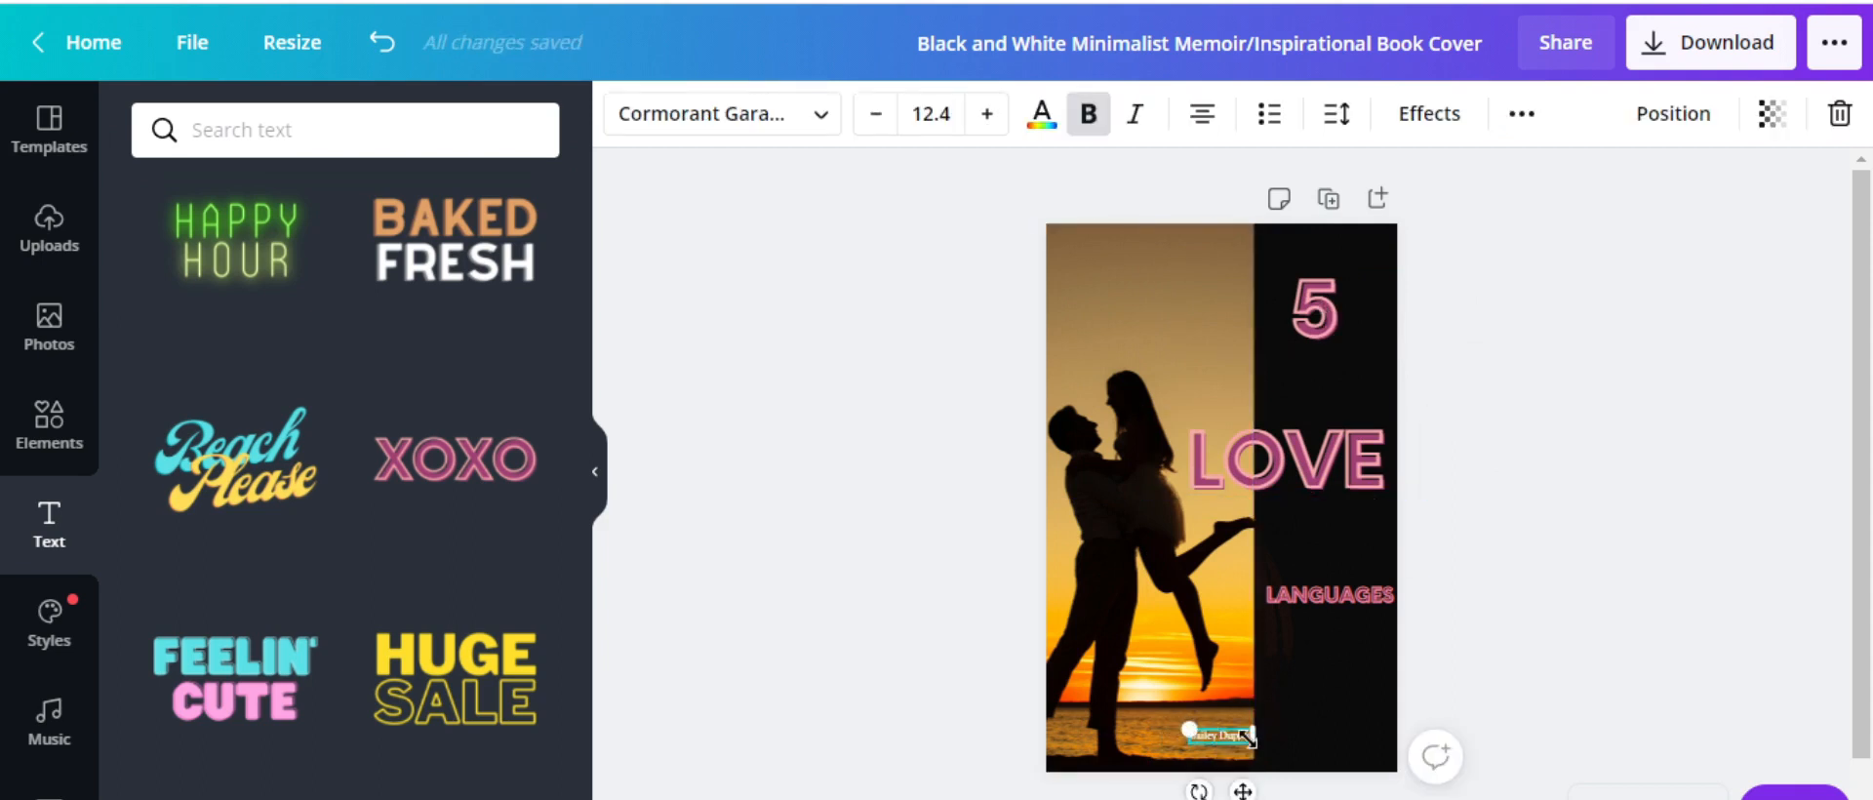
{"action": "key", "text": "Delete"}
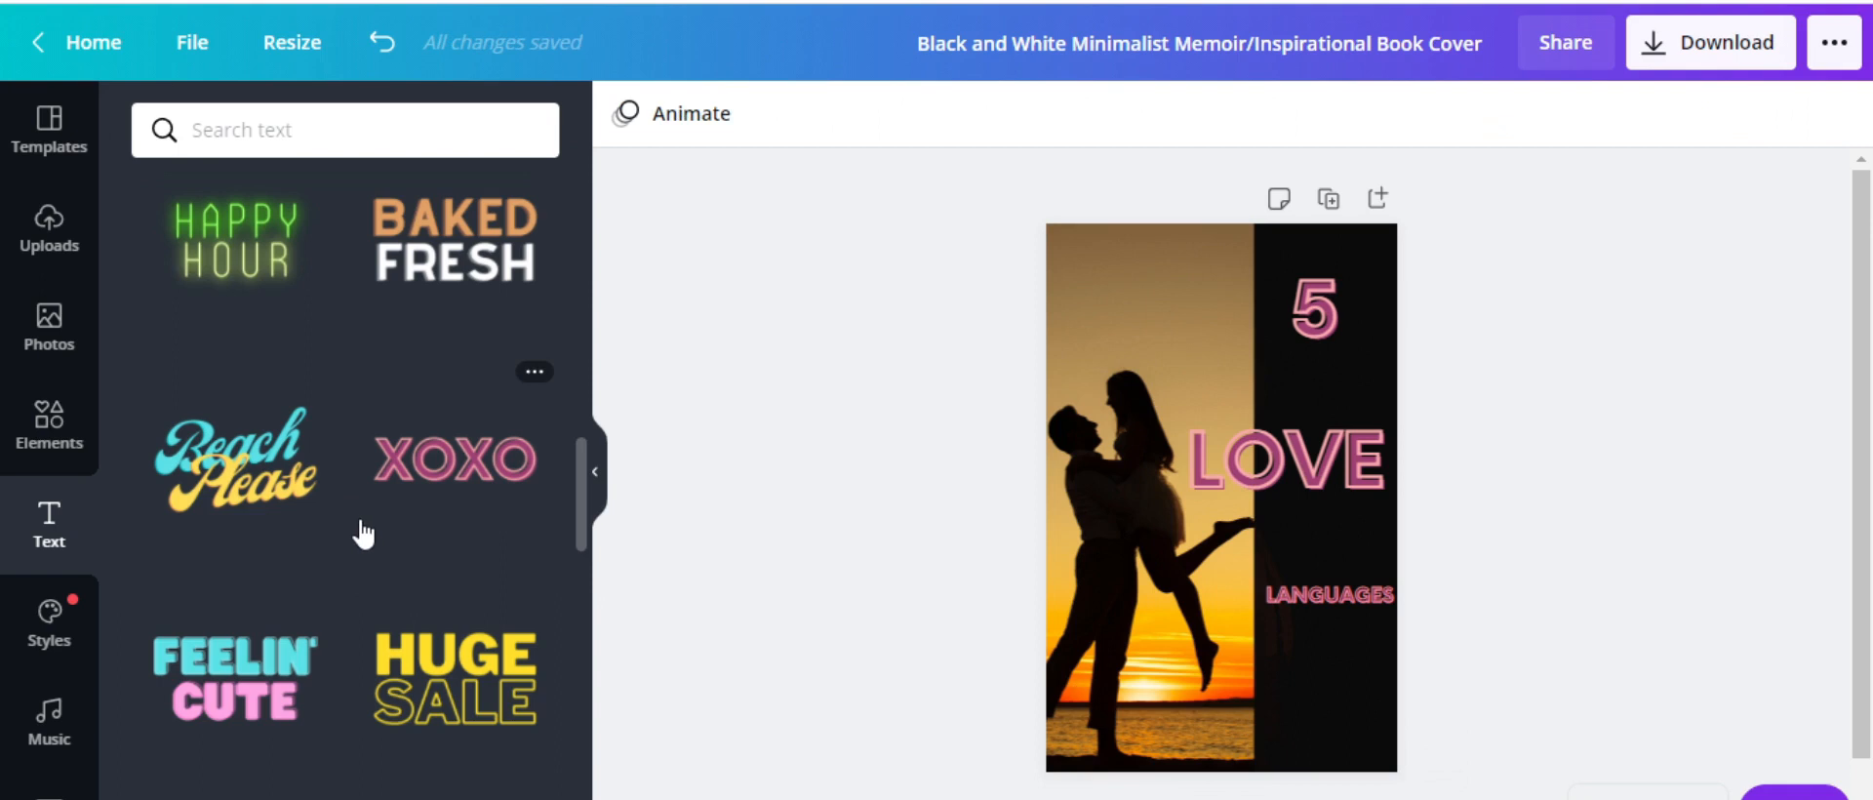
{"action": "scroll", "coordinate": [389, 427], "scroll_direction": "up", "scroll_amount": 8}
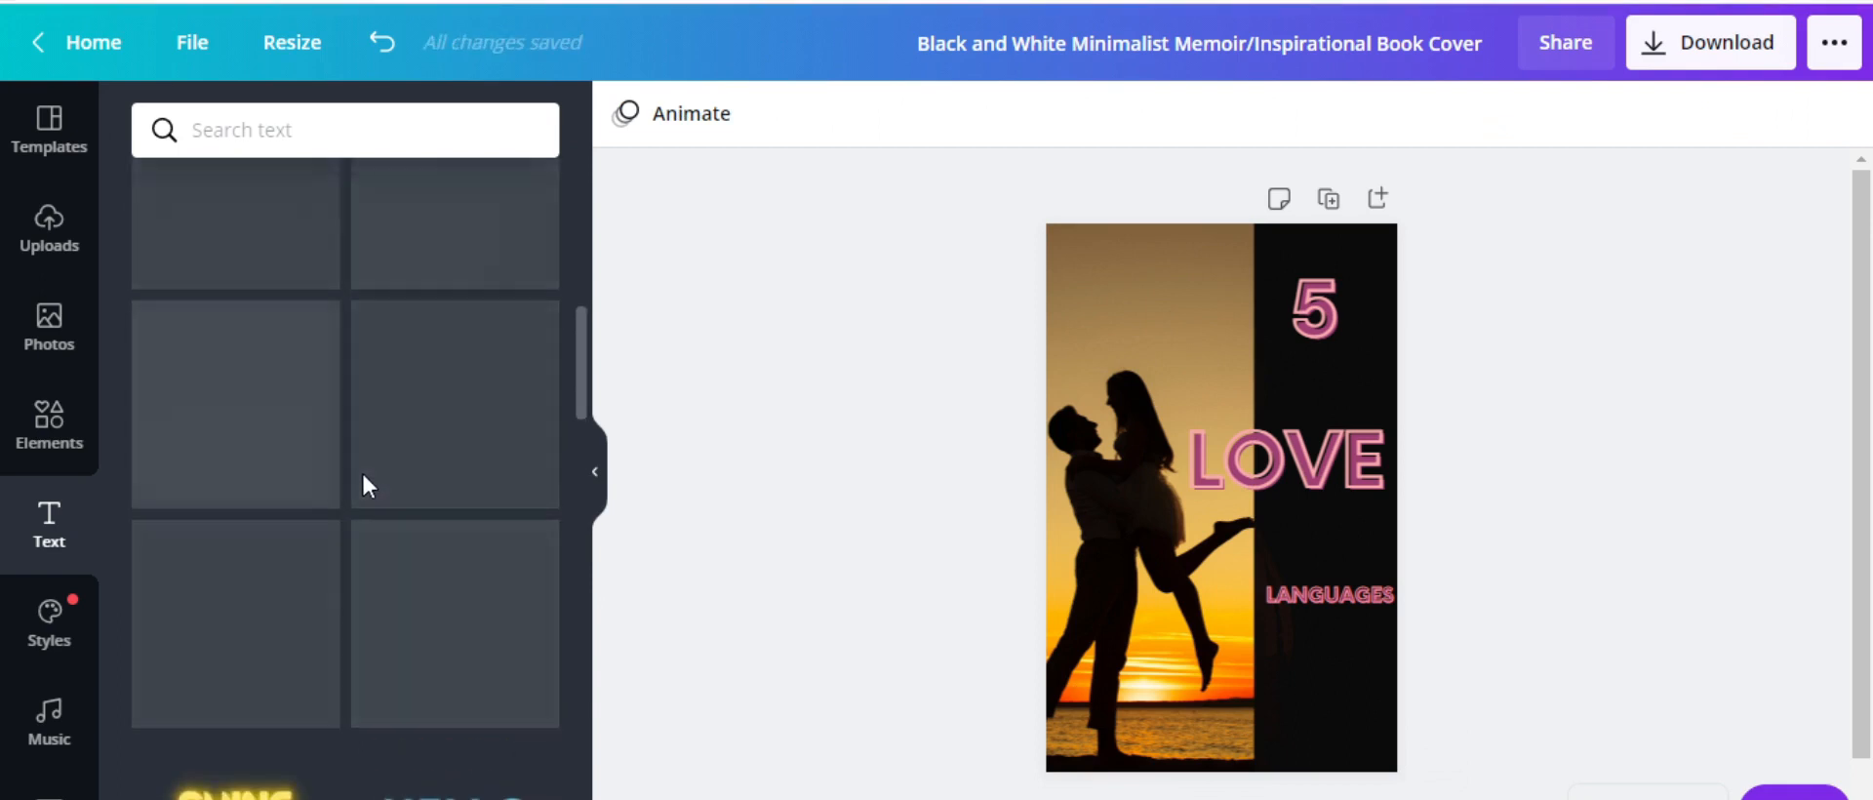
{"action": "scroll", "coordinate": [368, 478], "scroll_direction": "up", "scroll_amount": 4}
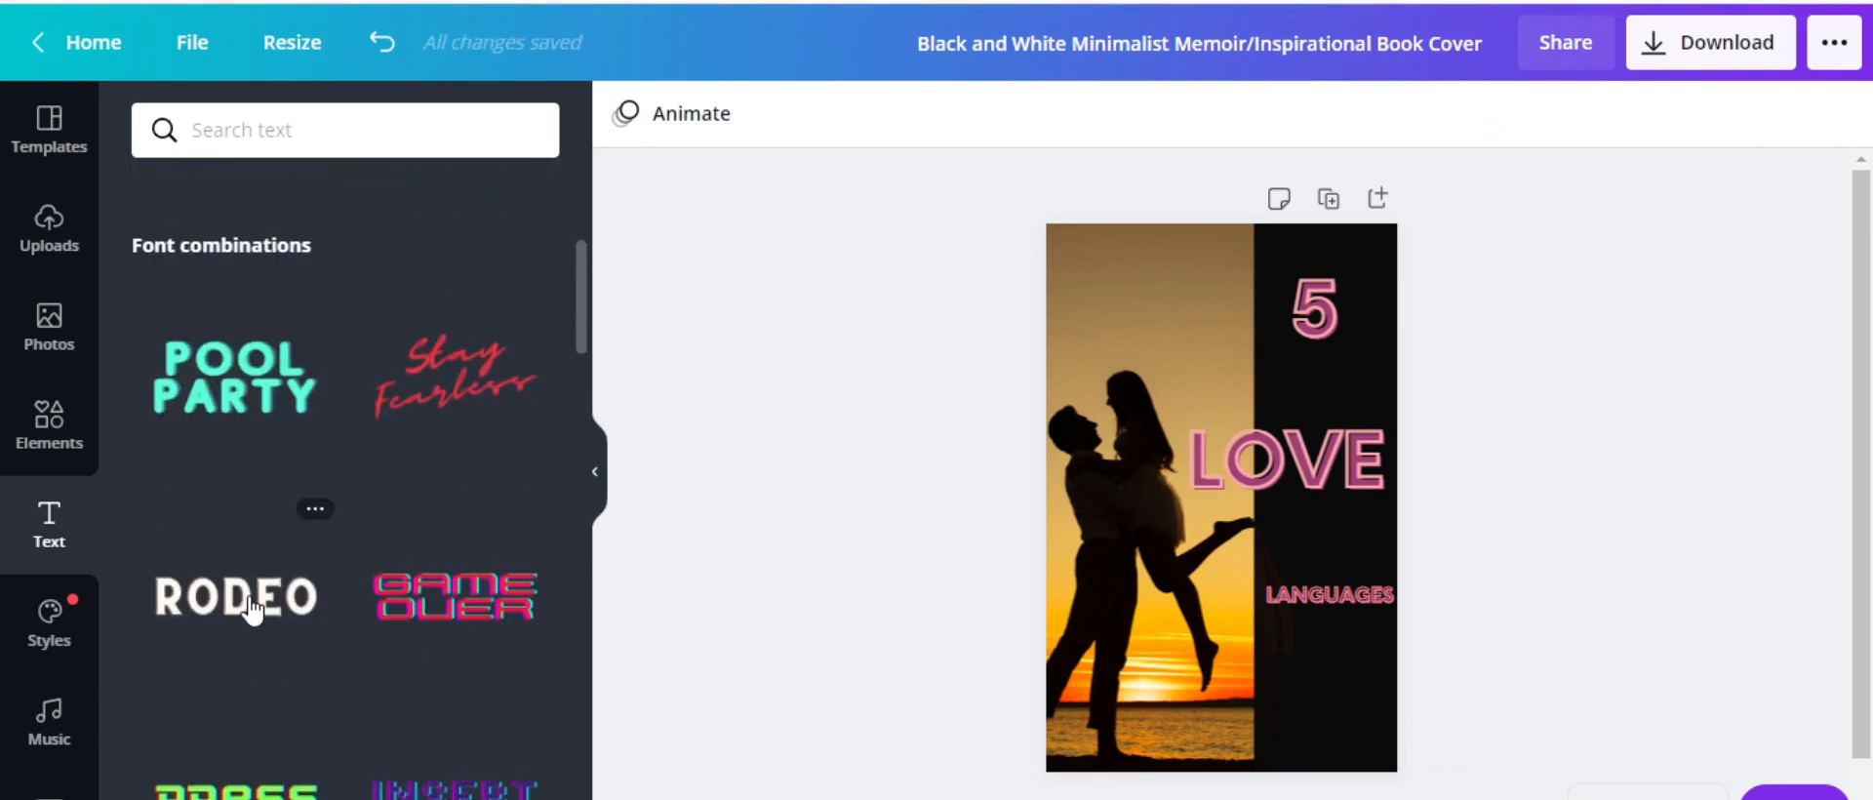
{"action": "scroll", "coordinate": [344, 568], "scroll_direction": "up", "scroll_amount": 5}
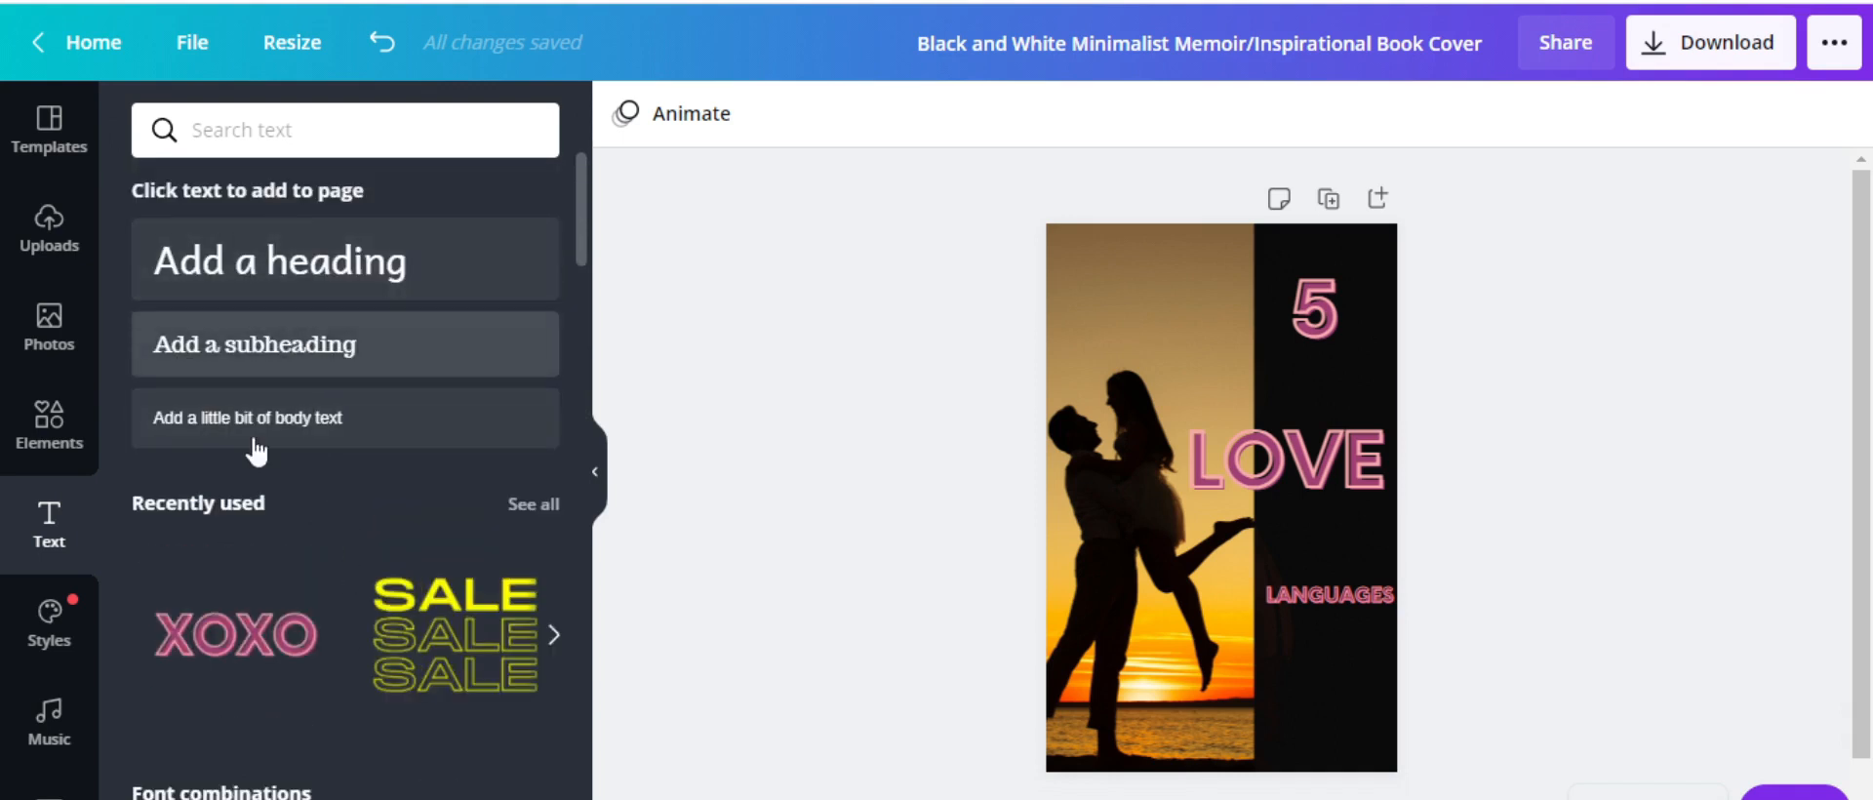
{"action": "scroll", "coordinate": [292, 649], "scroll_direction": "down", "scroll_amount": 10}
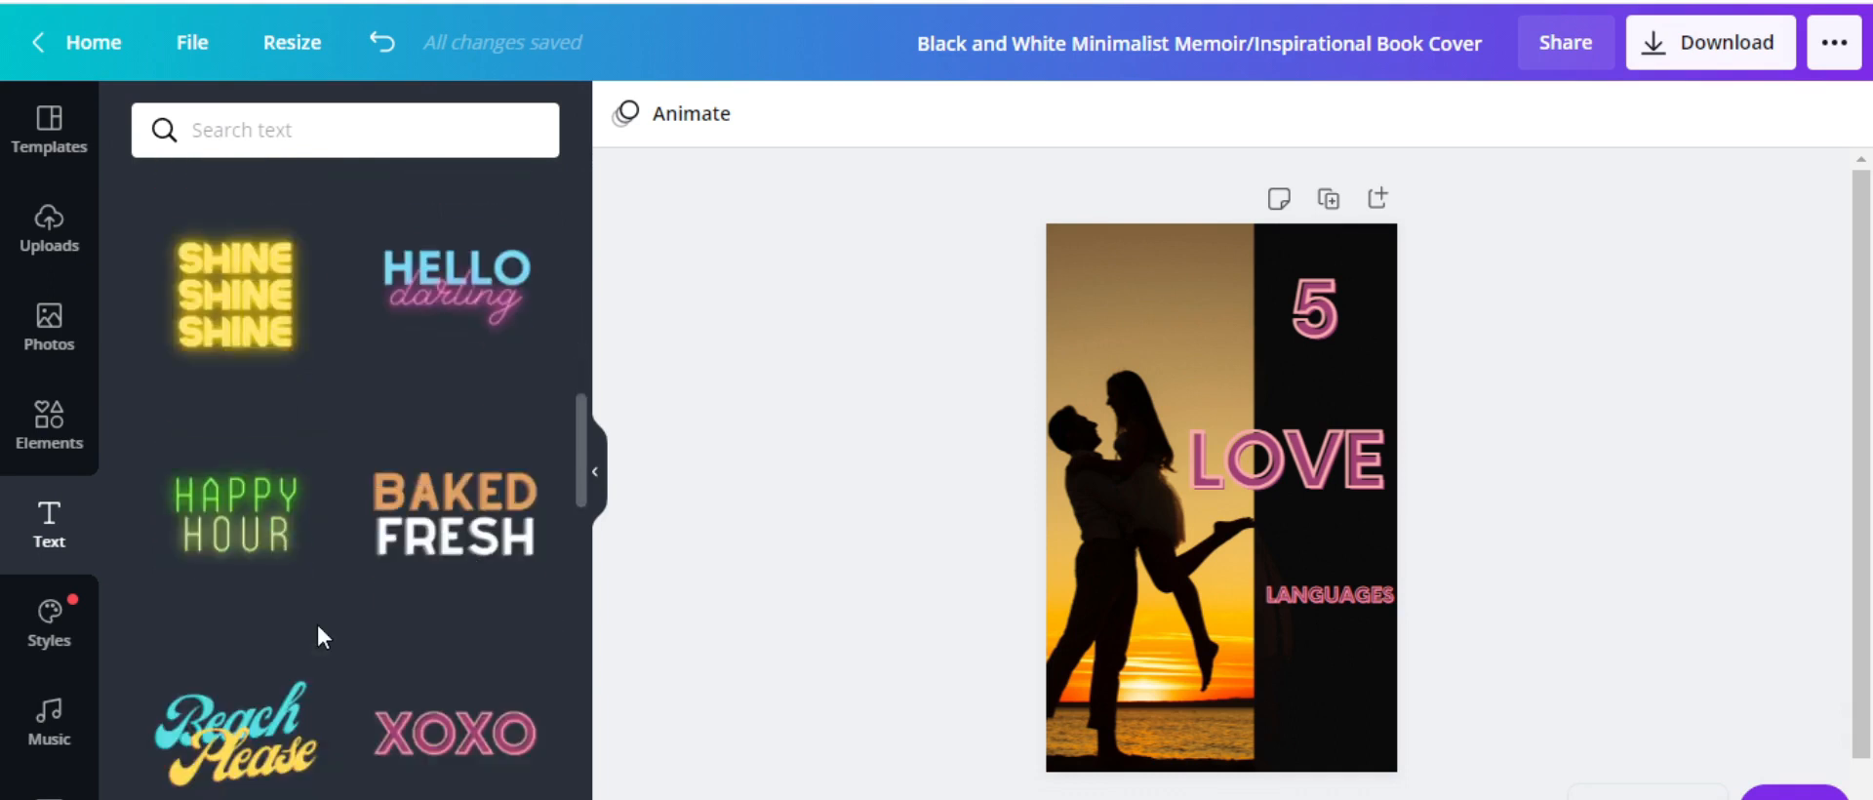
{"action": "scroll", "coordinate": [316, 622], "scroll_direction": "down", "scroll_amount": 4}
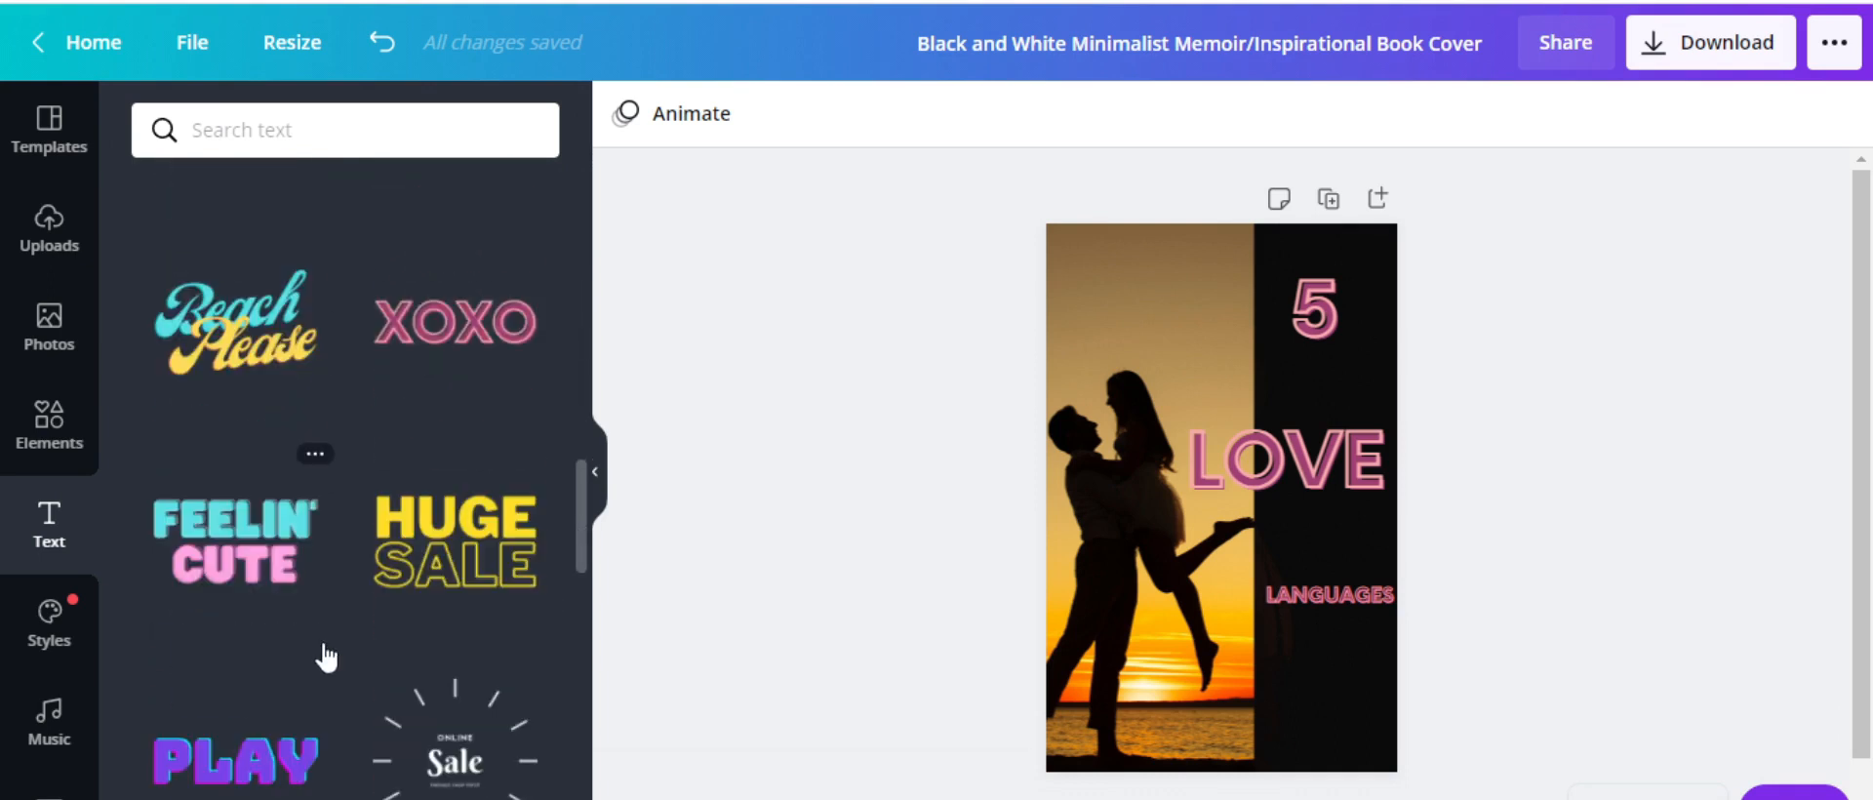
{"action": "scroll", "coordinate": [325, 659], "scroll_direction": "down", "scroll_amount": 10}
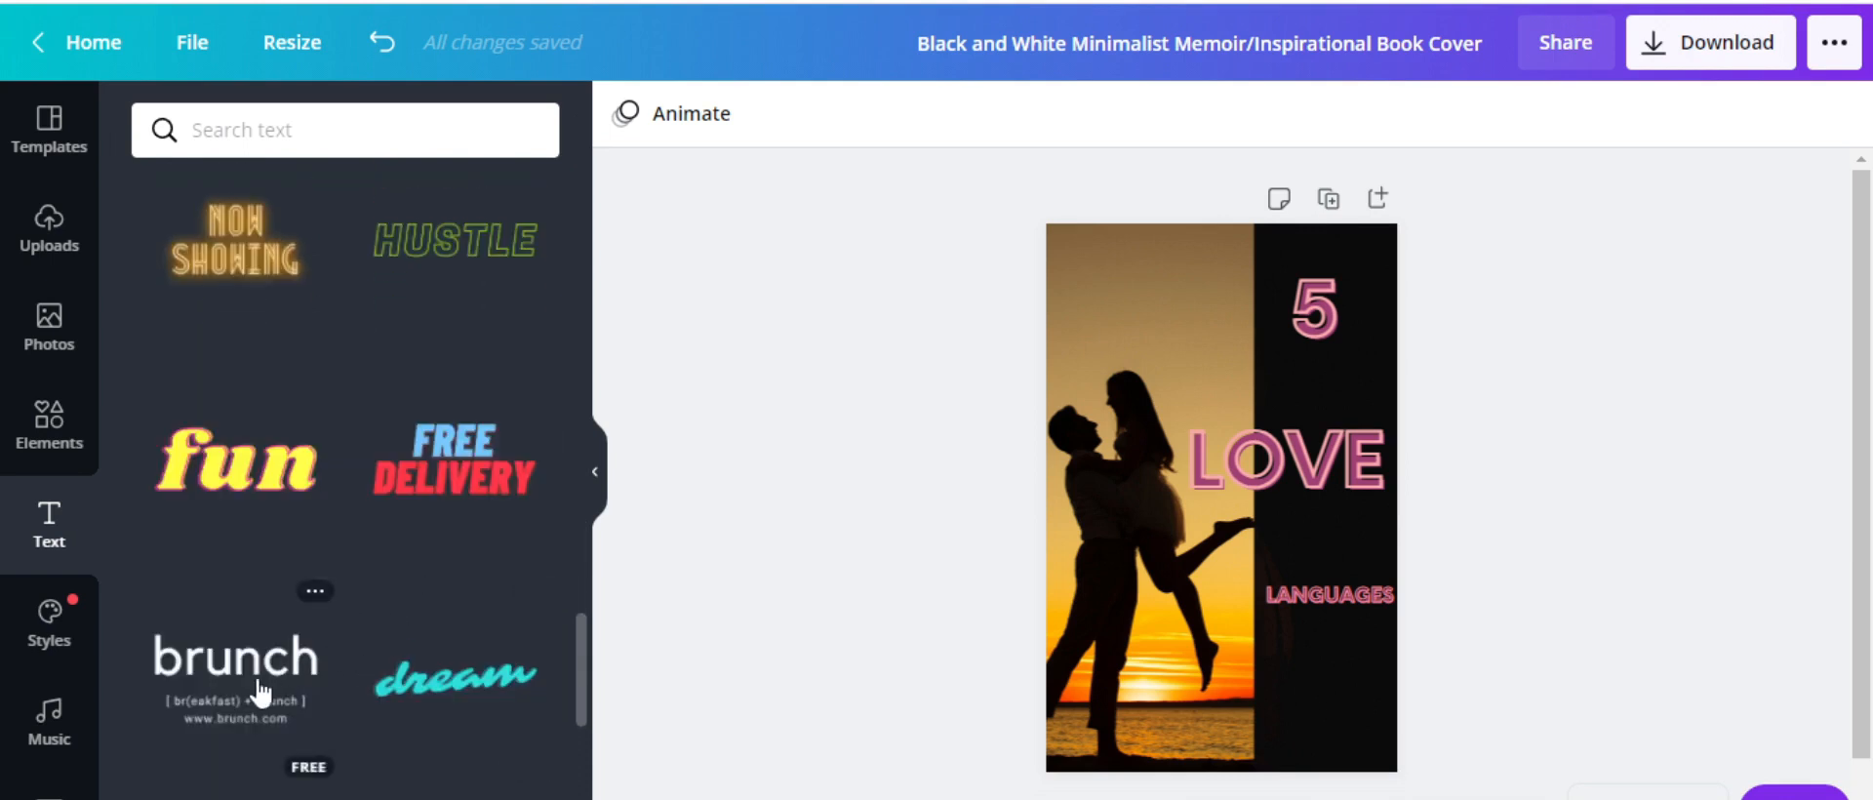
{"action": "left_click", "coordinate": [247, 476]}
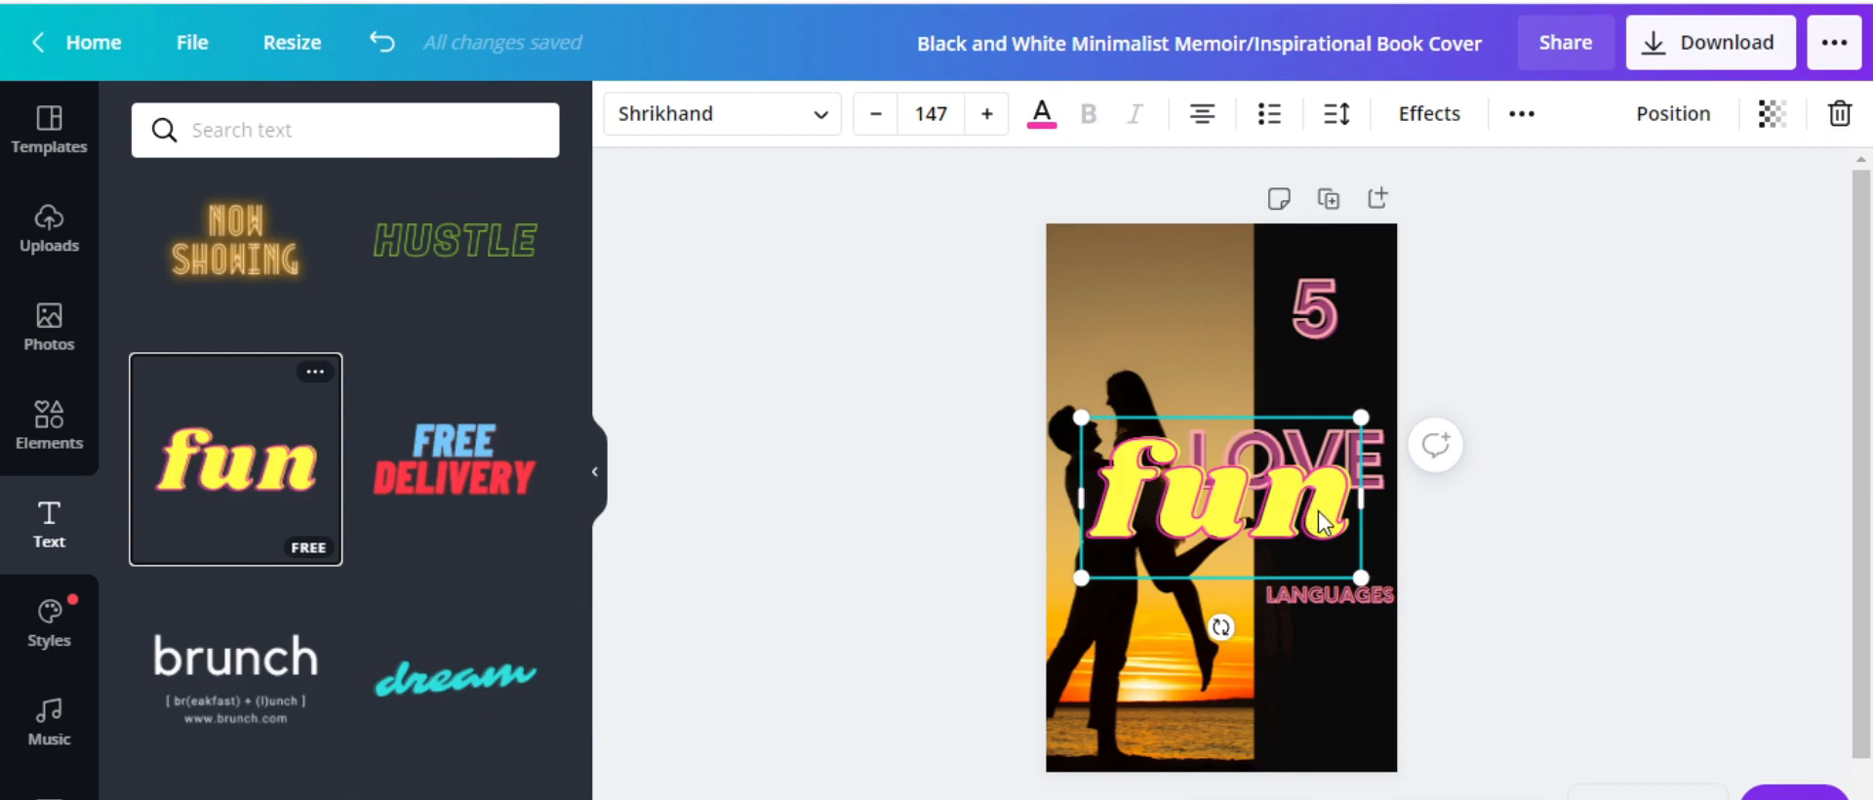
{"action": "key", "text": "Delete"}
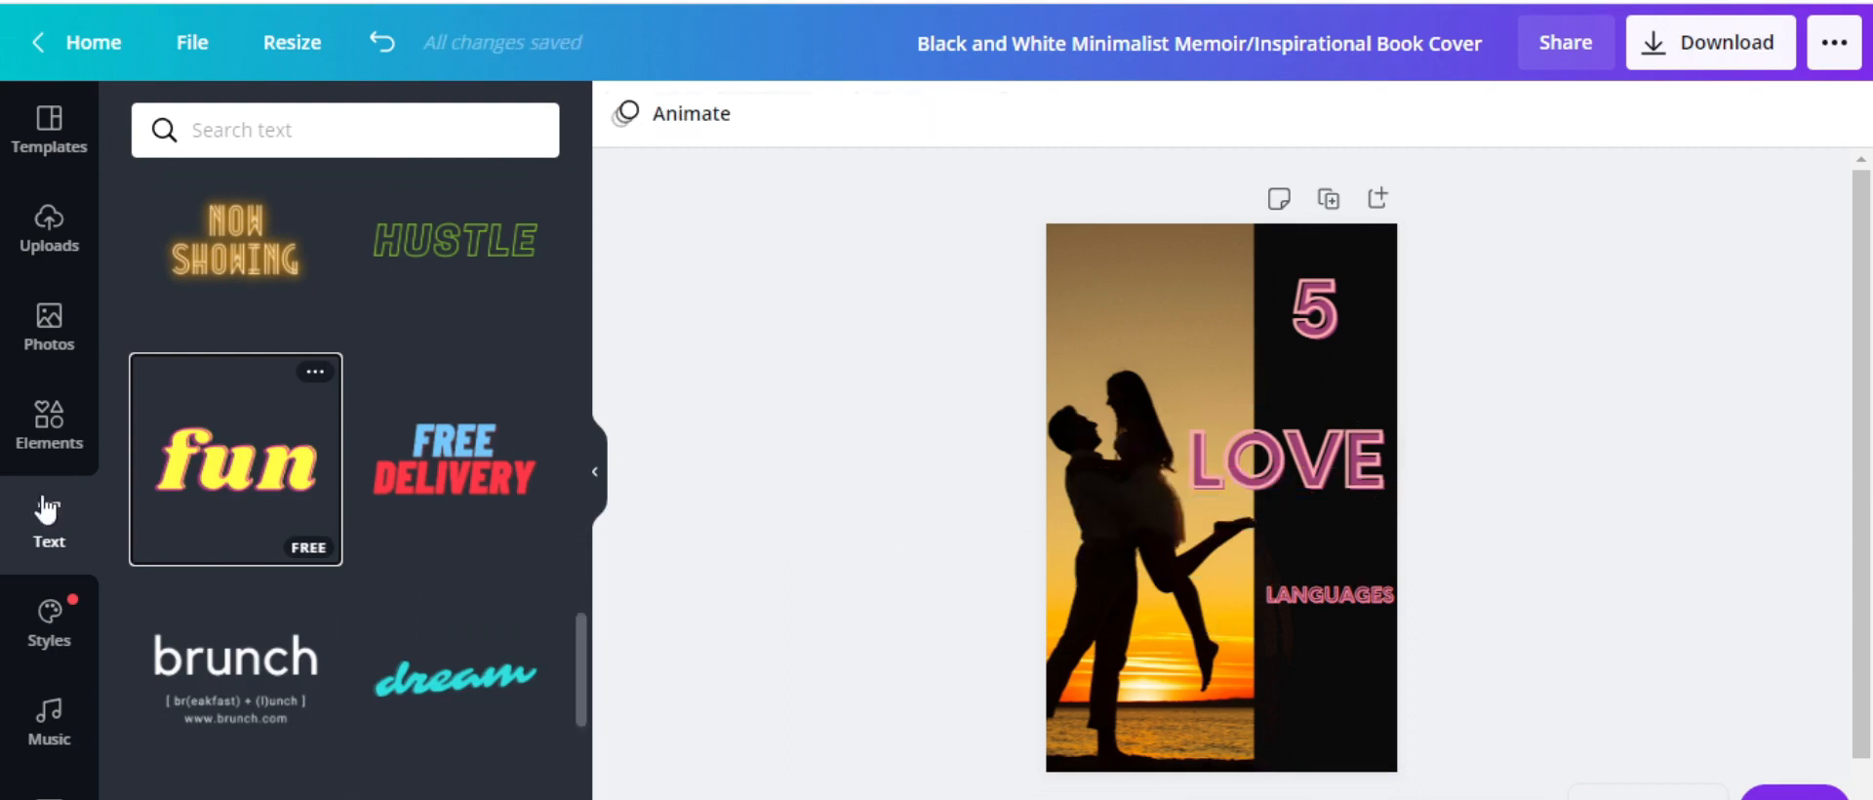
{"action": "scroll", "coordinate": [389, 598], "scroll_direction": "down", "scroll_amount": 3}
{"action": "scroll", "coordinate": [429, 566], "scroll_direction": "down", "scroll_amount": 5}
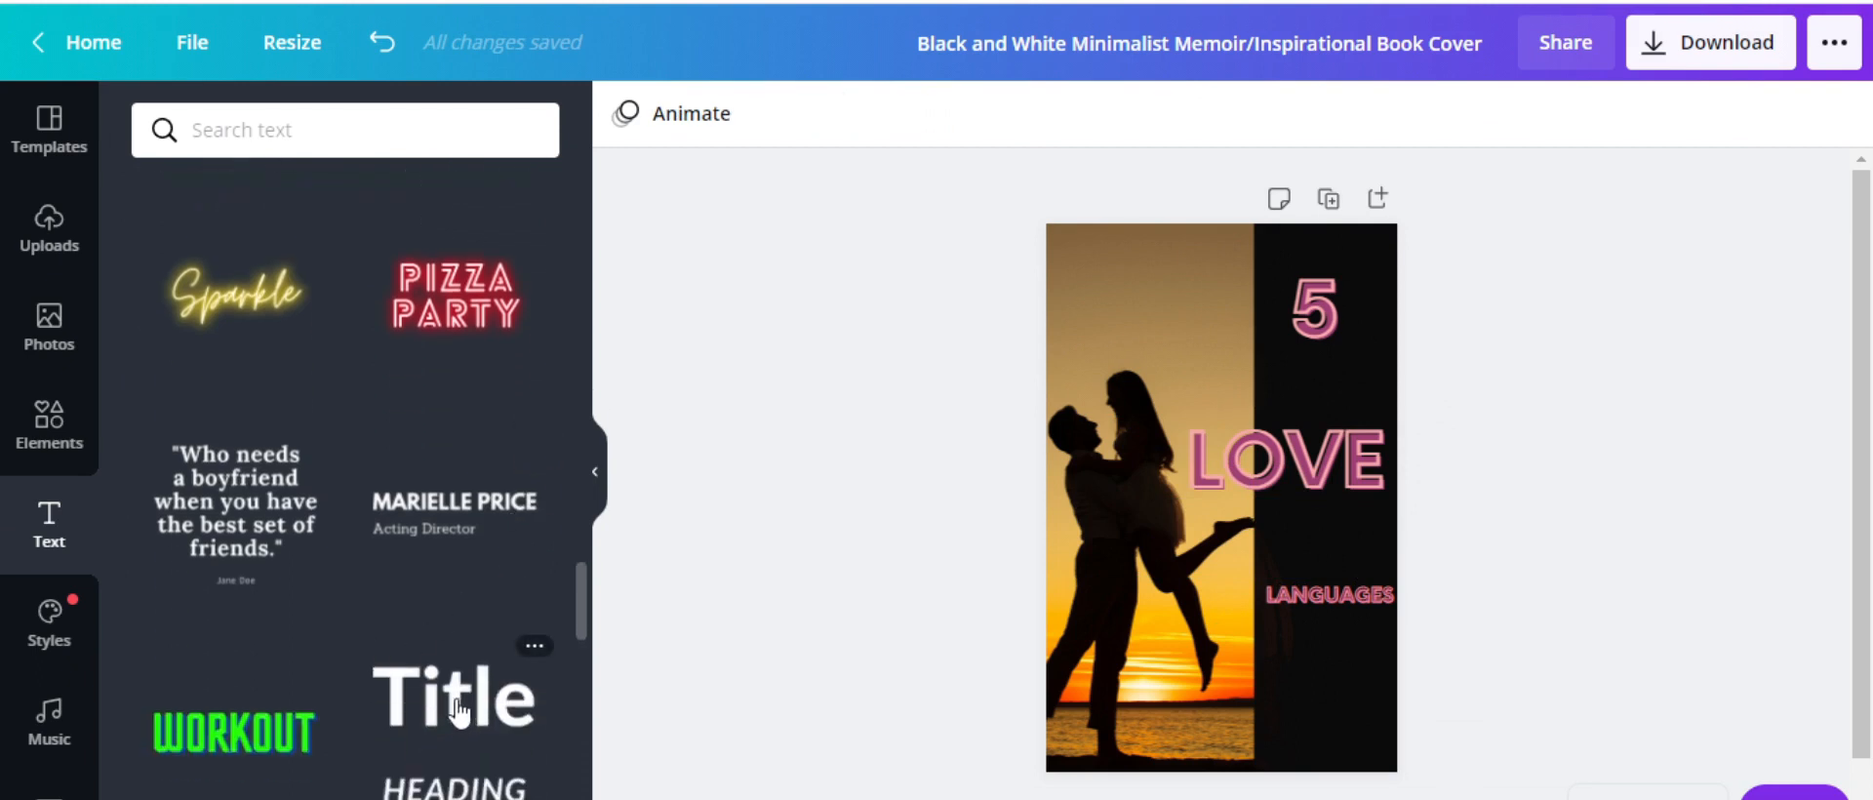
Add the Title and HEADING text group below LOVE and clear letters from HEADING
{"action": "left_click_drag", "start_coordinate": [459, 712], "coordinate": [976, 729]}
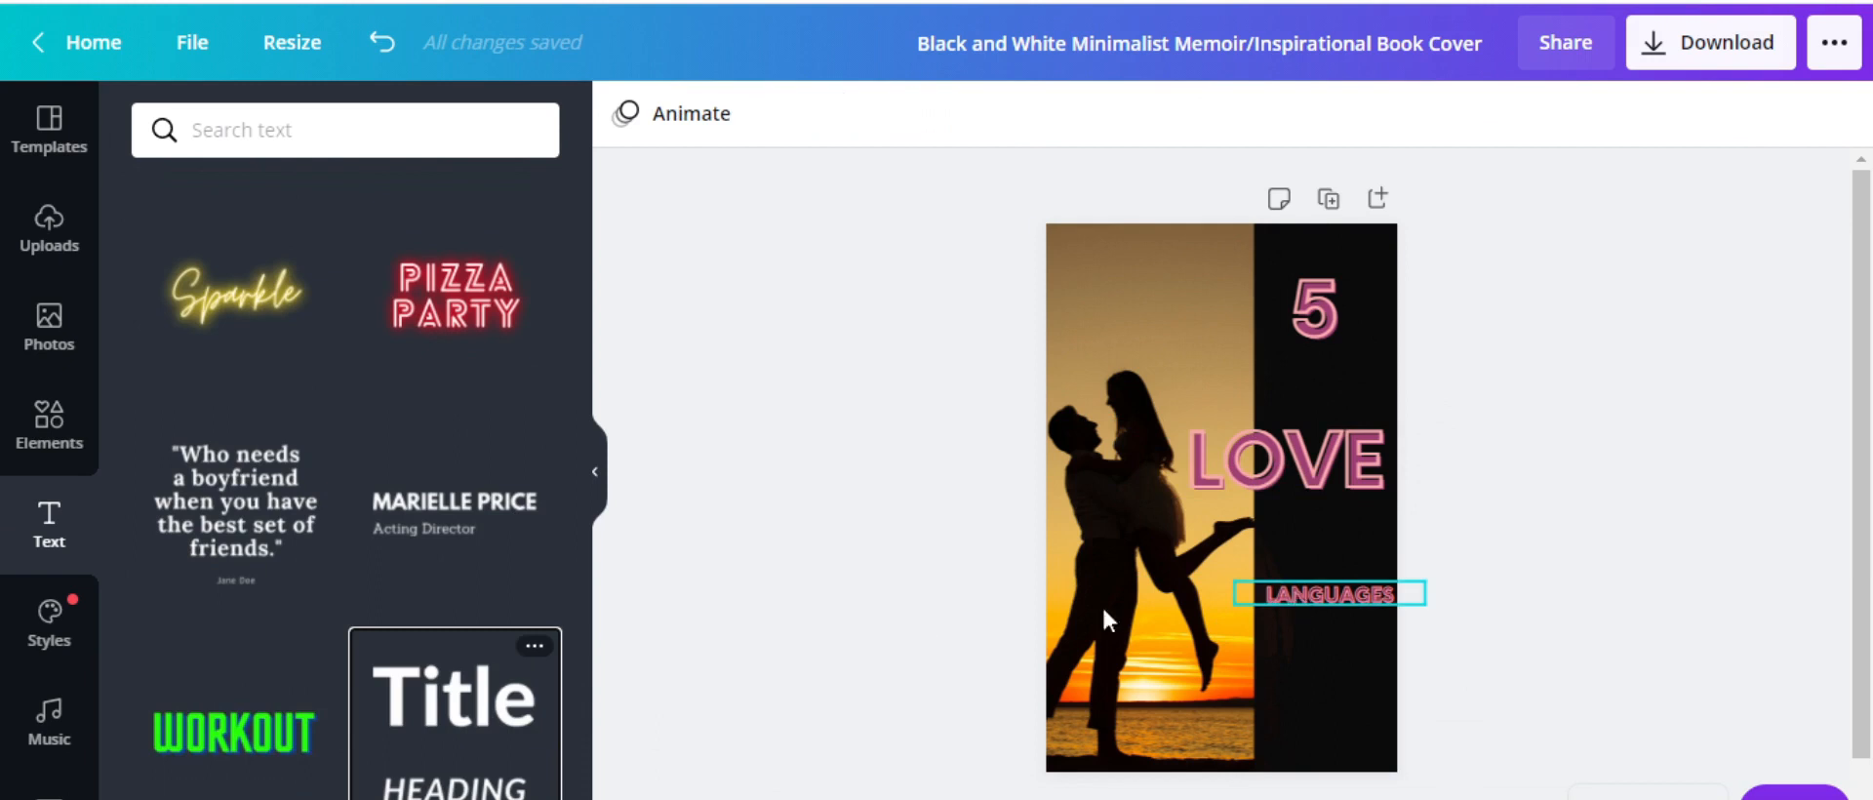
{"action": "left_click", "coordinate": [462, 716]}
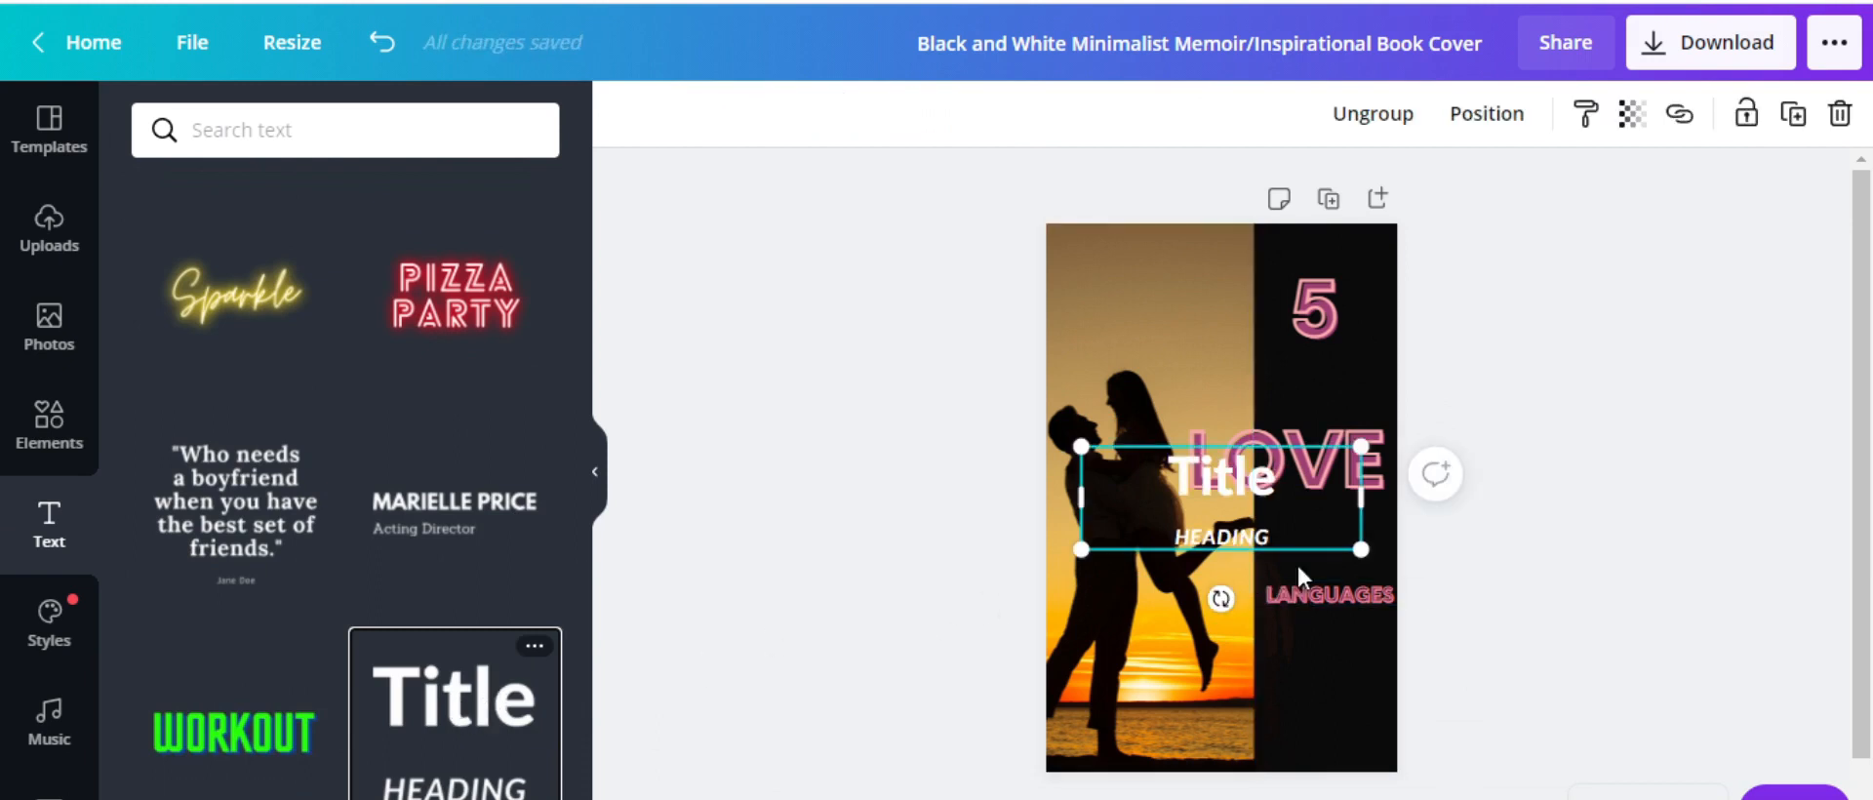
{"action": "left_click_drag", "start_coordinate": [1287, 535], "coordinate": [1284, 592]}
{"action": "left_click", "coordinate": [1284, 592]}
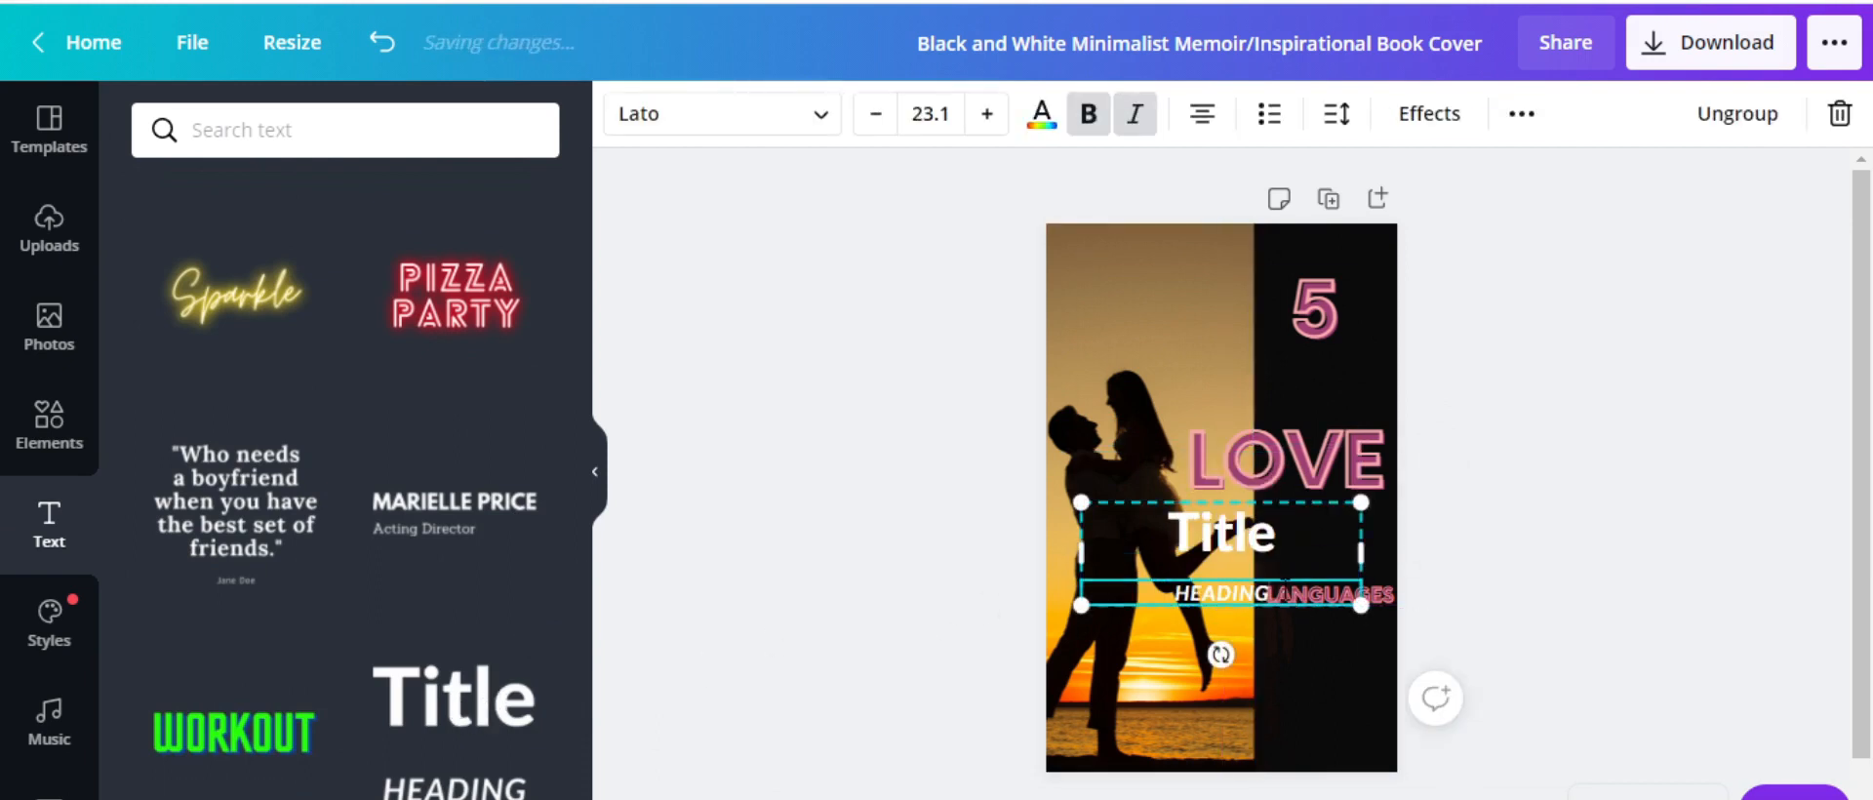
{"action": "left_click", "coordinate": [1284, 593]}
{"action": "key", "text": "BackSpace"}
{"action": "key", "text": "BackSpace"}
{"action": "key", "text": "BackSpace"}
{"action": "key", "text": "BackSpace"}
{"action": "key", "text": "BackSpace"}
{"action": "key", "text": "BackSpace"}
{"action": "key", "text": "BackSpace"}
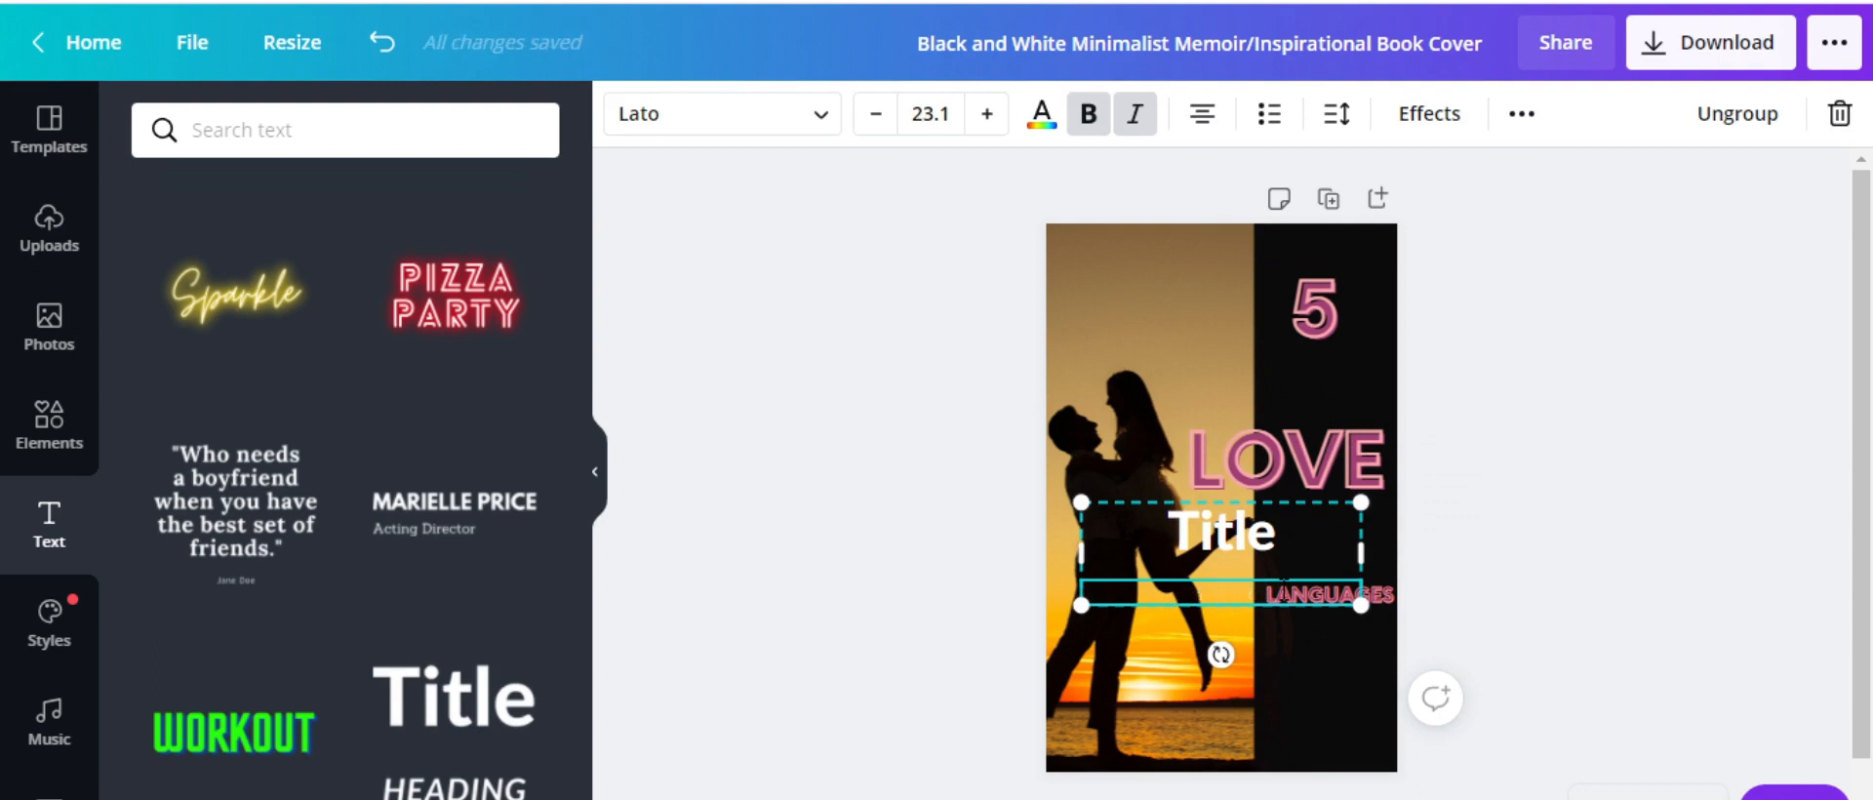
Replace the Title placeholder with the author's name
{"action": "left_click", "coordinate": [1303, 517]}
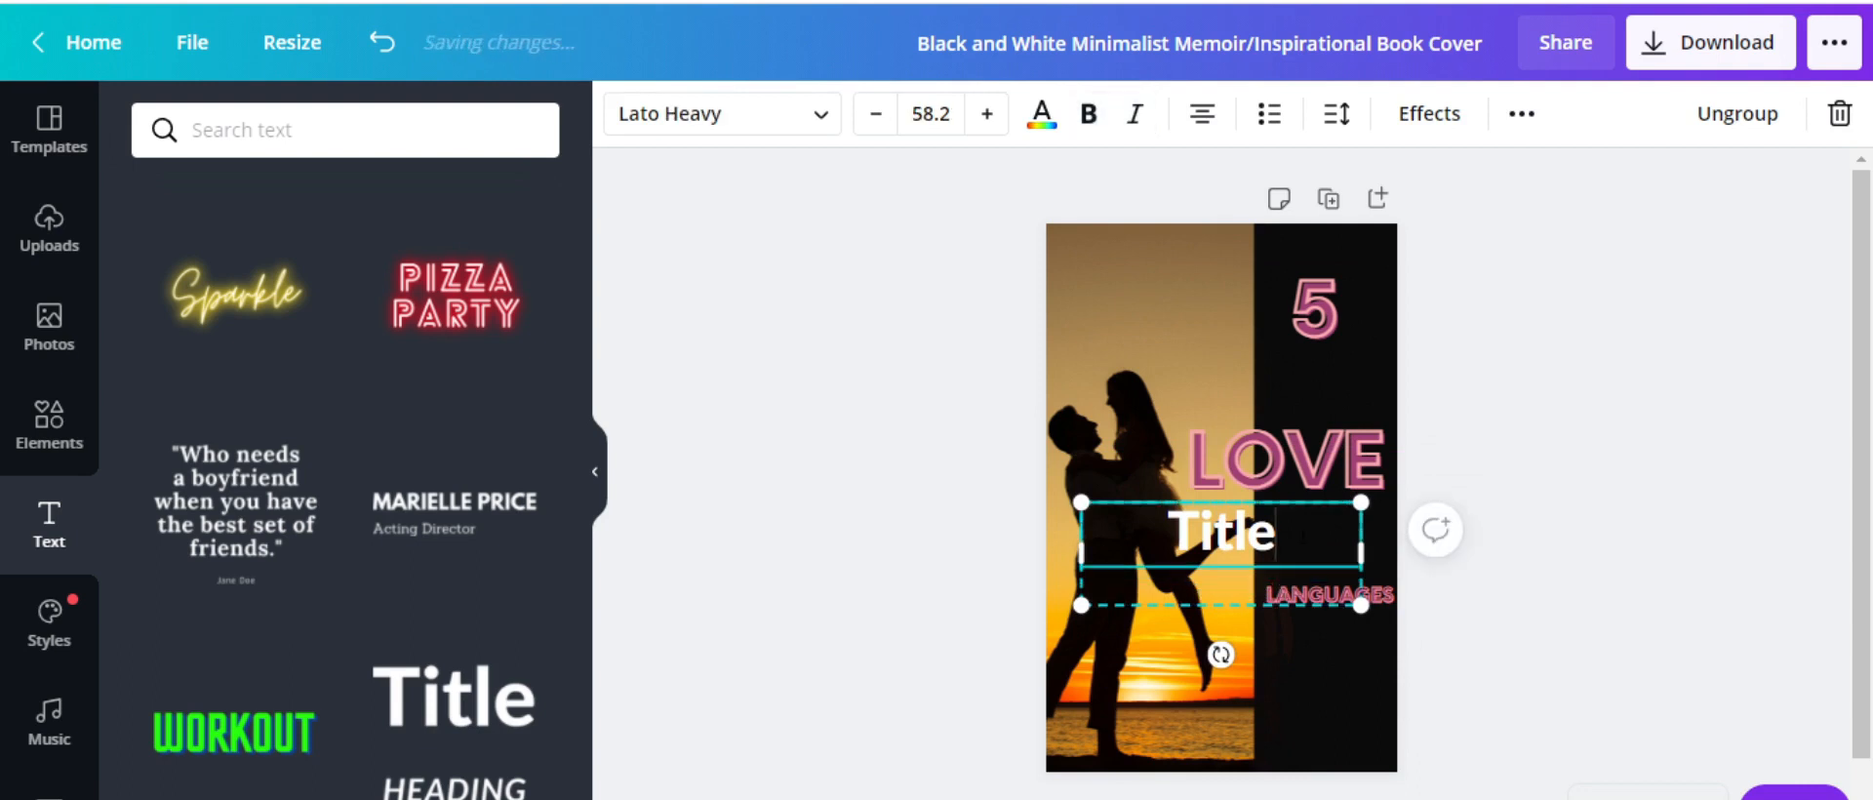
{"action": "double_click", "coordinate": [1304, 517]}
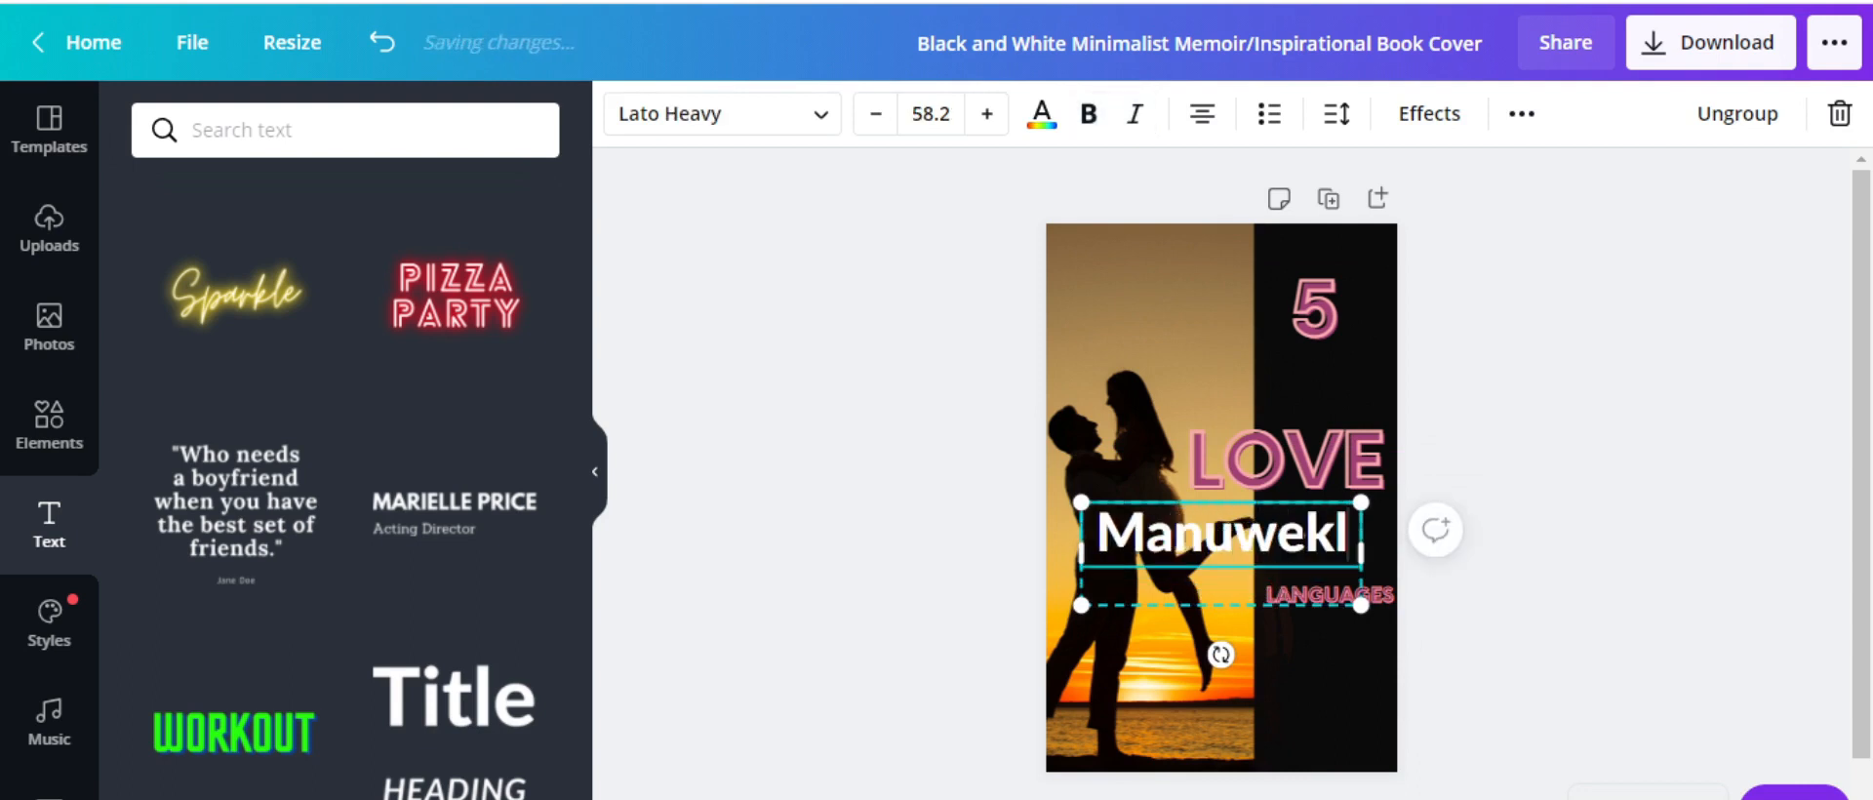
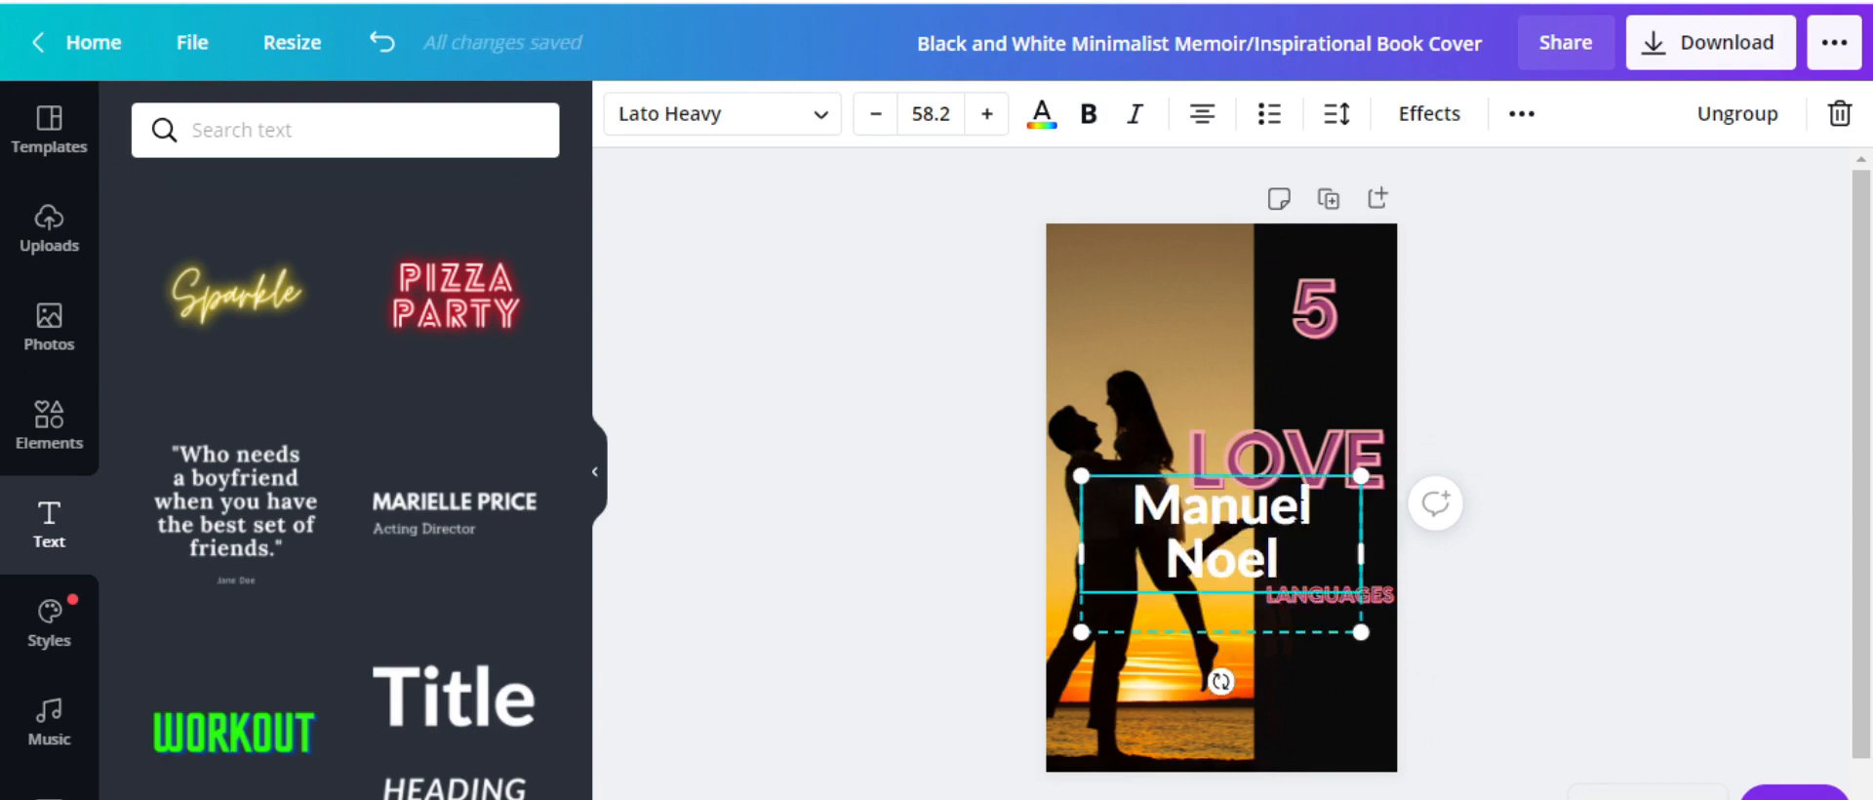
{"action": "key", "text": "shift+Left"}
{"action": "key", "text": "shift+Left"}
{"action": "key", "text": "shift+Left"}
{"action": "key", "text": "shift+Left"}
{"action": "key", "text": "shift+Left"}
{"action": "key", "text": "shift+Left"}
{"action": "key", "text": "shift+Left"}
{"action": "key", "text": "shift+Left"}
{"action": "key", "text": "shift+Left"}
{"action": "key", "text": "shift+Left"}
{"action": "key", "text": "shift+Left"}
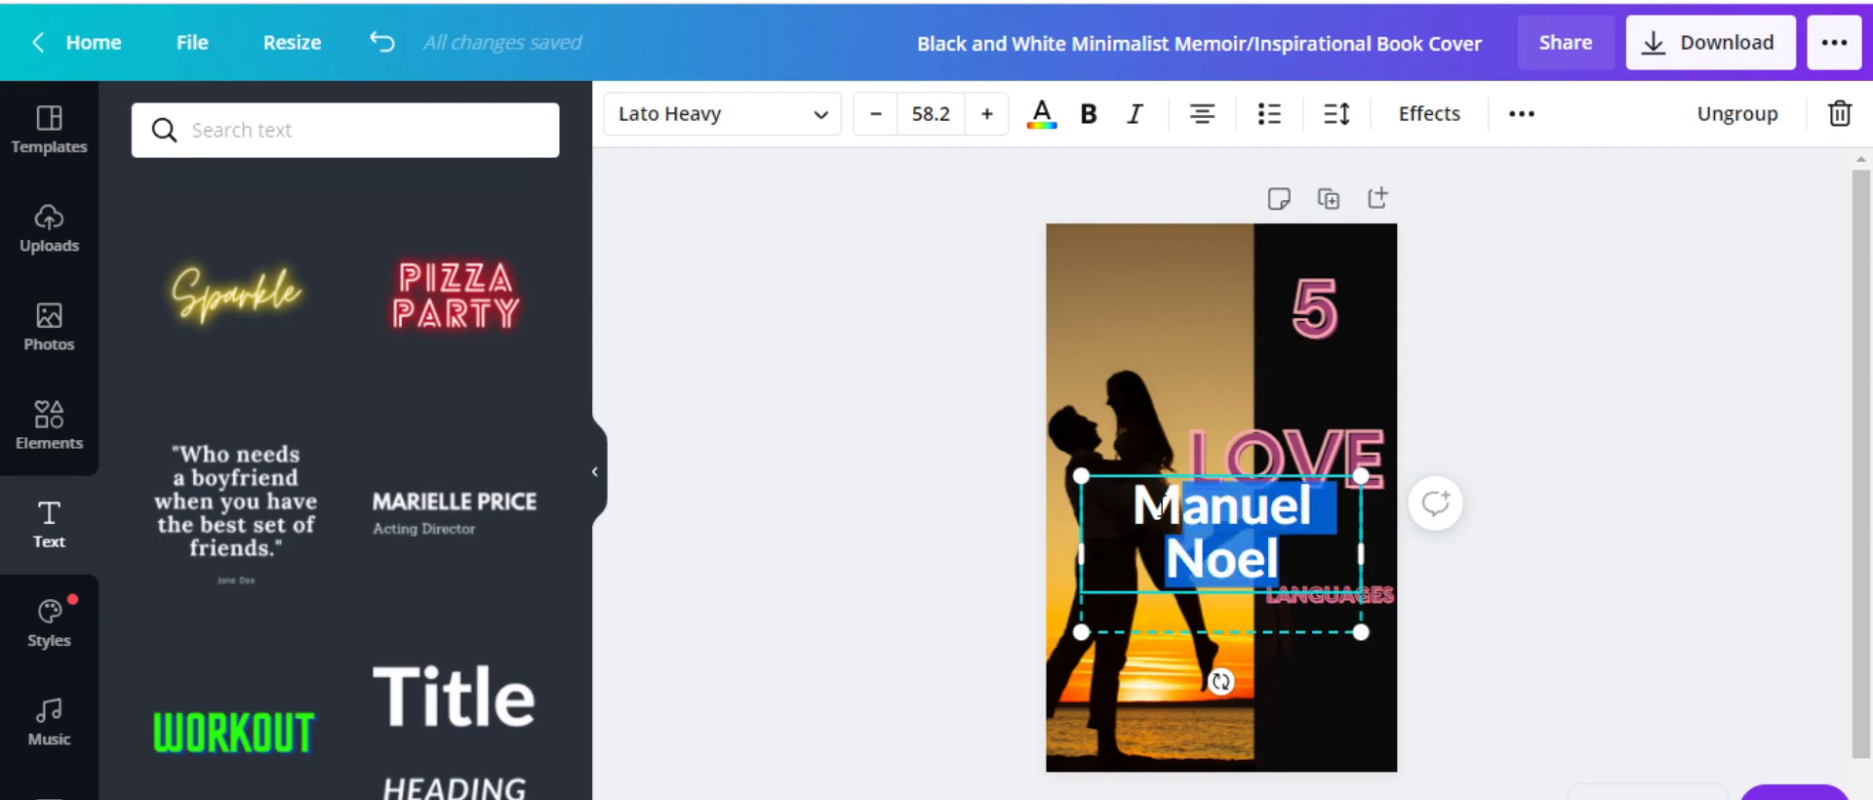
Set the author name to size 42 and move it to the cover's bottom edge
{"action": "left_click", "coordinate": [930, 114]}
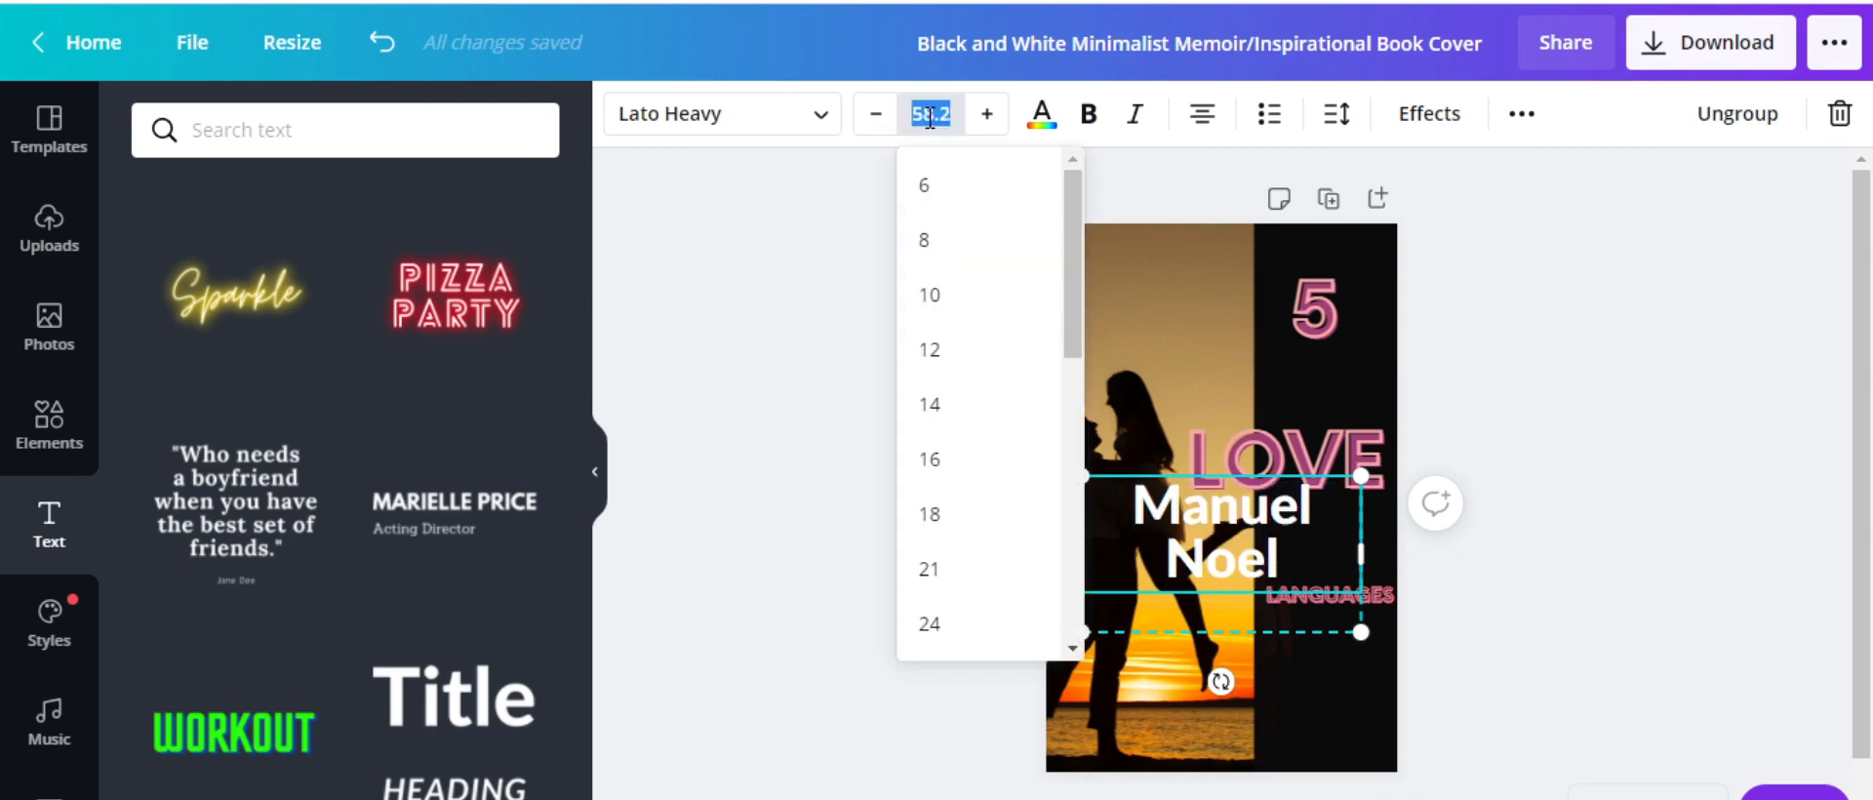
{"action": "scroll", "coordinate": [976, 487], "scroll_direction": "down", "scroll_amount": 4}
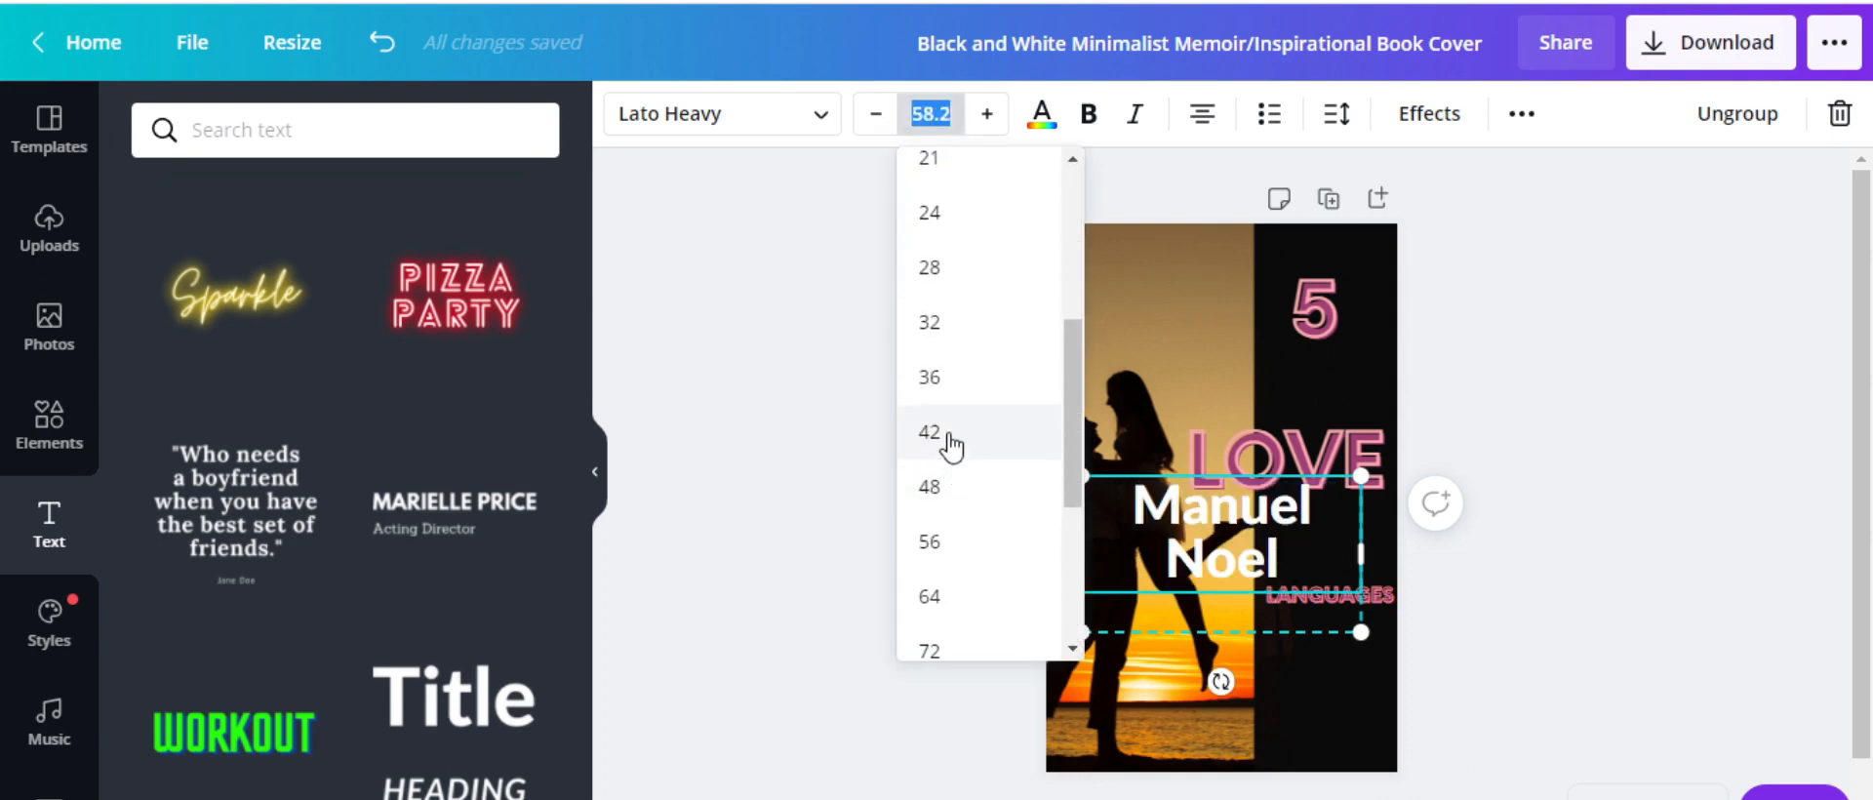
{"action": "left_click", "coordinate": [942, 431]}
{"action": "key", "text": "Return"}
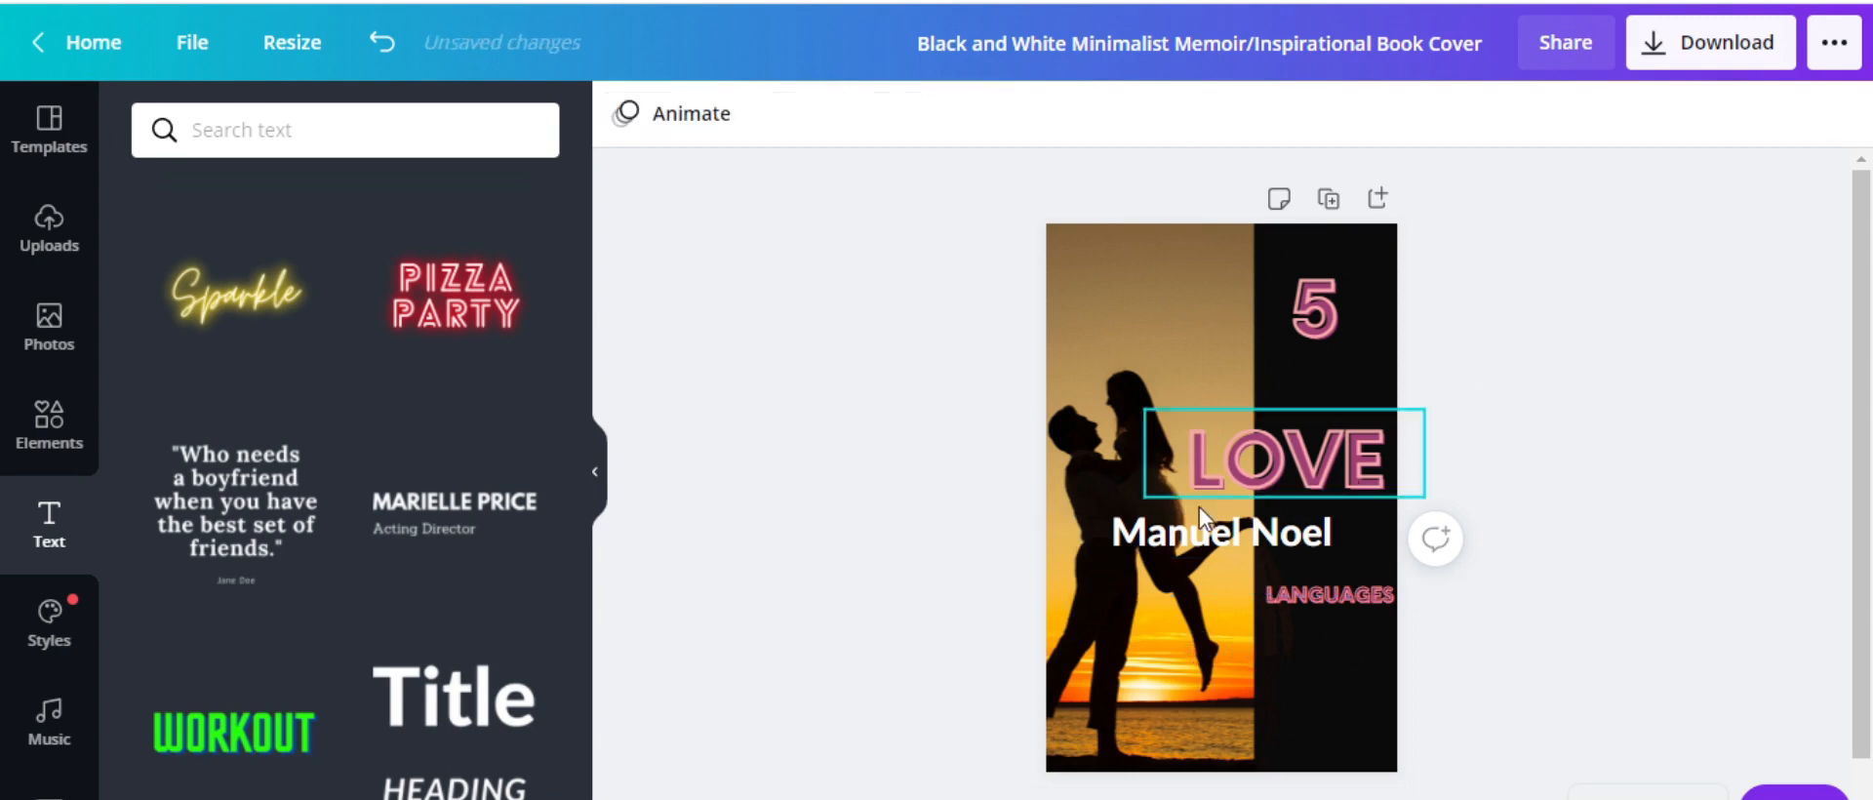
{"action": "left_click", "coordinate": [1198, 506]}
{"action": "left_click", "coordinate": [1308, 459]}
{"action": "left_click", "coordinate": [1317, 331]}
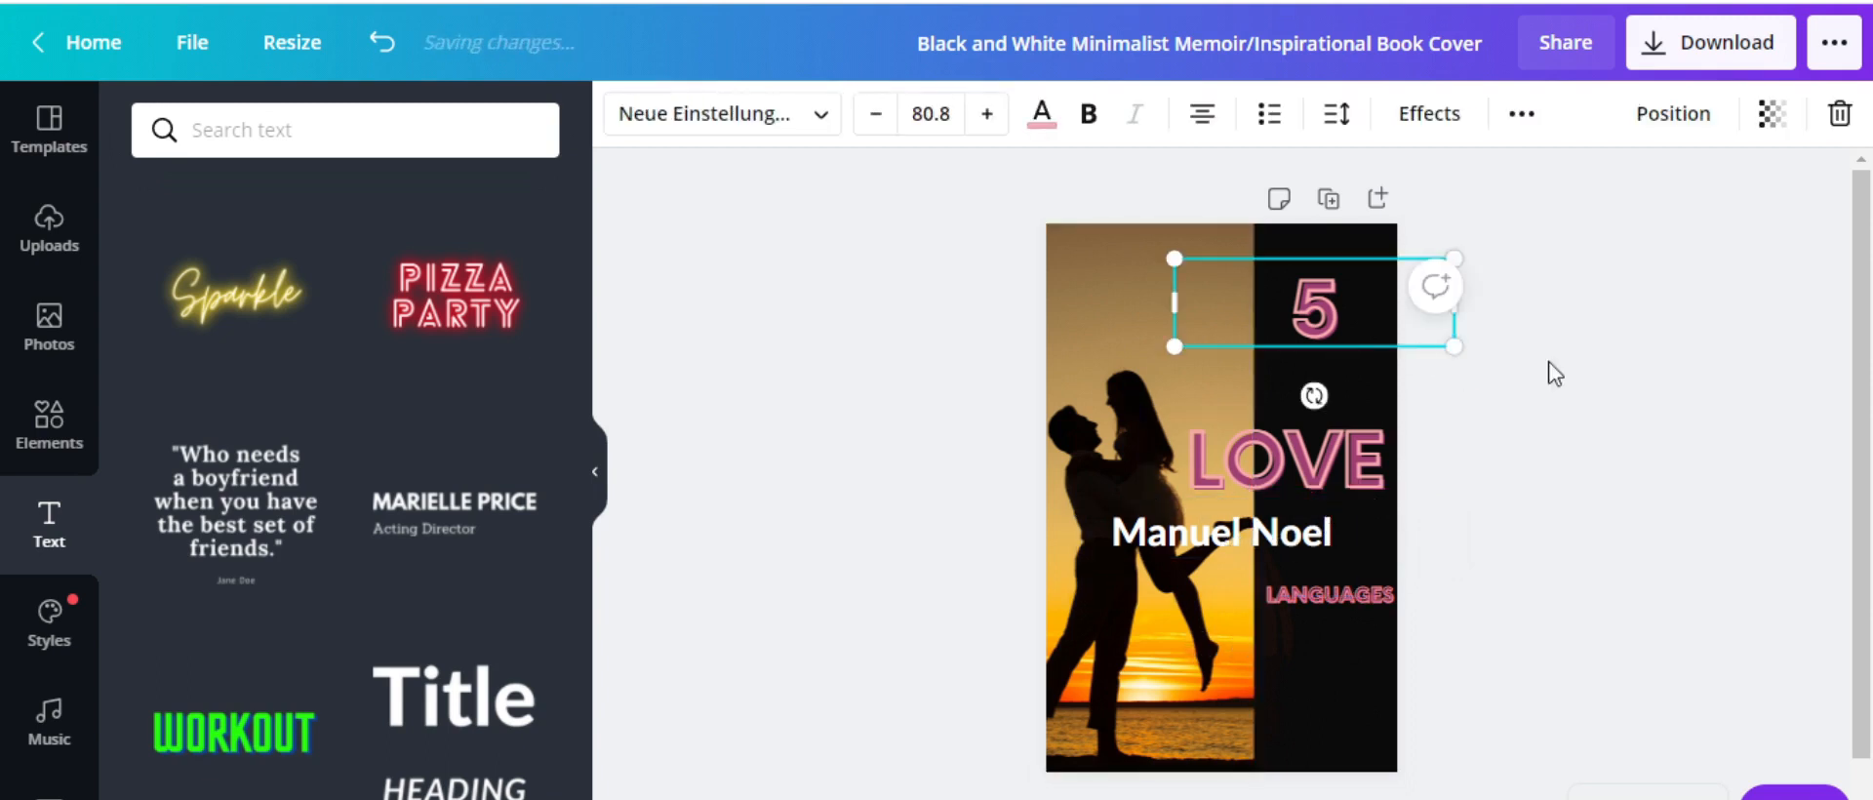
{"action": "left_click", "coordinate": [1443, 494]}
{"action": "left_click", "coordinate": [1273, 540]}
{"action": "left_click_drag", "start_coordinate": [1273, 541], "coordinate": [1269, 745]}
{"action": "left_click", "coordinate": [1551, 651]}
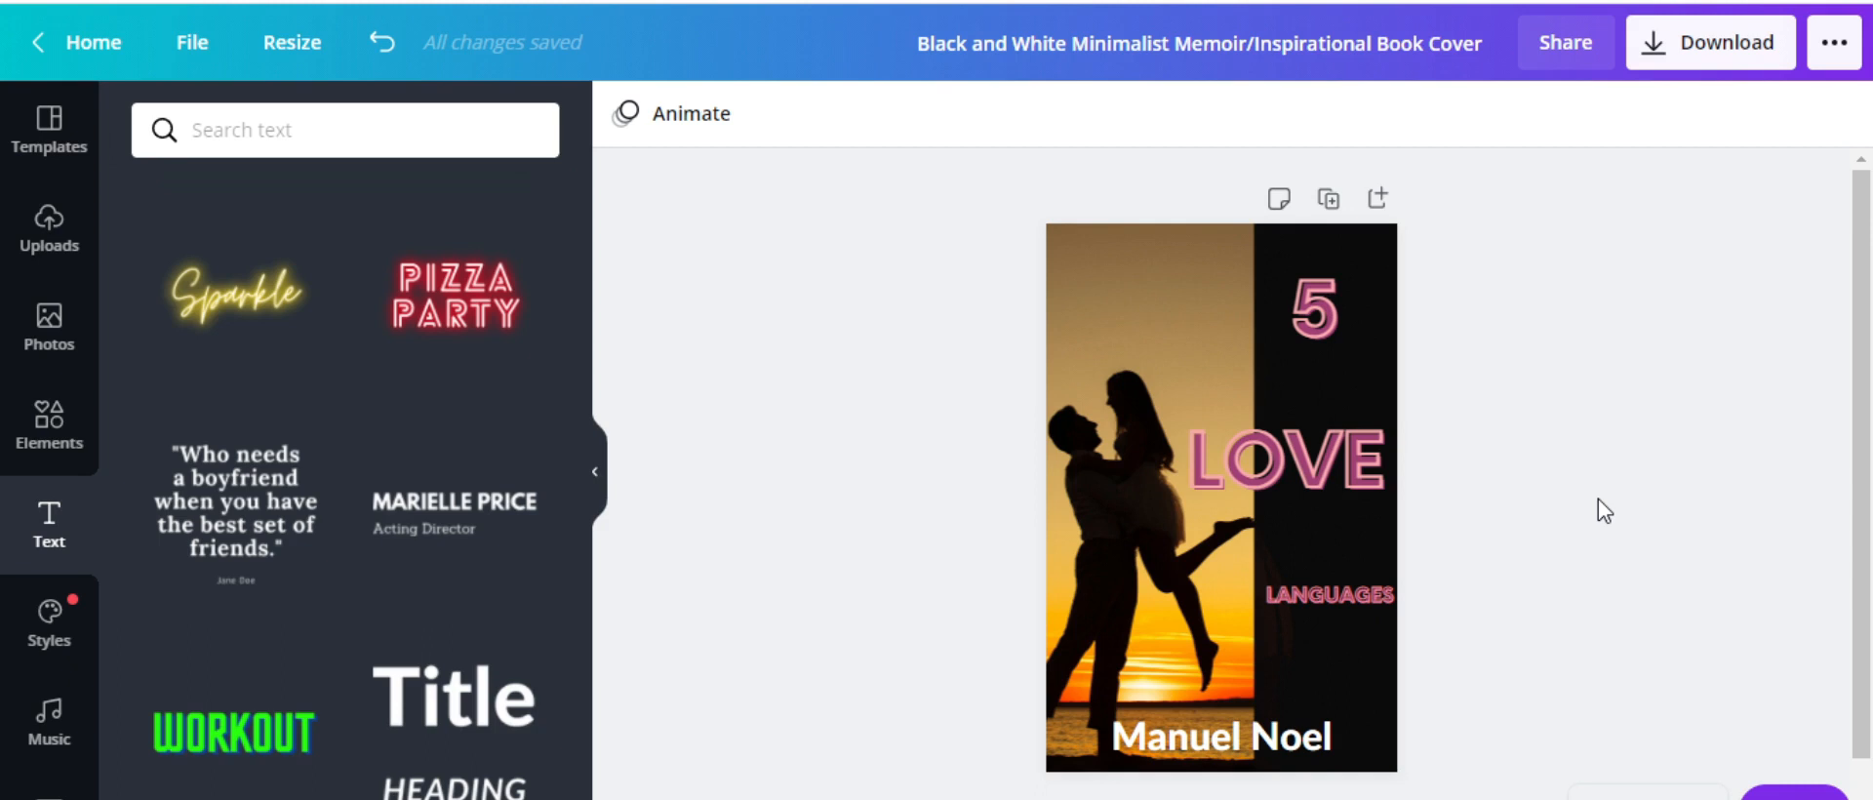
{"action": "left_click", "coordinate": [1308, 343]}
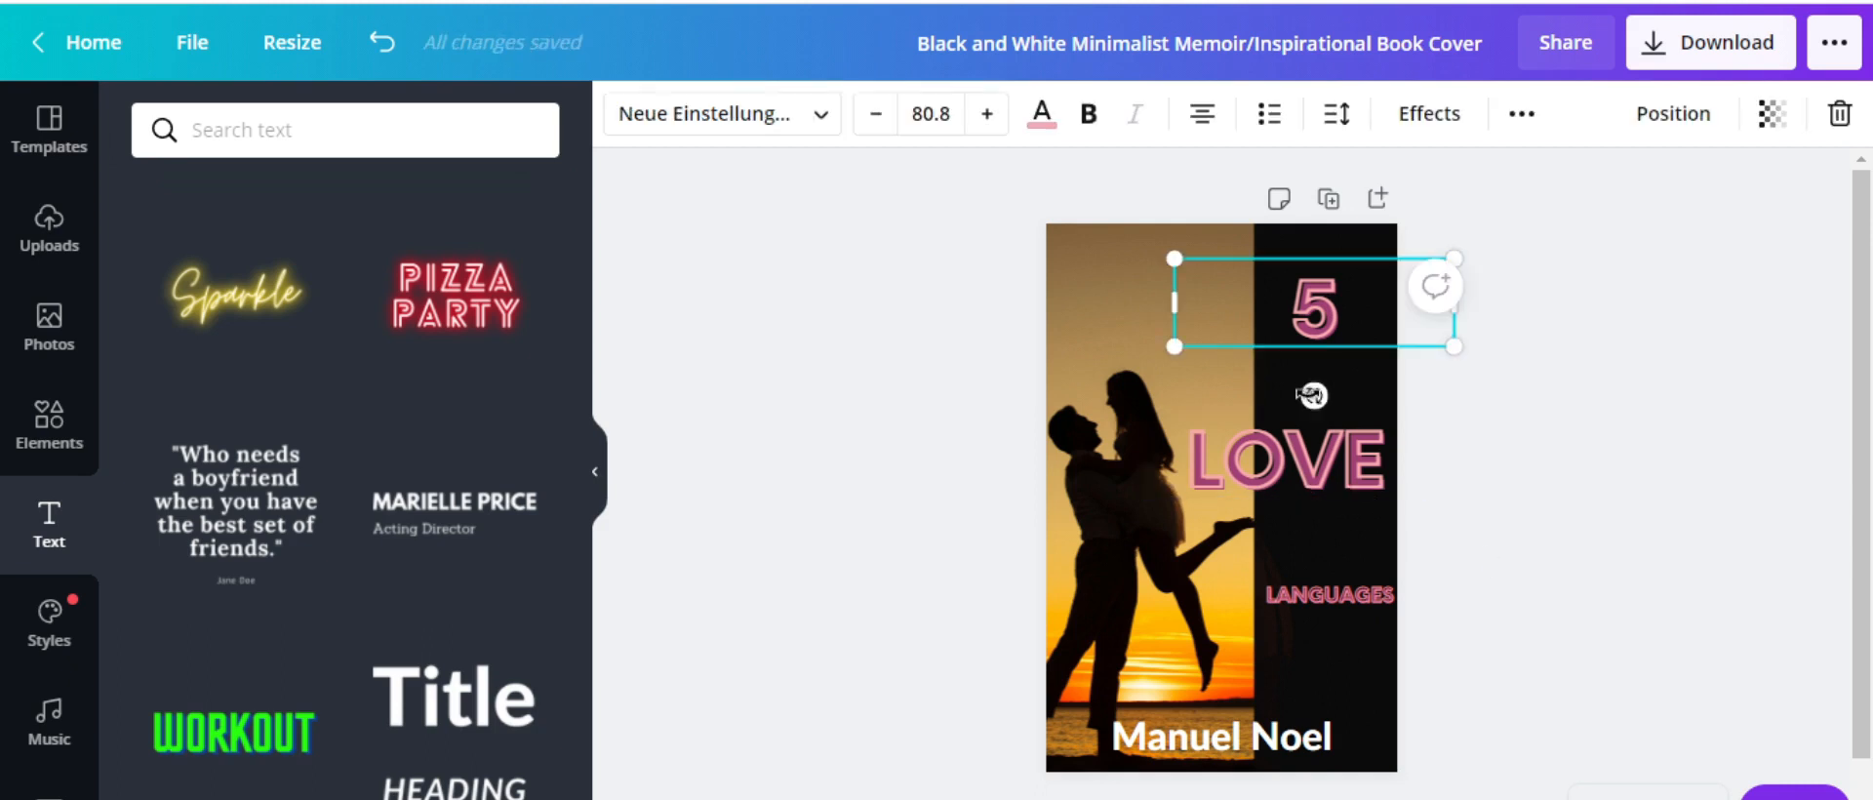
{"action": "left_click", "coordinate": [1323, 536]}
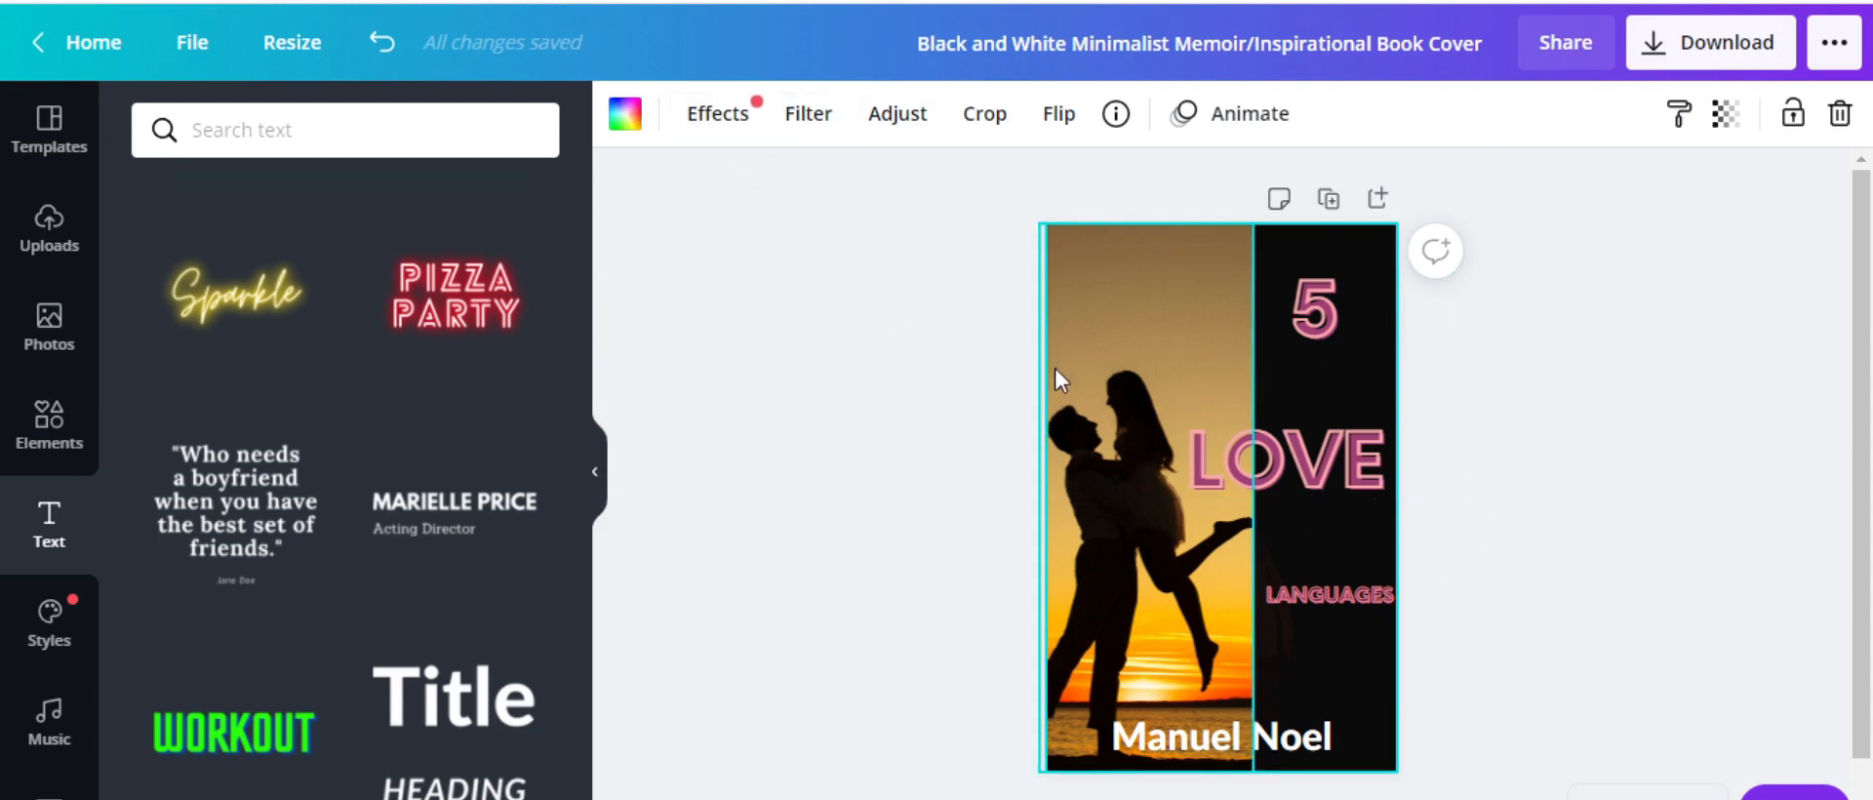
{"action": "left_click", "coordinate": [625, 114]}
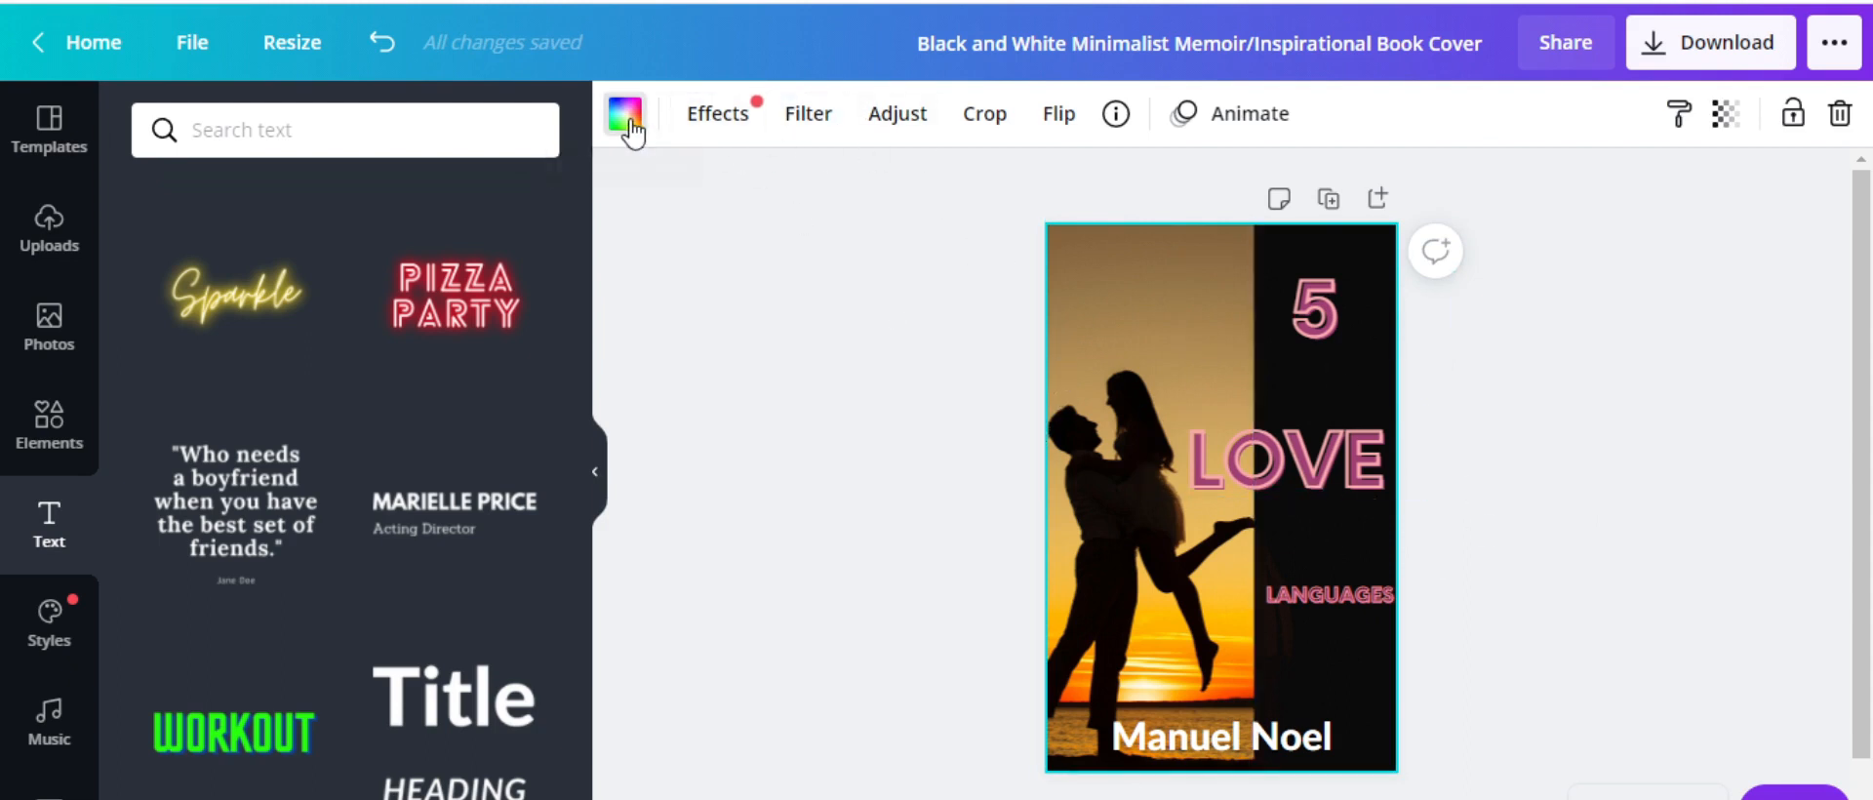
{"action": "left_click", "coordinate": [1765, 452]}
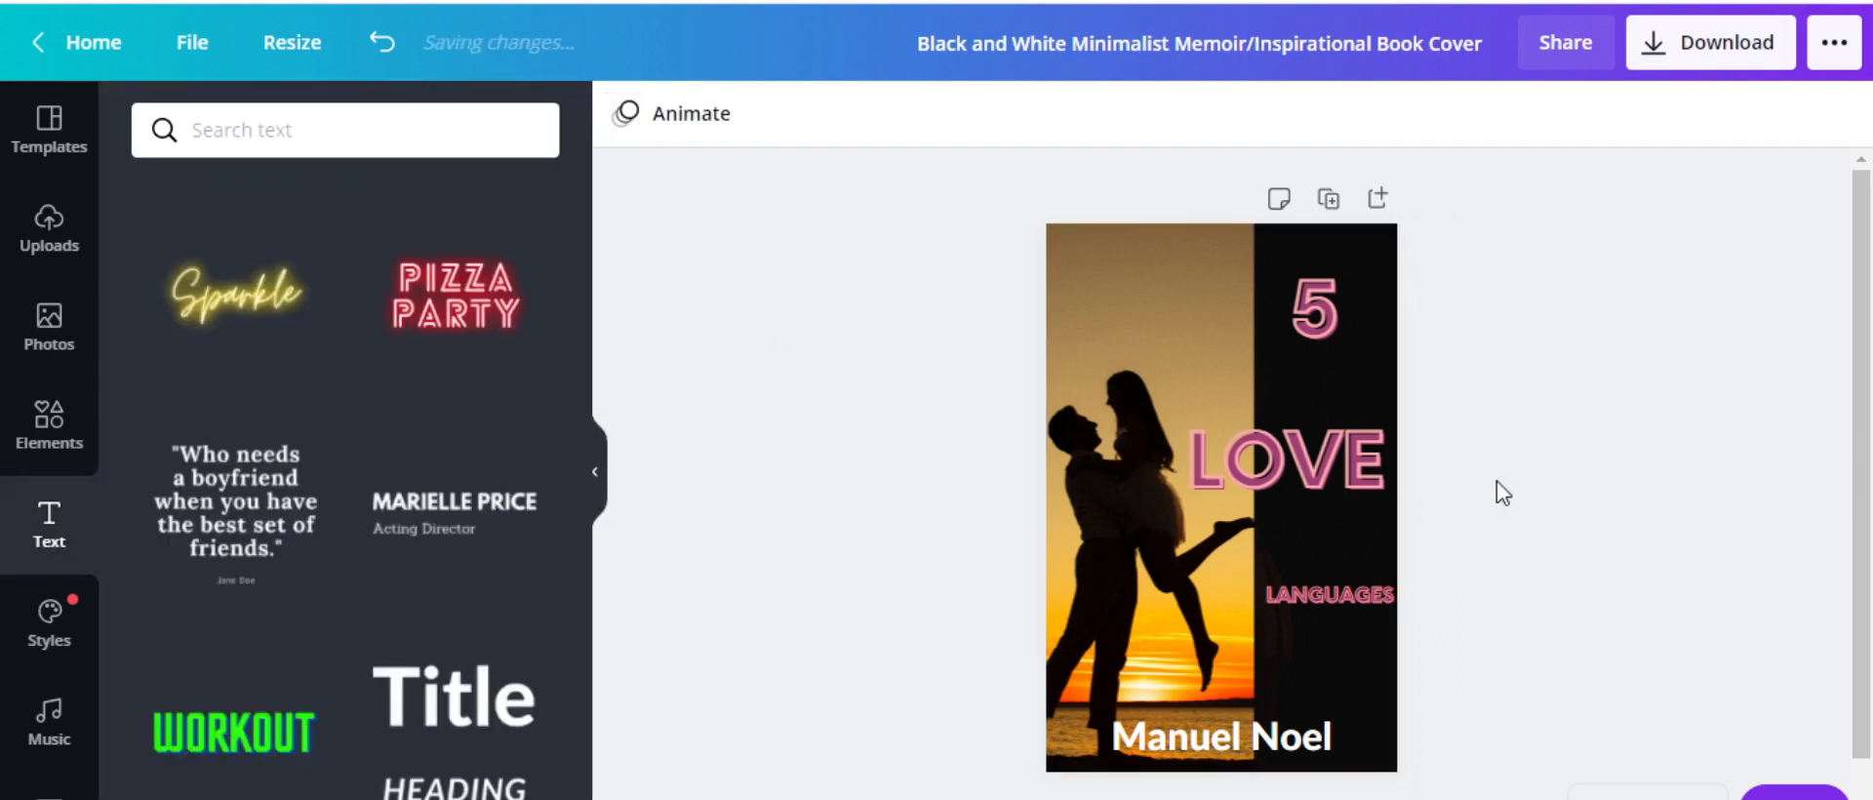
{"action": "left_click", "coordinate": [1382, 534]}
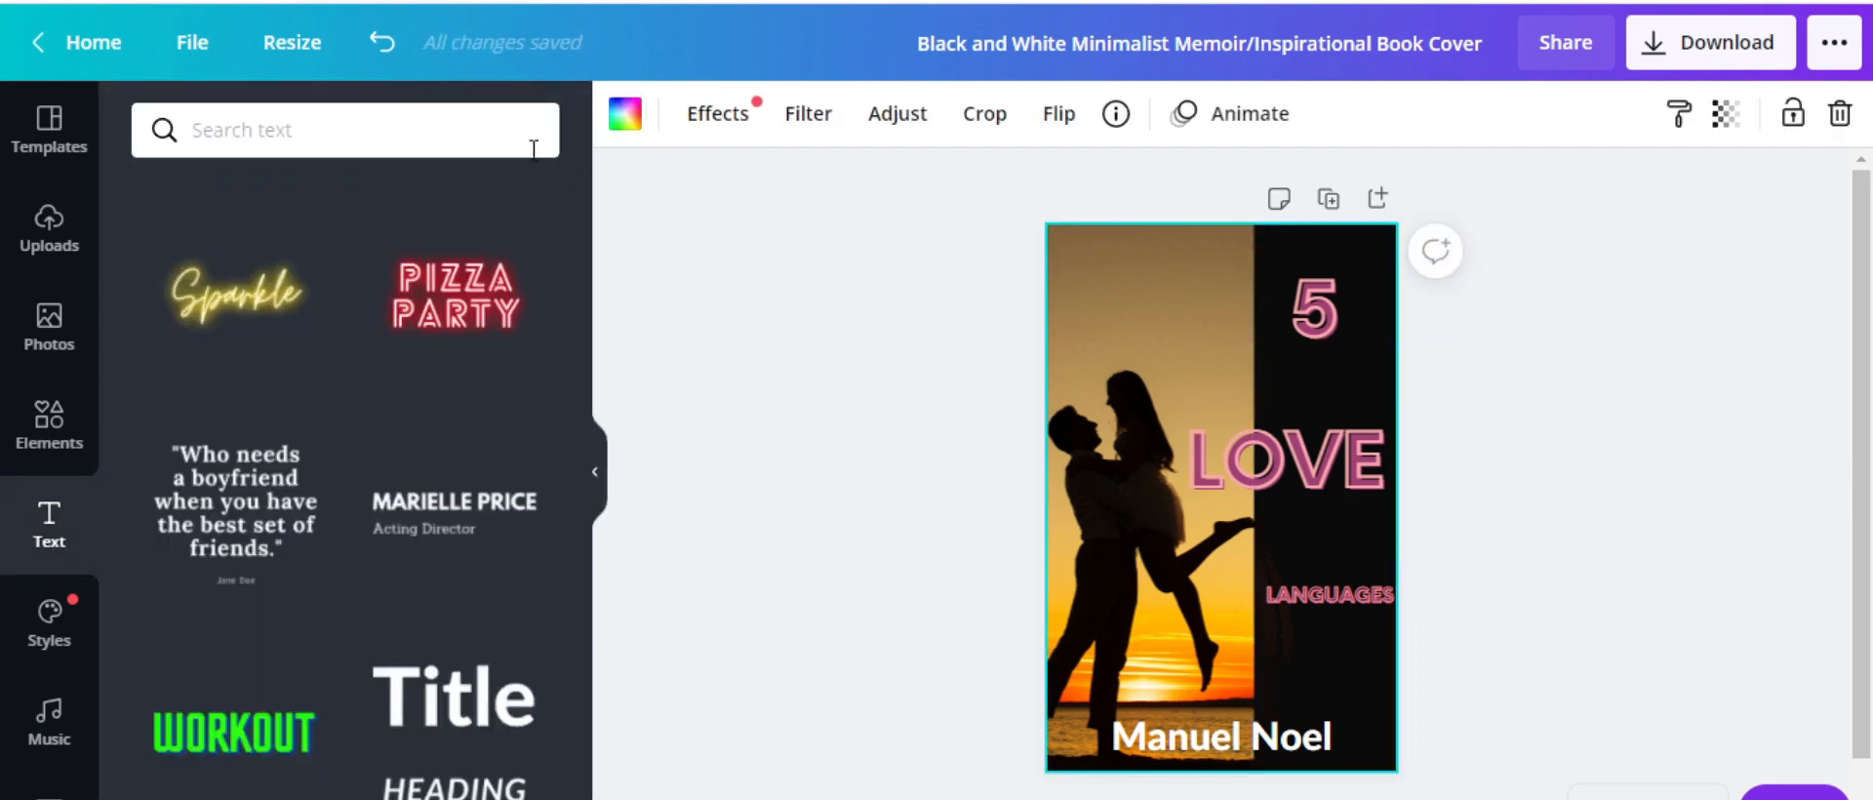
{"action": "left_click", "coordinate": [629, 117]}
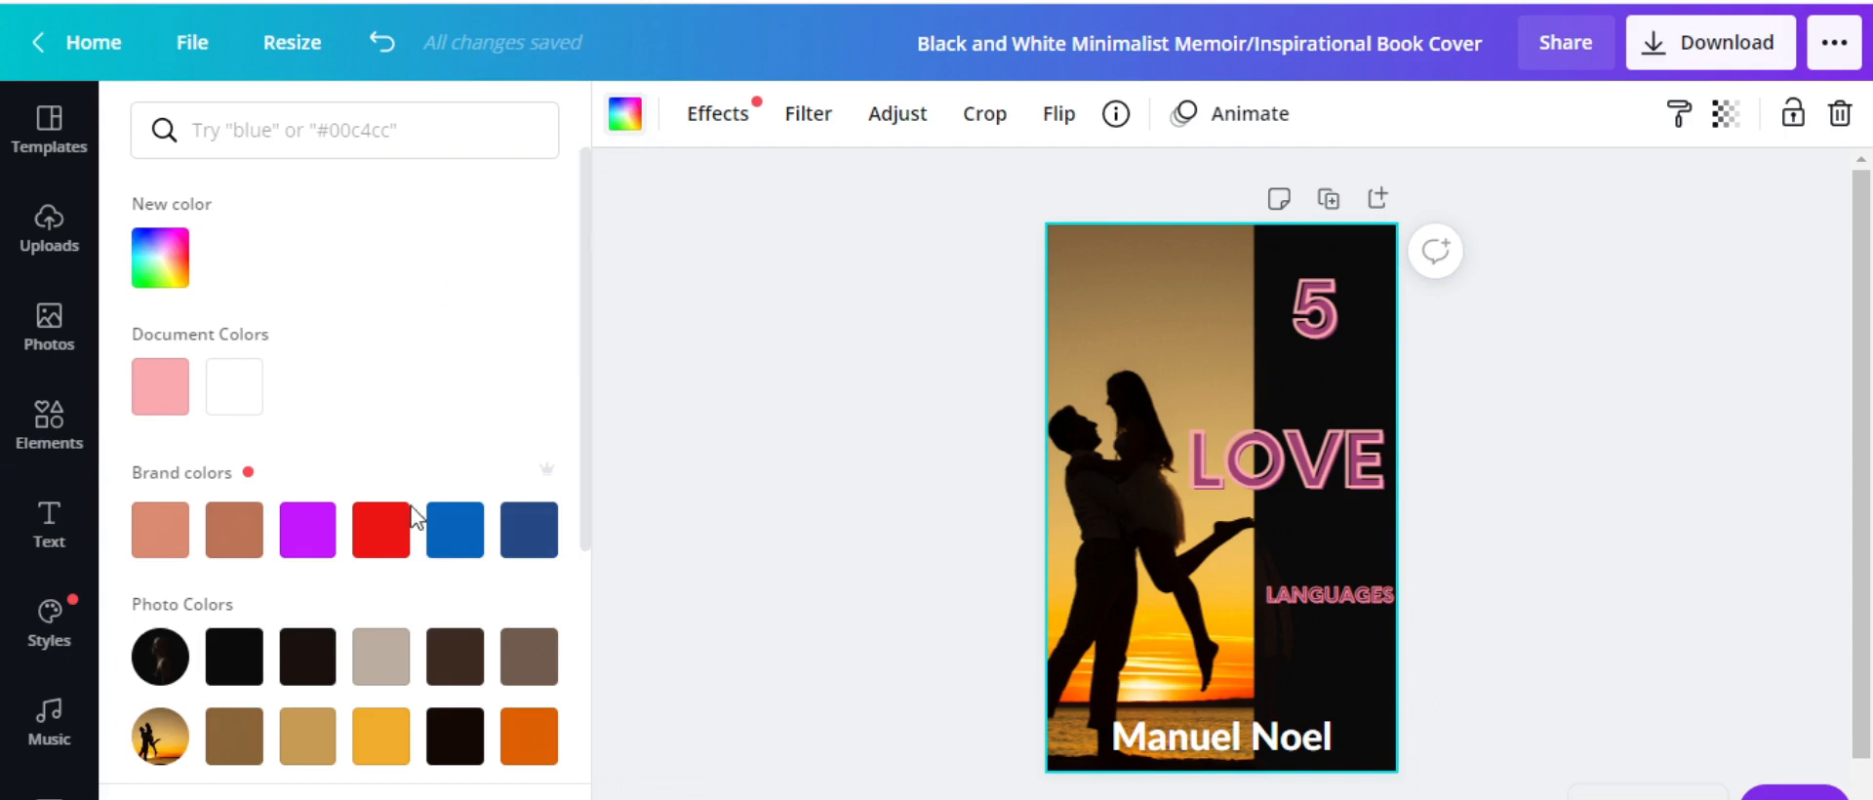
{"action": "left_click", "coordinate": [374, 534]}
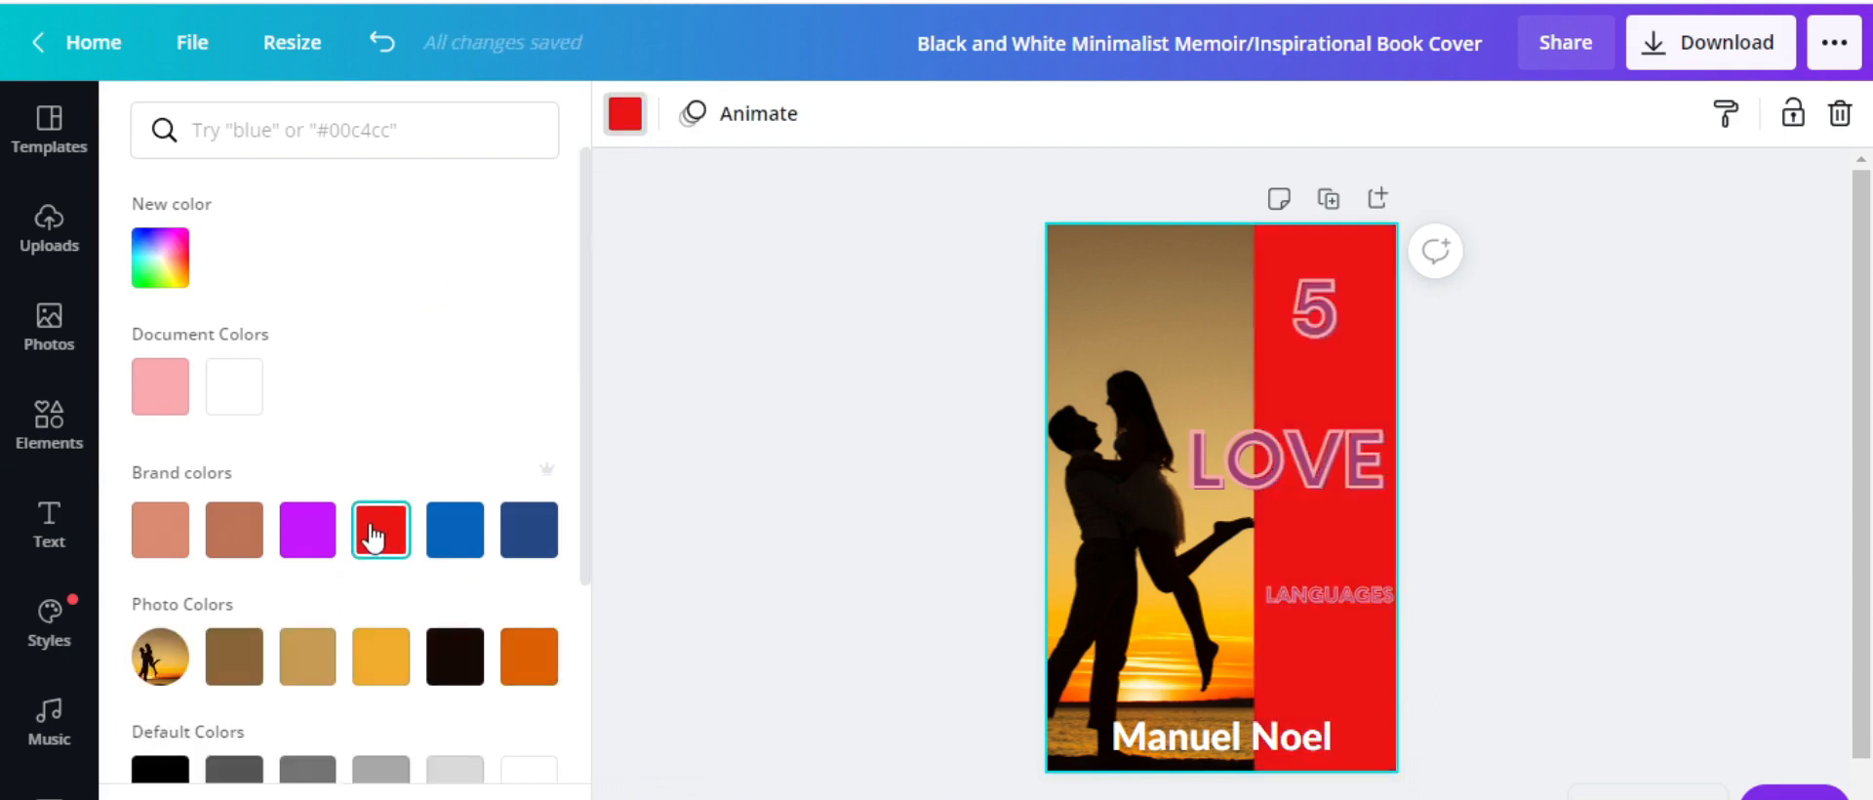
{"action": "left_click", "coordinate": [443, 672]}
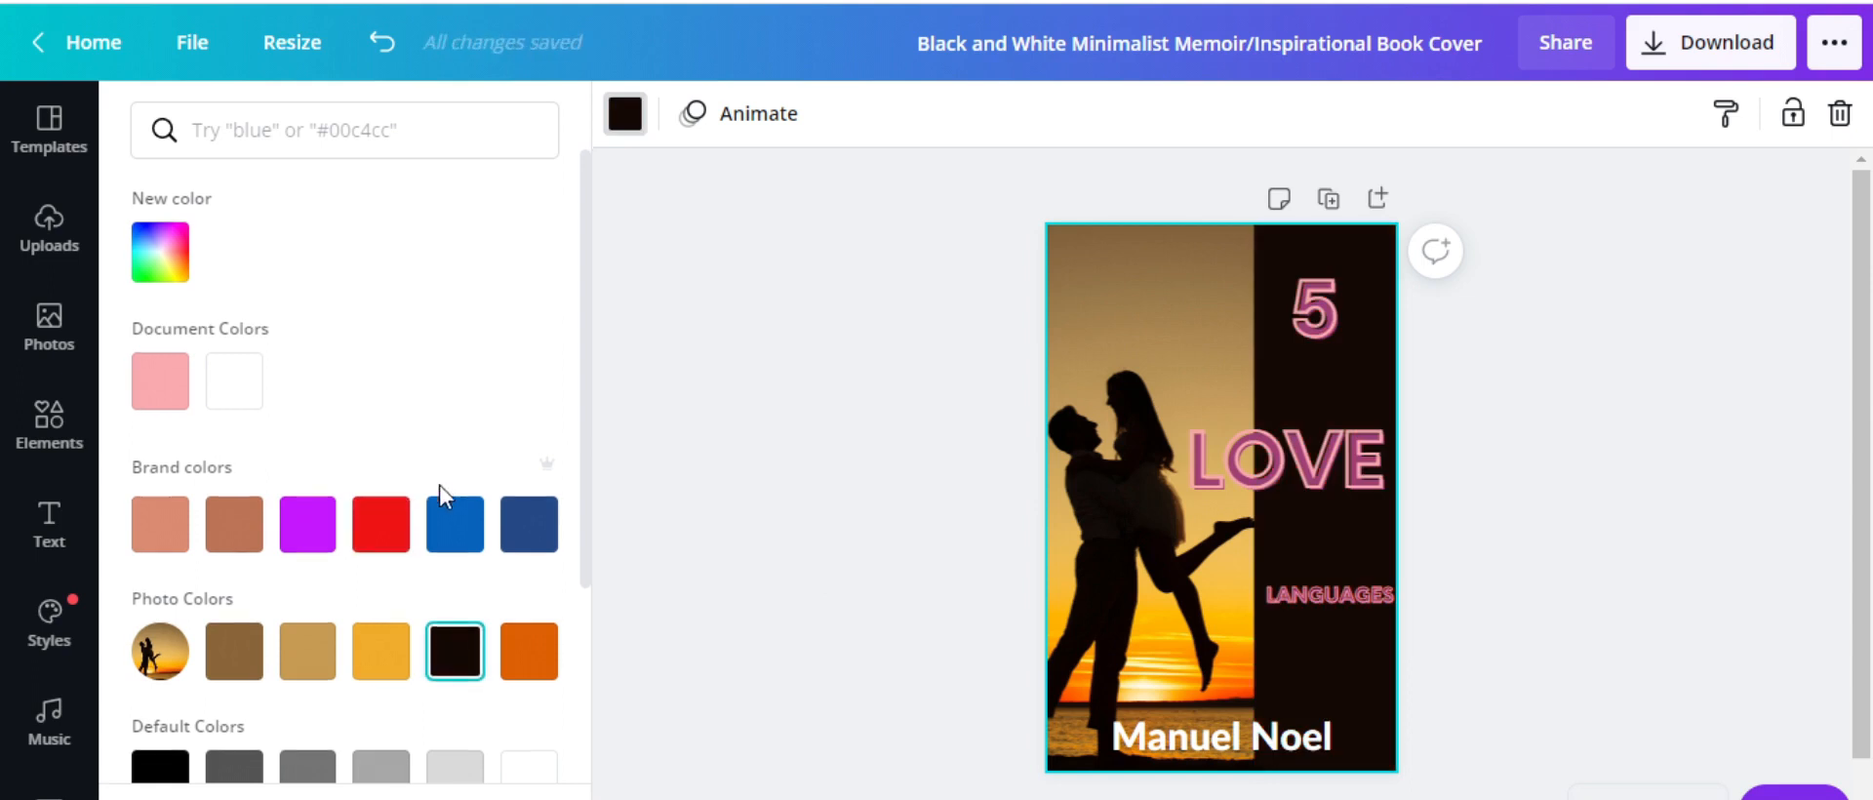
{"action": "scroll", "coordinate": [439, 488], "scroll_direction": "down", "scroll_amount": 3}
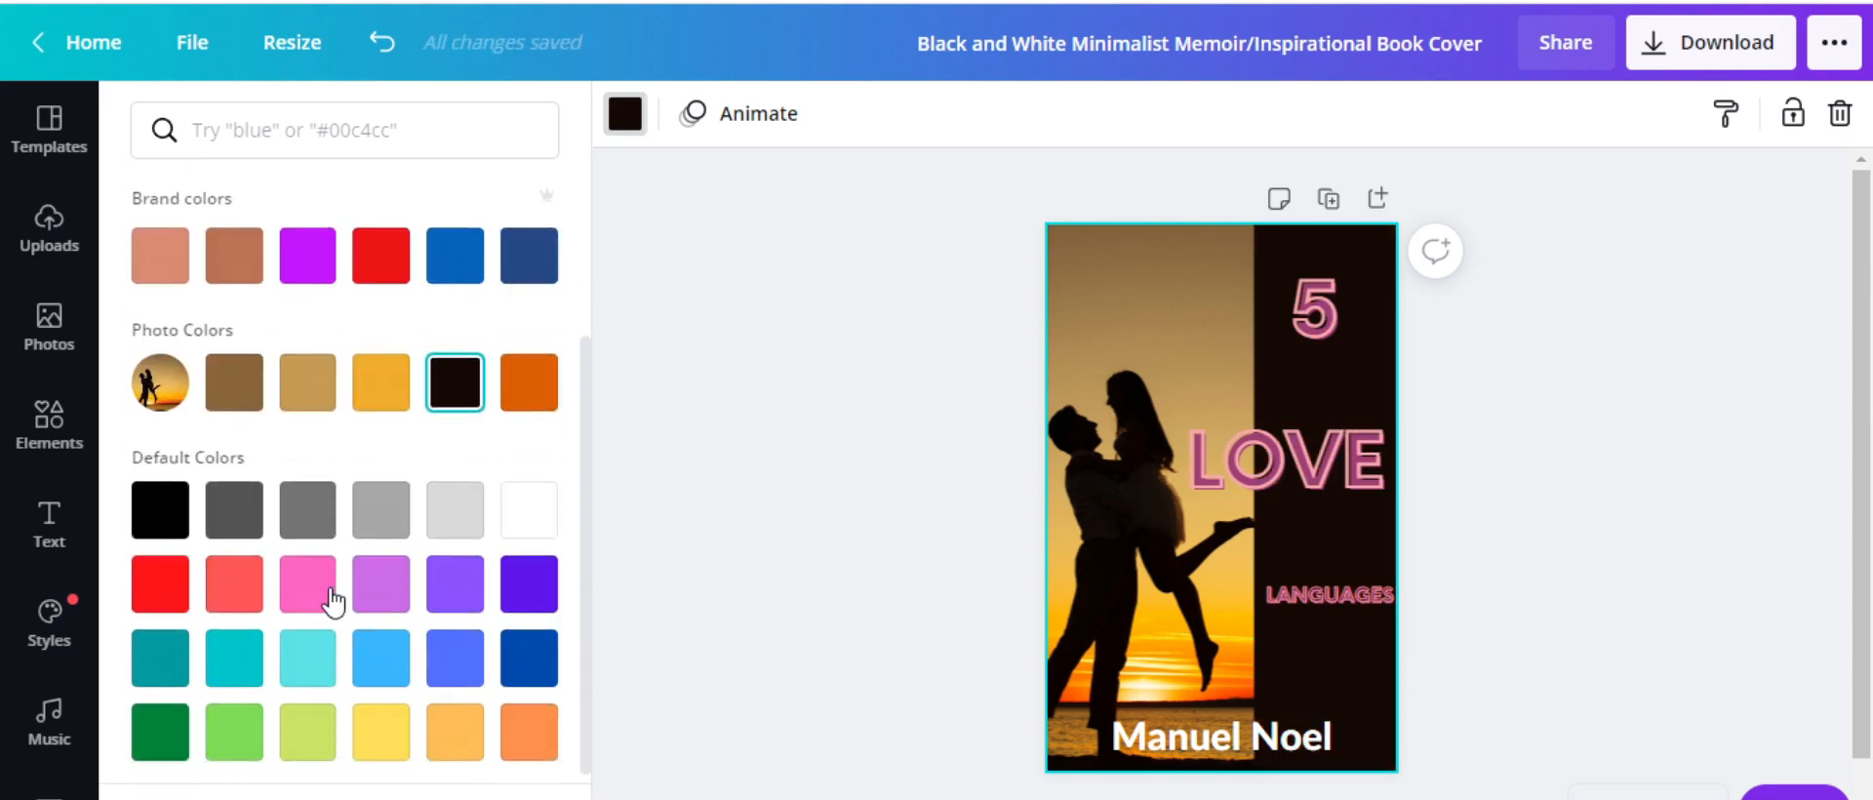
{"action": "left_click", "coordinate": [527, 502]}
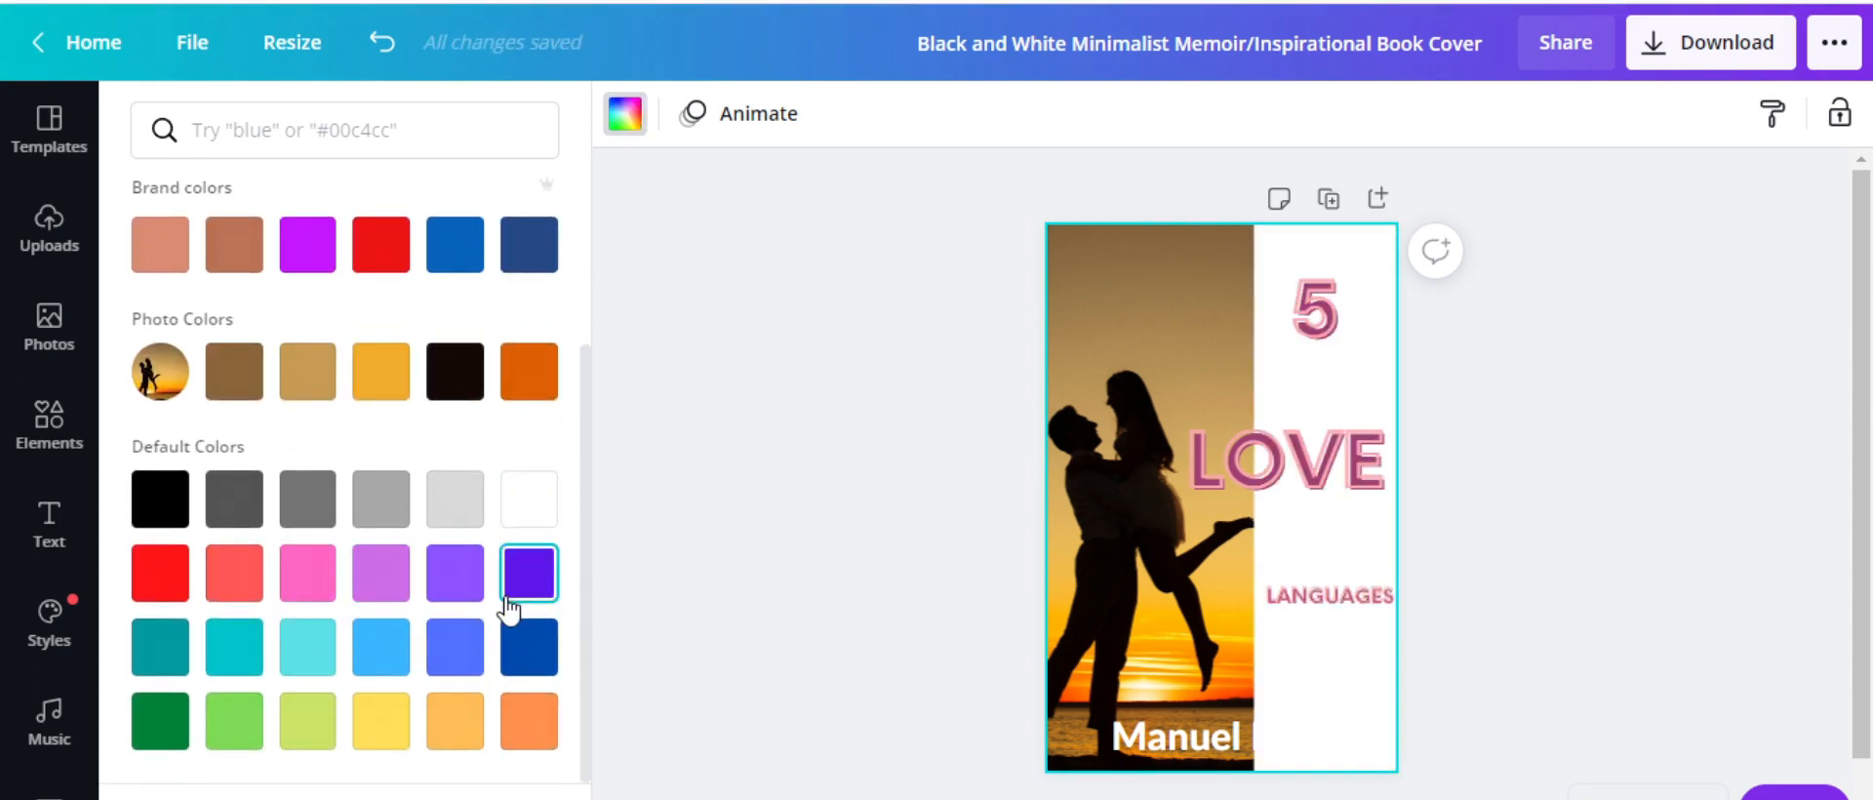
{"action": "left_click", "coordinate": [162, 721]}
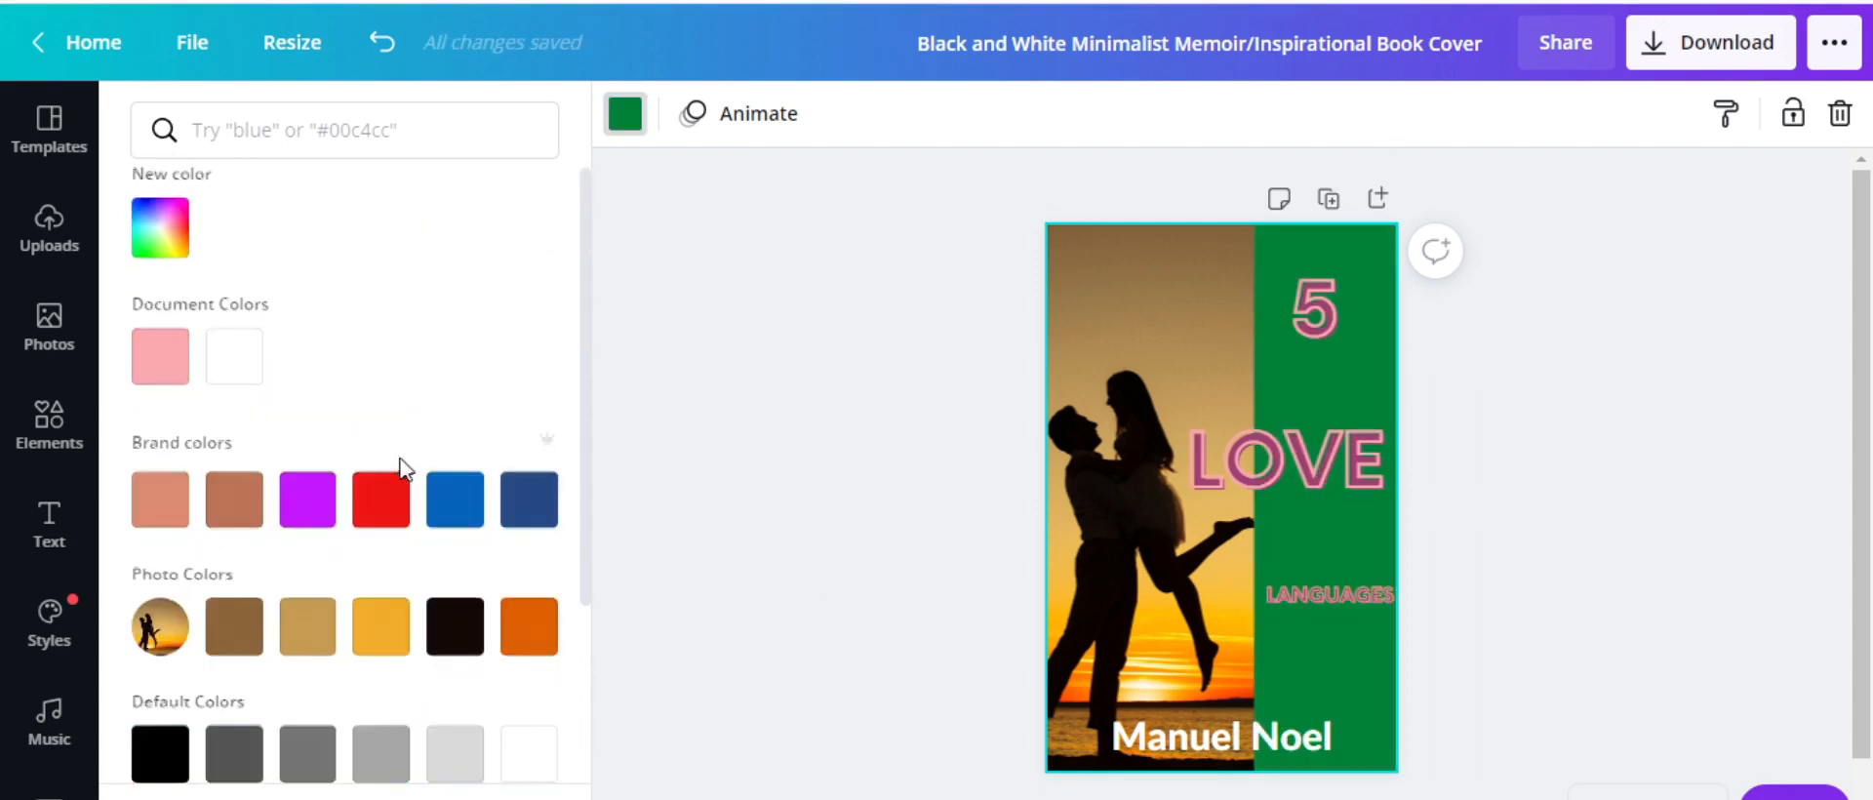
{"action": "left_click", "coordinate": [455, 654]}
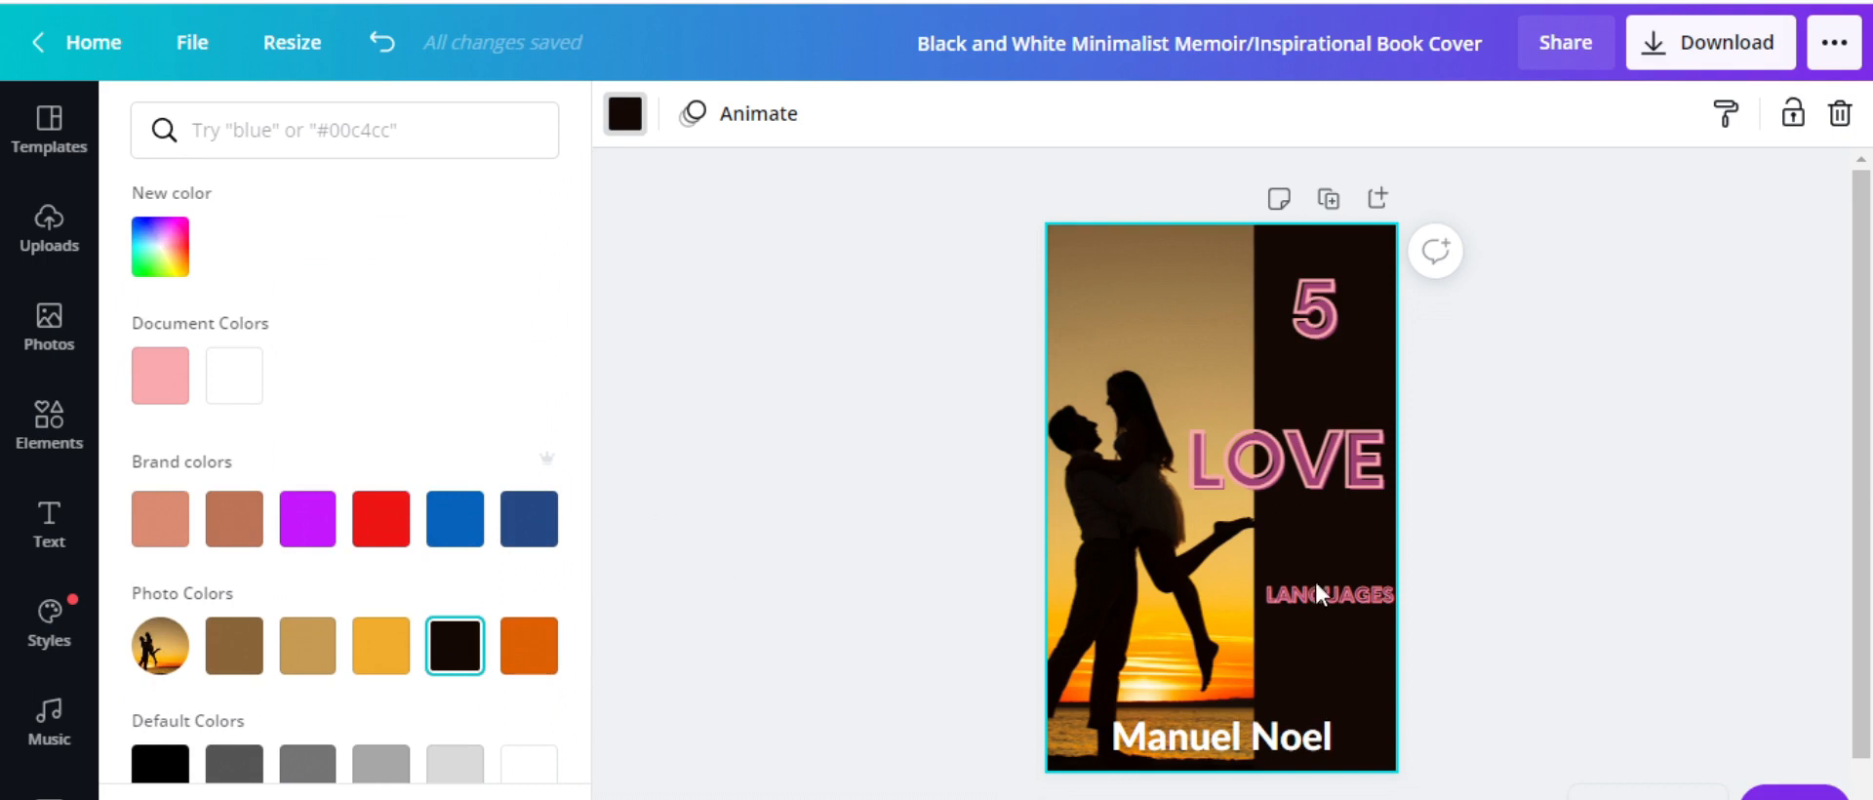
{"action": "left_click", "coordinate": [1445, 488]}
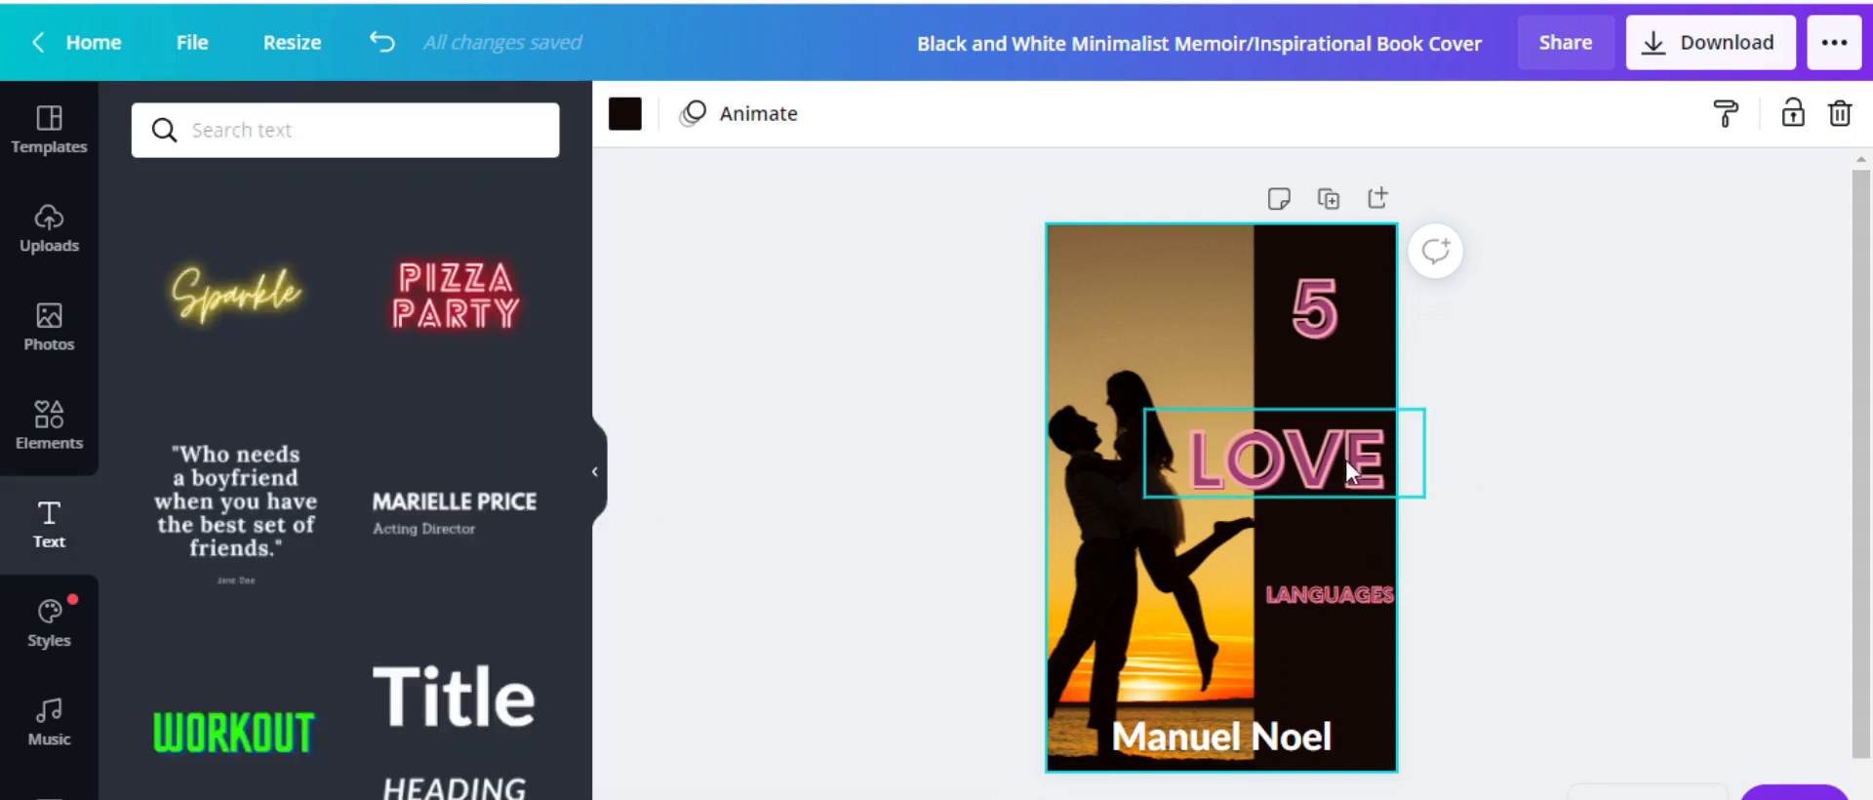
Select the LOVE letters and try red as their text colour
{"action": "left_click", "coordinate": [1380, 459]}
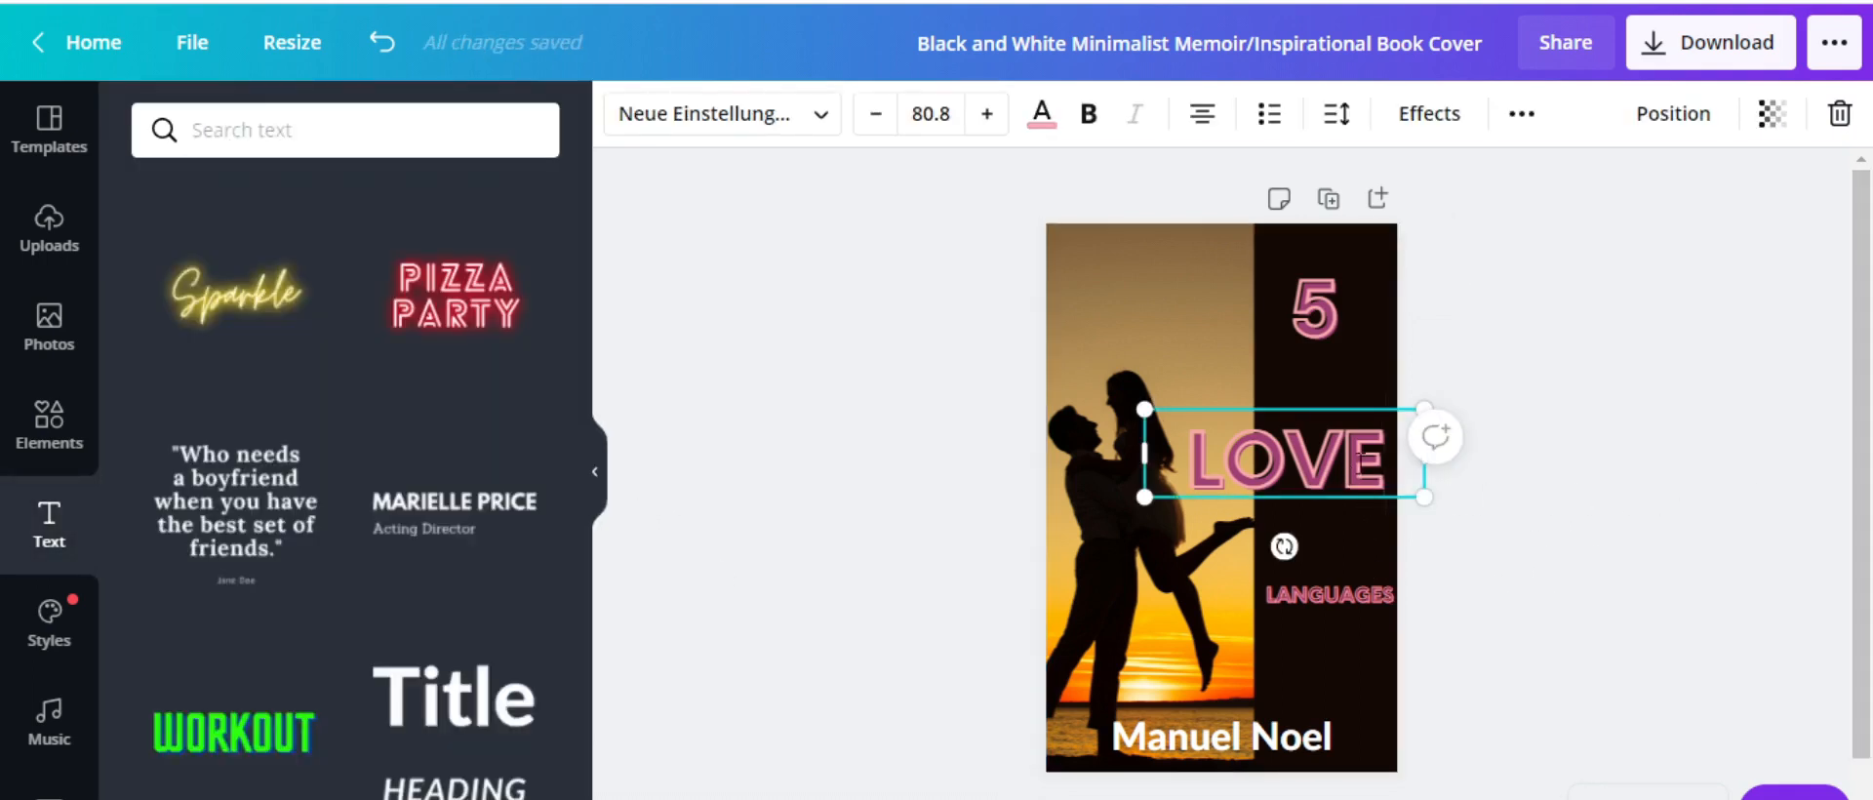
{"action": "left_click_drag", "start_coordinate": [1362, 459], "coordinate": [1205, 454]}
{"action": "left_click", "coordinate": [1401, 488]}
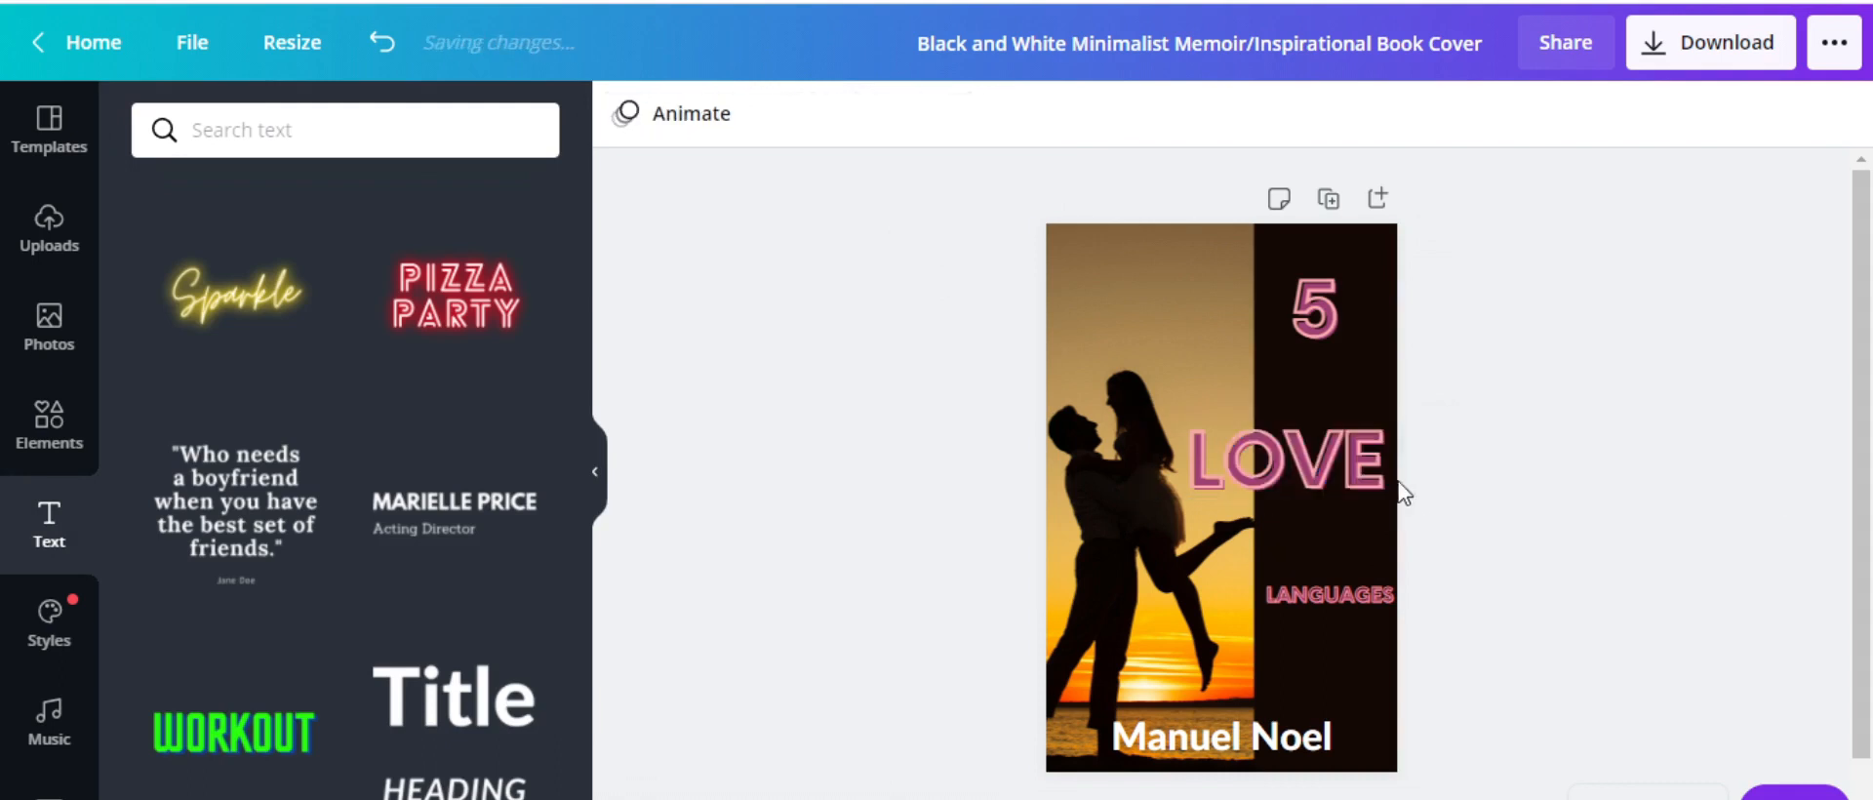
{"action": "left_click", "coordinate": [1379, 460]}
{"action": "left_click_drag", "start_coordinate": [1380, 459], "coordinate": [1186, 457]}
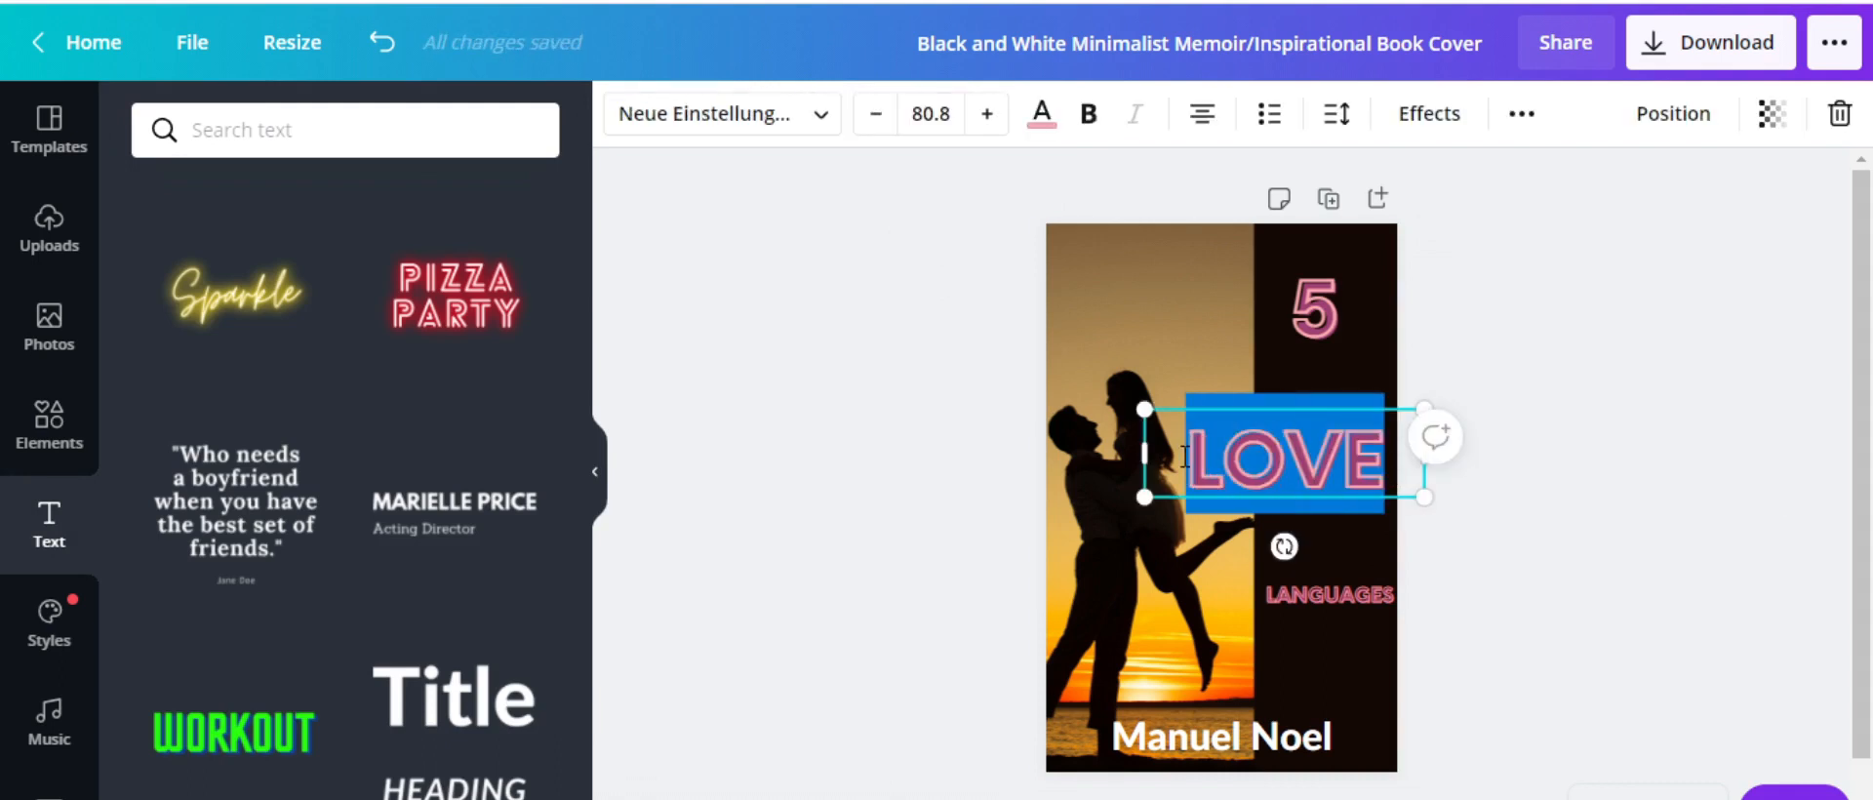
{"action": "left_click", "coordinate": [1042, 117]}
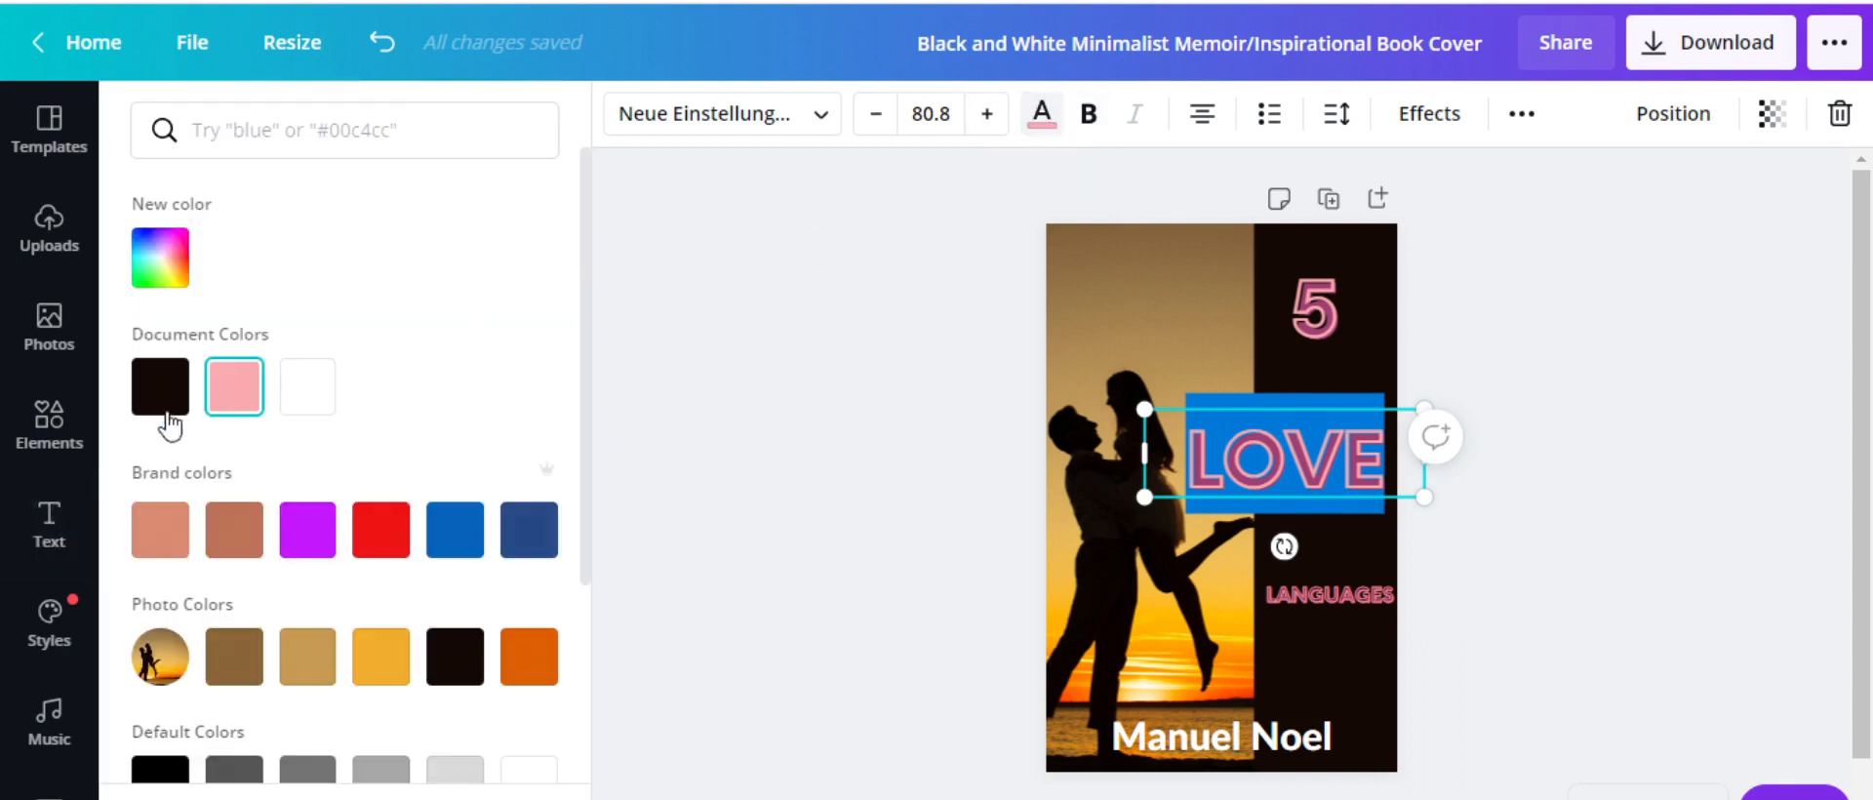
{"action": "left_click", "coordinate": [388, 534]}
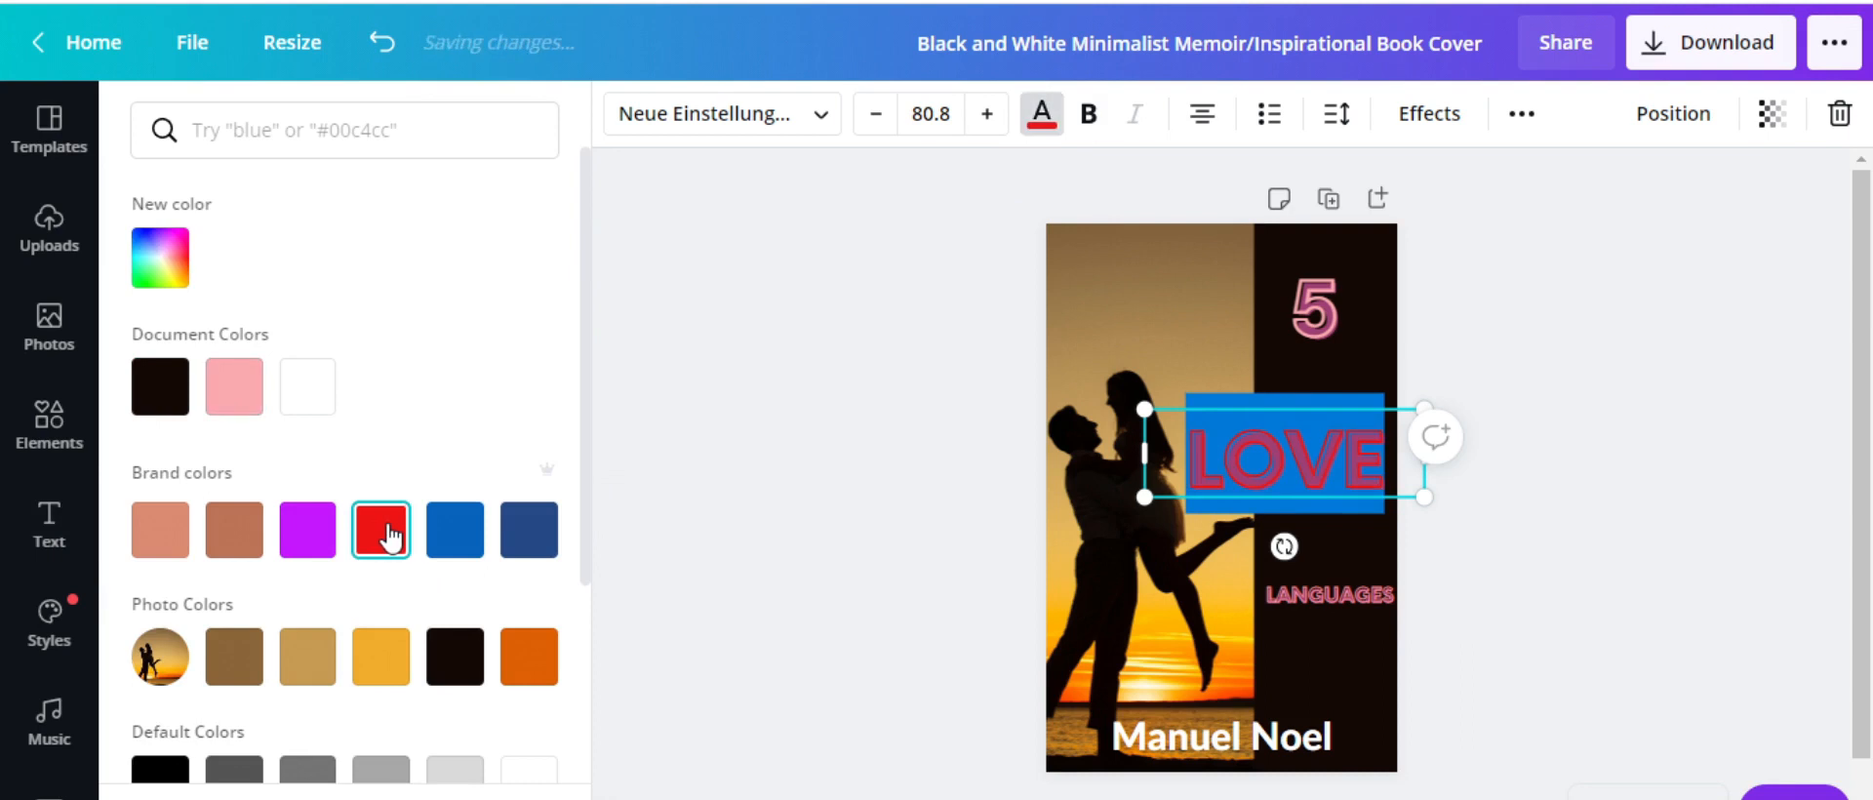
Give LOVE the near-black document colour after briefly trying dark blue
{"action": "left_click", "coordinate": [455, 666]}
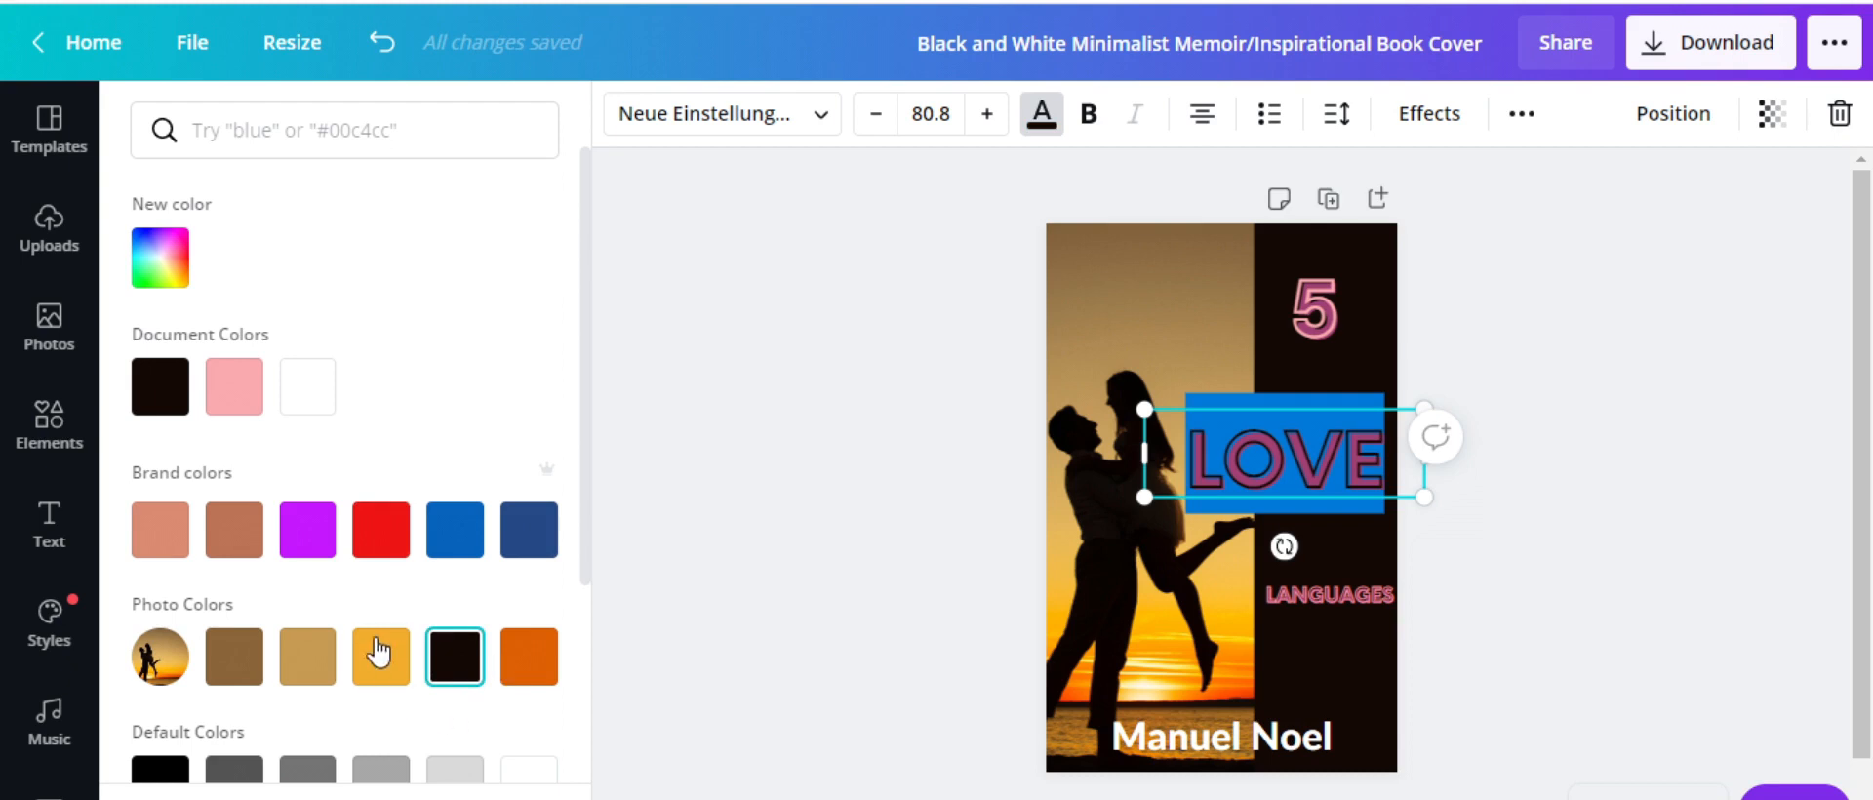
{"action": "scroll", "coordinate": [381, 646], "scroll_direction": "down", "scroll_amount": 3}
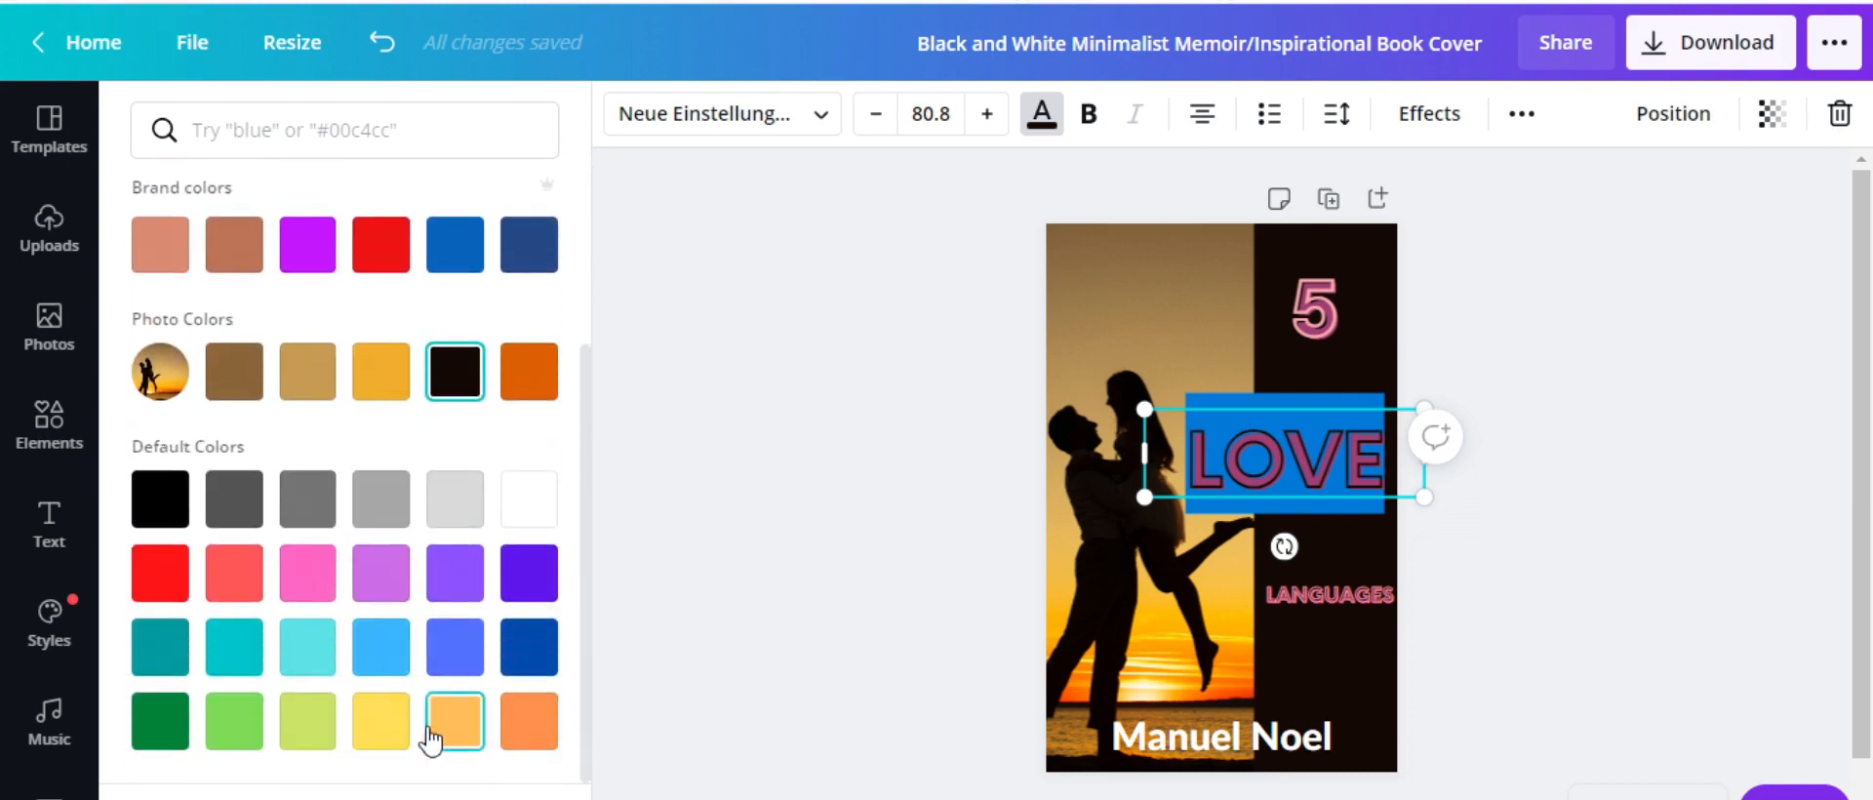
{"action": "left_click", "coordinate": [512, 669]}
{"action": "scroll", "coordinate": [296, 605], "scroll_direction": "up", "scroll_amount": 3}
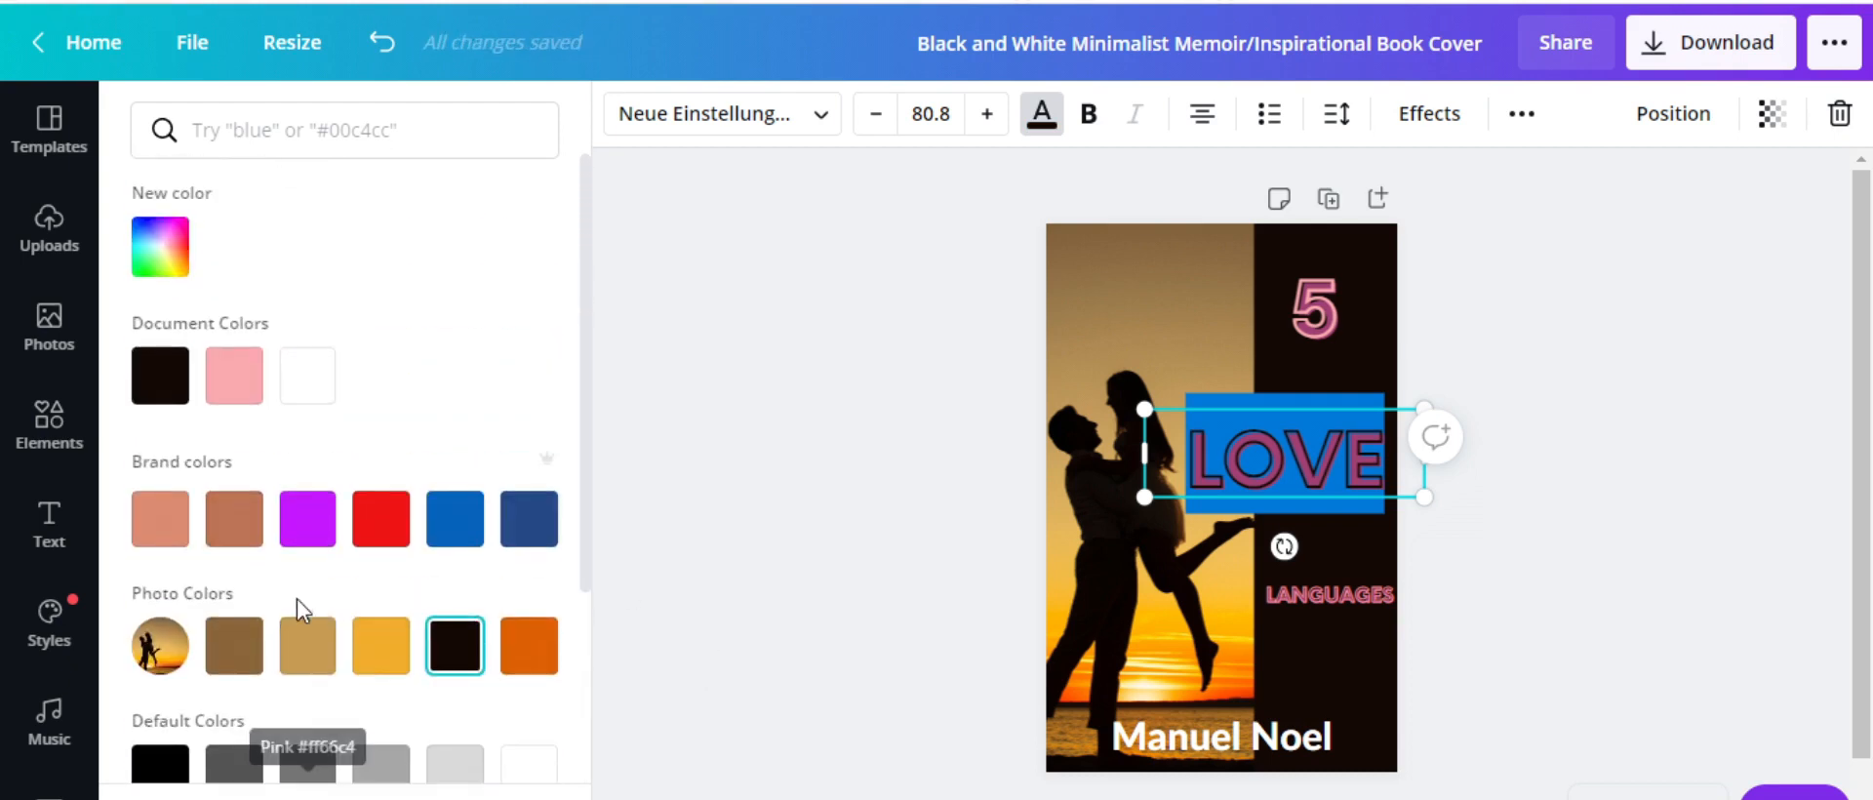
{"action": "left_click", "coordinate": [160, 375]}
{"action": "left_click", "coordinate": [1354, 509]}
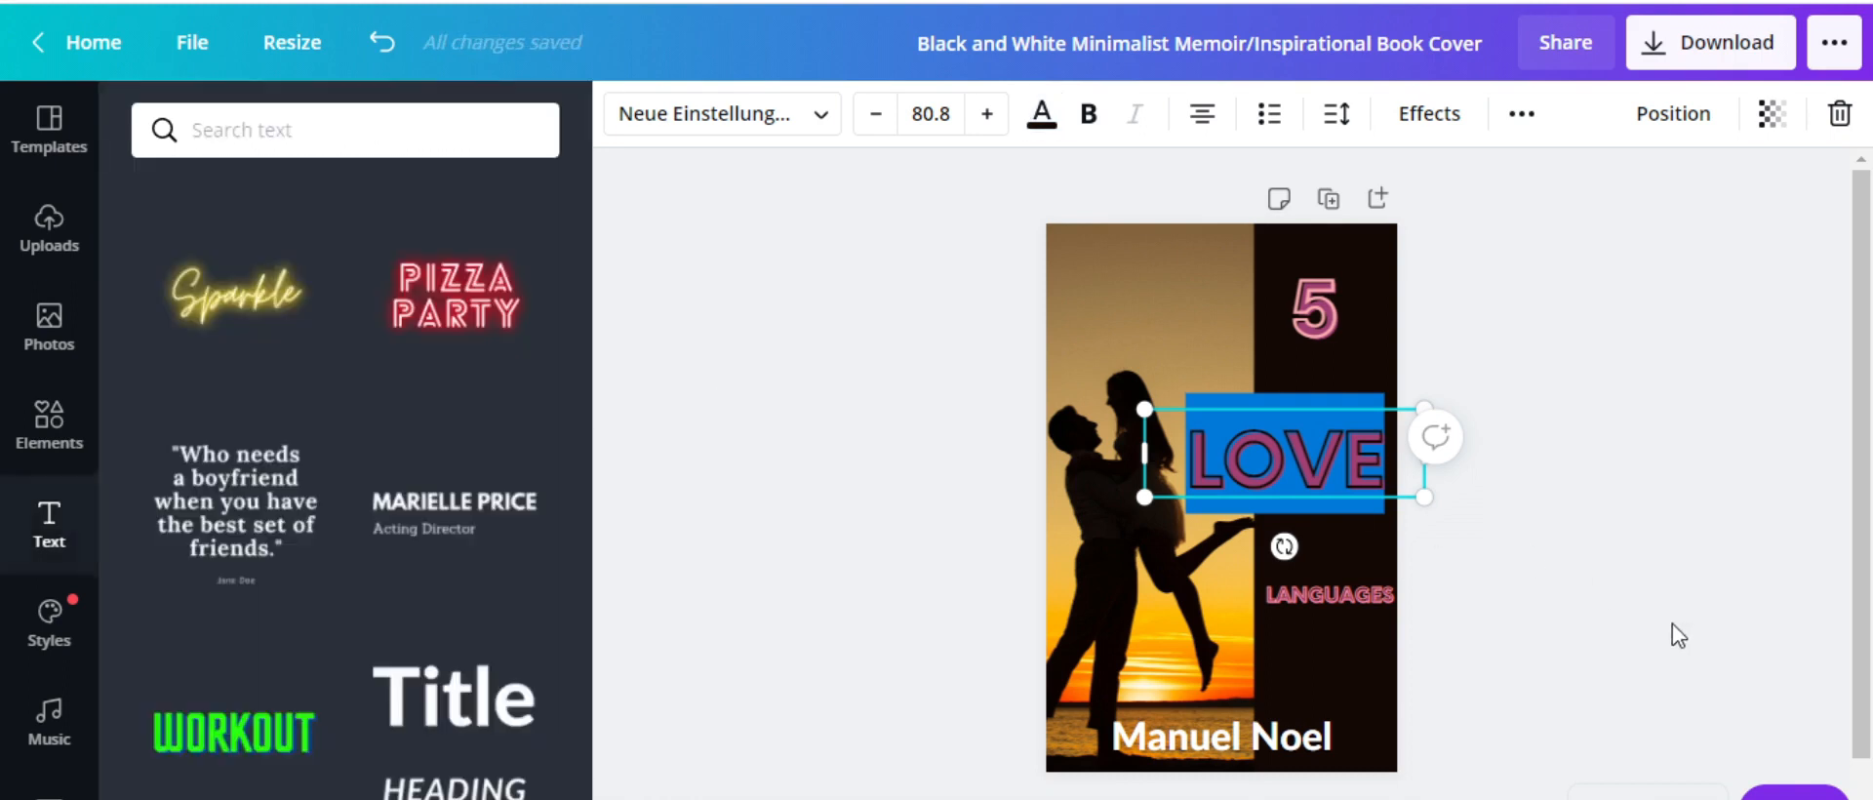
{"action": "left_click", "coordinate": [1341, 523]}
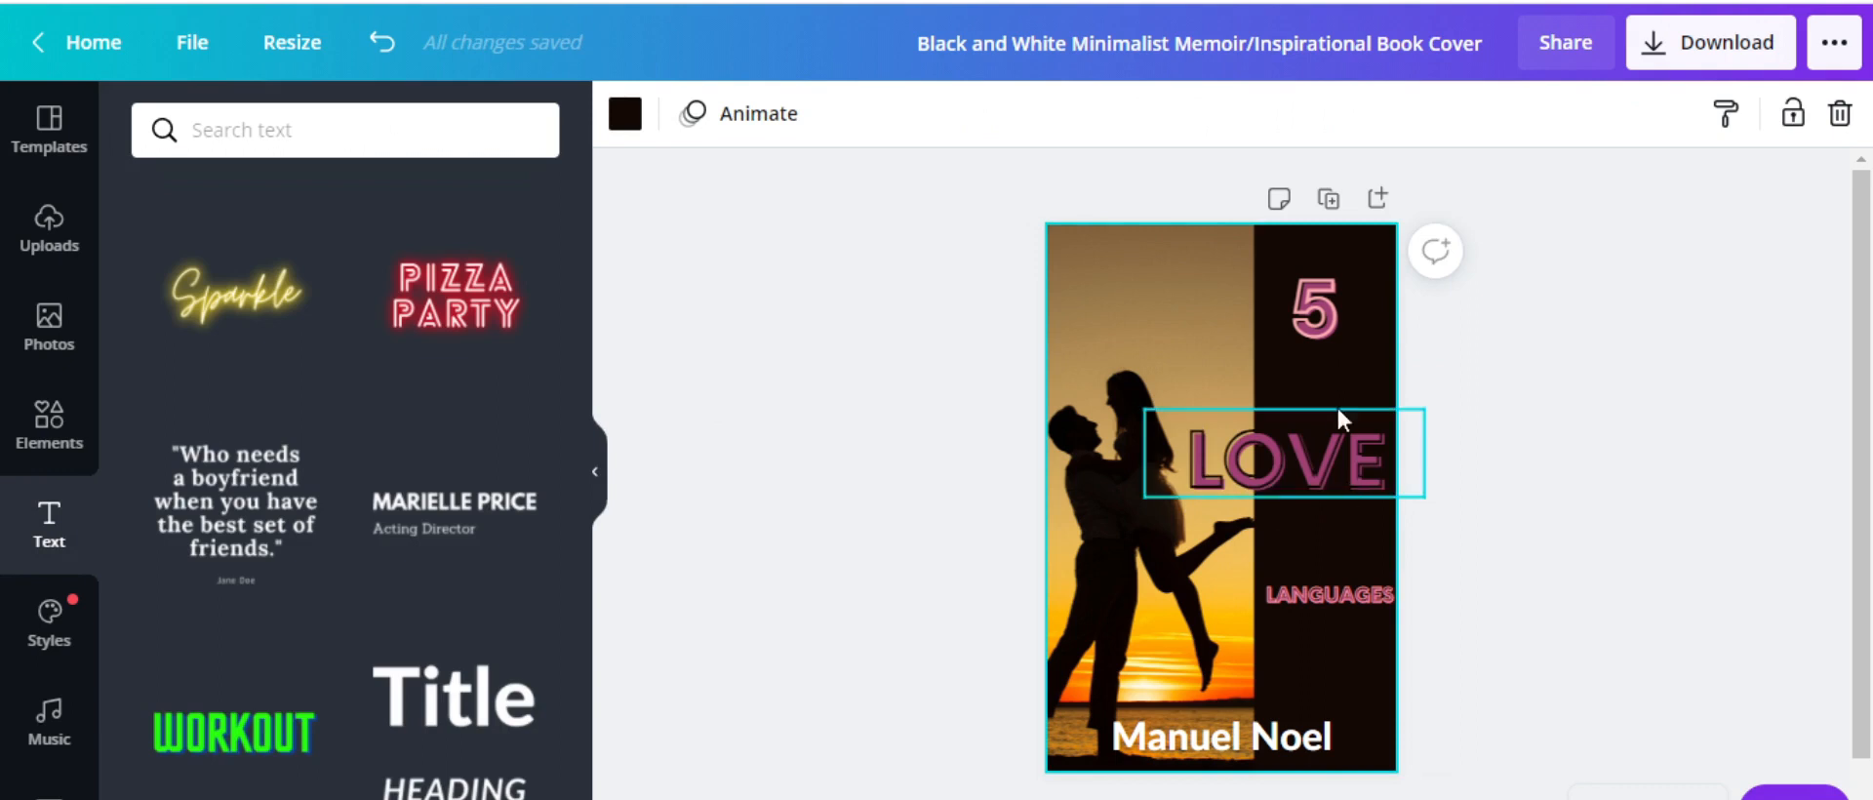
Make the 5 bold
{"action": "left_click", "coordinate": [1339, 309]}
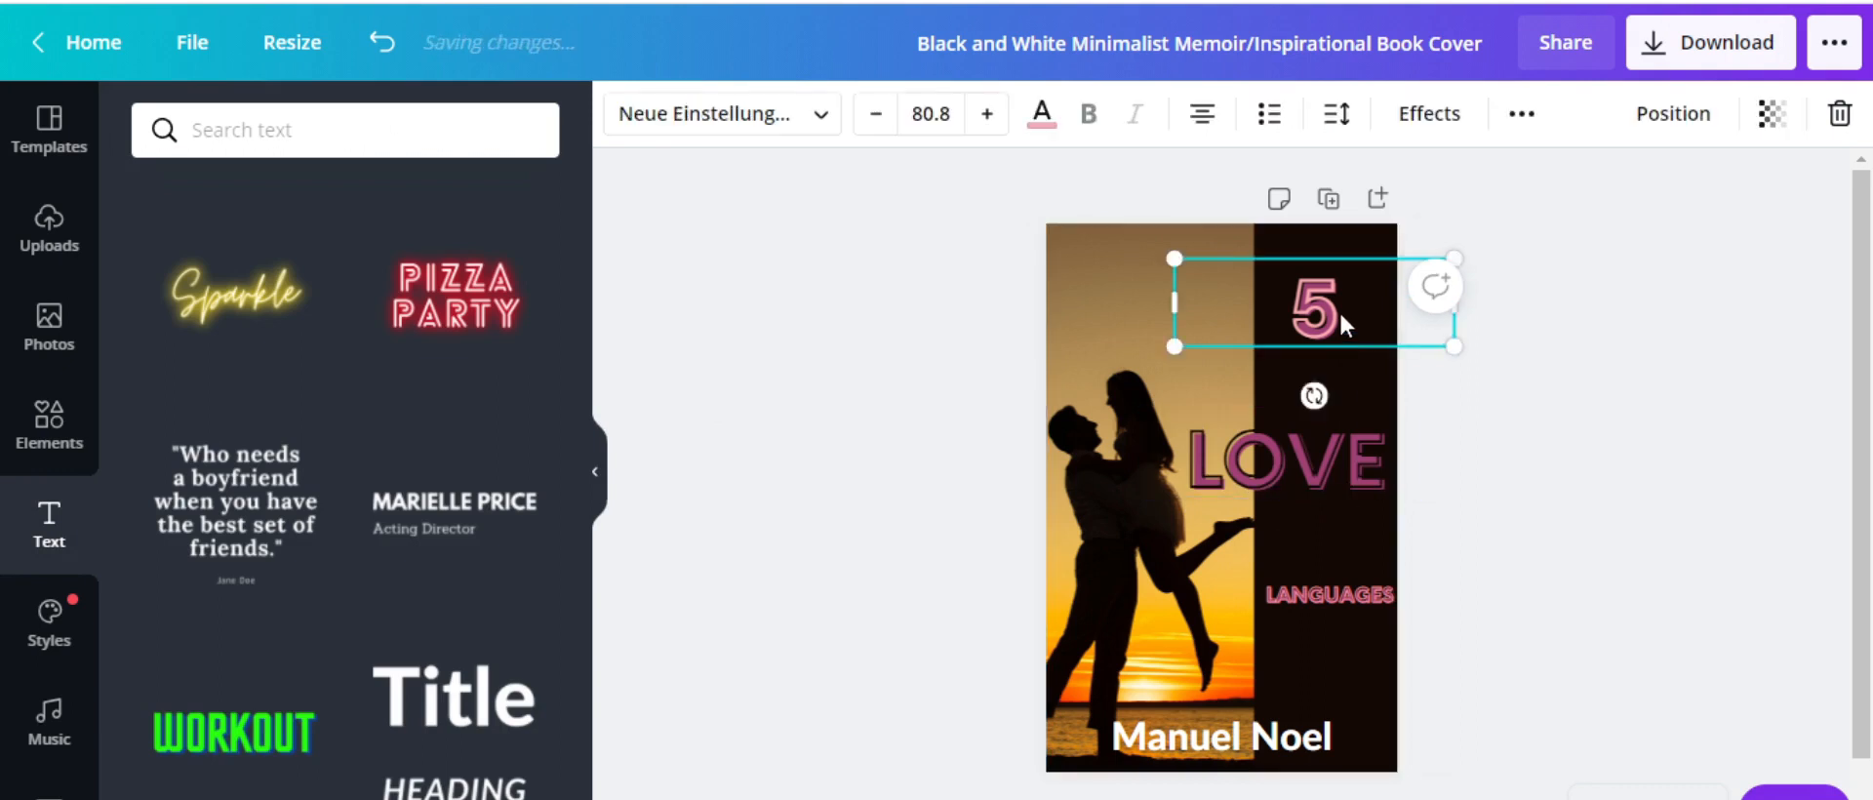
{"action": "double_click", "coordinate": [1298, 312]}
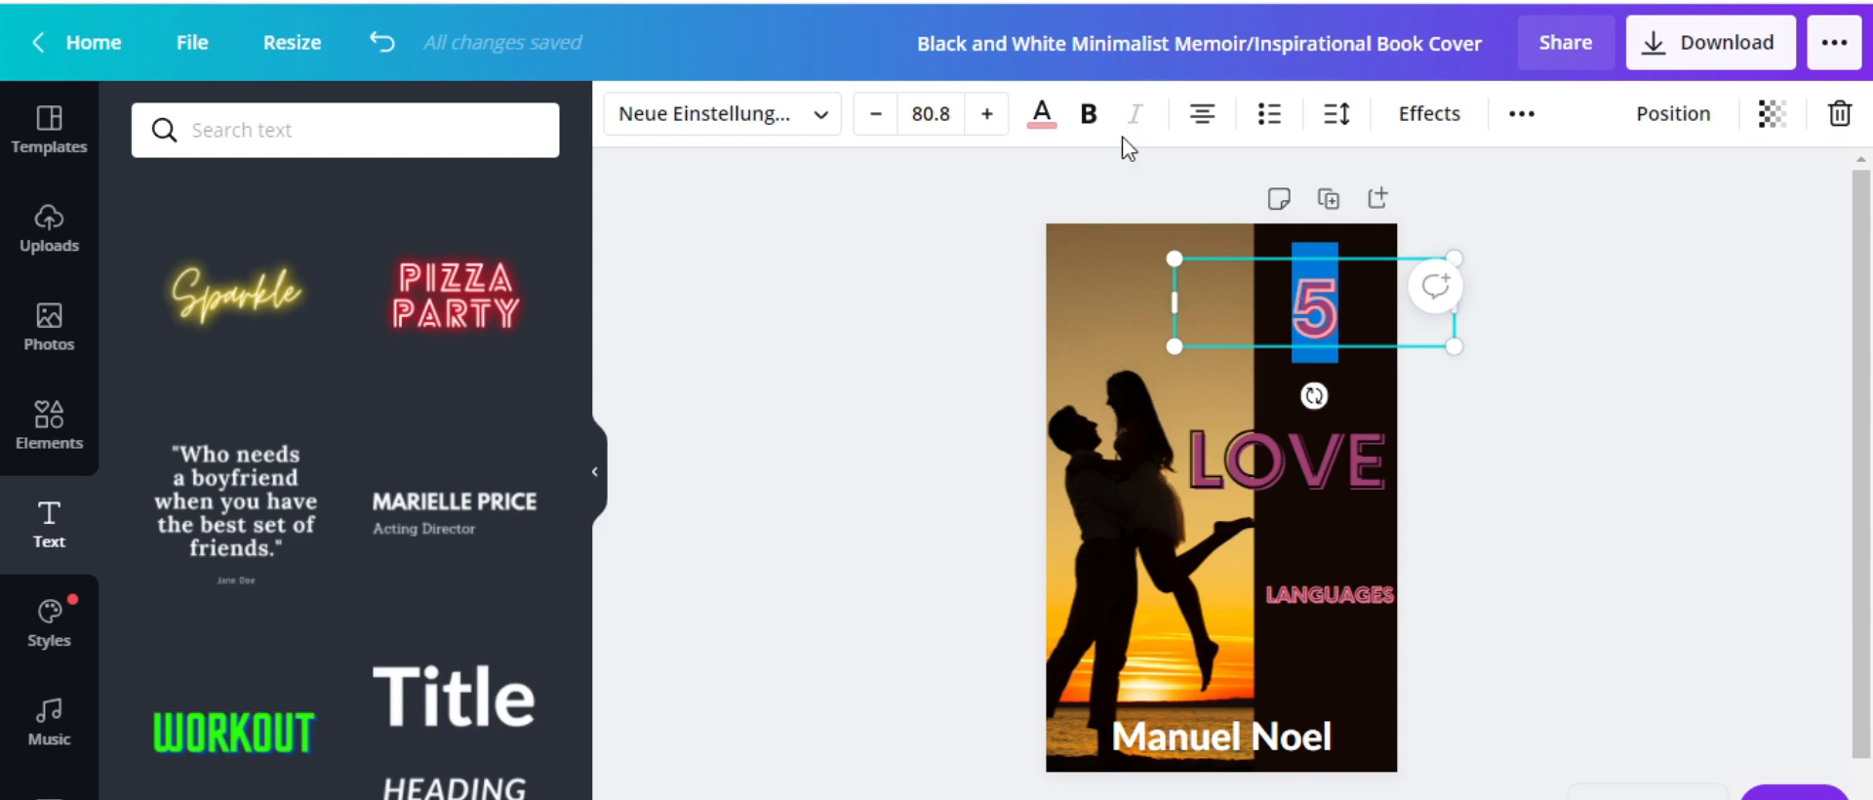
{"action": "left_click", "coordinate": [1090, 122]}
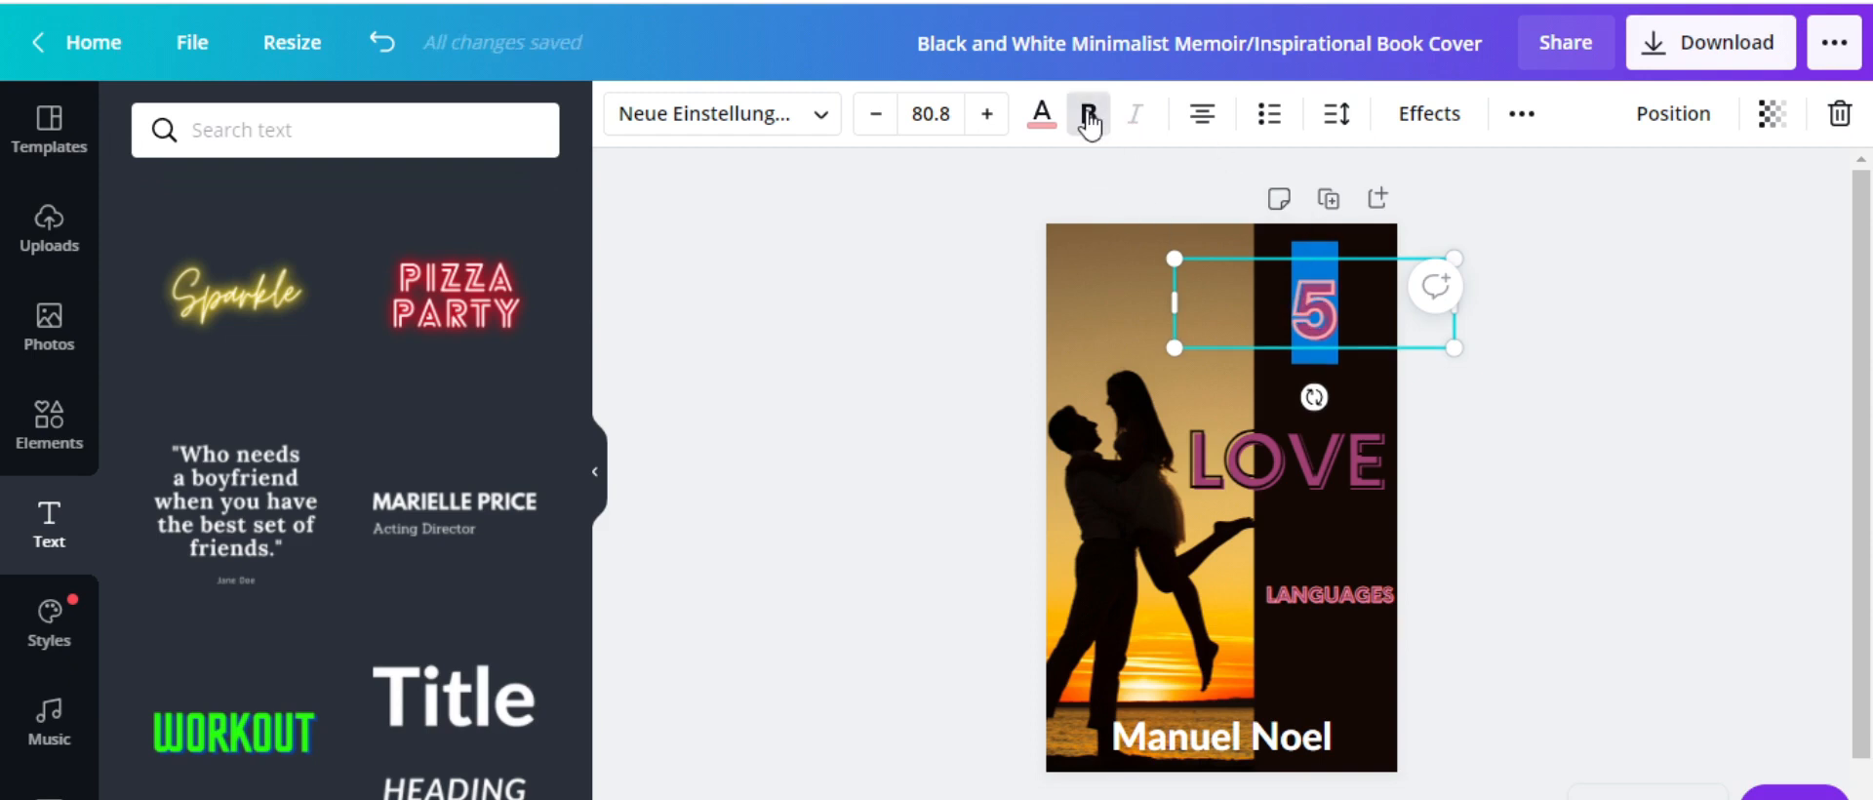
Change the 5's font to Arimo, after briefly trying Andika
{"action": "left_click", "coordinate": [934, 116]}
{"action": "double_click", "coordinate": [935, 114]}
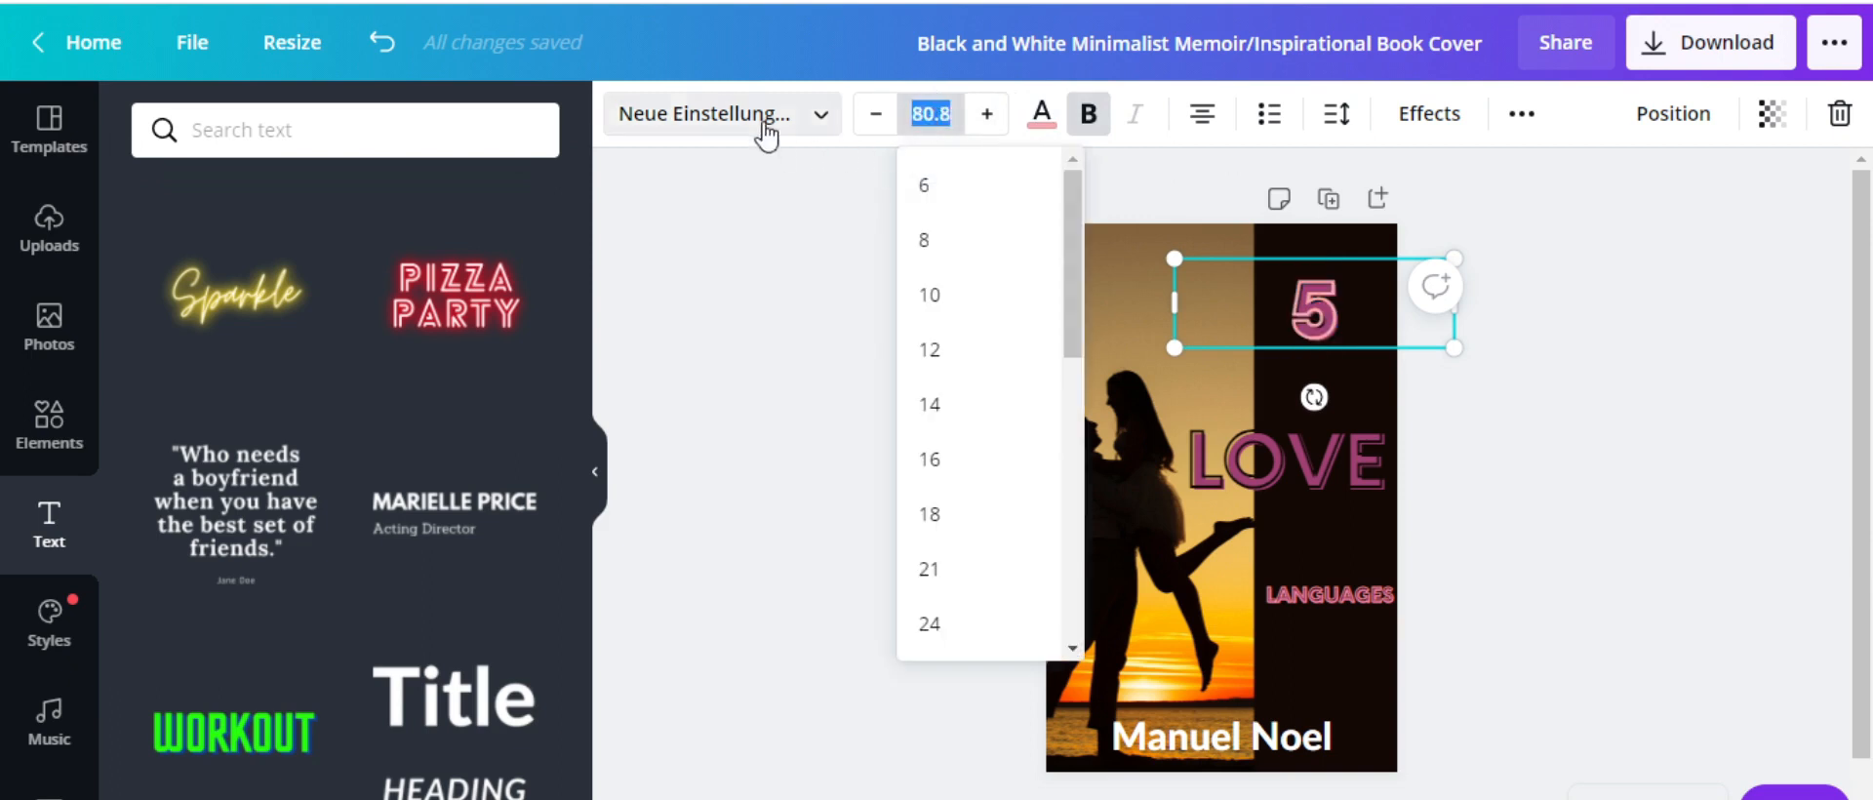
{"action": "left_click", "coordinate": [816, 115]}
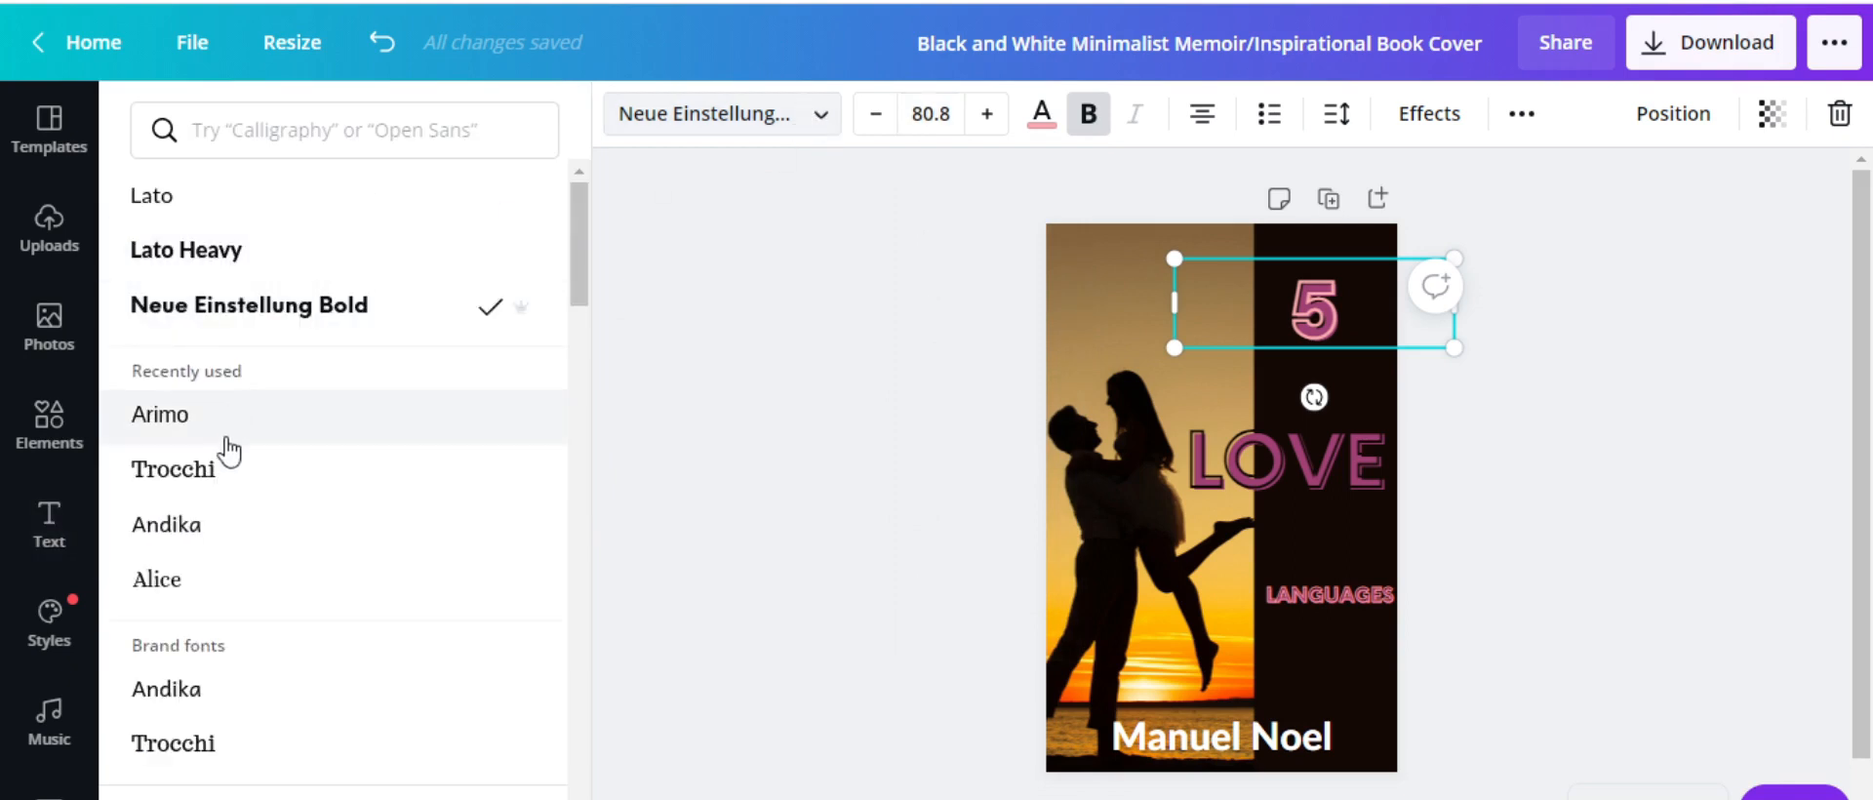
{"action": "left_click", "coordinate": [203, 534]}
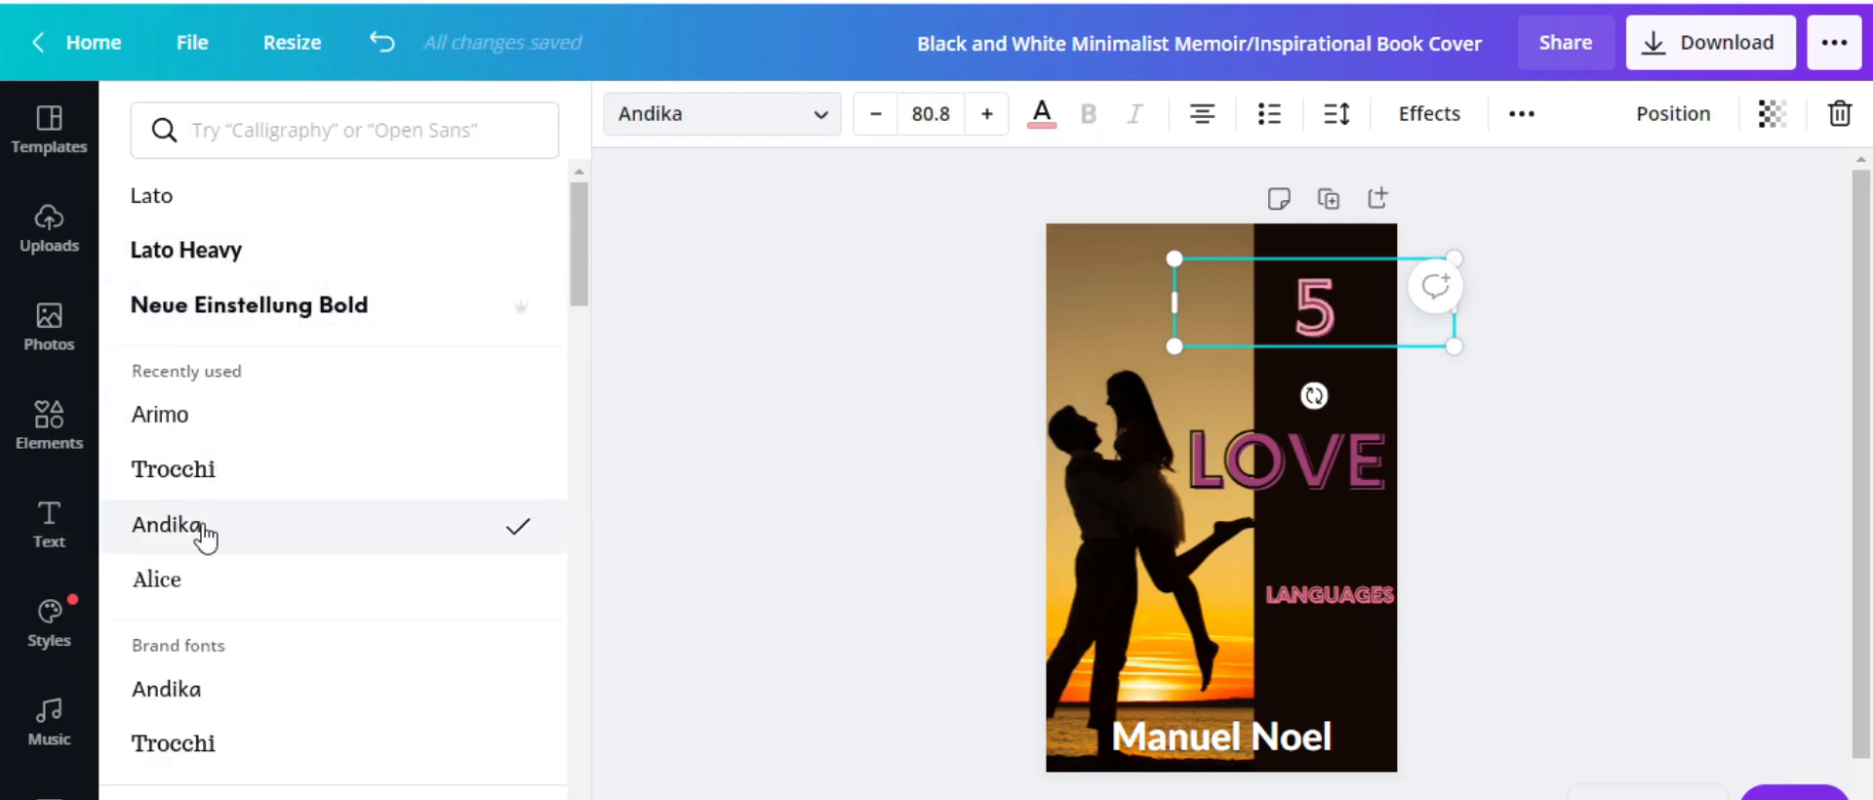
{"action": "scroll", "coordinate": [200, 688], "scroll_direction": "down", "scroll_amount": 3}
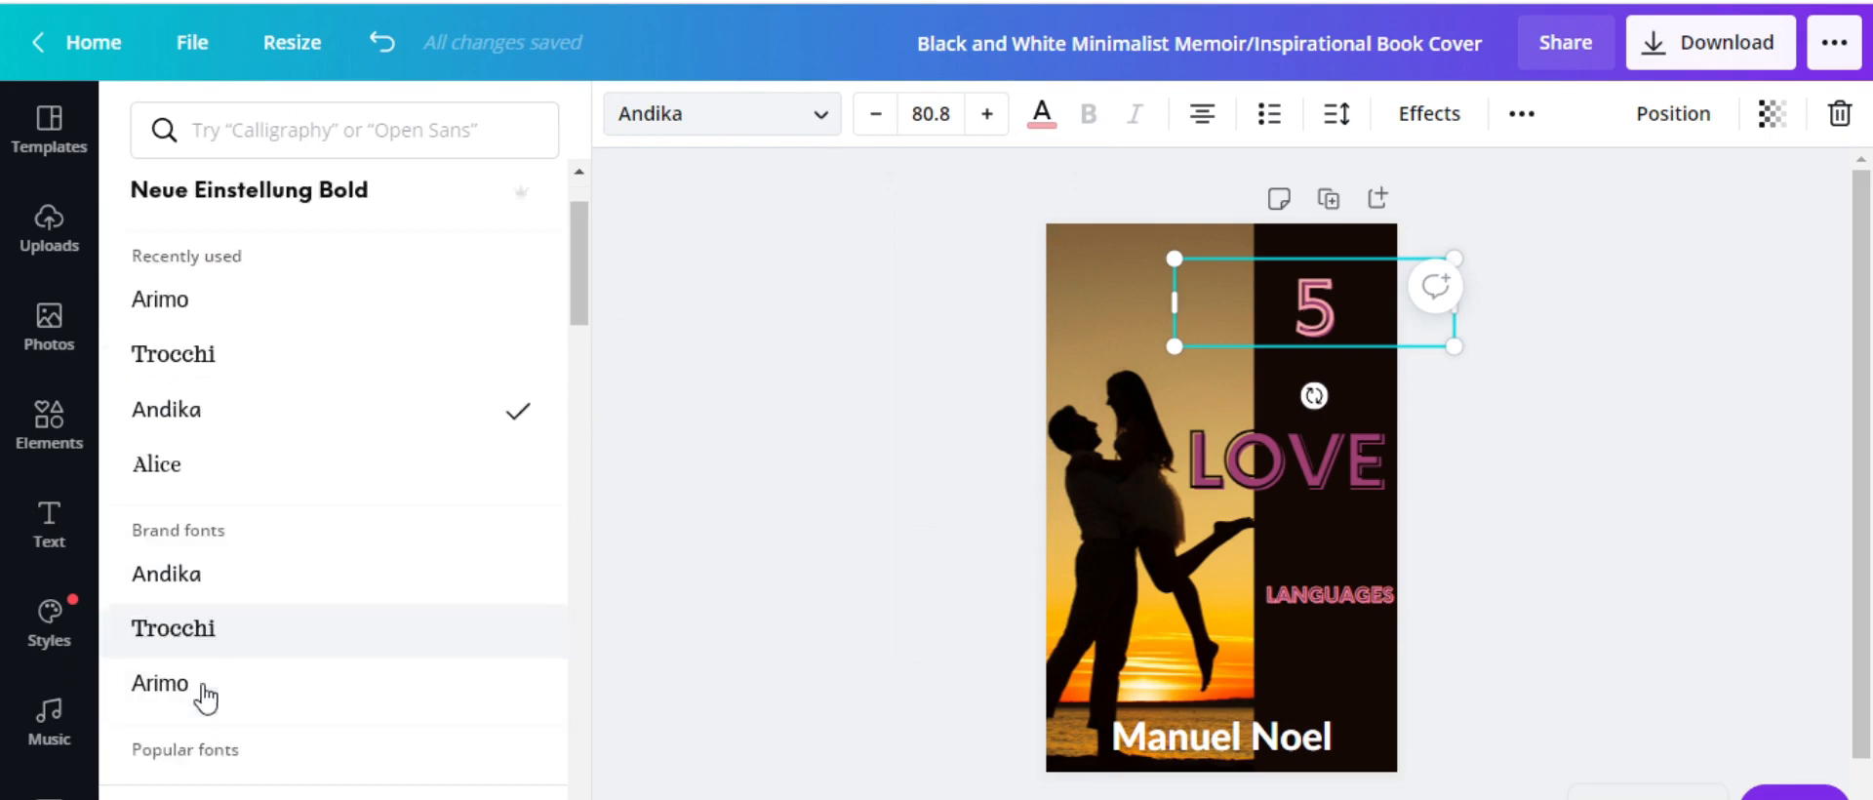
{"action": "scroll", "coordinate": [302, 483], "scroll_direction": "down", "scroll_amount": 3}
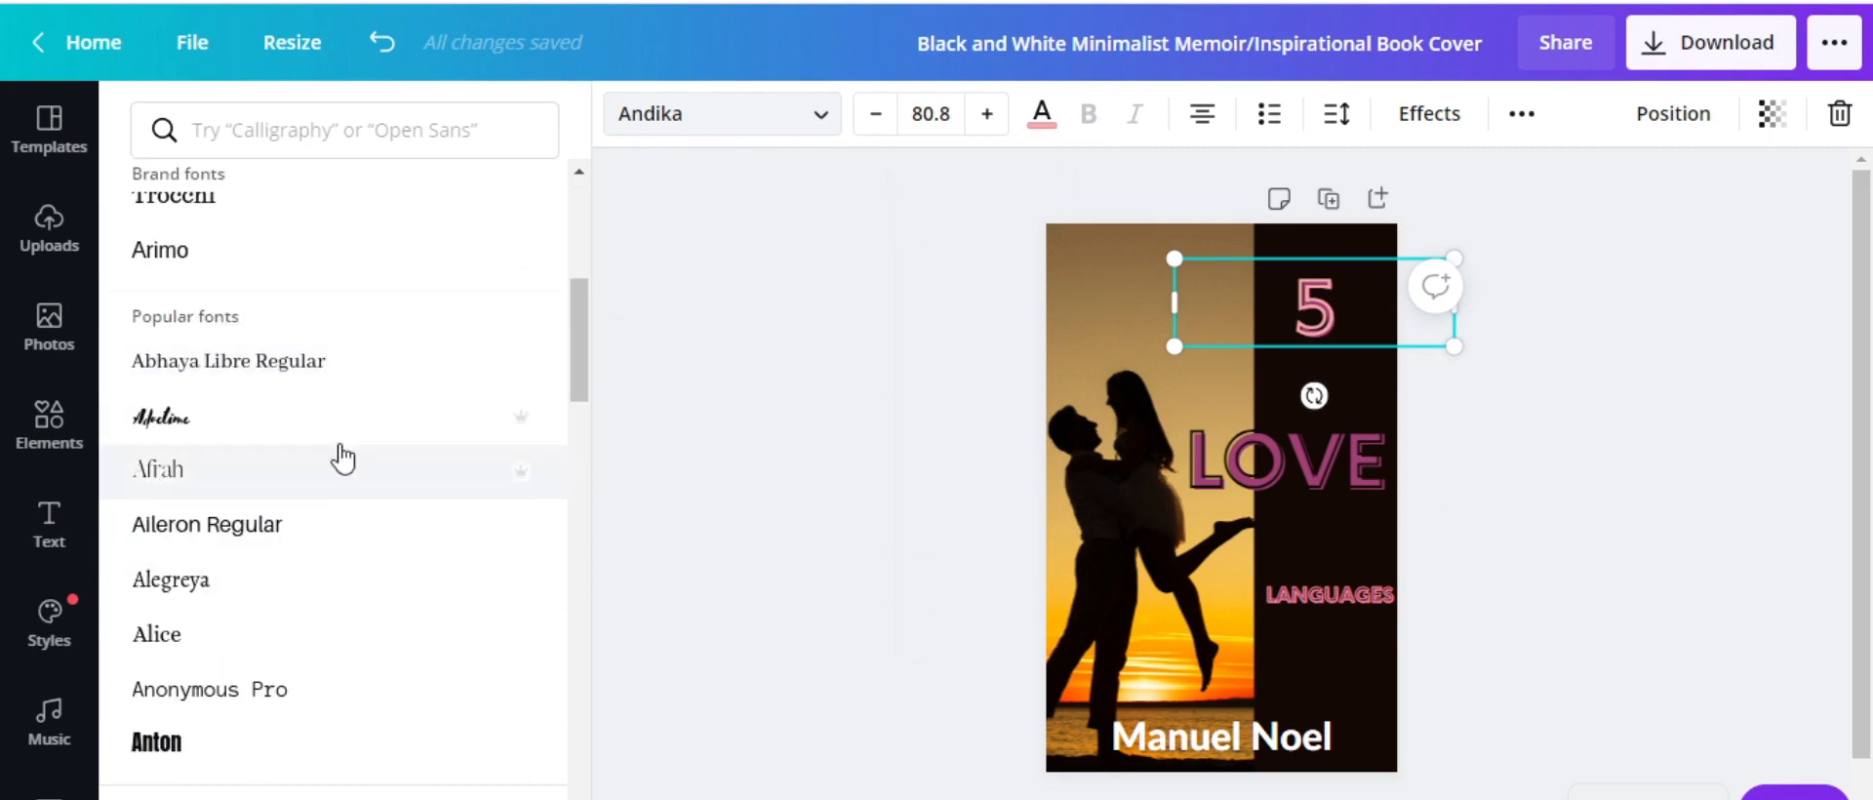
{"action": "scroll", "coordinate": [341, 483], "scroll_direction": "down", "scroll_amount": 3}
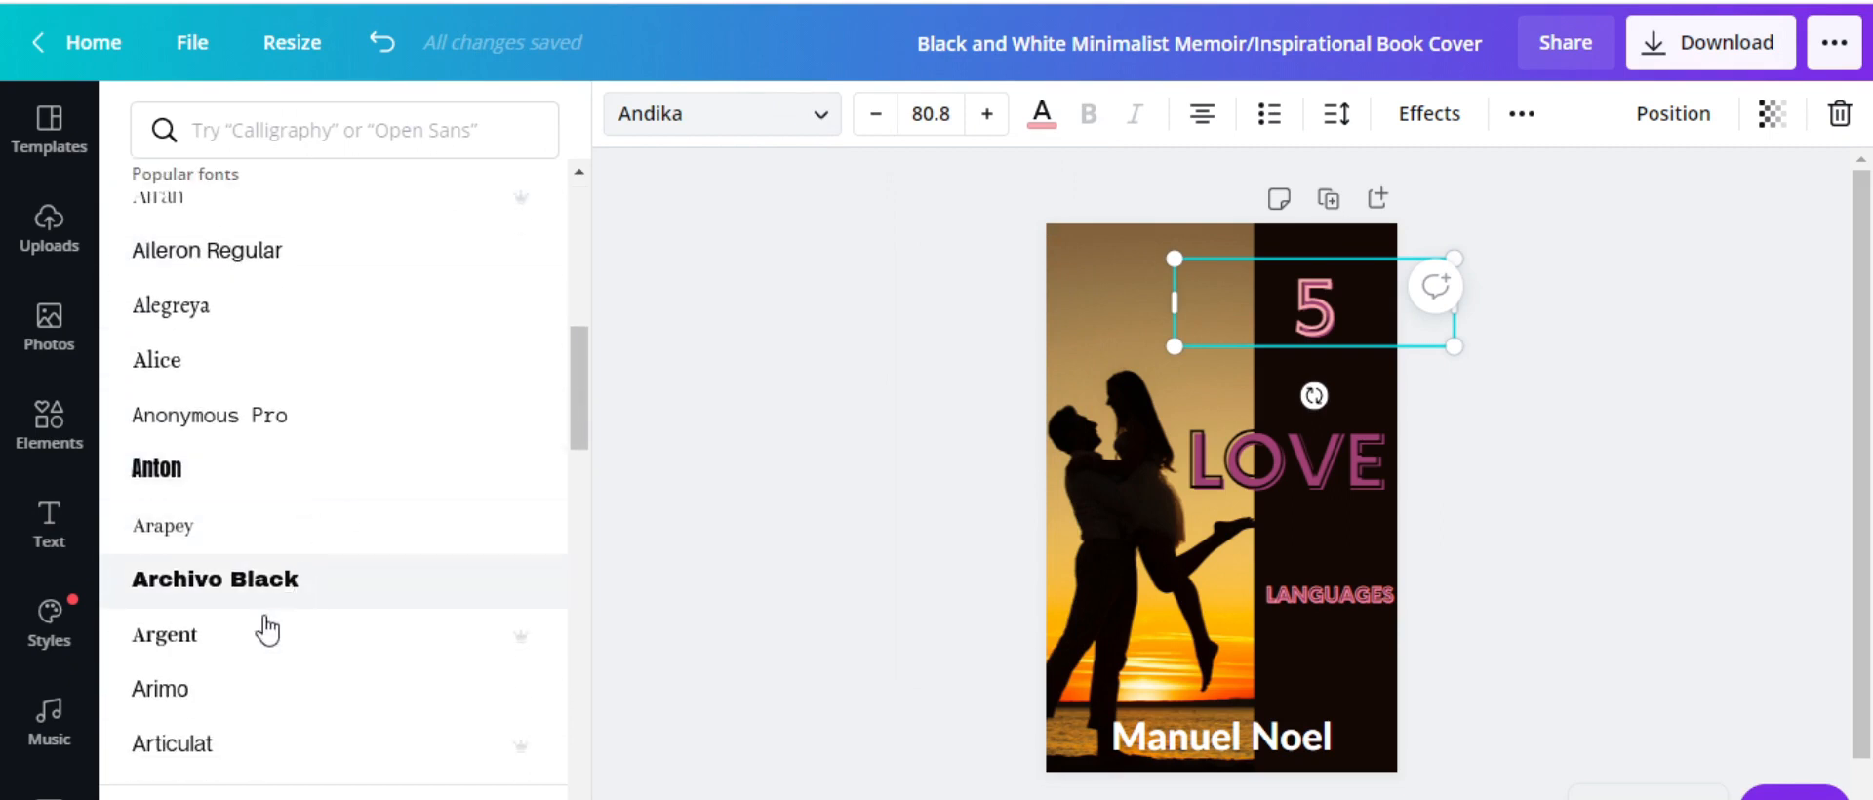
{"action": "left_click", "coordinate": [226, 695]}
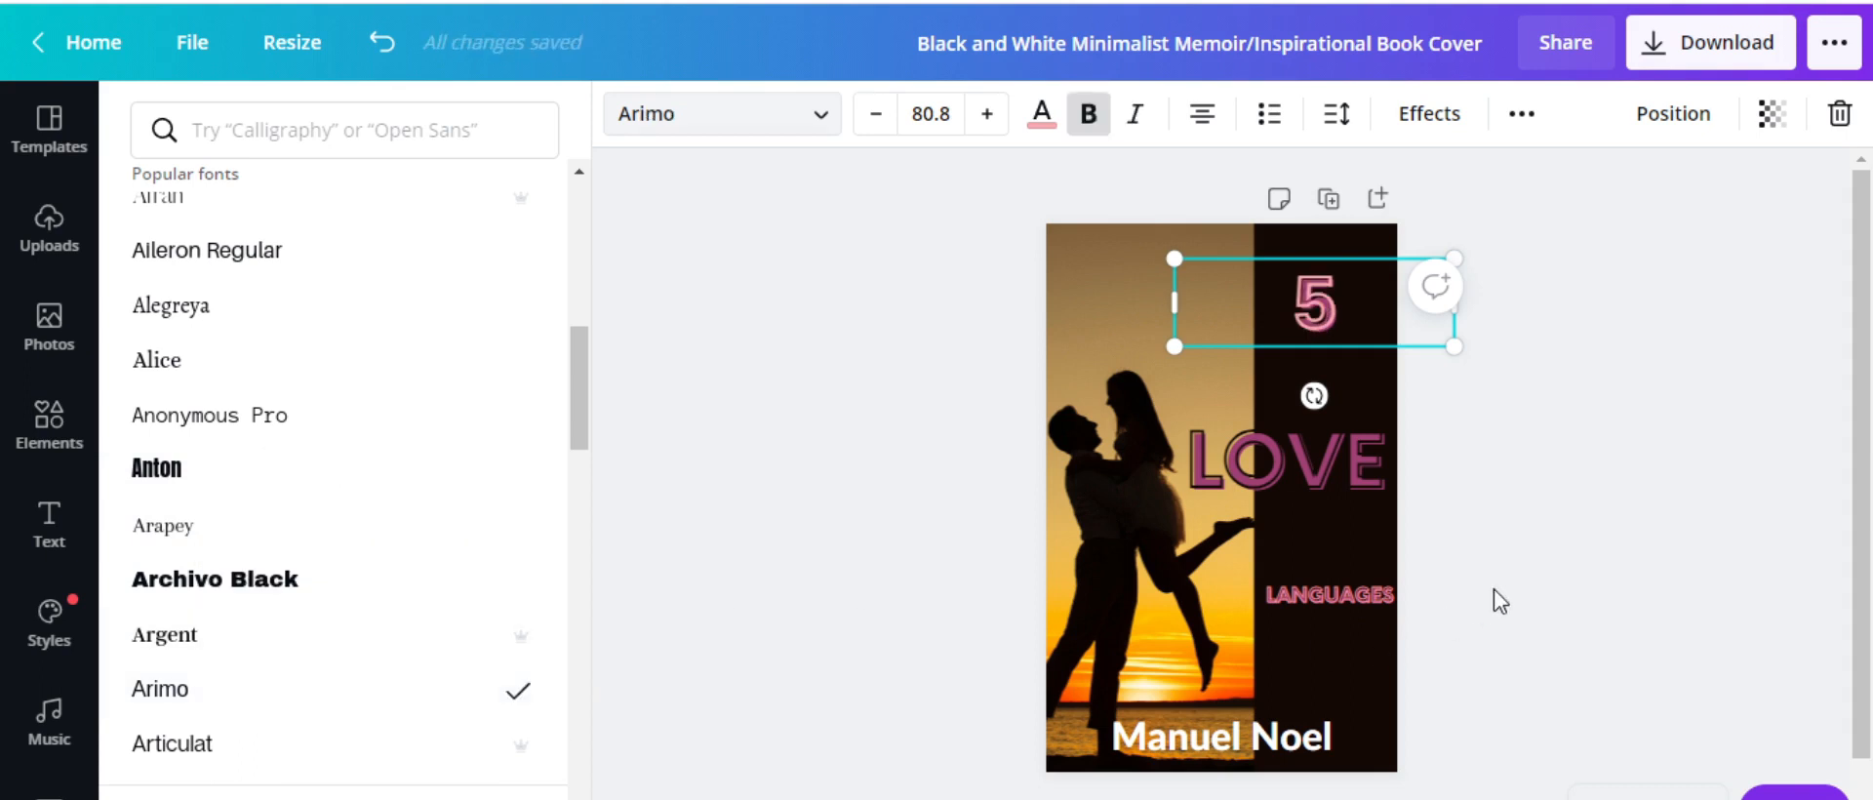
{"action": "left_click", "coordinate": [1494, 588]}
{"action": "left_click", "coordinate": [1497, 583]}
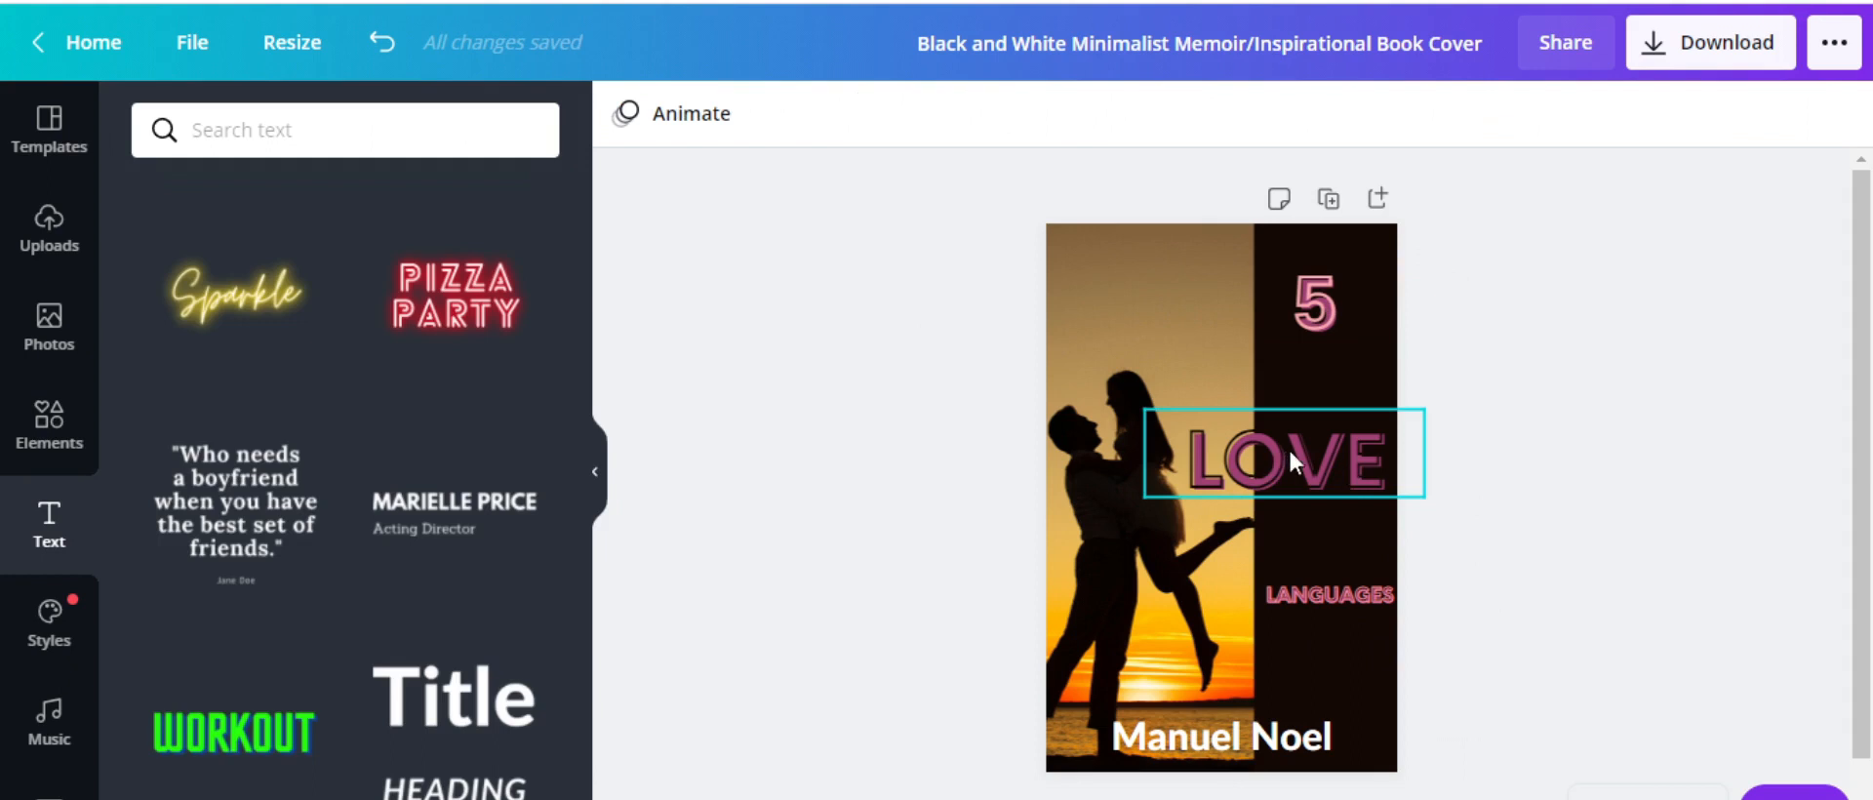
Rotate LANGUAGES to about -44° and nudge it slightly up and left
{"action": "left_click", "coordinate": [1290, 583]}
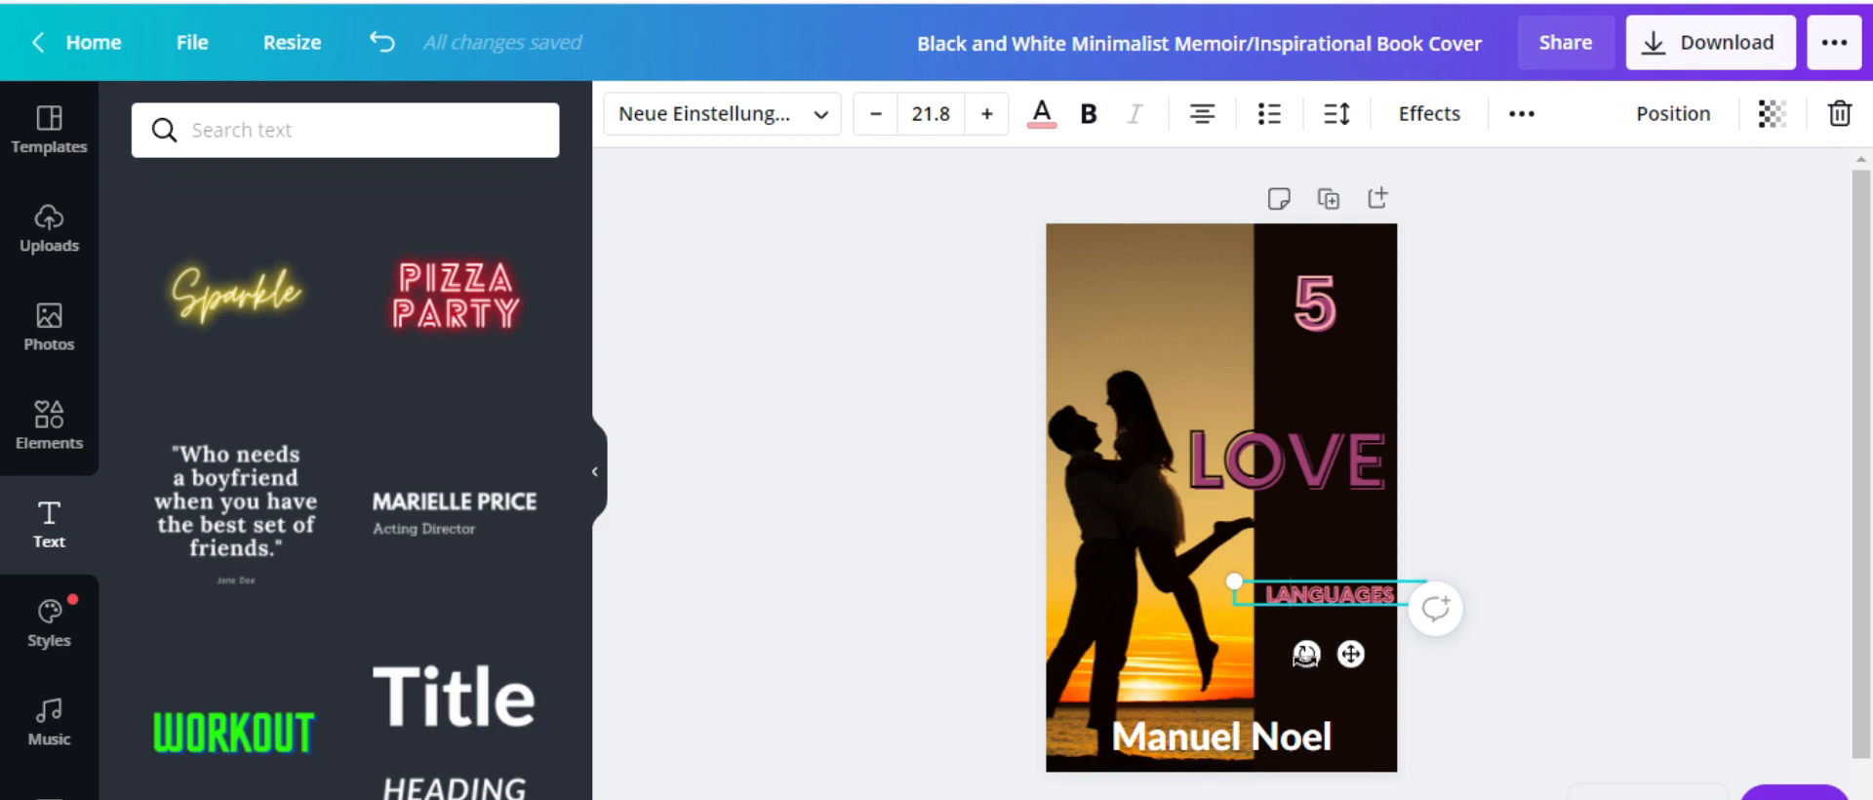
{"action": "left_click_drag", "start_coordinate": [1306, 653], "coordinate": [1354, 656]}
{"action": "left_click", "coordinate": [1590, 557]}
{"action": "left_click_drag", "start_coordinate": [1350, 583], "coordinate": [1339, 562]}
{"action": "left_click", "coordinate": [1524, 595]}
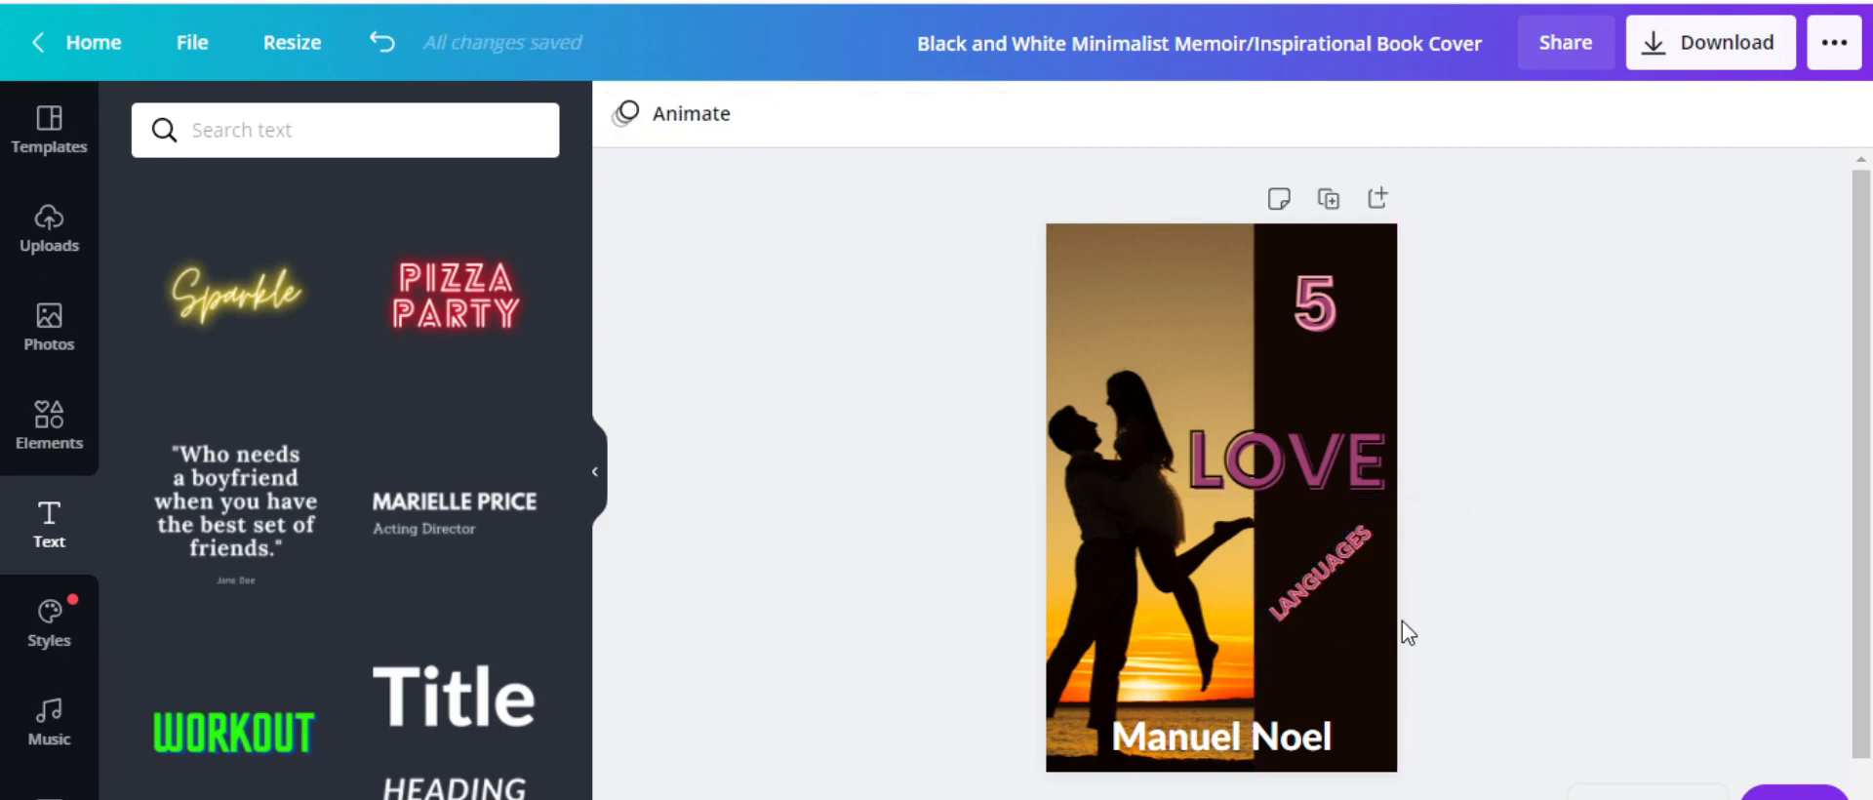
Set LANGUAGES to font size 24
{"action": "left_click", "coordinate": [1309, 582]}
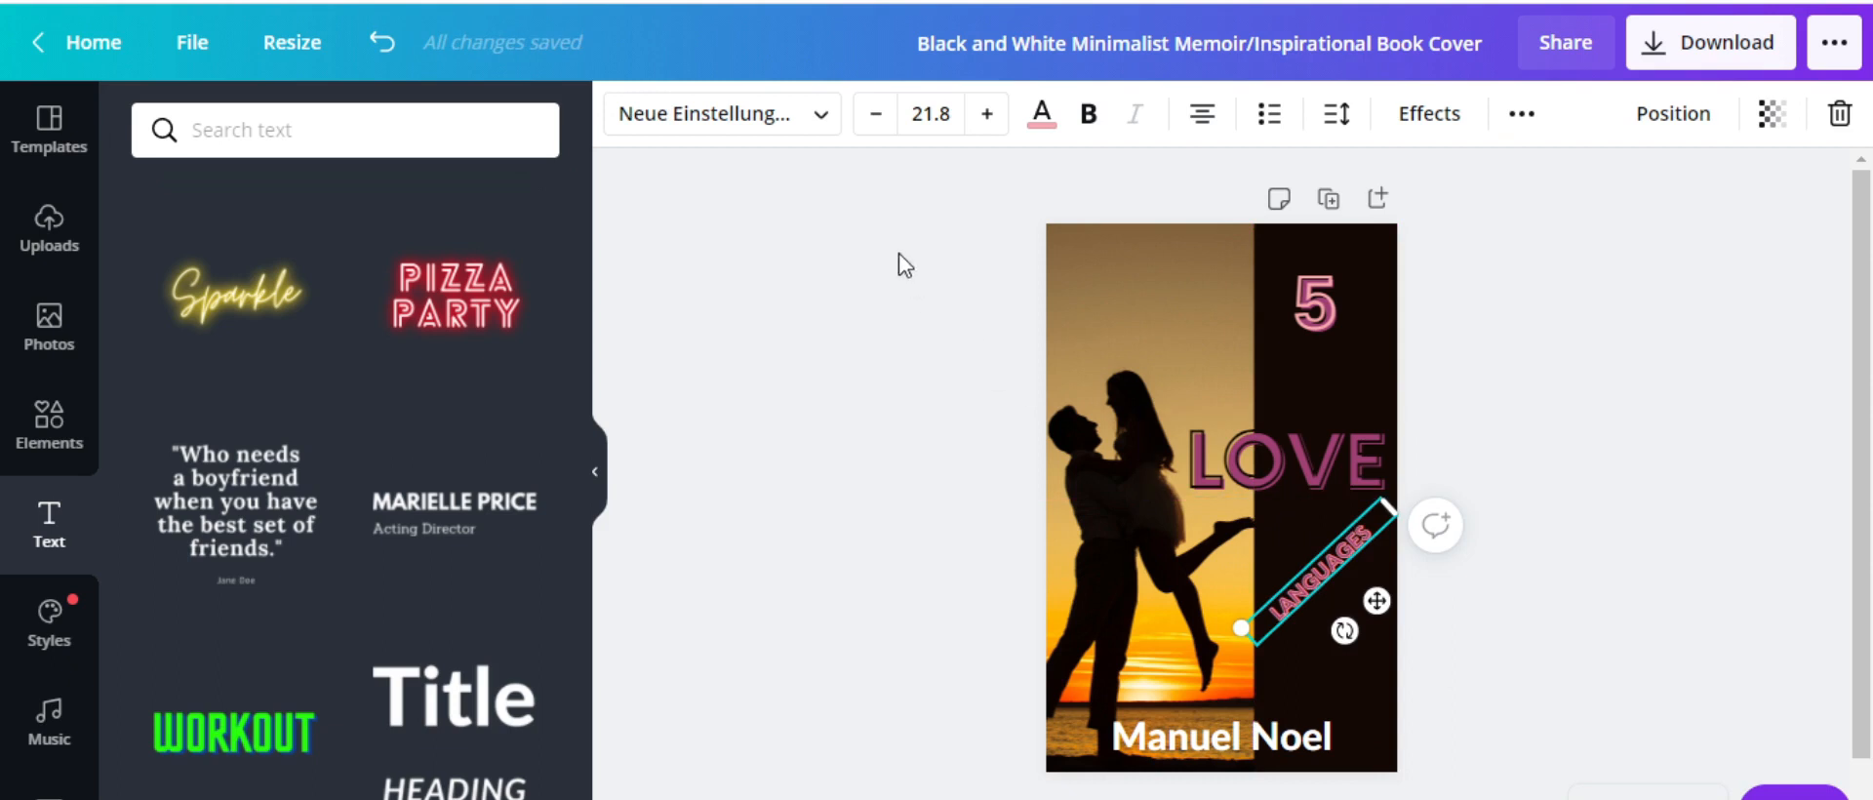
{"action": "left_click", "coordinate": [938, 107]}
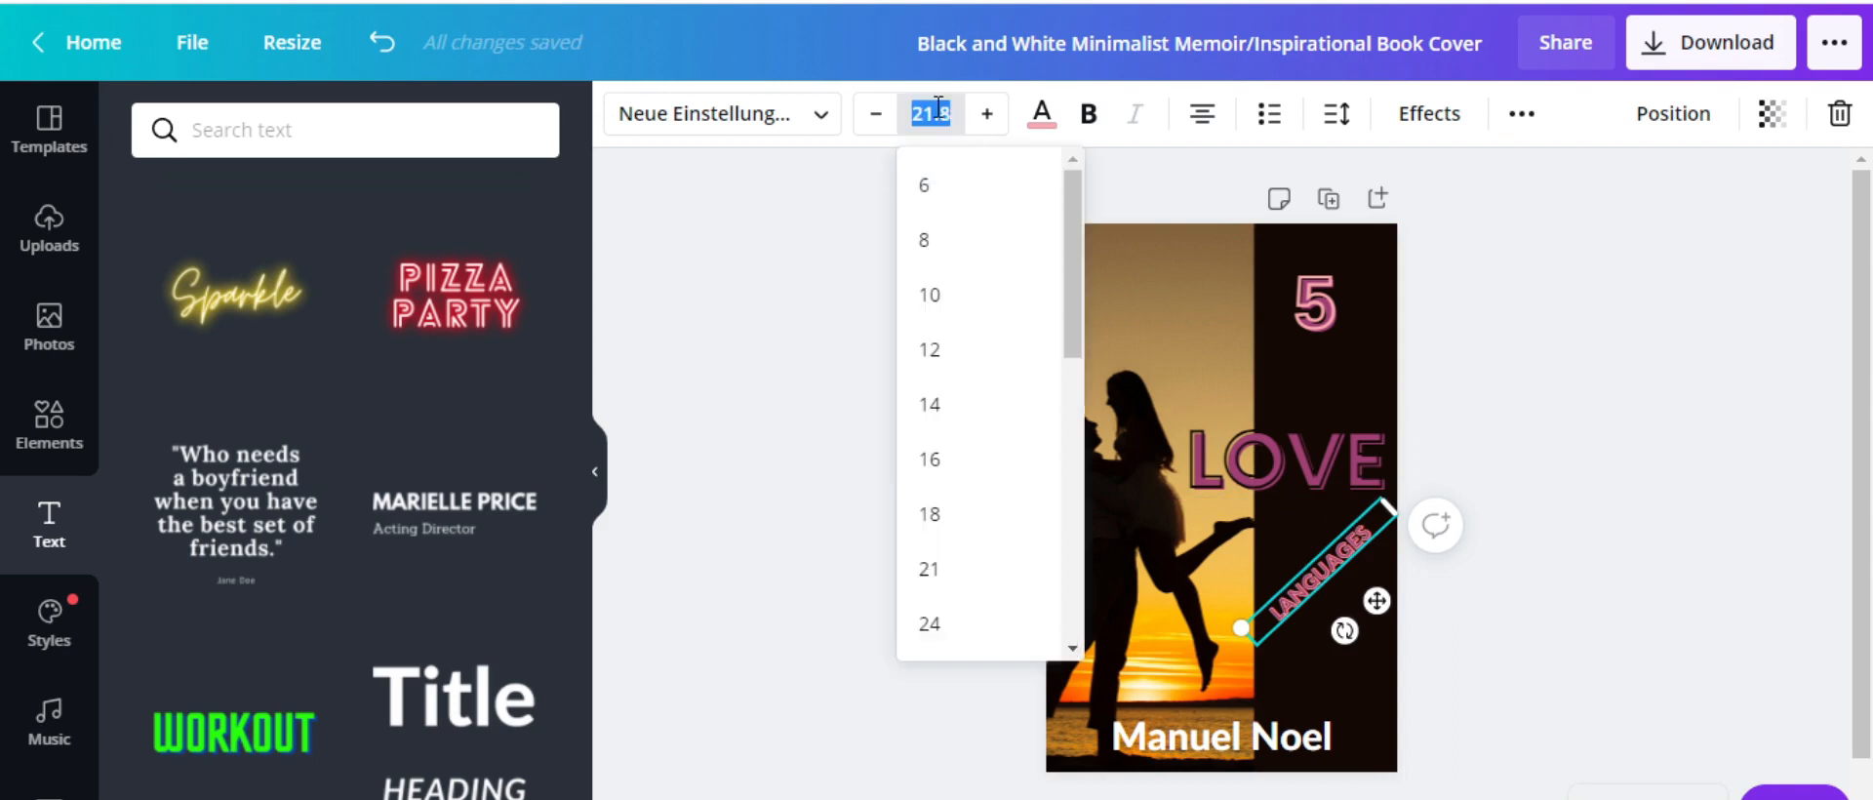
{"action": "left_click", "coordinate": [936, 621]}
{"action": "left_click", "coordinate": [1210, 256]}
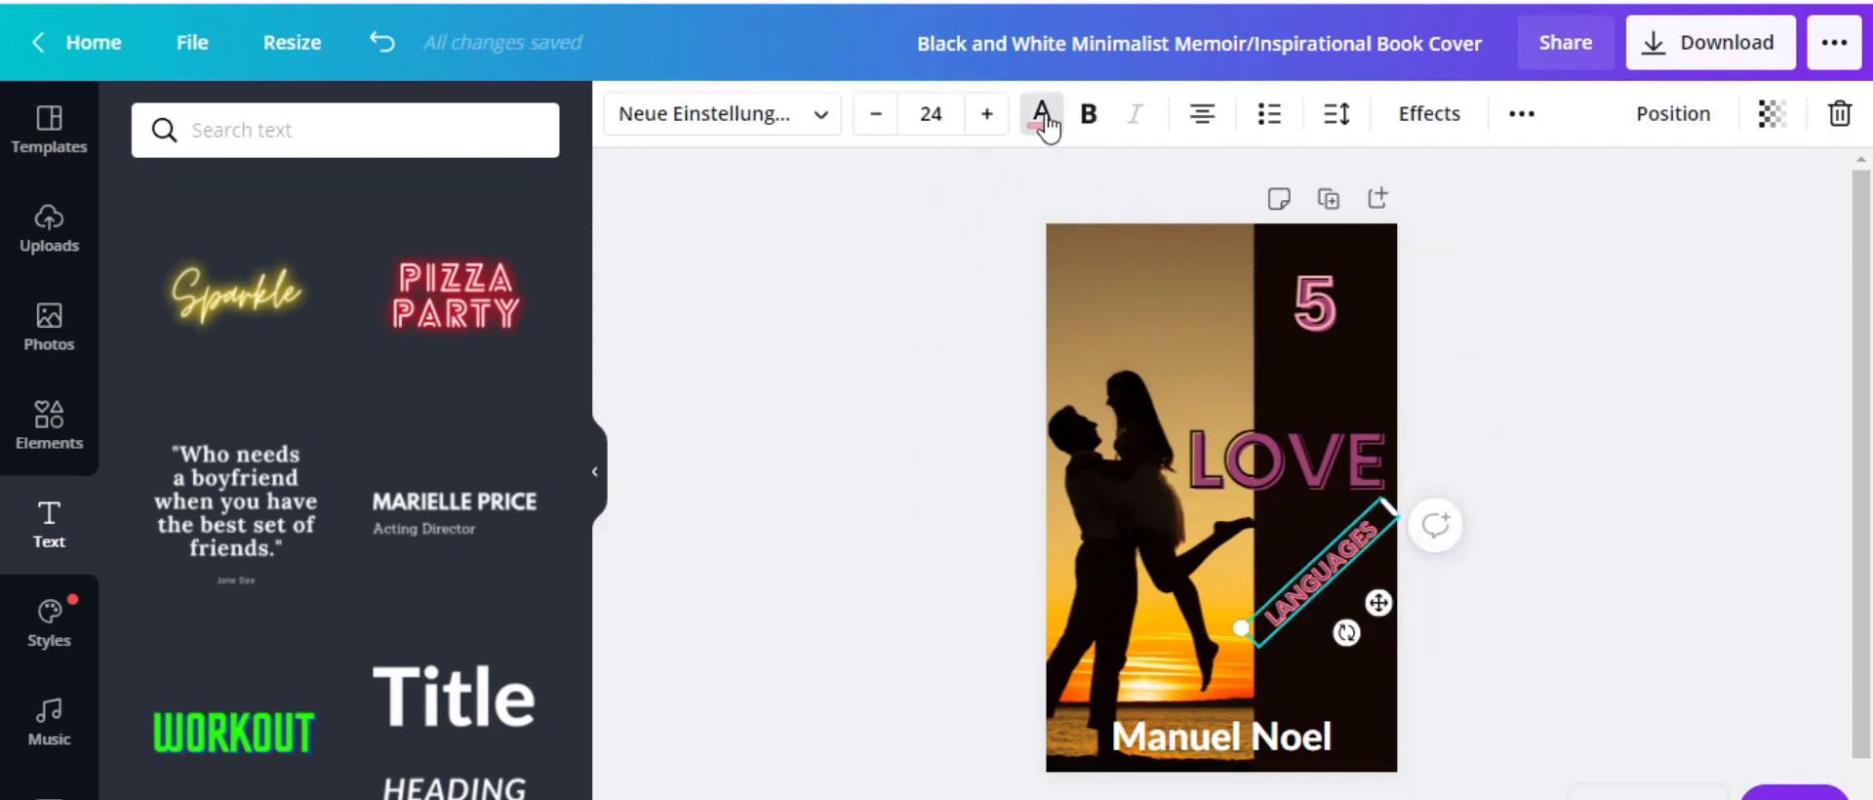
Bring up the LANGUAGES colour and font lists, cycling its alignment back to centre
{"action": "left_click", "coordinate": [1042, 119]}
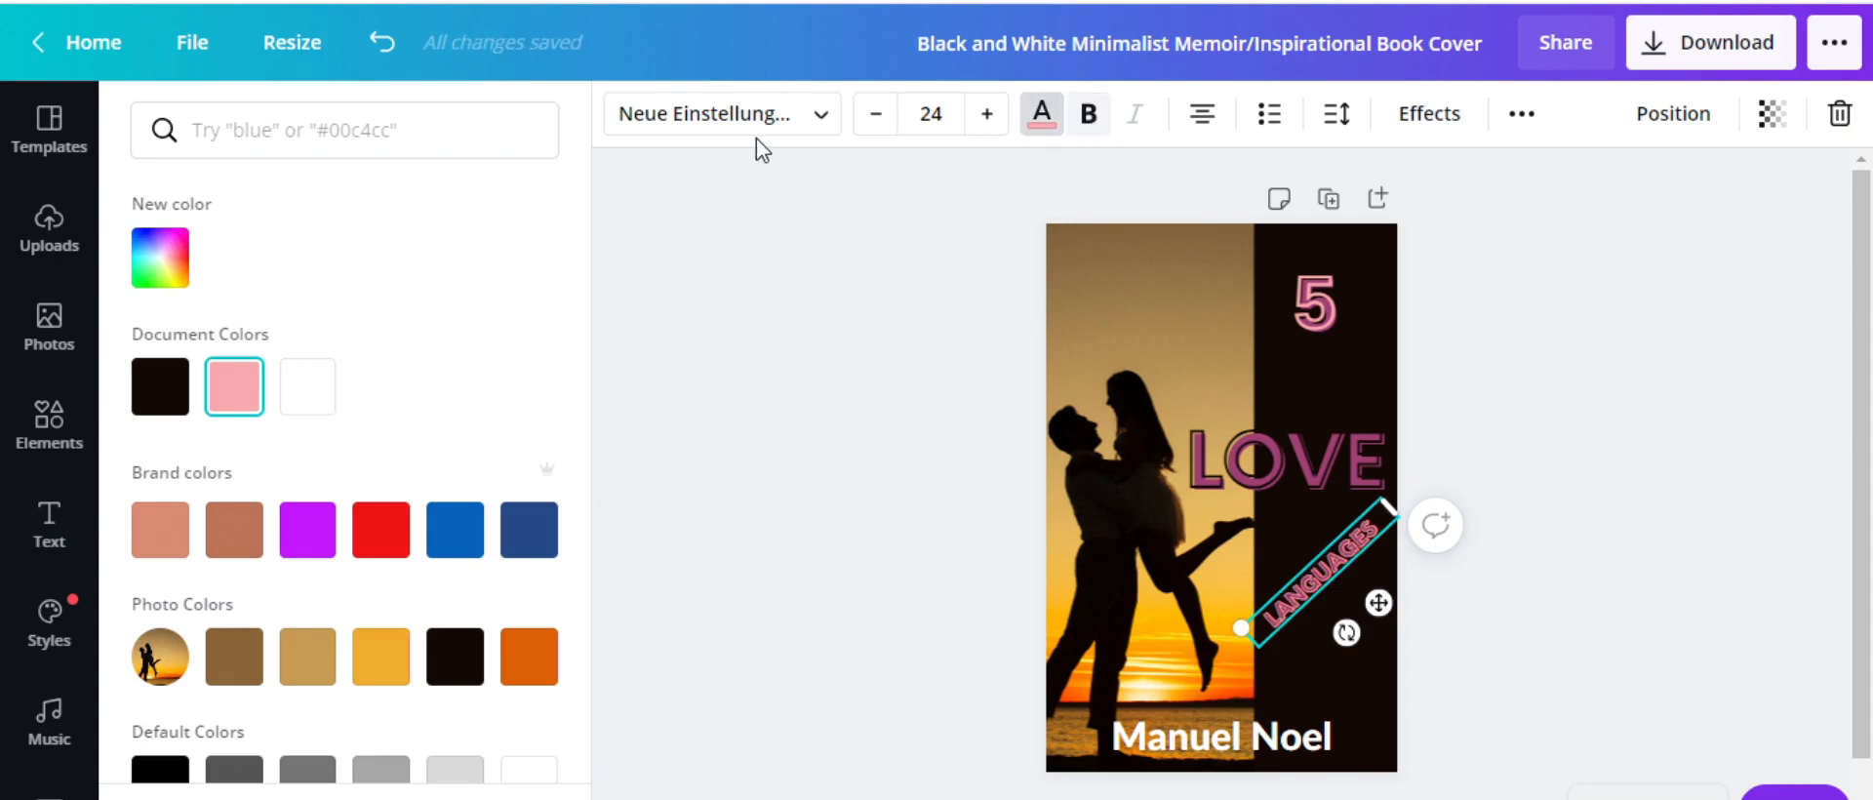
{"action": "left_click", "coordinate": [822, 122]}
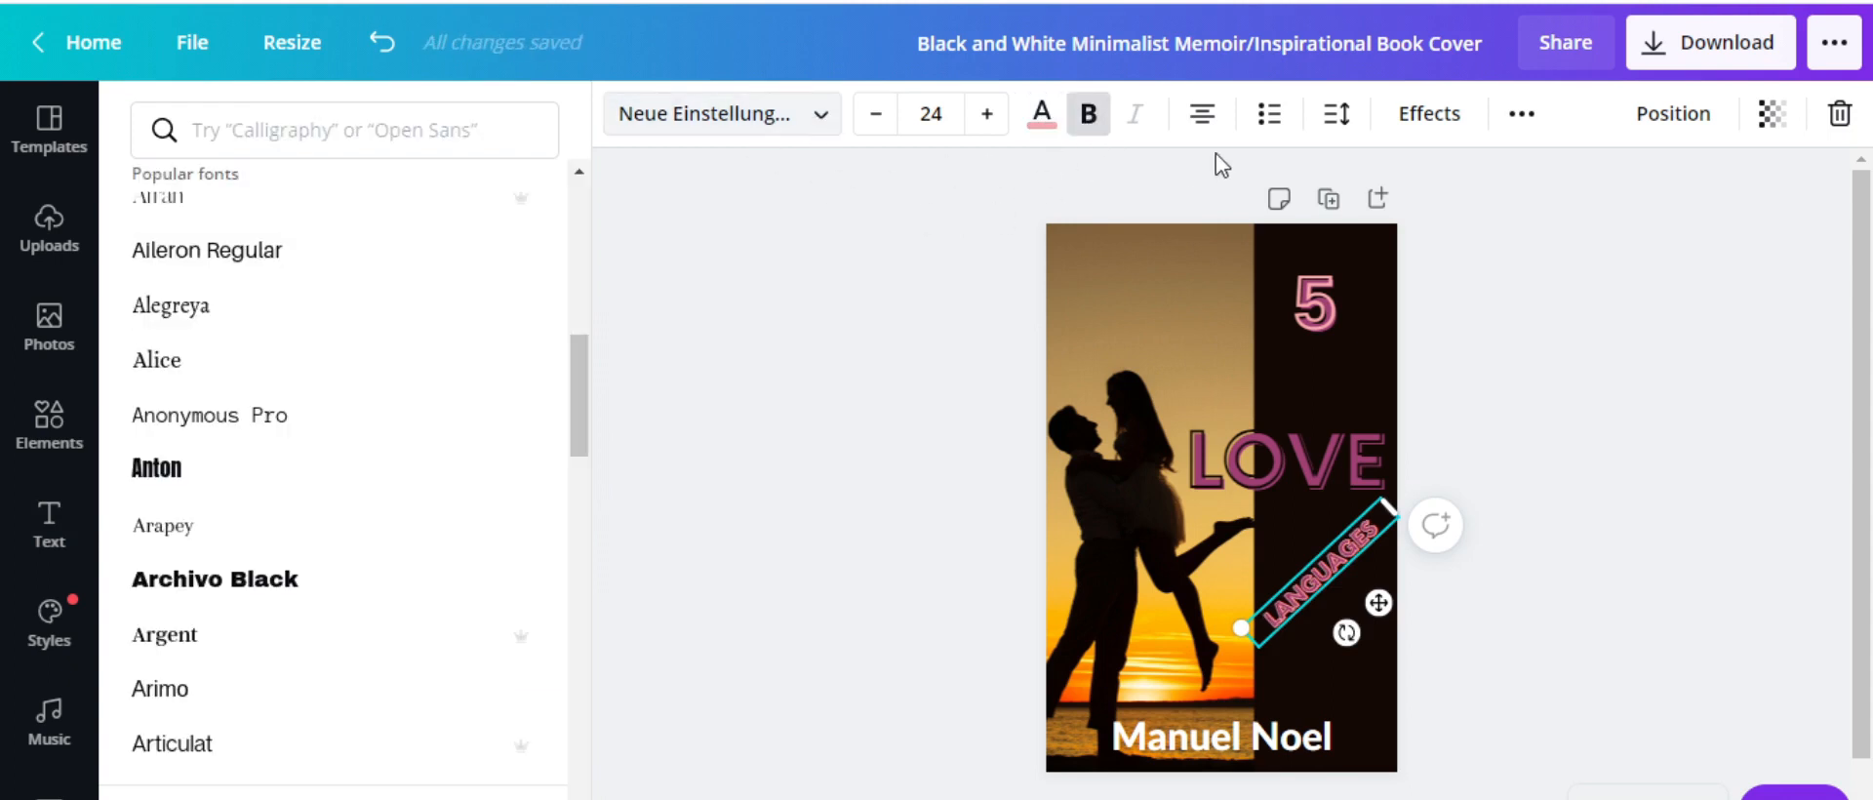
{"action": "left_click", "coordinate": [1208, 125]}
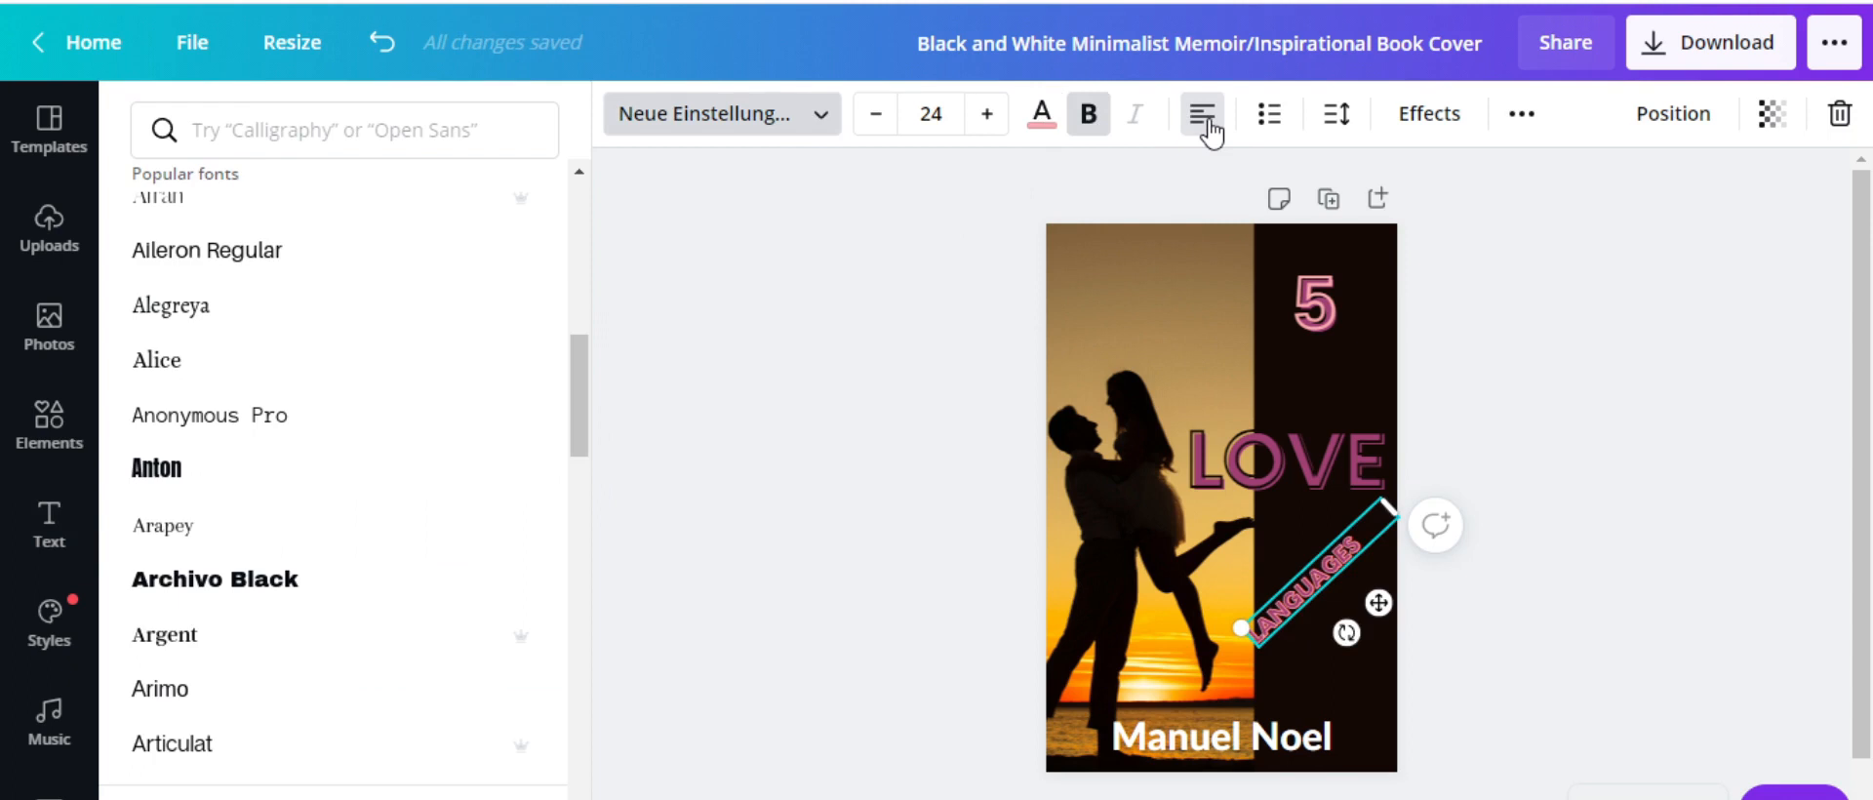
{"action": "left_click", "coordinate": [1208, 125]}
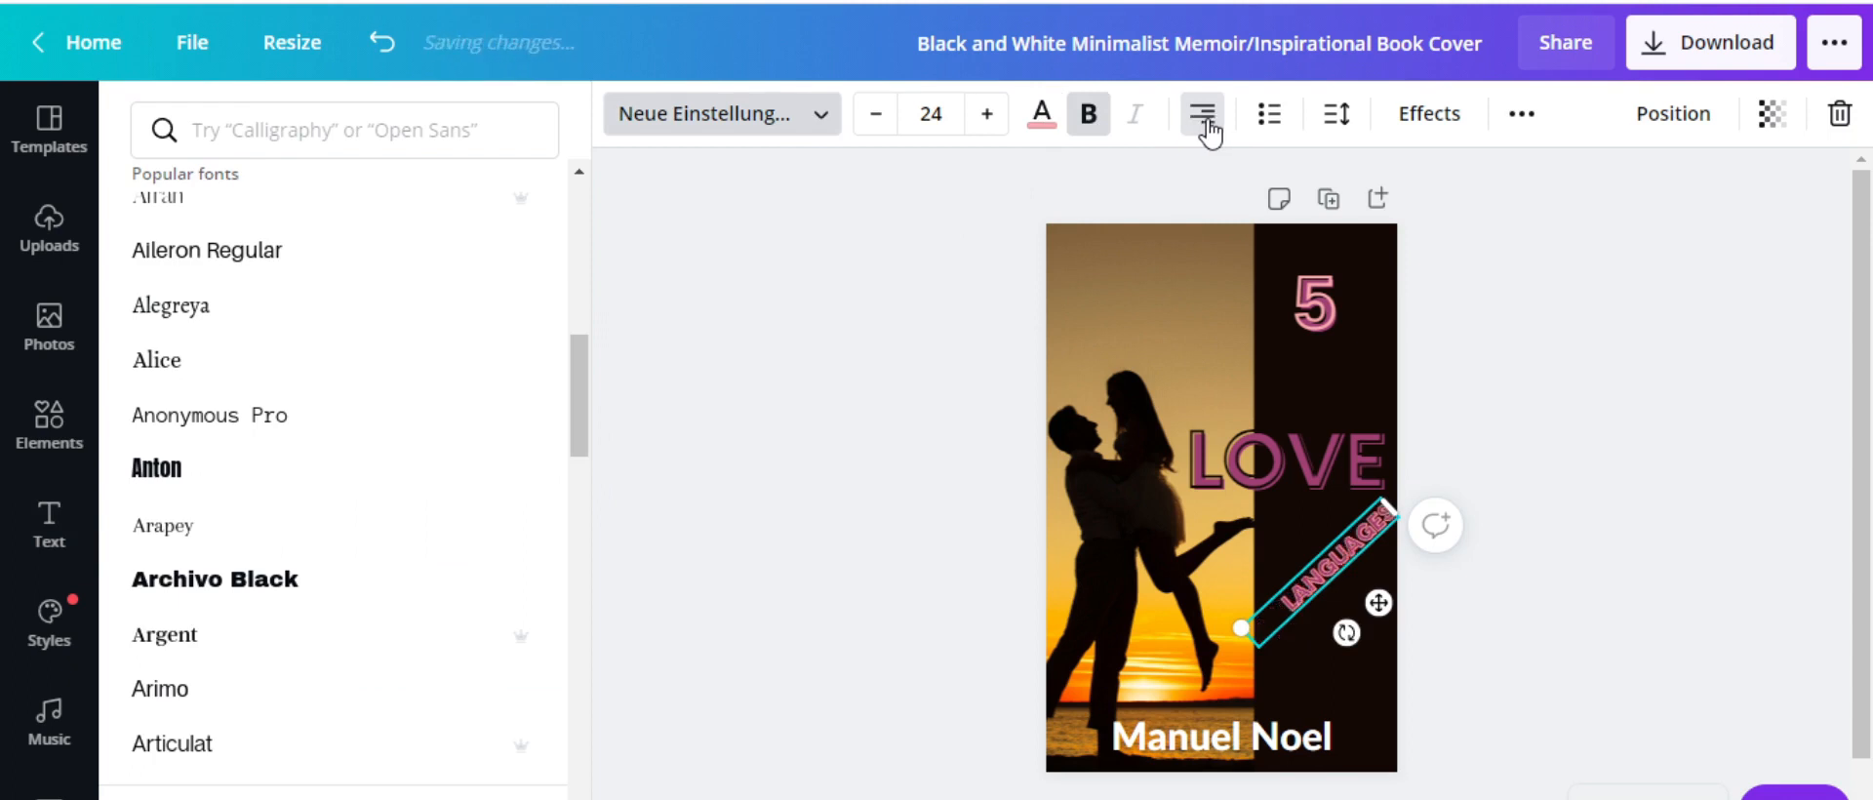
{"action": "left_click", "coordinate": [1208, 125]}
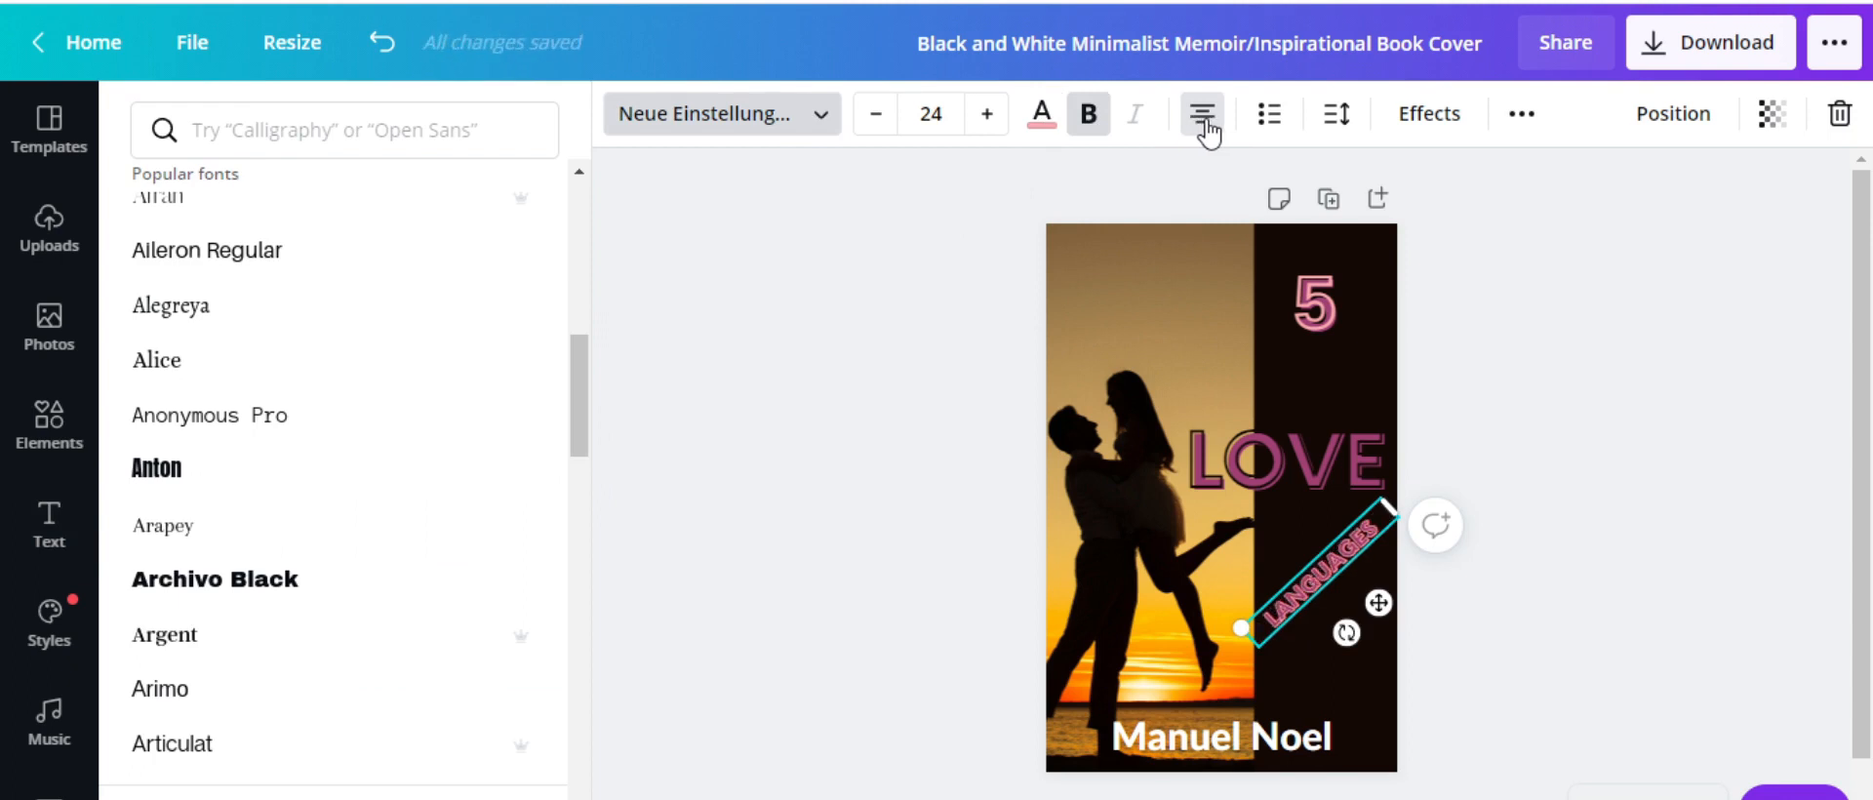